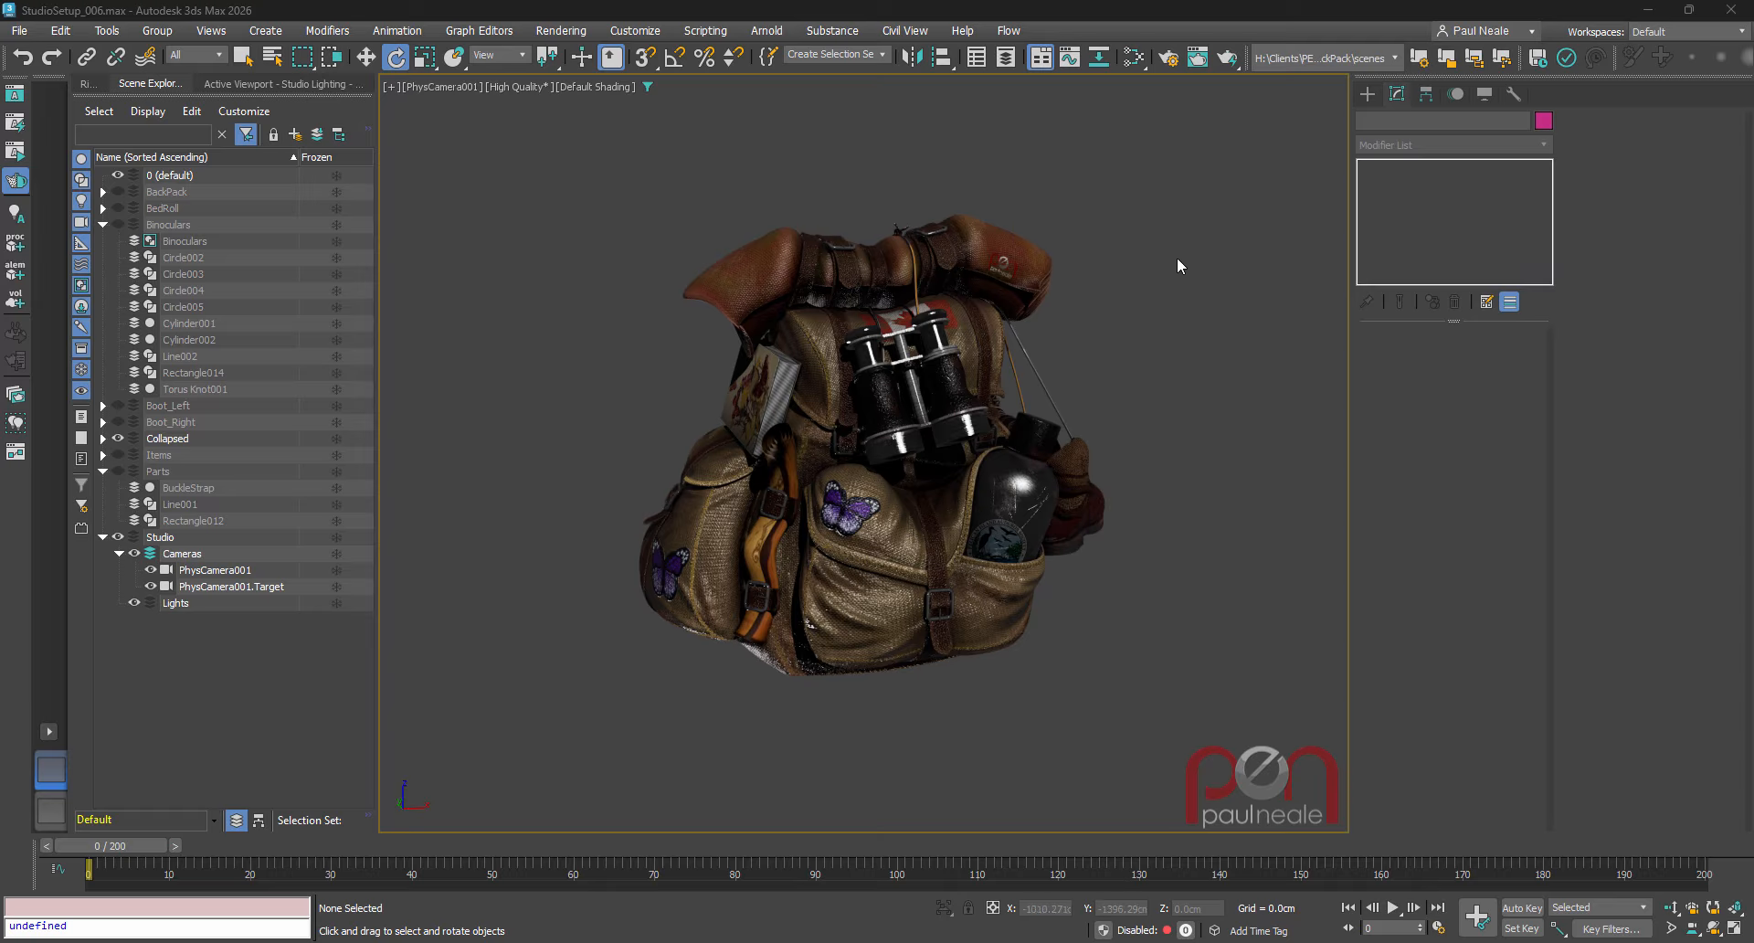
# - Open the environment settings and the material editor, and select the HDRI Environment map that uses brown_photostudio_02_4k.exr
pyautogui.press('8')
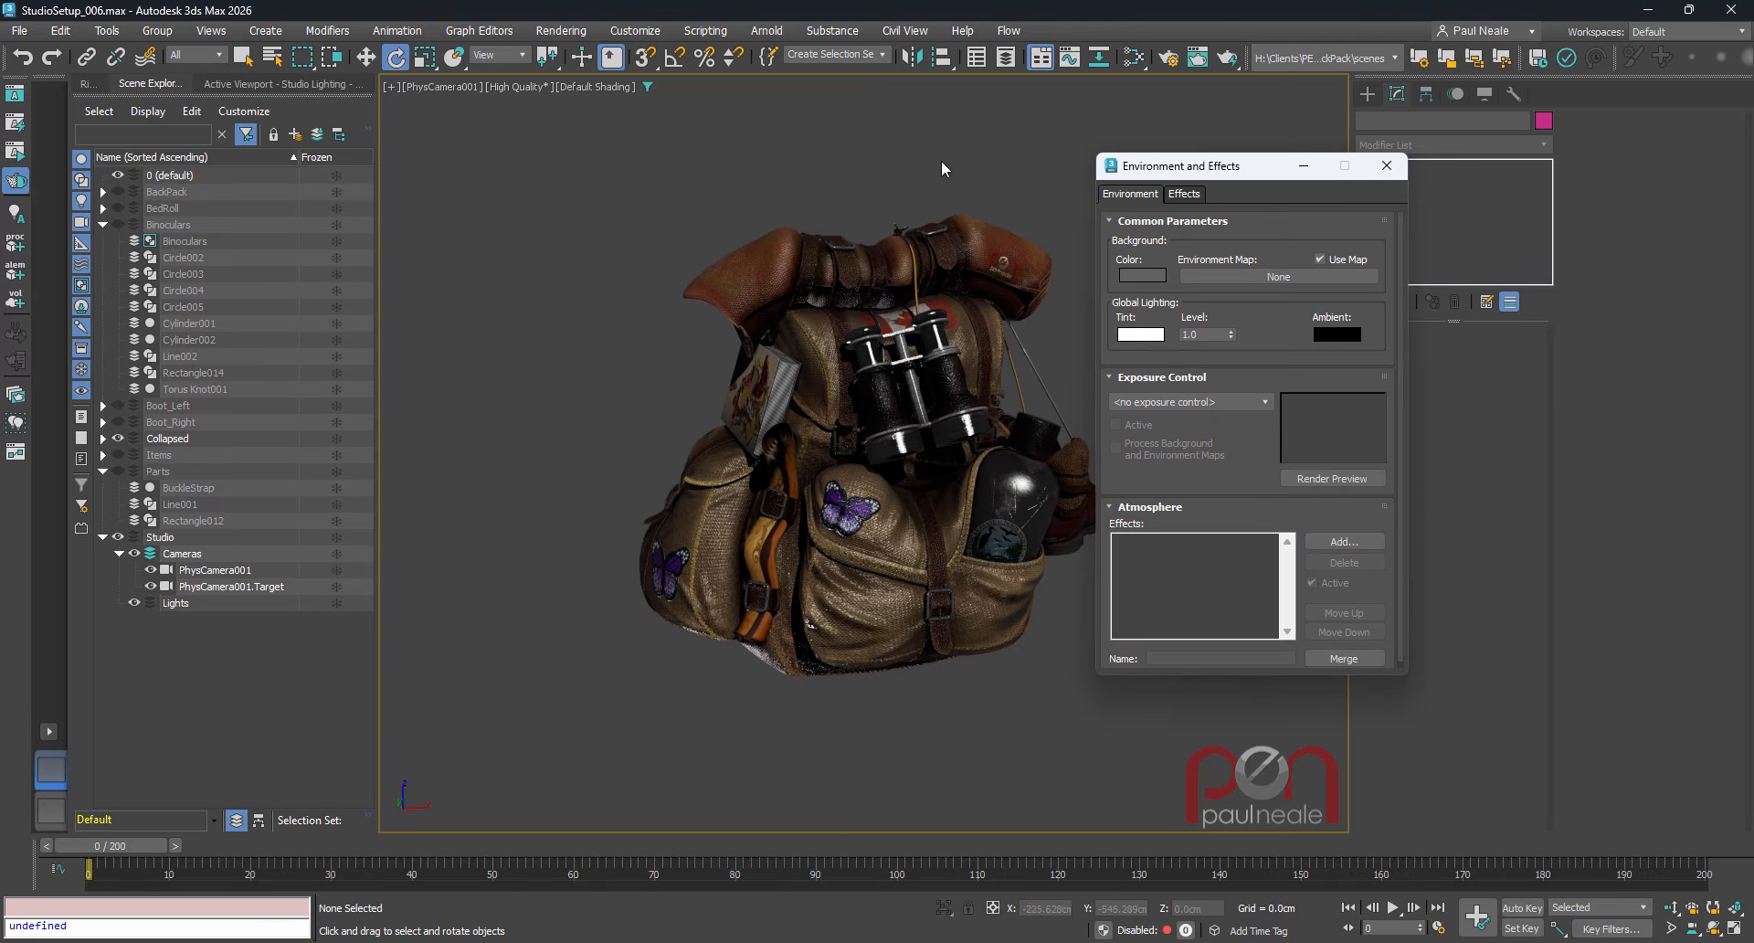
pyautogui.click(561, 30)
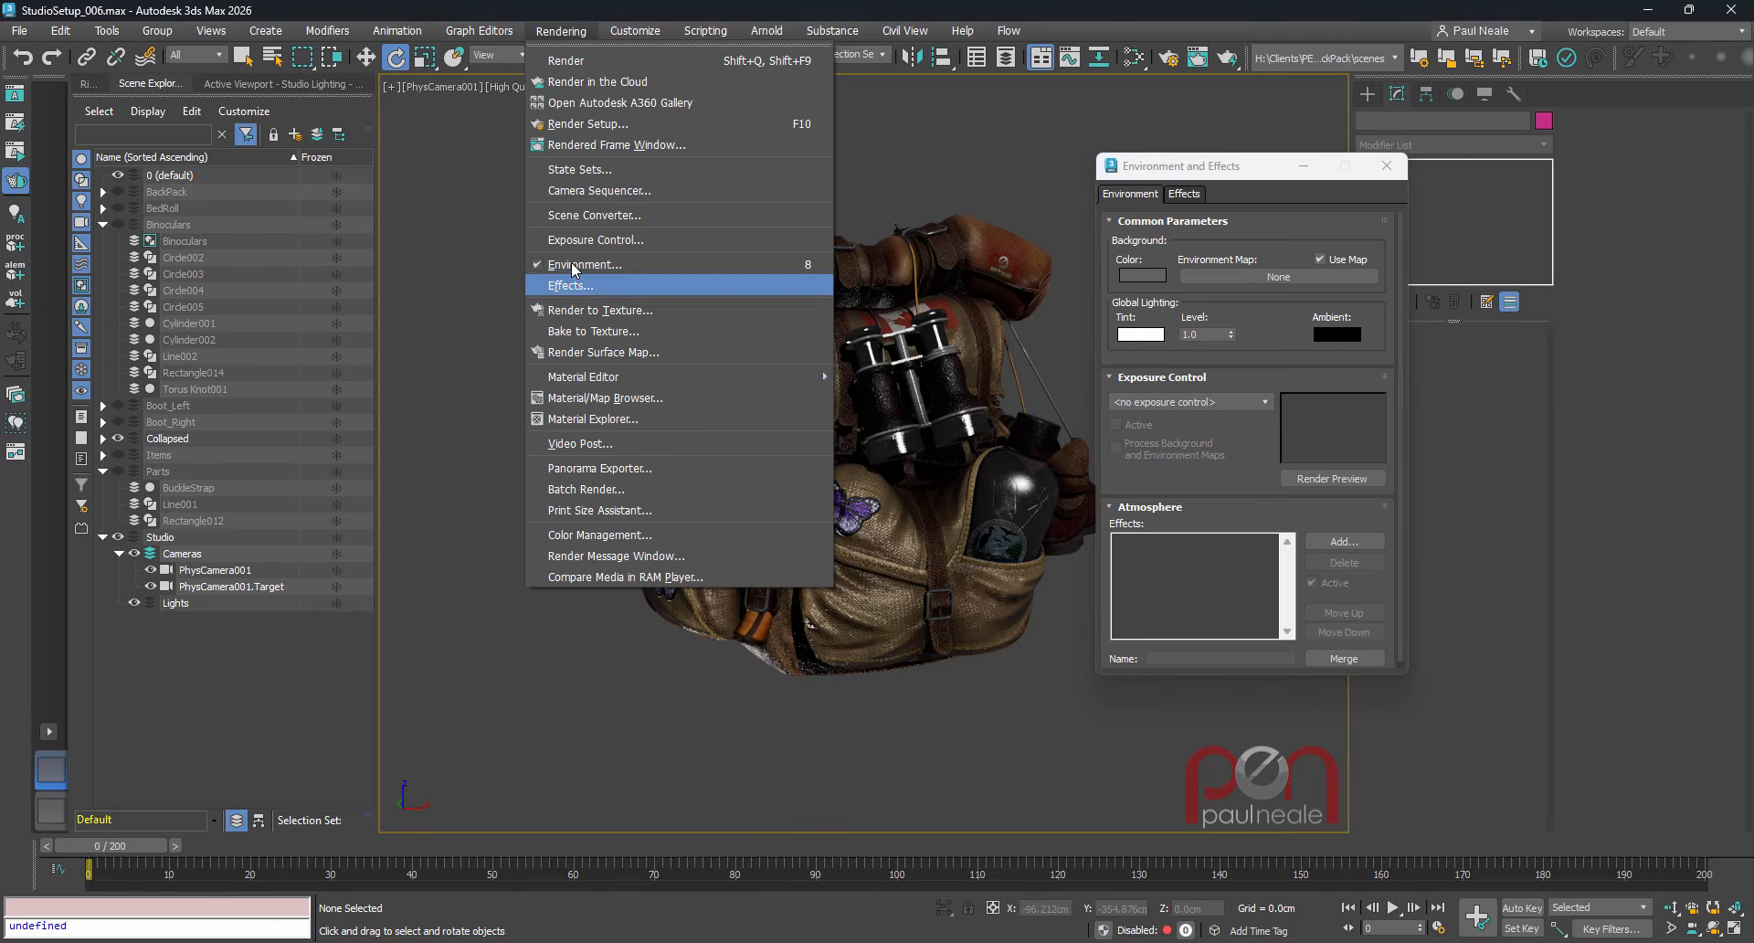
pyautogui.click(1275, 183)
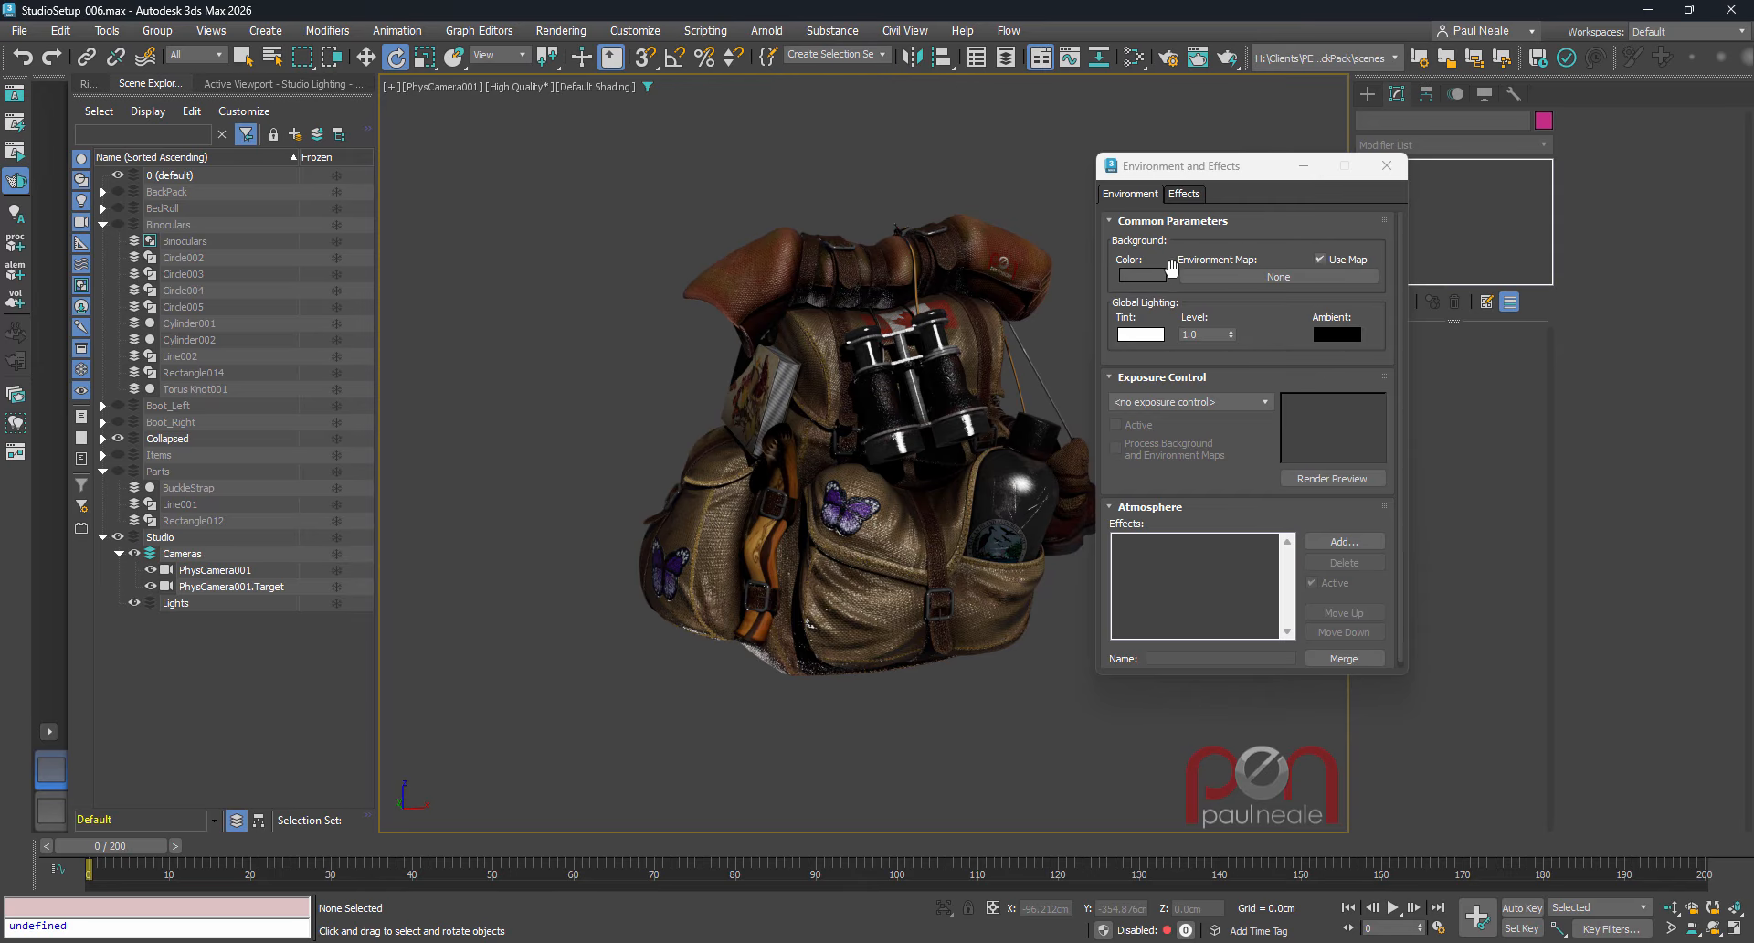
pyautogui.press('m')
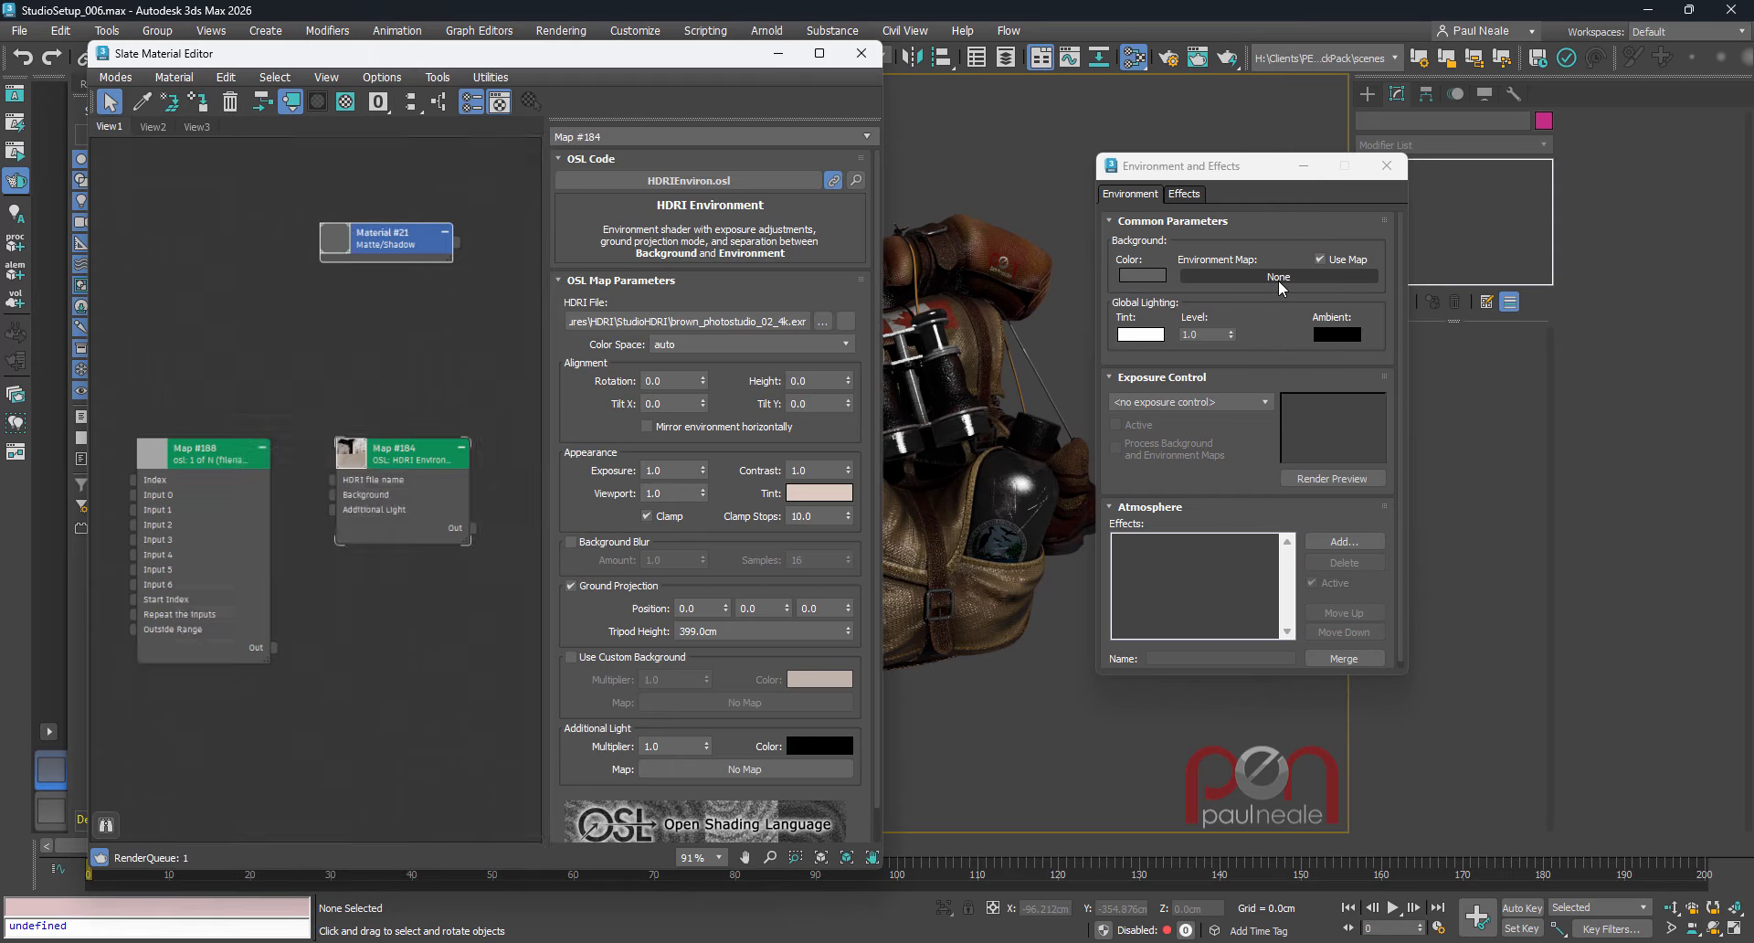
pyautogui.click(411, 457)
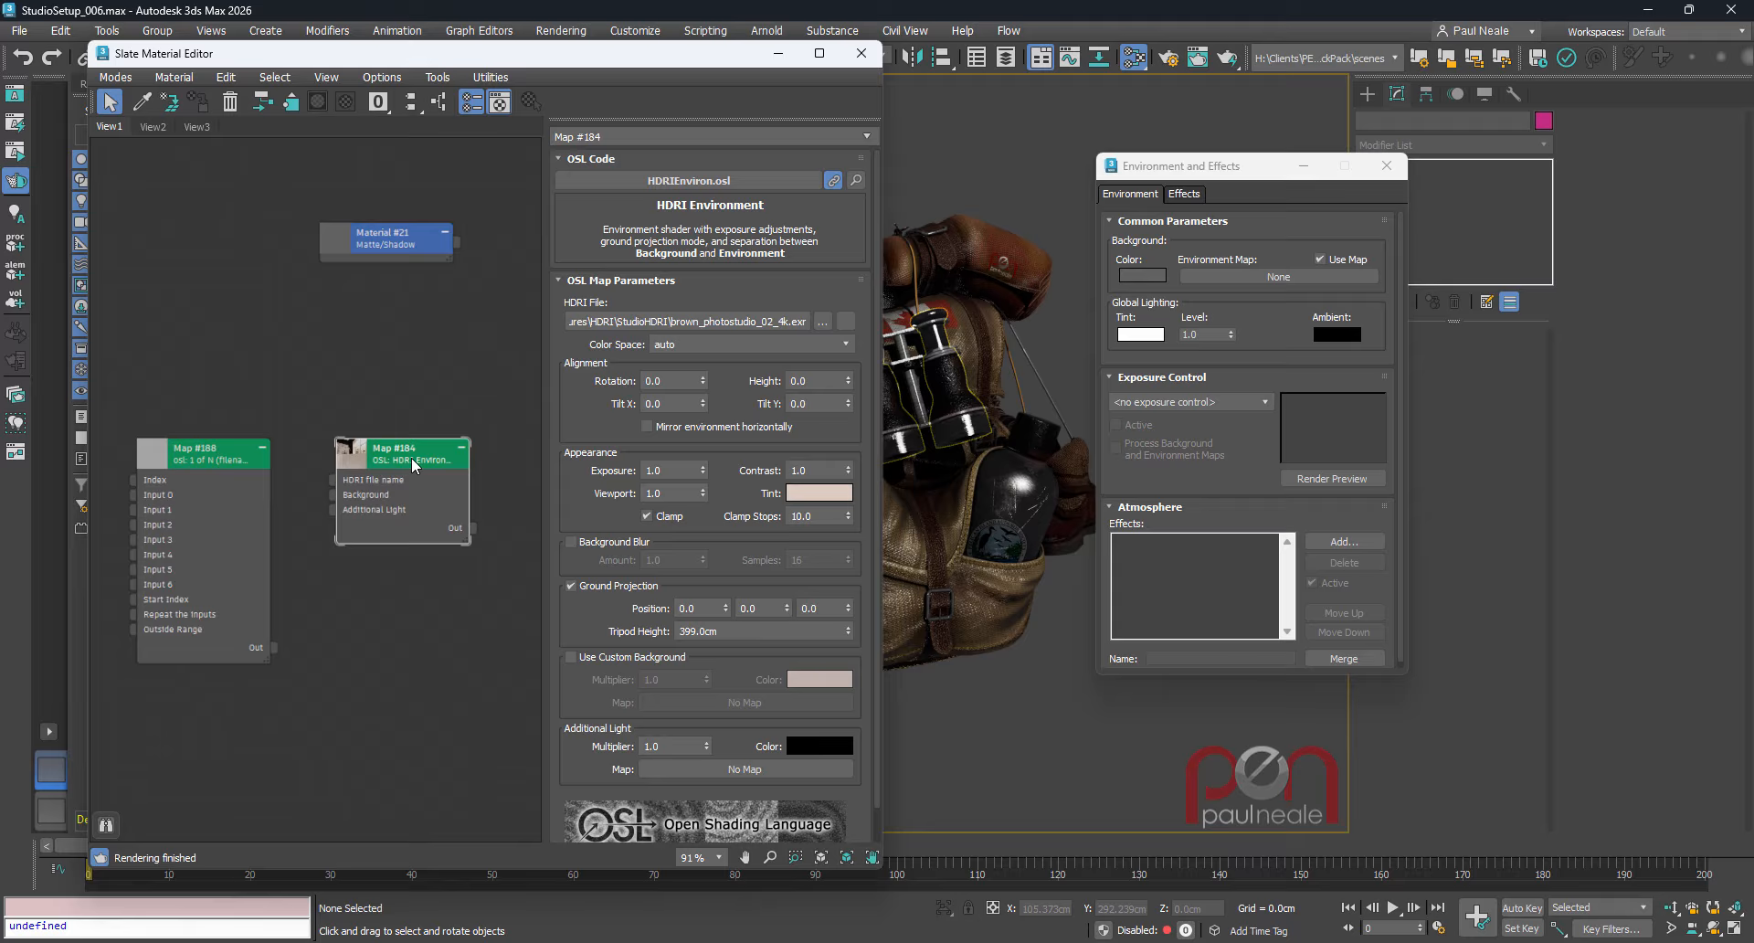
pyautogui.rightClick(380, 573)
pyautogui.moveTo(438, 626)
pyautogui.moveTo(600, 649)
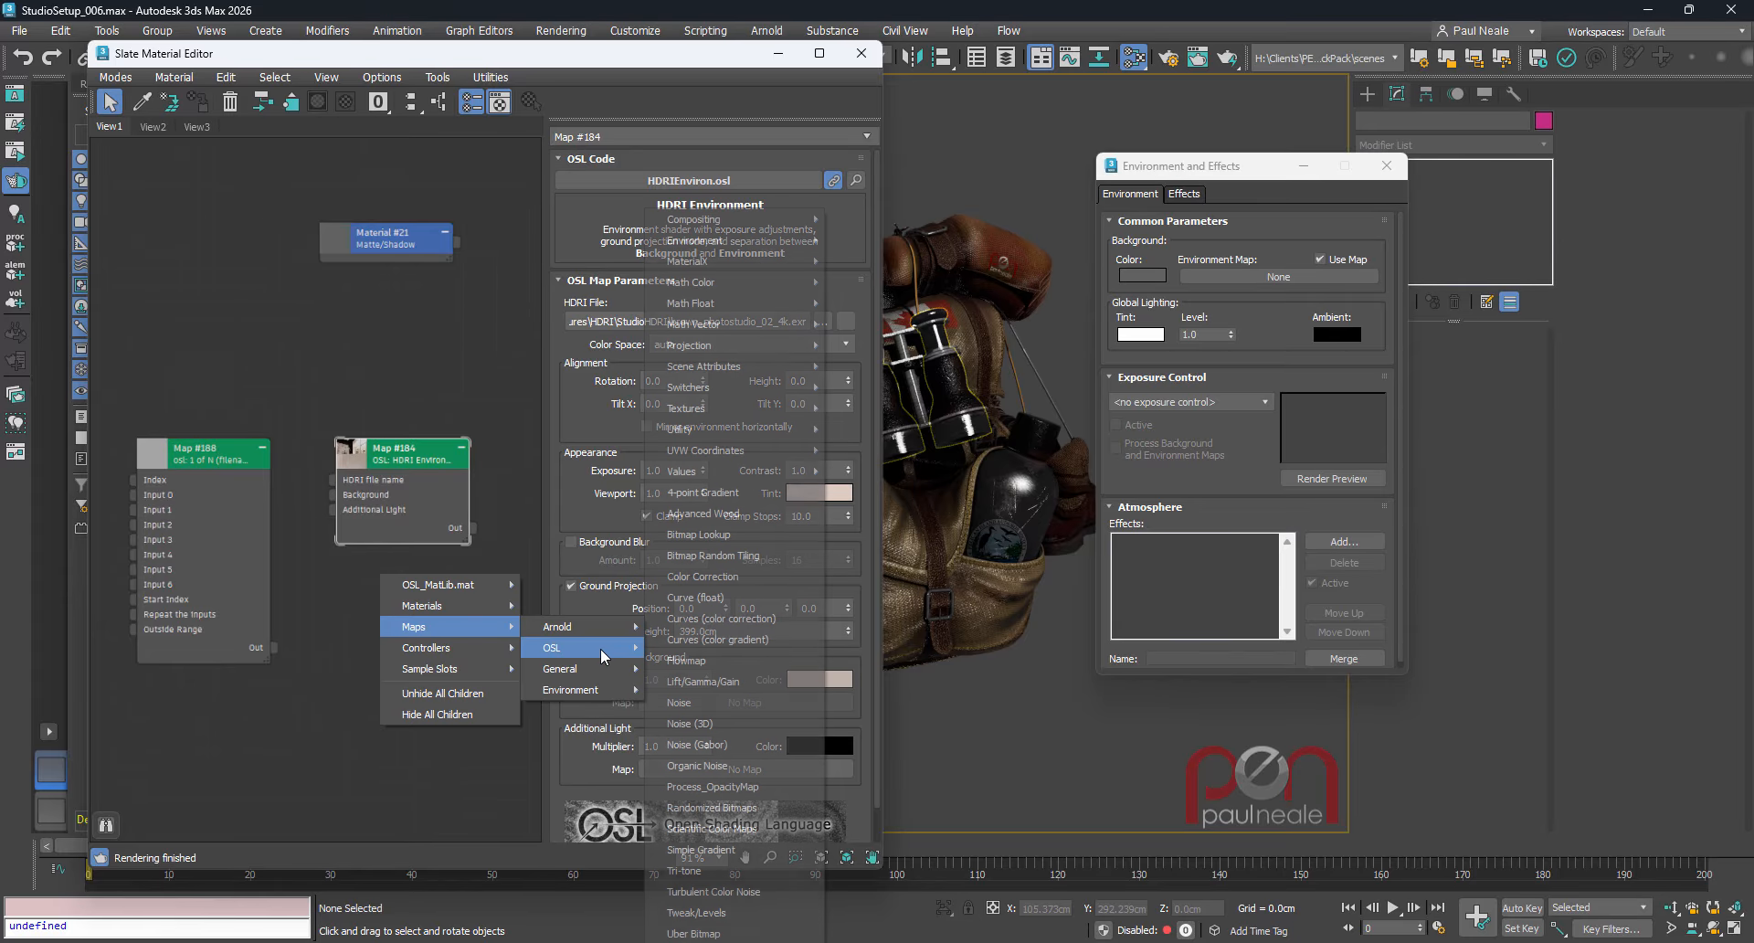
pyautogui.moveTo(757, 243)
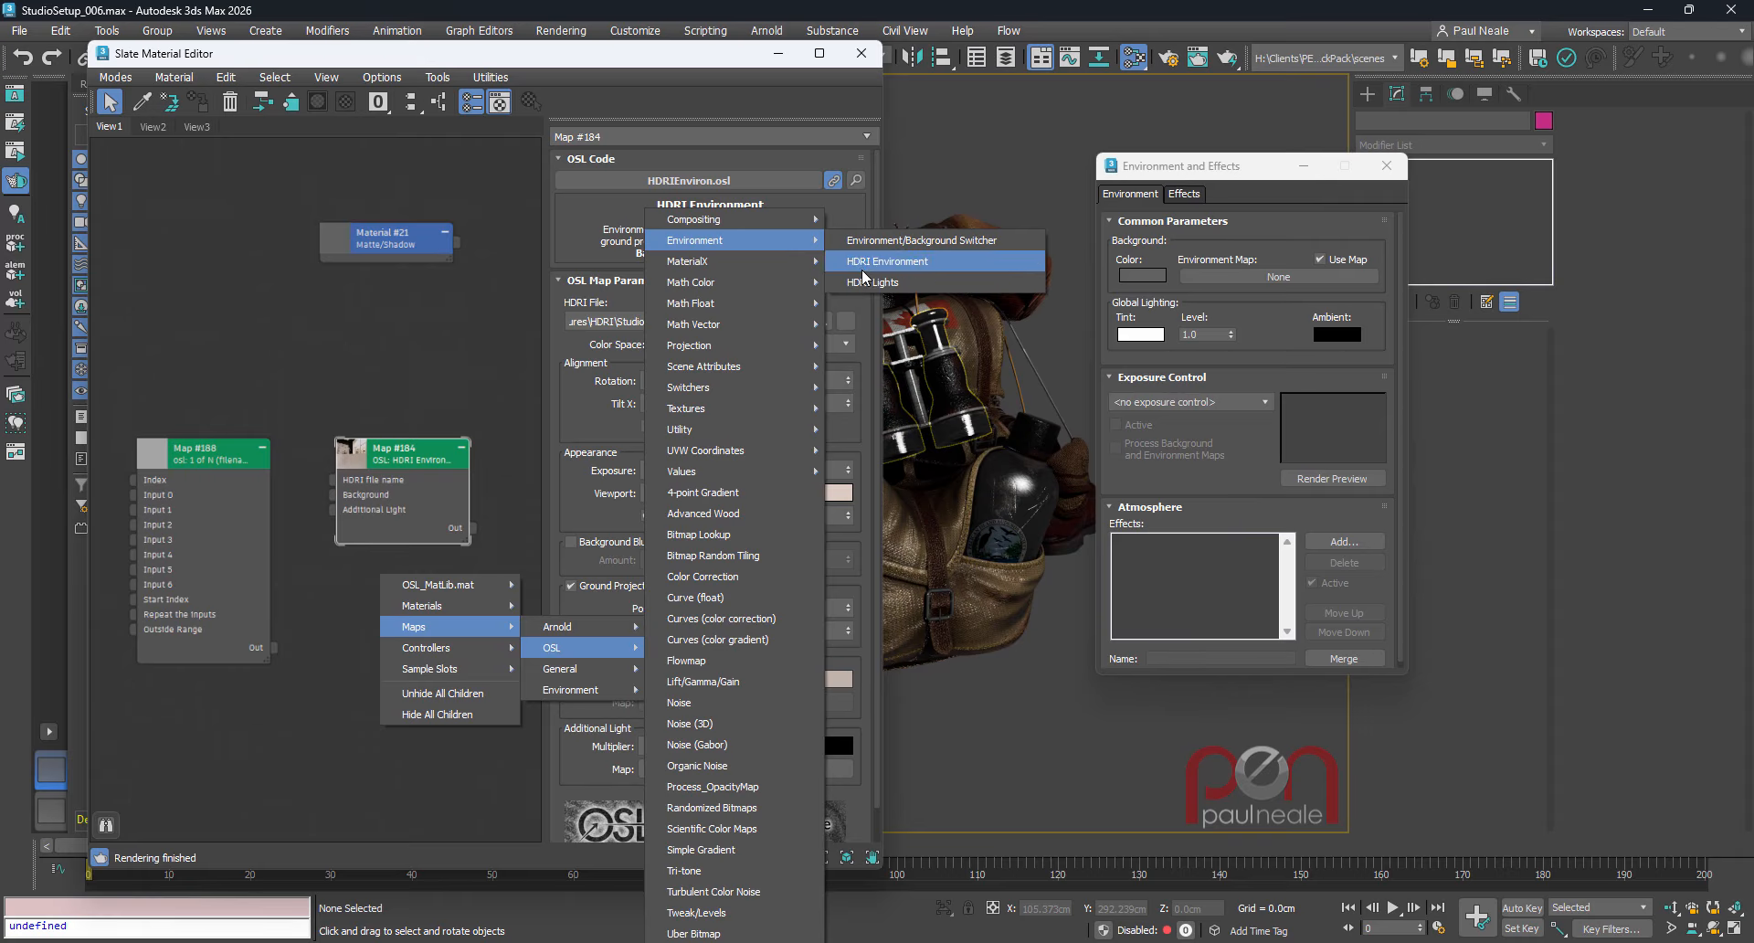
pyautogui.click(349, 393)
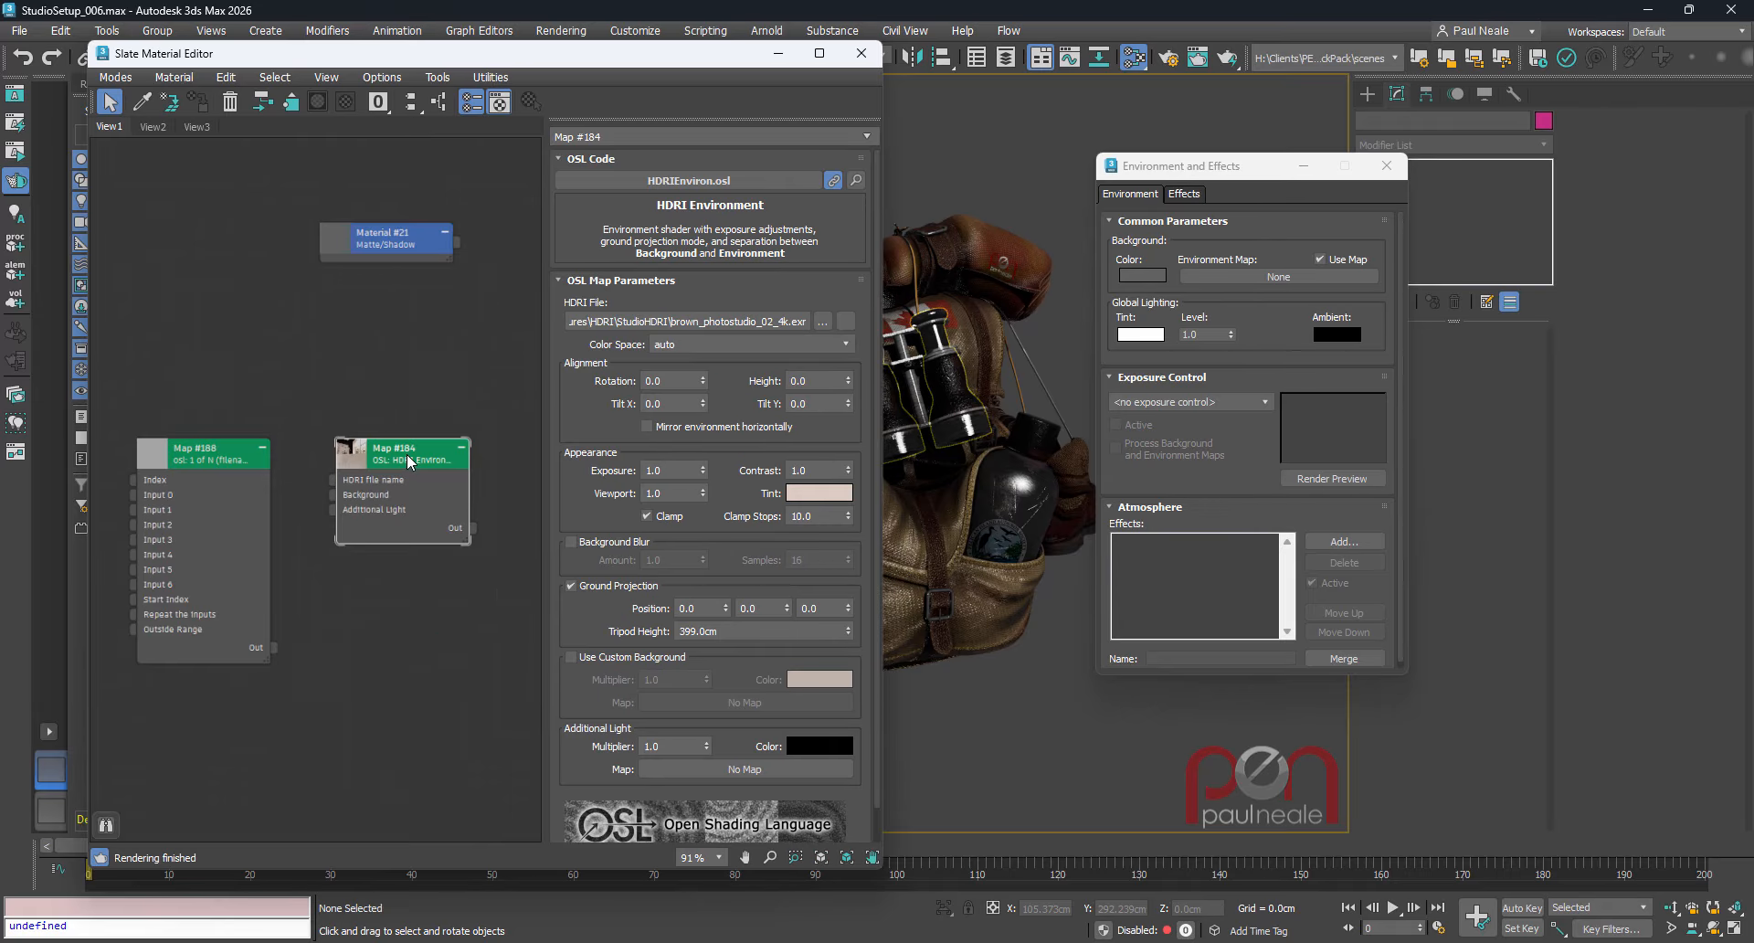
# - Assign the HDRI Environment map as the scene's environment map, close the material editor and uncover the backpack view
pyautogui.moveTo(460, 527); pyautogui.dragTo(1277, 281)
pyautogui.click(1214, 474)
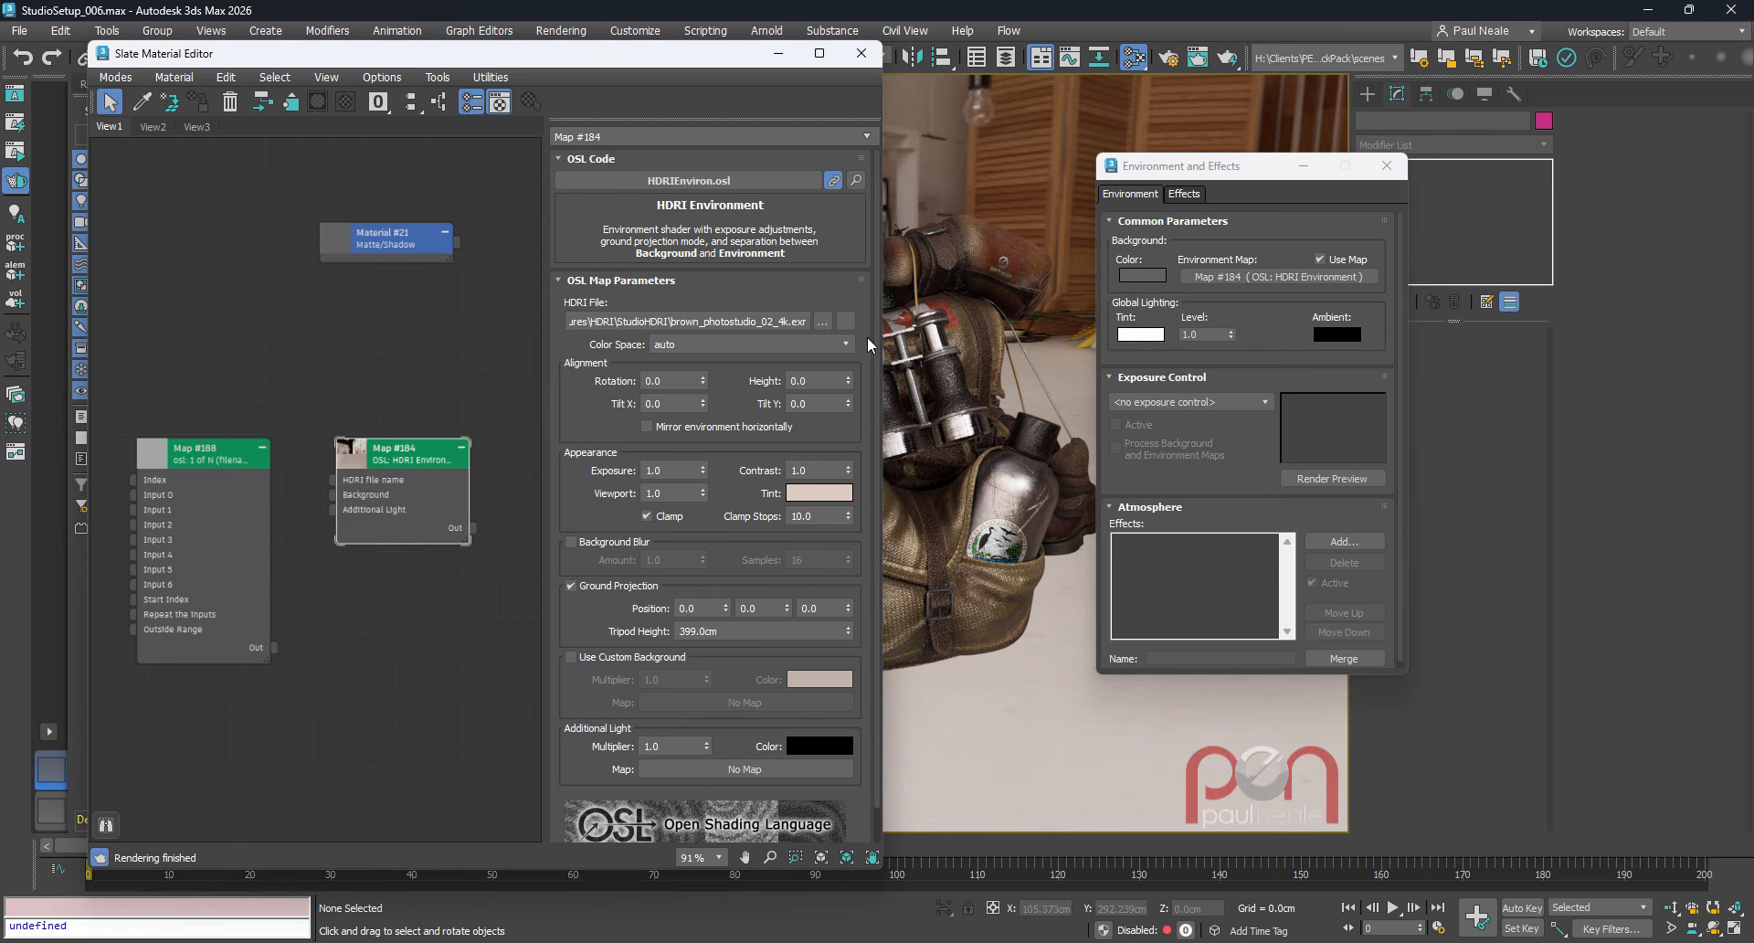
pyautogui.press('m')
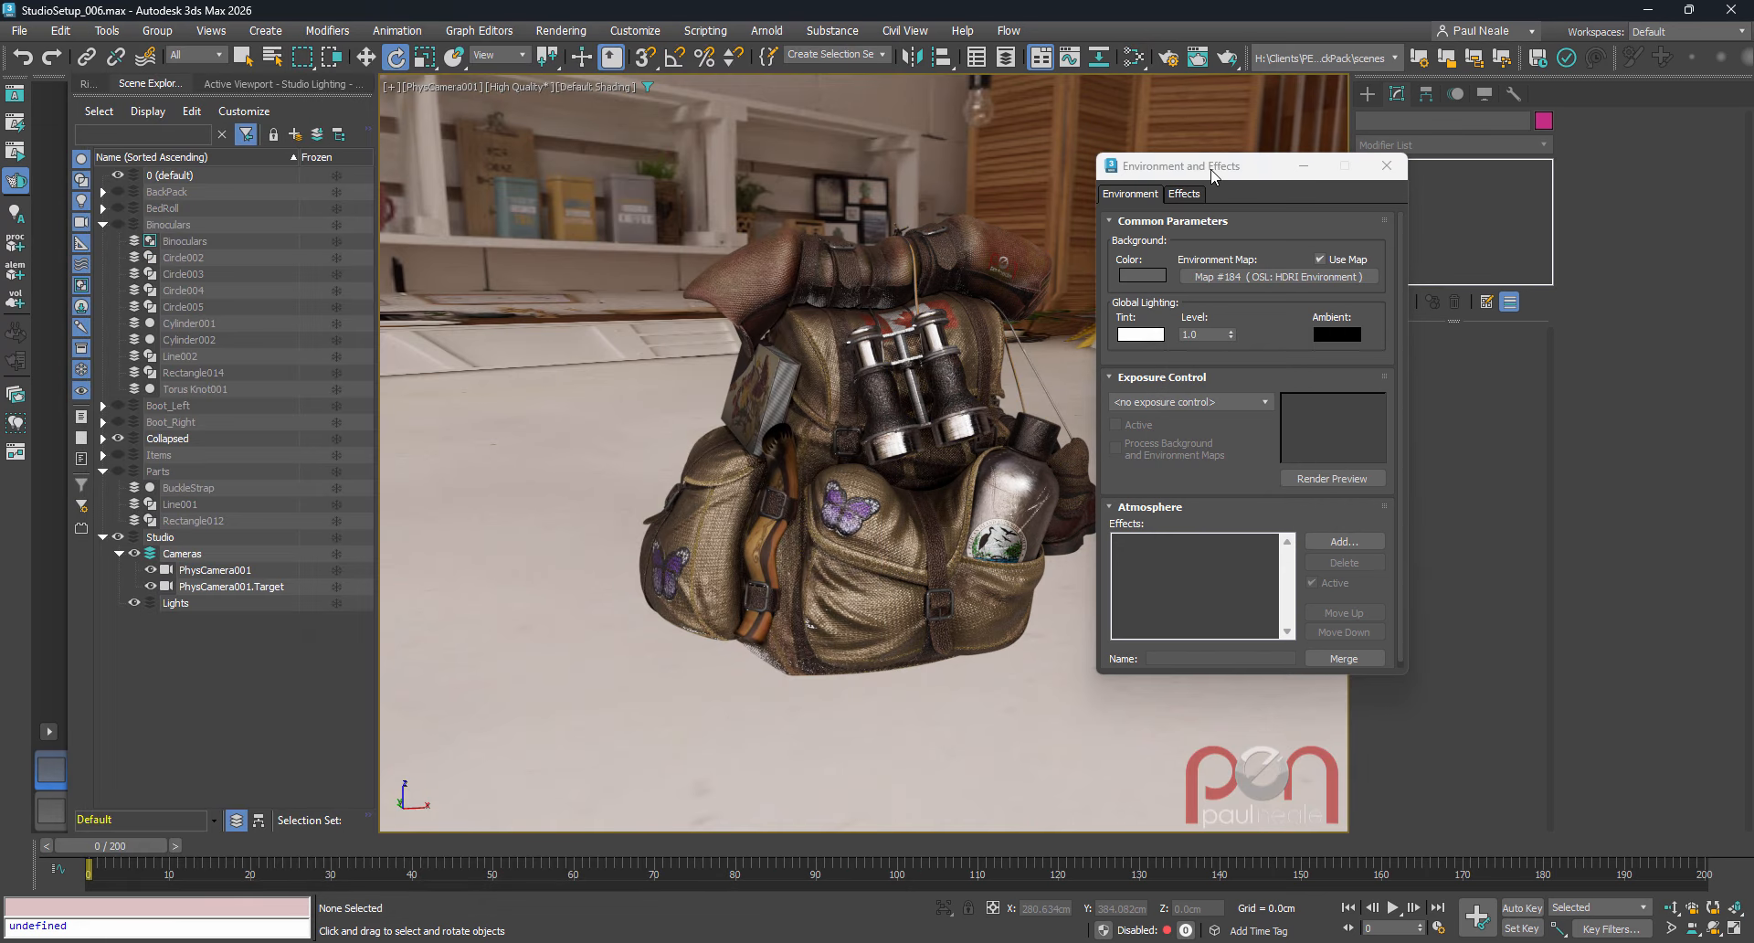
pyautogui.moveTo(1229, 176); pyautogui.dragTo(1411, 321)
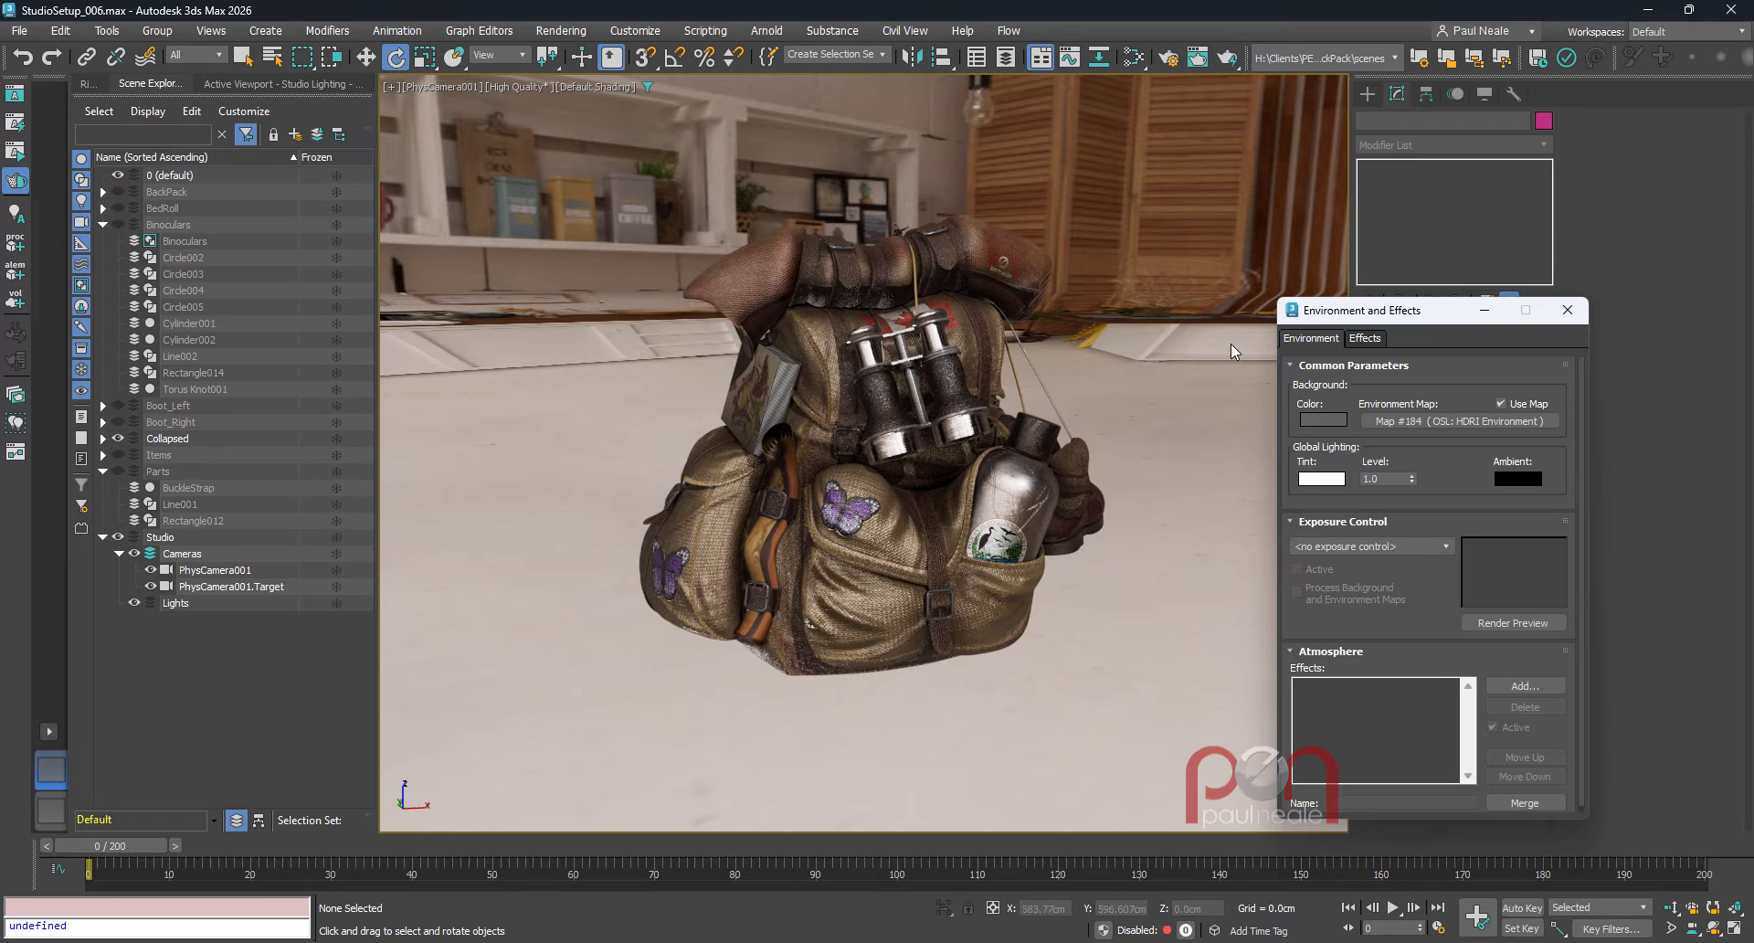
# - Illuminate the camera viewport with scene lights and close the environment settings
pyautogui.click(517, 86)
pyautogui.moveTo(640, 239)
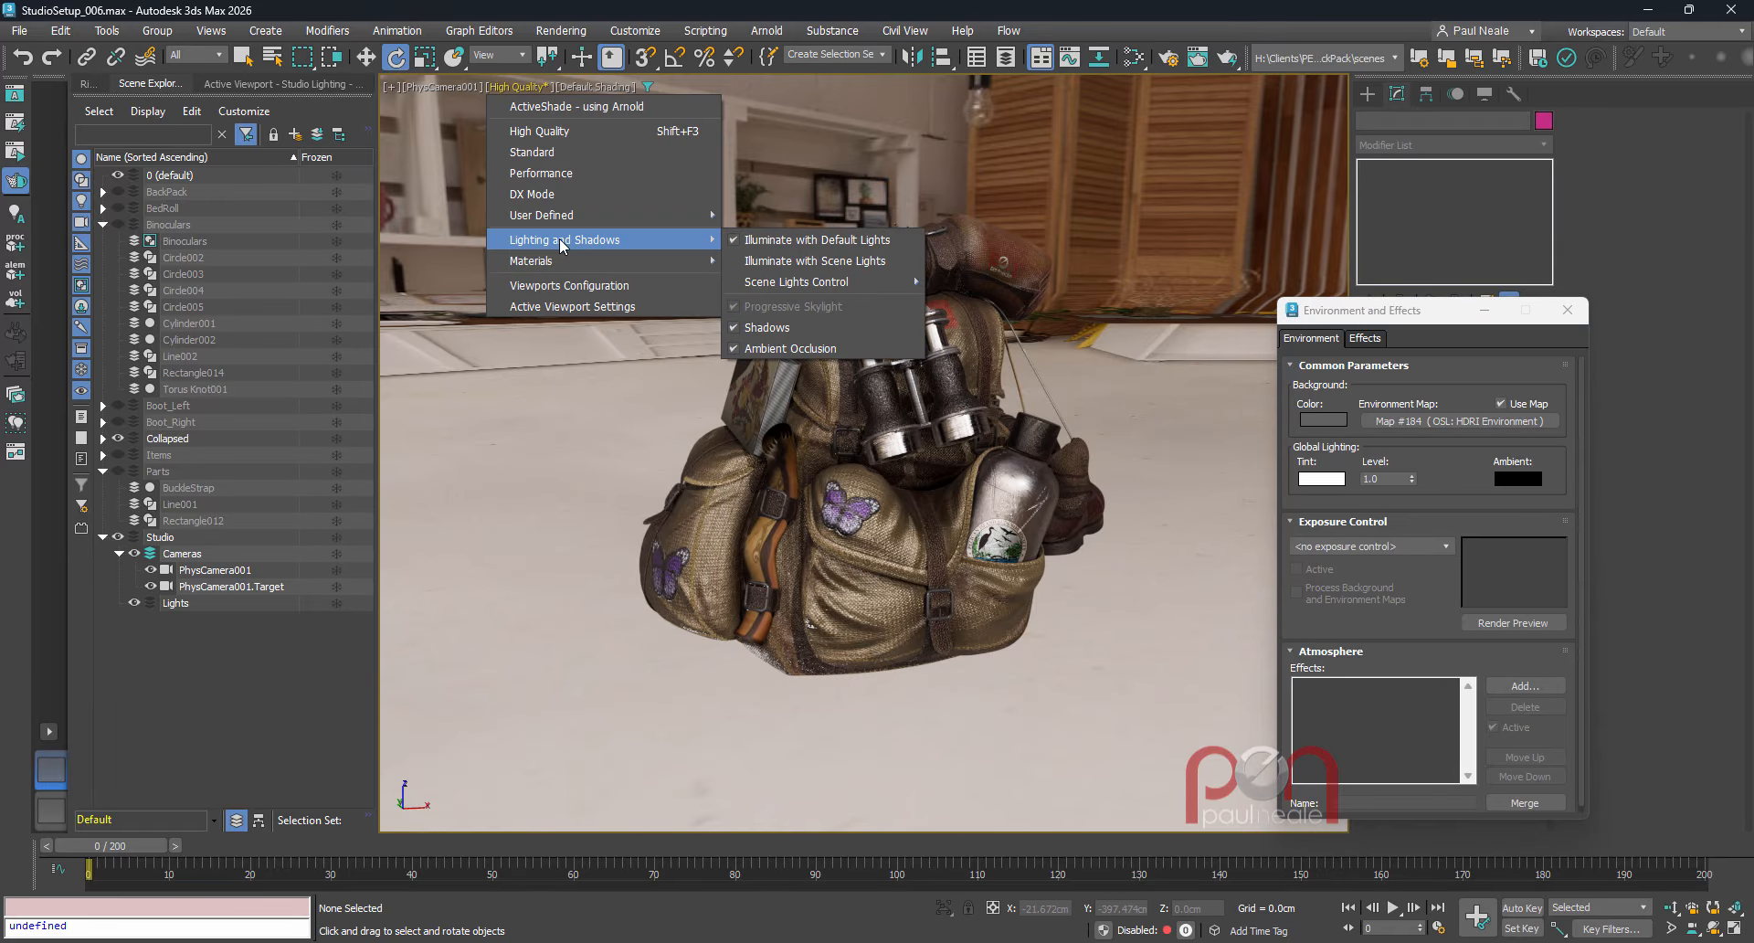
pyautogui.click(779, 261)
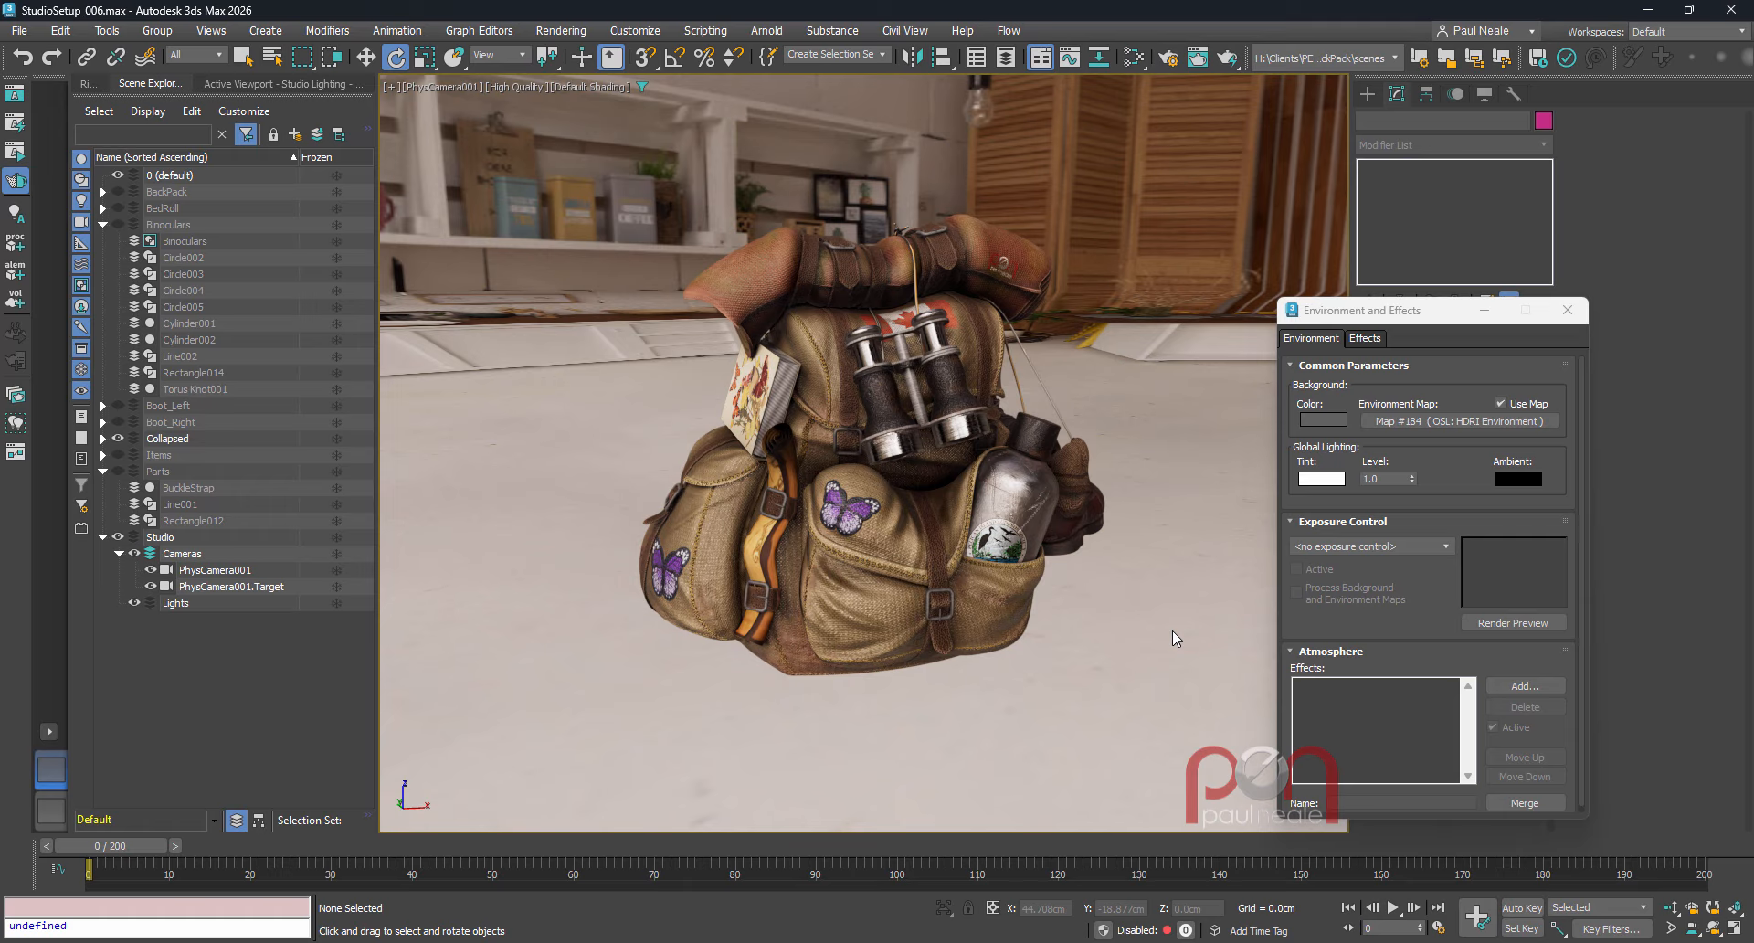
pyautogui.click(1568, 310)
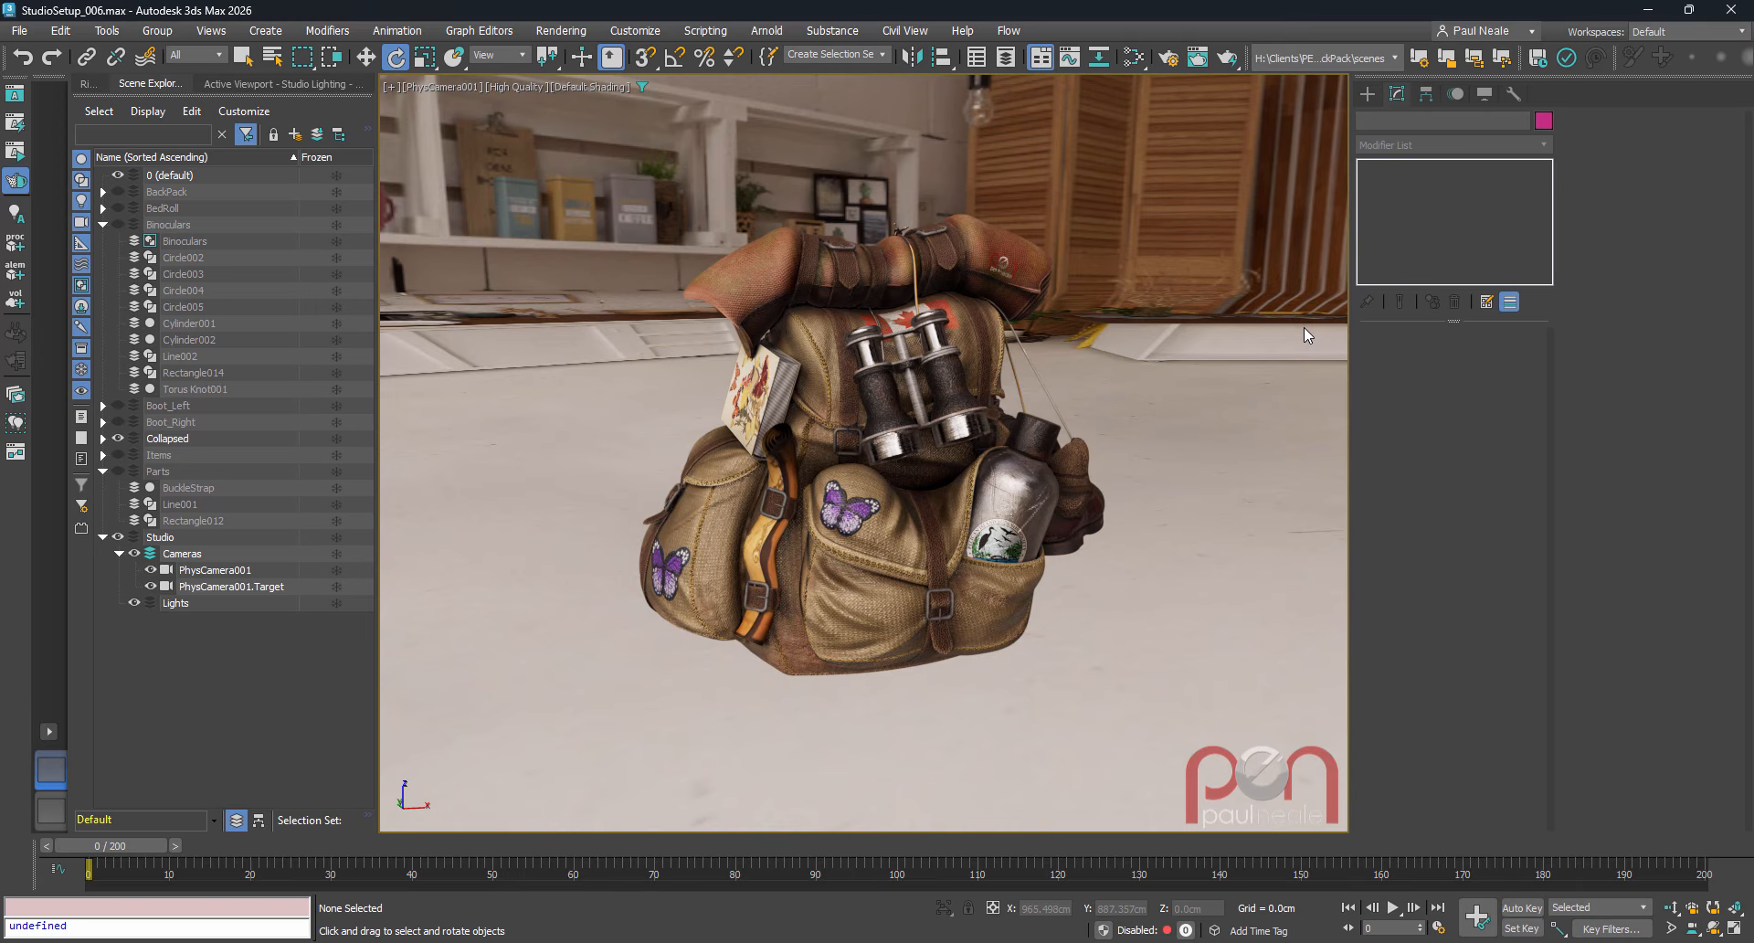
# - Switch to the multi-viewport layout and check the Lighting and Shadows options of the brightly lit camera viewport
pyautogui.hotkey('alt', 'w')
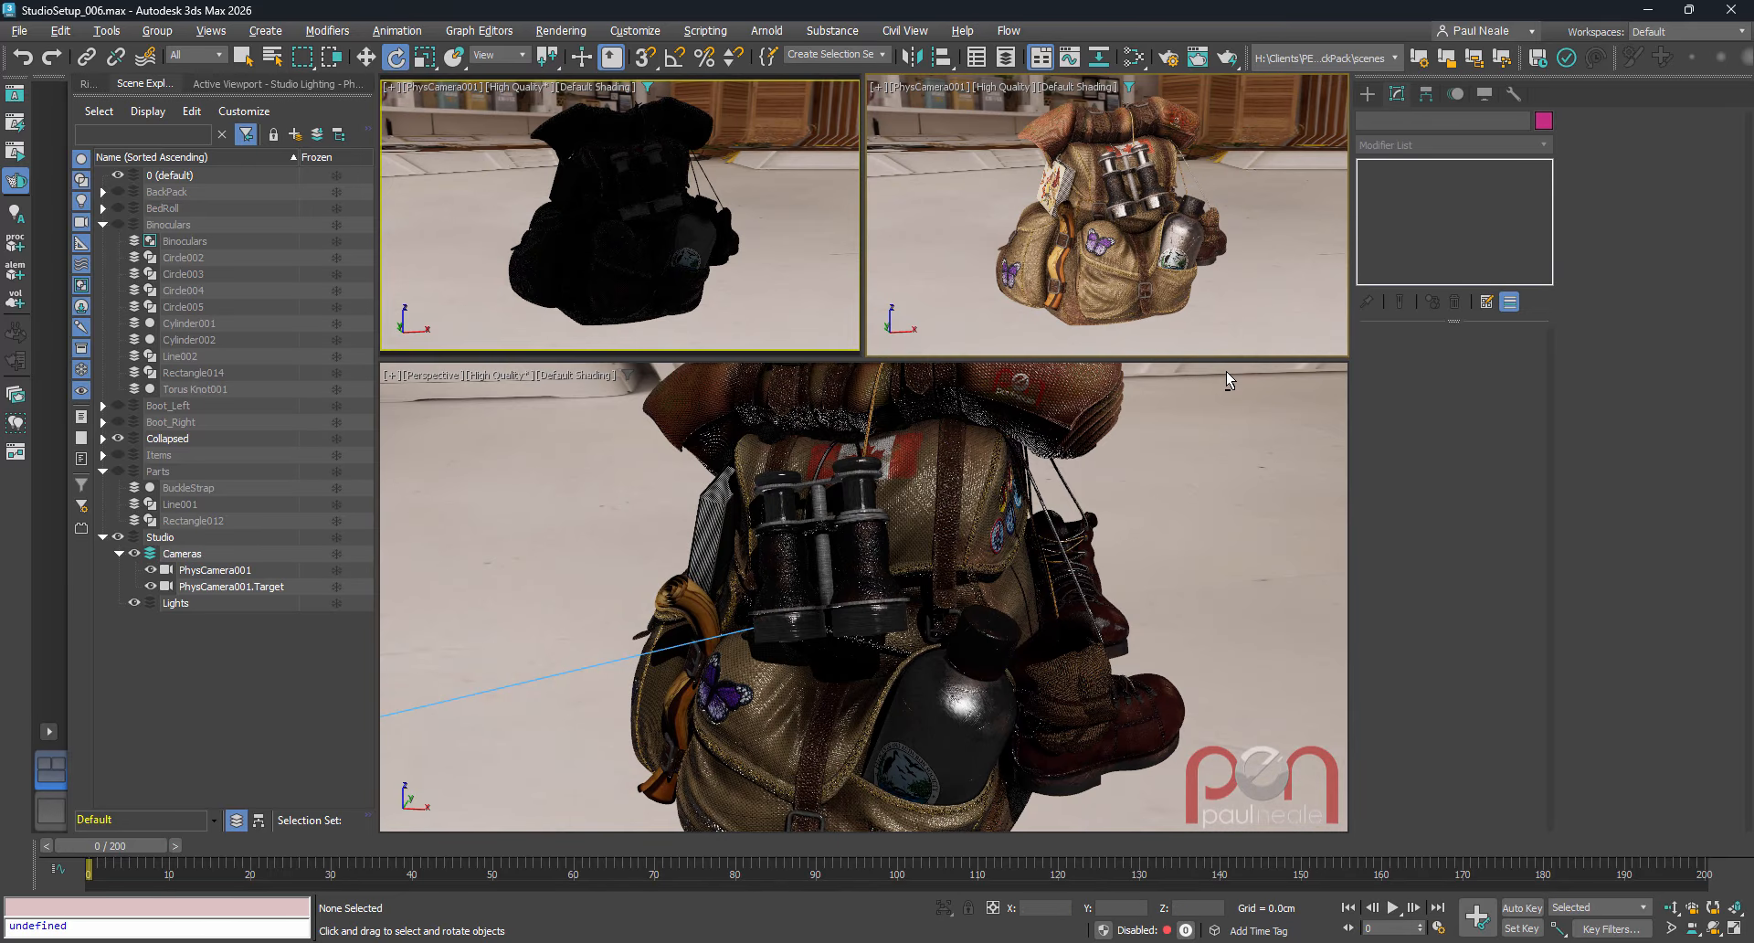
pyautogui.scroll(-5, 1078, 508)
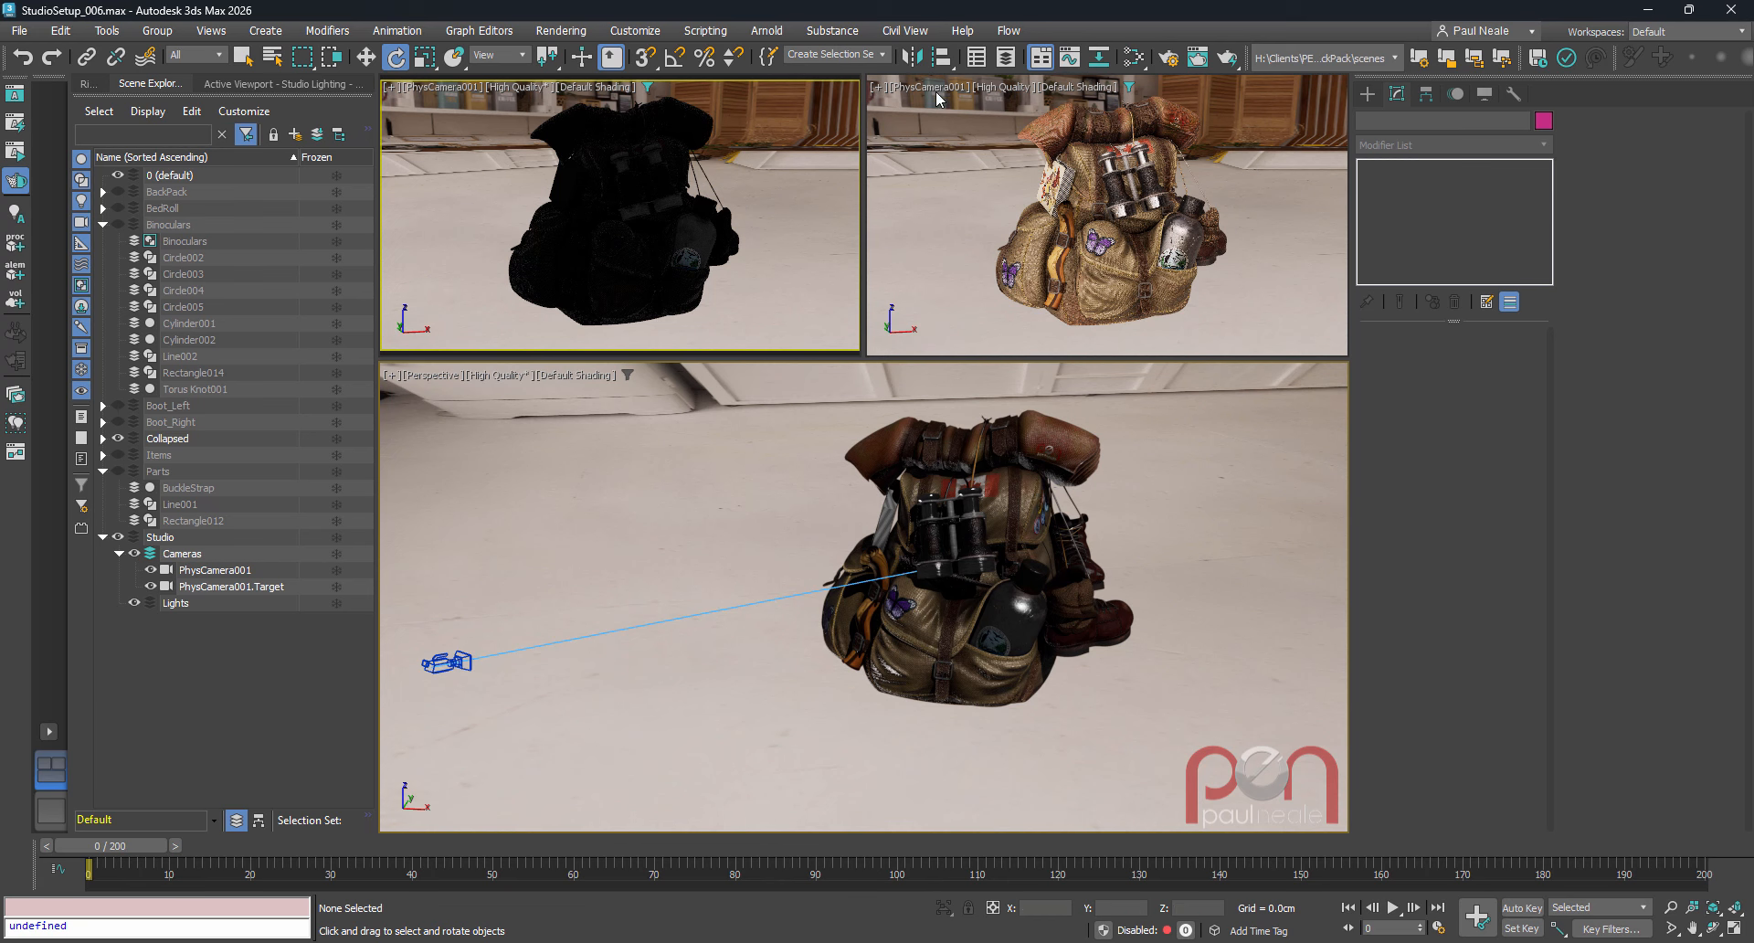
pyautogui.click(1003, 88)
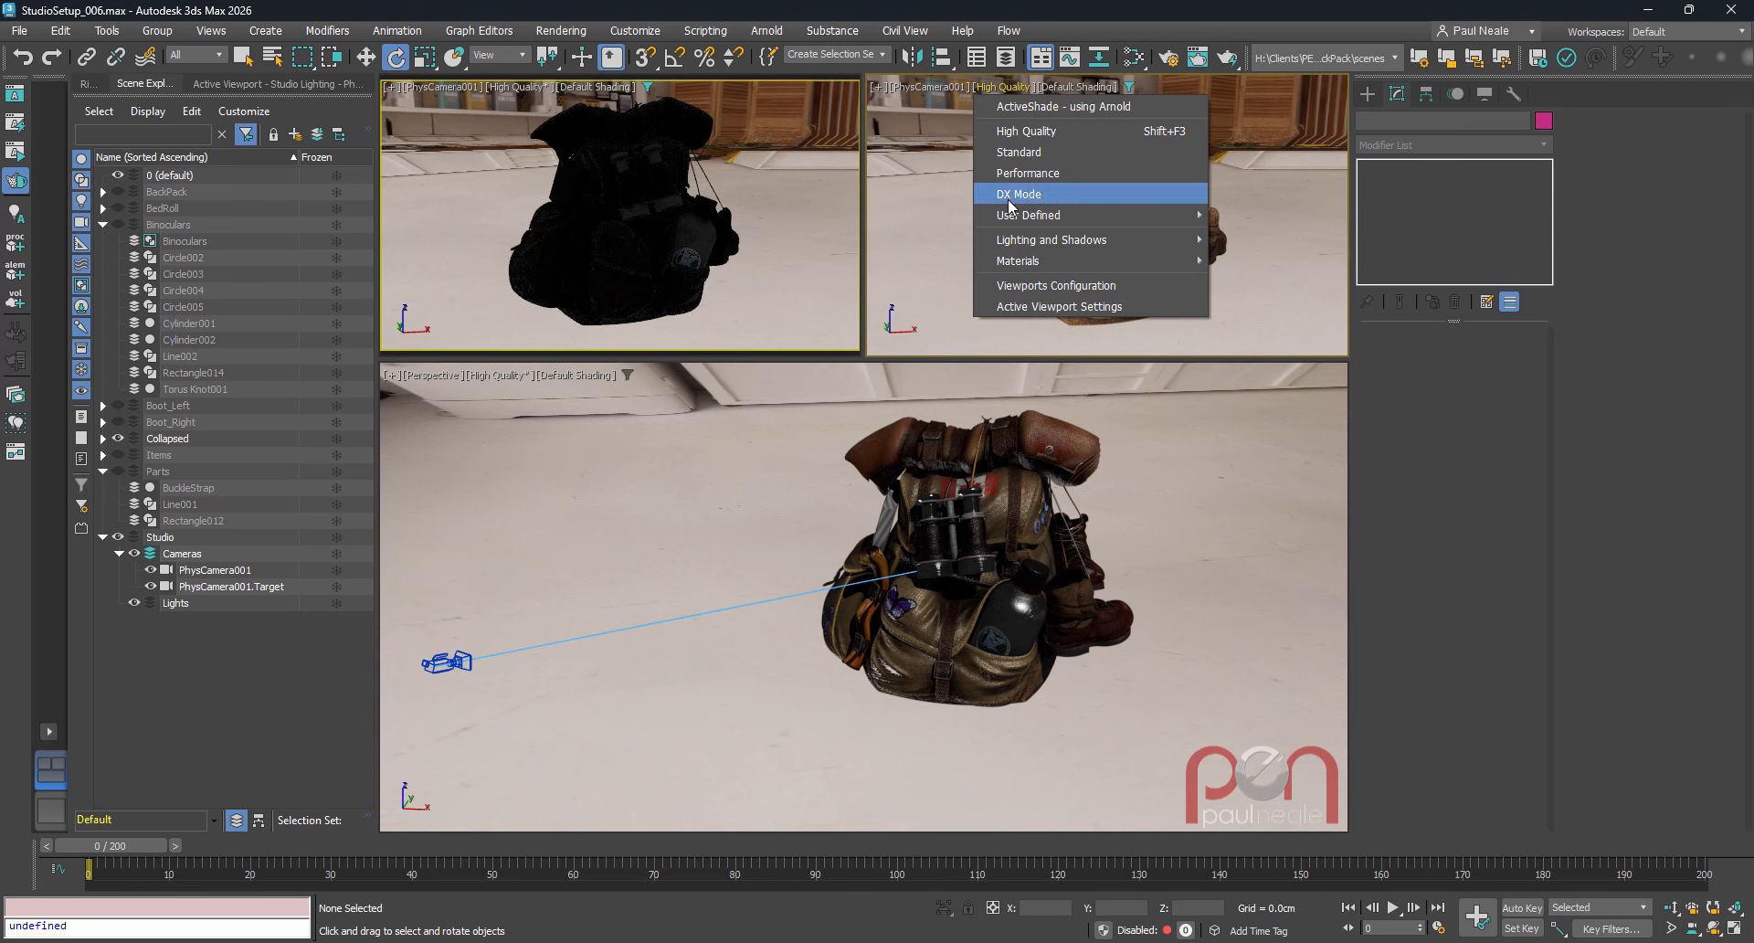
pyautogui.moveTo(1030, 241)
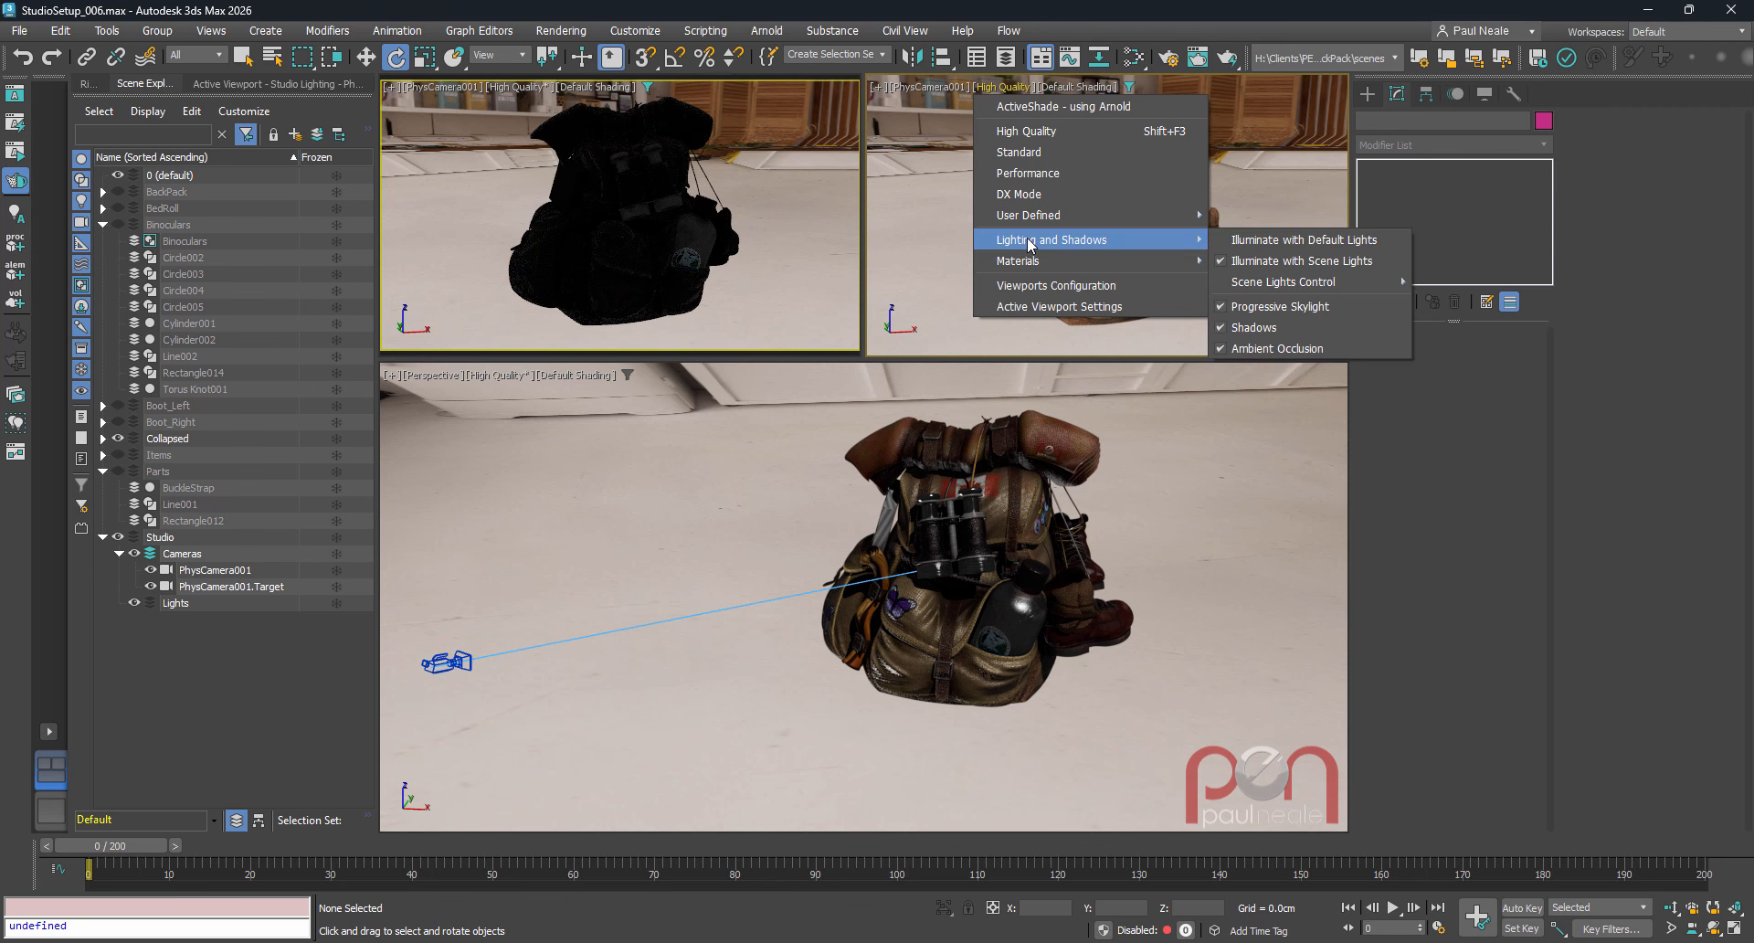
pyautogui.click(1442, 407)
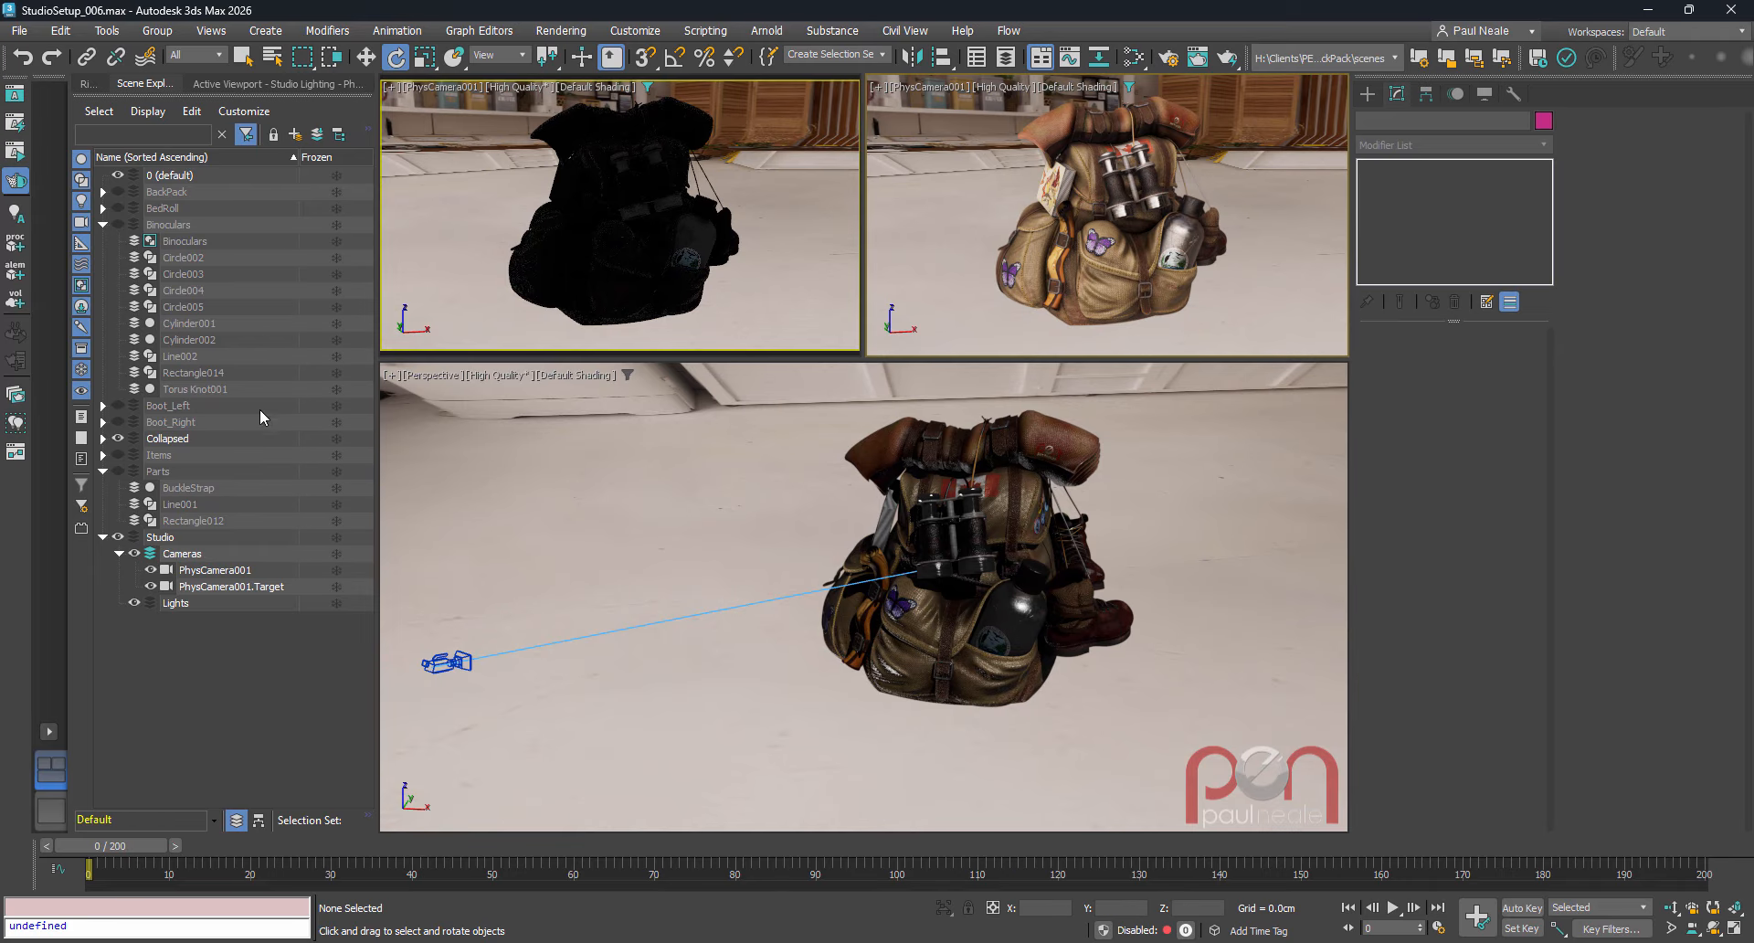
# - Set the Progressive Fade time to 10 in the active viewport settings of the brightly lit camera view
pyautogui.click(299, 80)
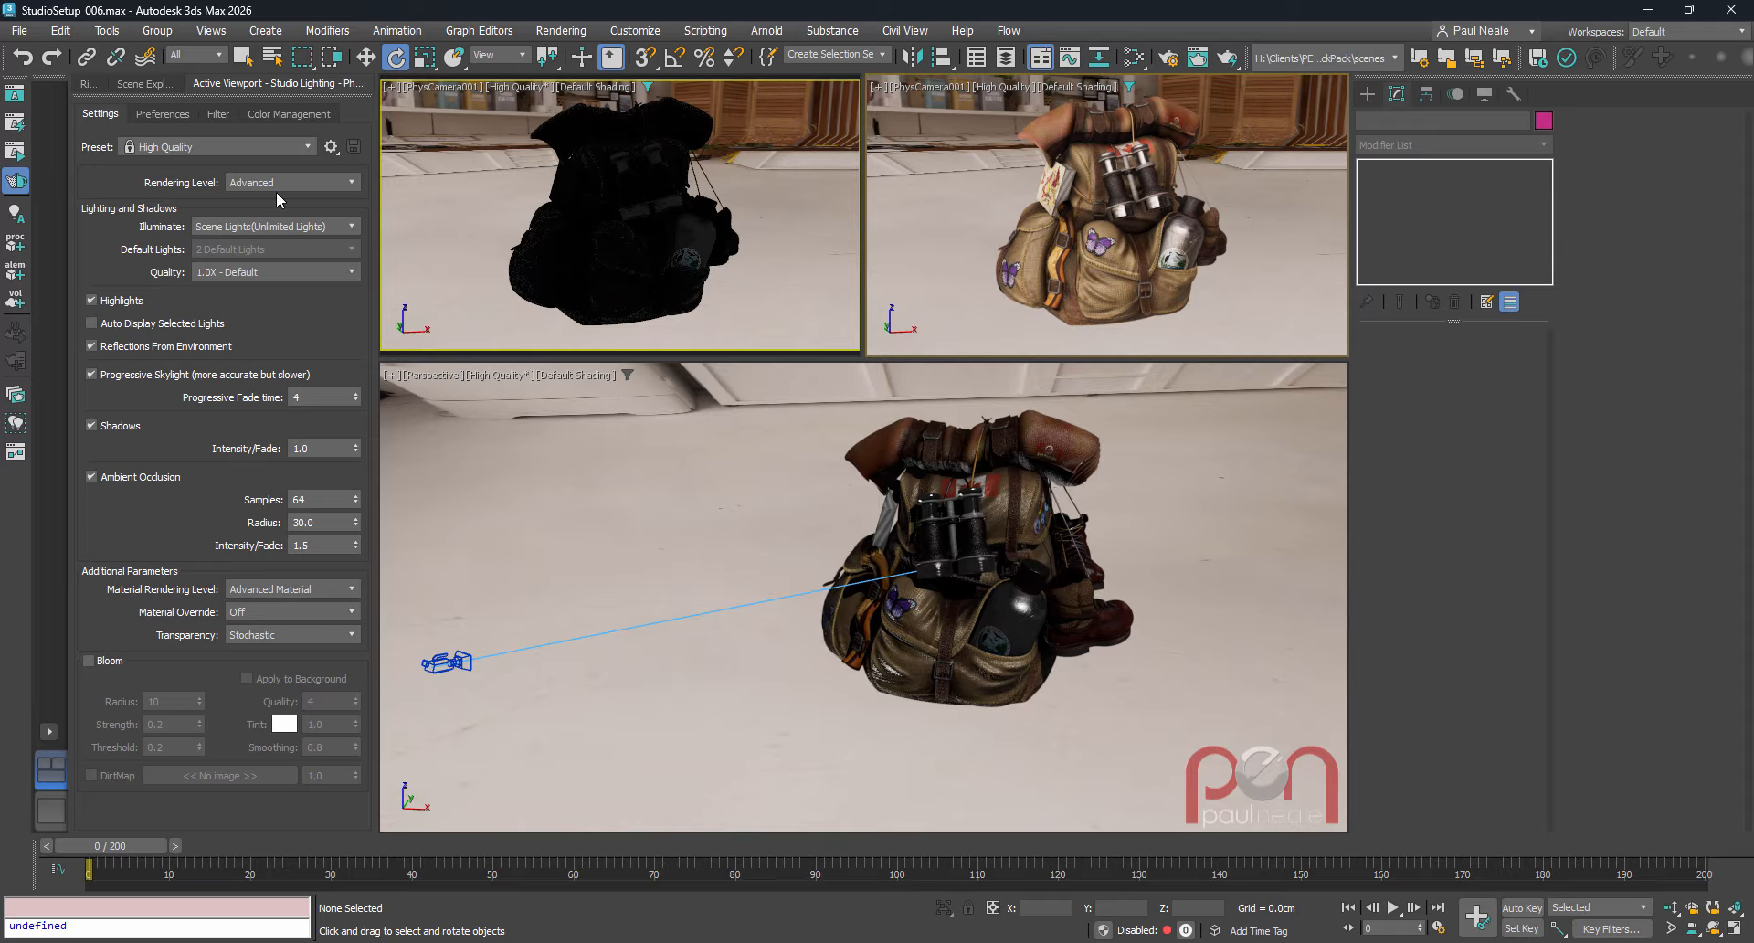
pyautogui.click(1131, 86)
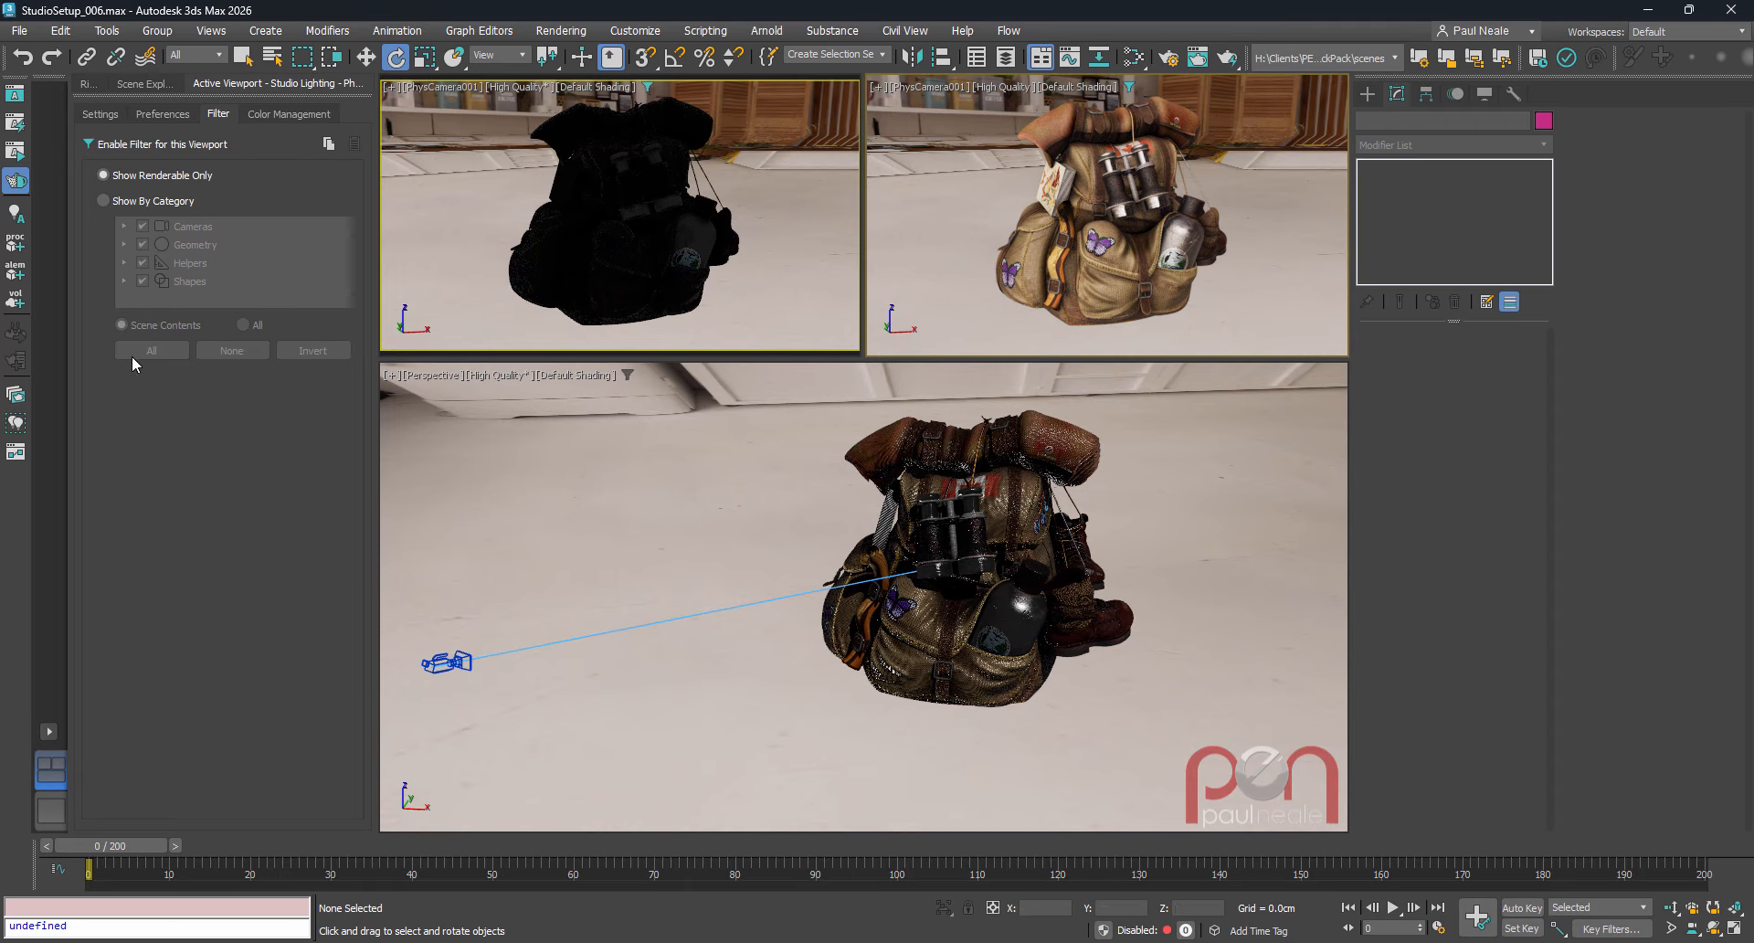
pyautogui.click(99, 114)
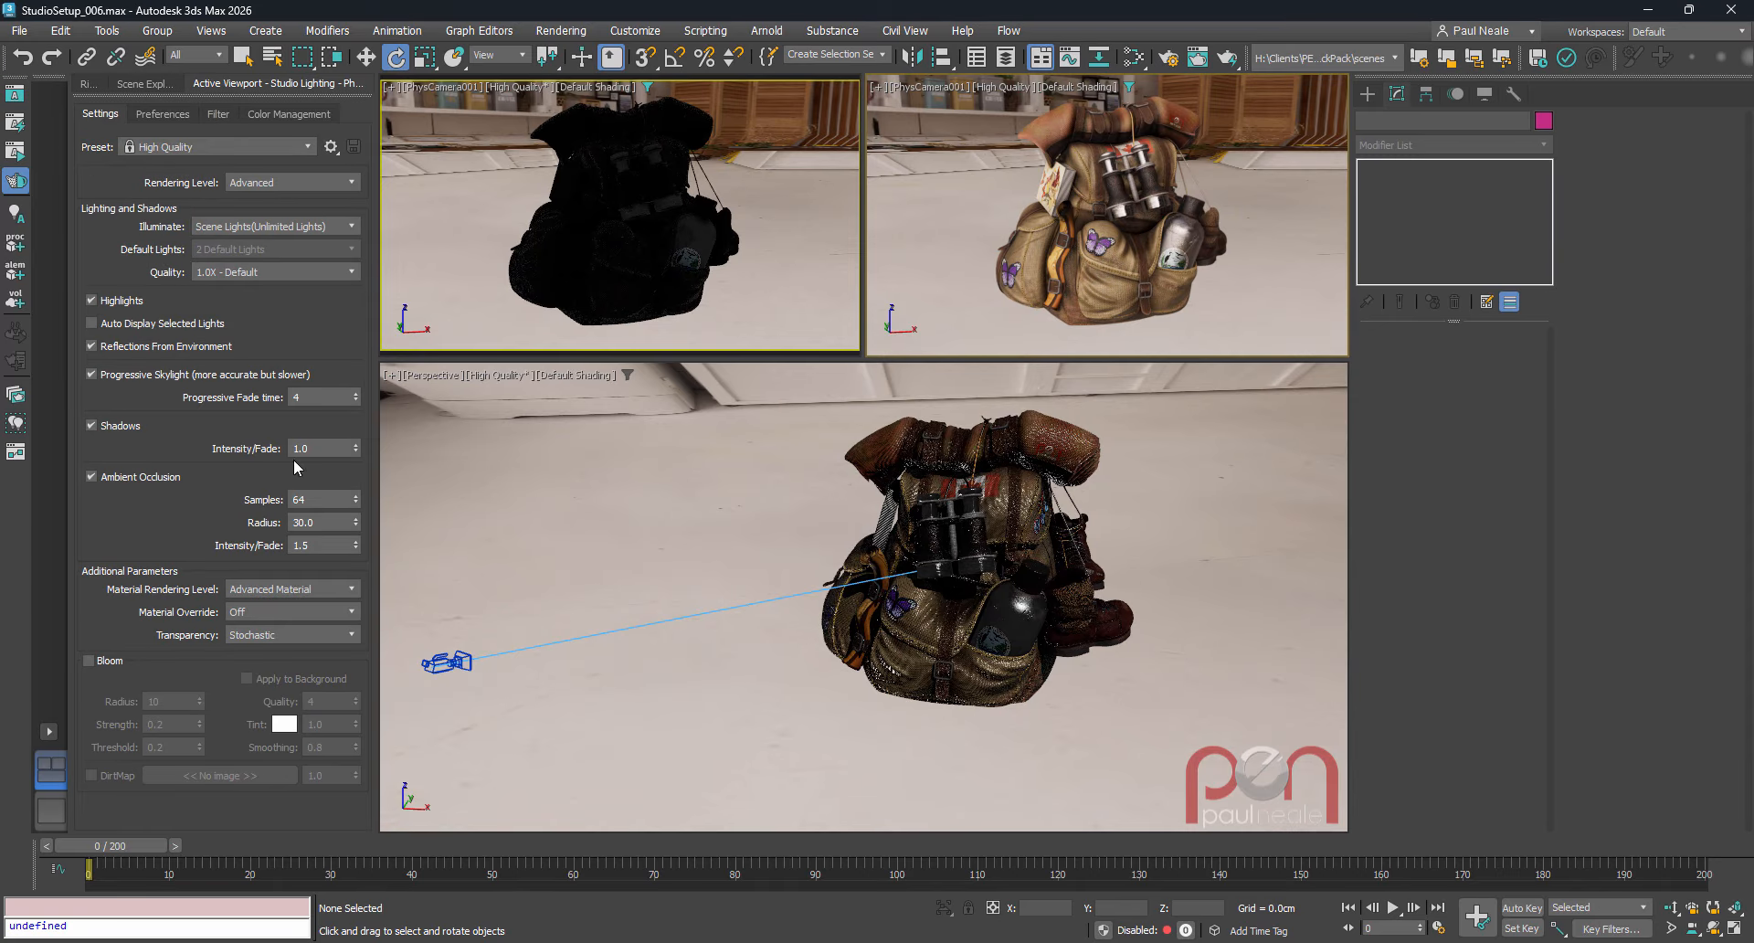
pyautogui.moveTo(297, 397); pyautogui.dragTo(280, 402)
pyautogui.write('10')
pyautogui.press('Return')
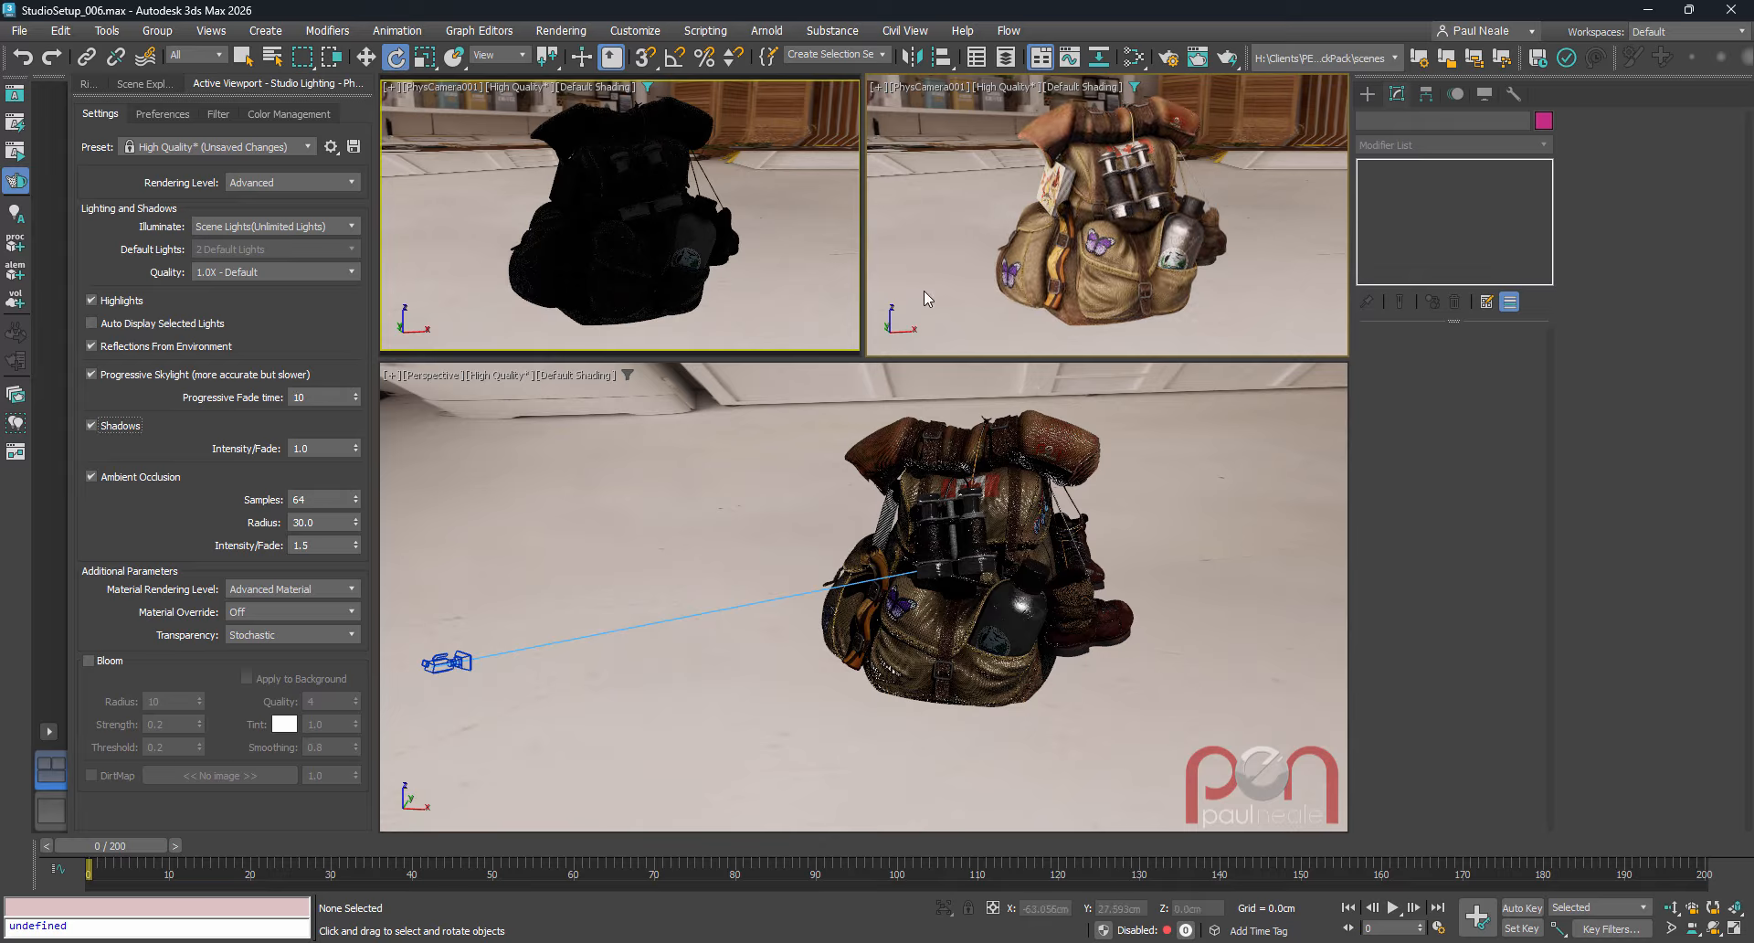
# - Set the Progressive Fade time of the camera viewport with the dark backpack to 10
pyautogui.click(740, 195)
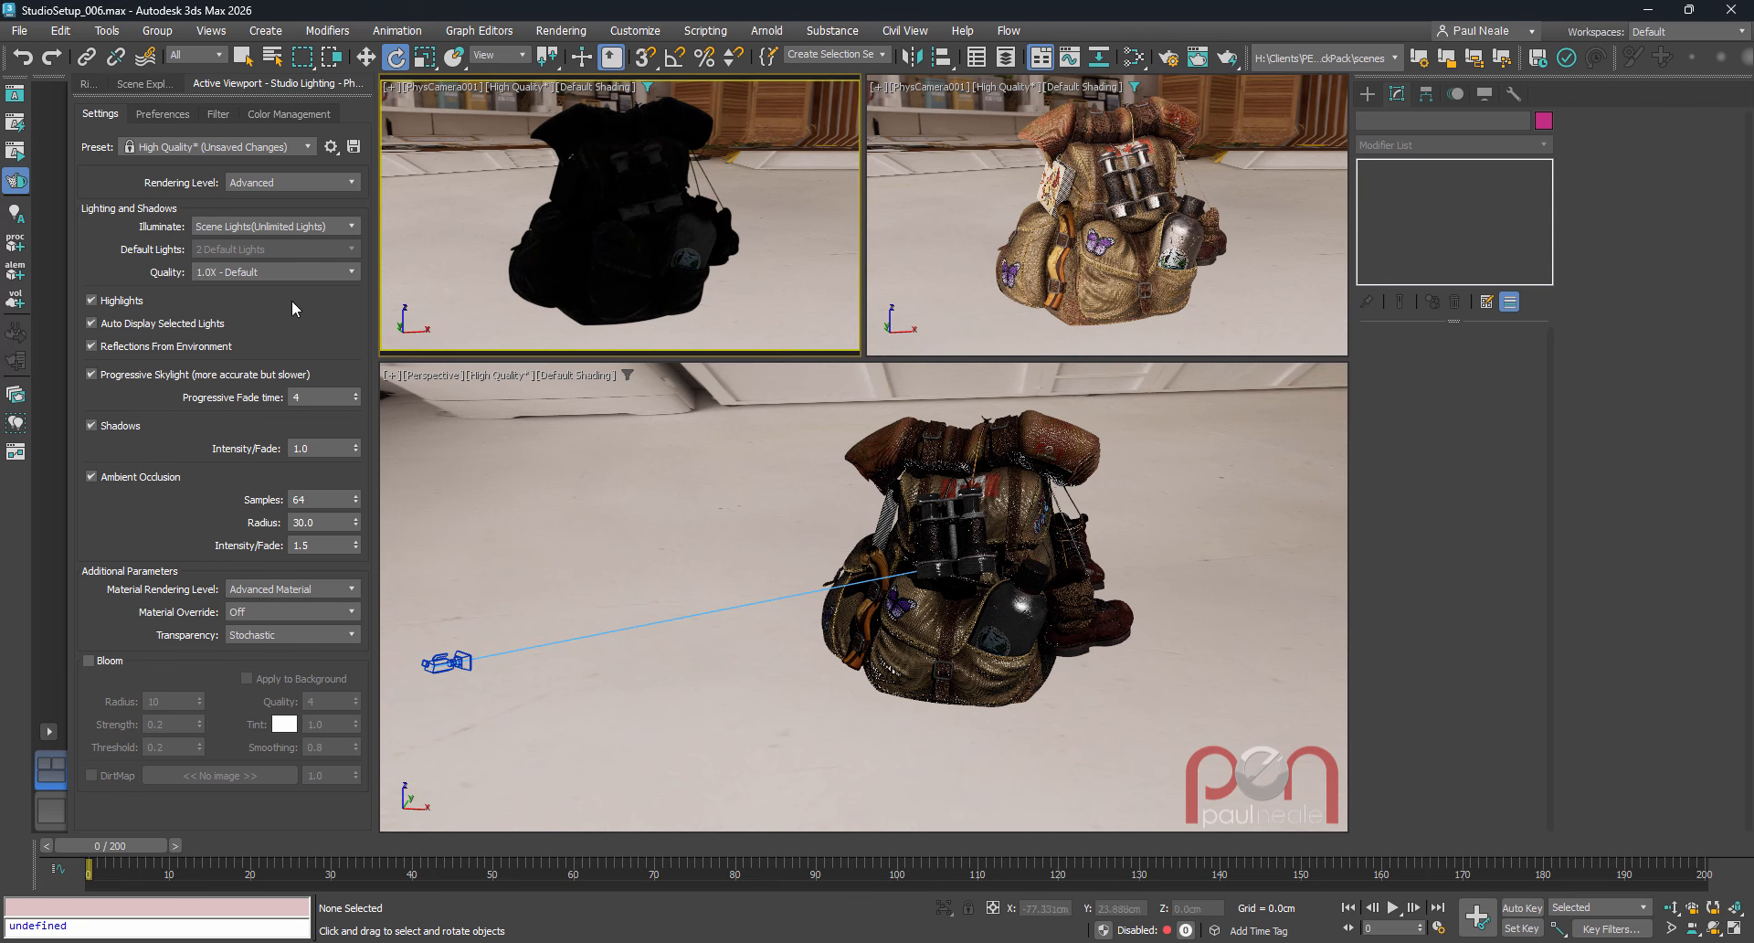
pyautogui.doubleClick(307, 398)
pyautogui.write('10')
pyautogui.press('Return')
pyautogui.click(92, 324)
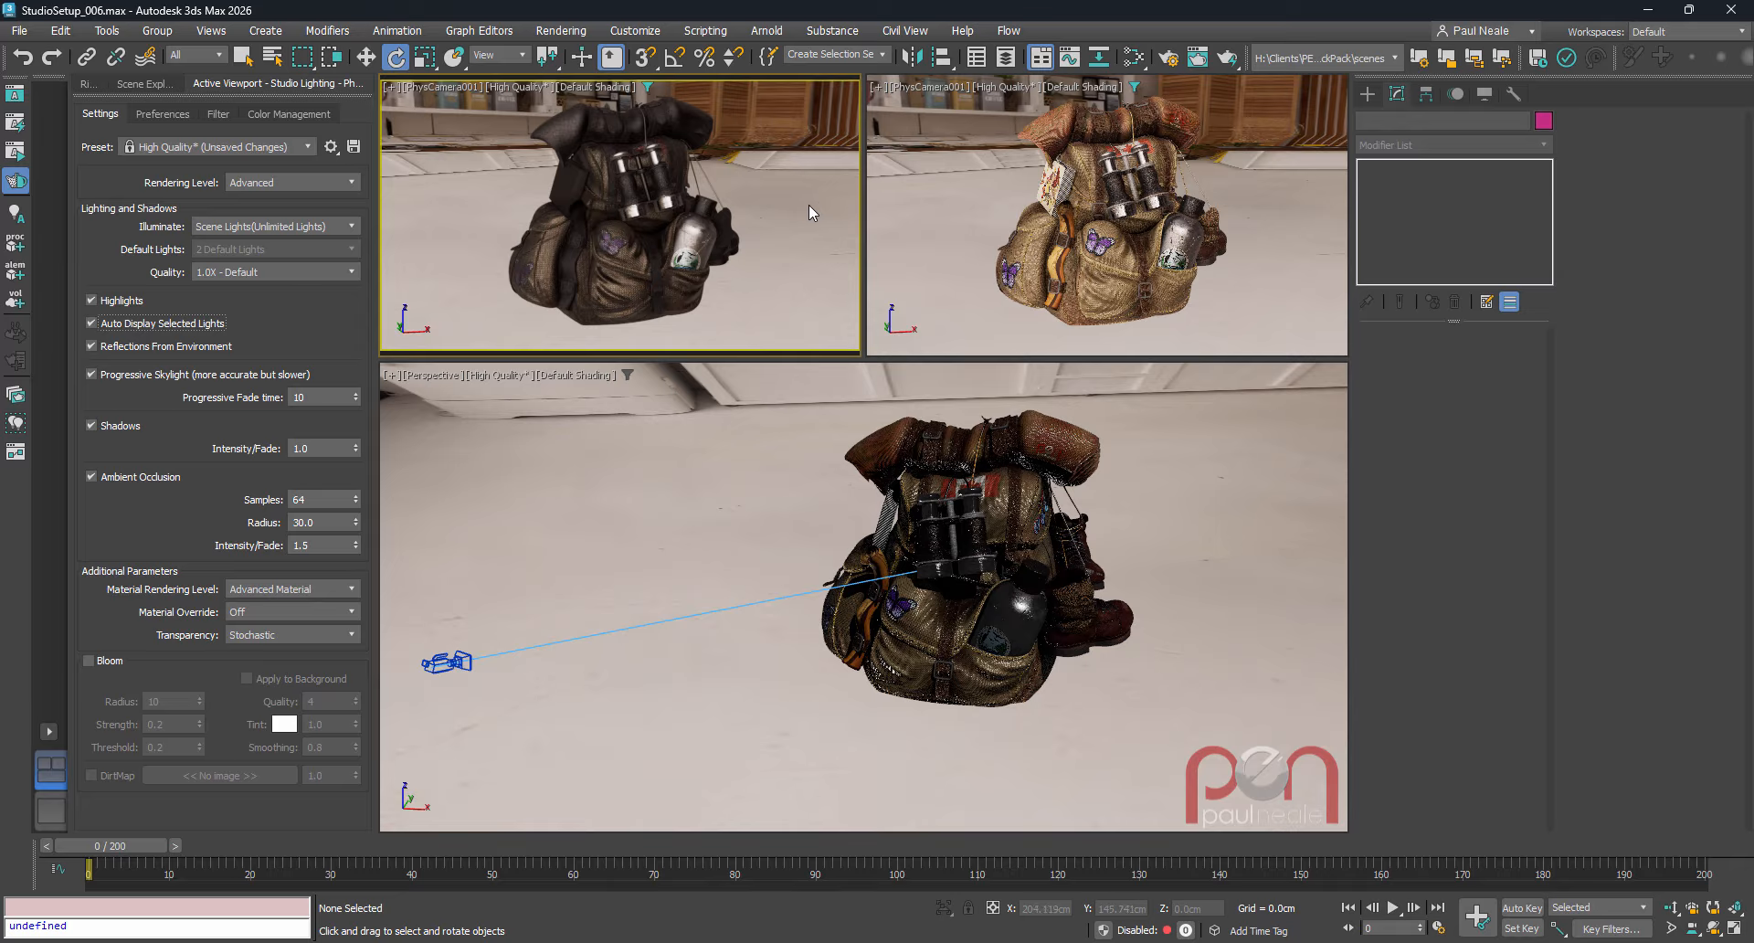
pyautogui.click(979, 216)
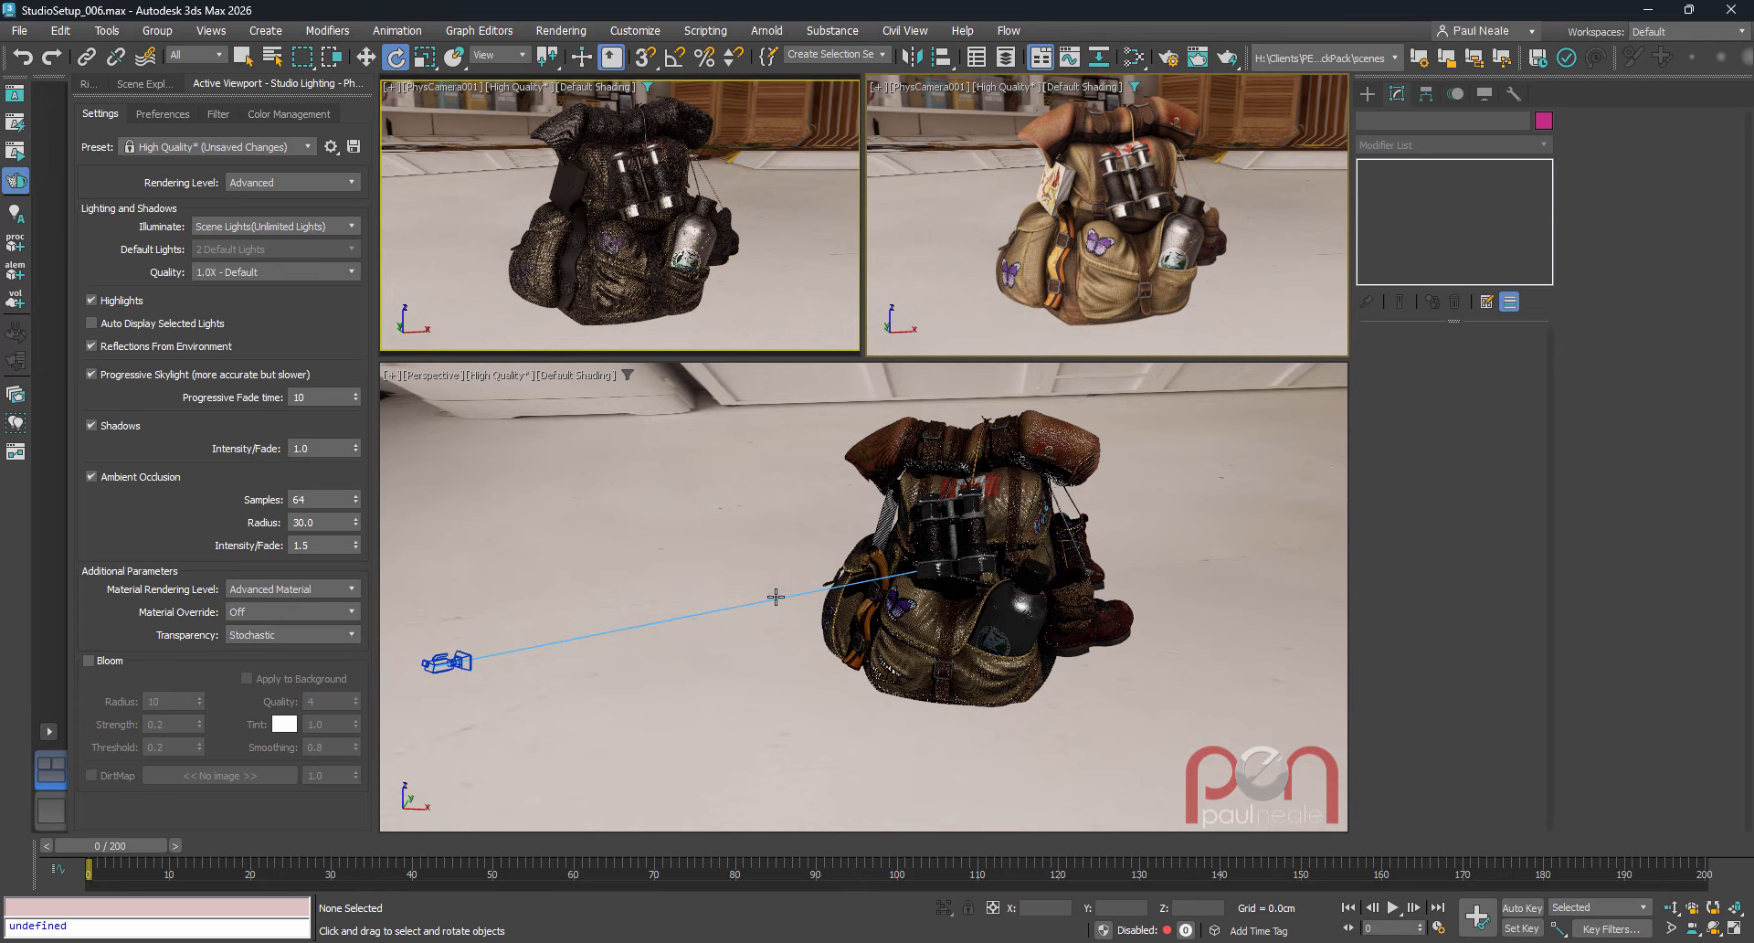
# - Illuminate the Perspective viewport with scene lights
pyautogui.keyDown('alt'); pyautogui.moveTo(727, 572); pyautogui.dragTo(710, 571, button='middle'); pyautogui.keyUp('alt')
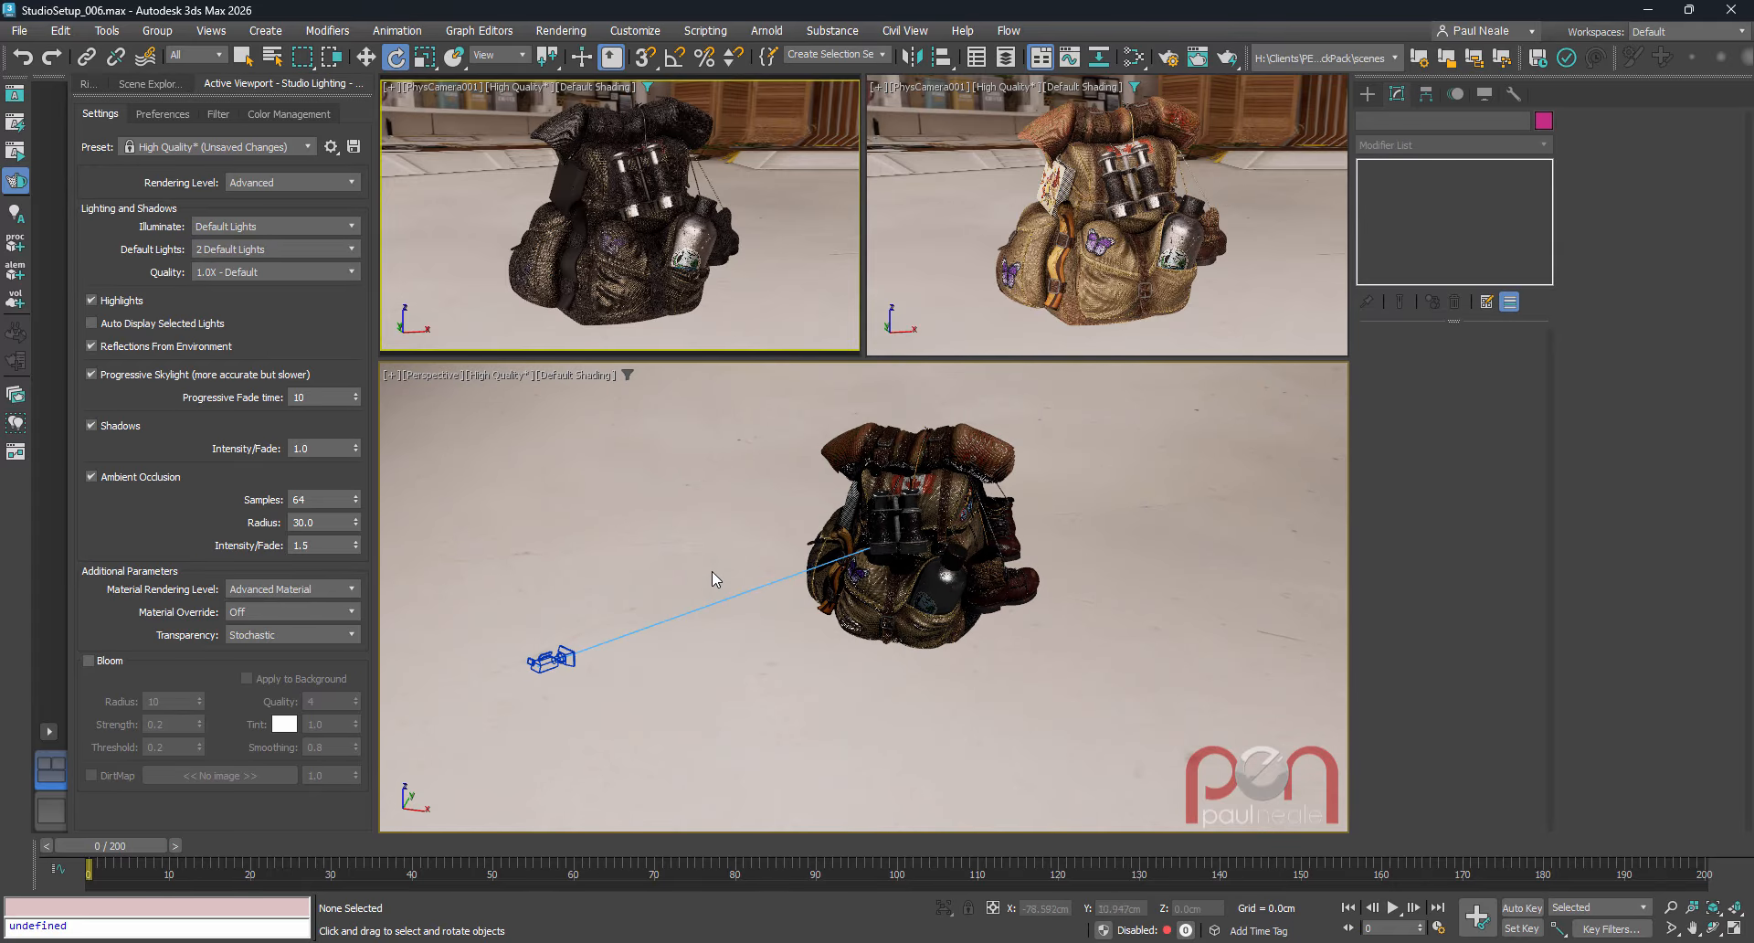
pyautogui.click(487, 378)
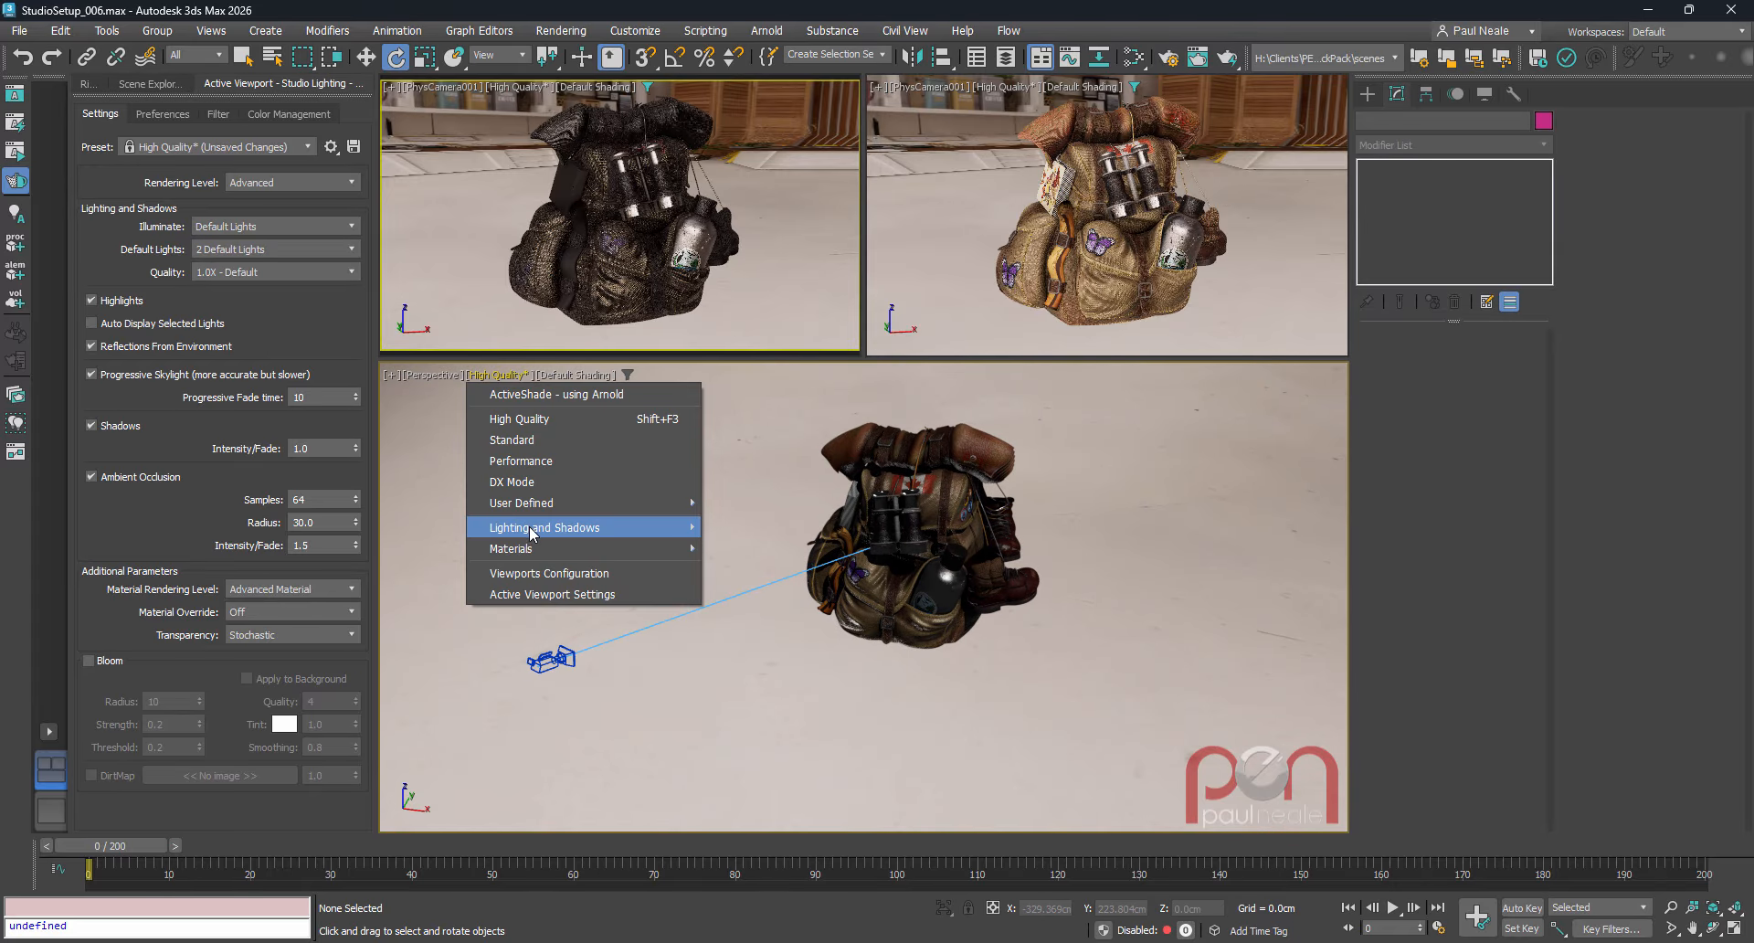
pyautogui.moveTo(532, 528)
pyautogui.click(758, 548)
pyautogui.keyDown('alt'); pyautogui.moveTo(963, 643); pyautogui.dragTo(1087, 677, button='middle'); pyautogui.keyUp('alt')
pyautogui.moveTo(777, 718); pyautogui.dragTo(992, 674, button='middle')
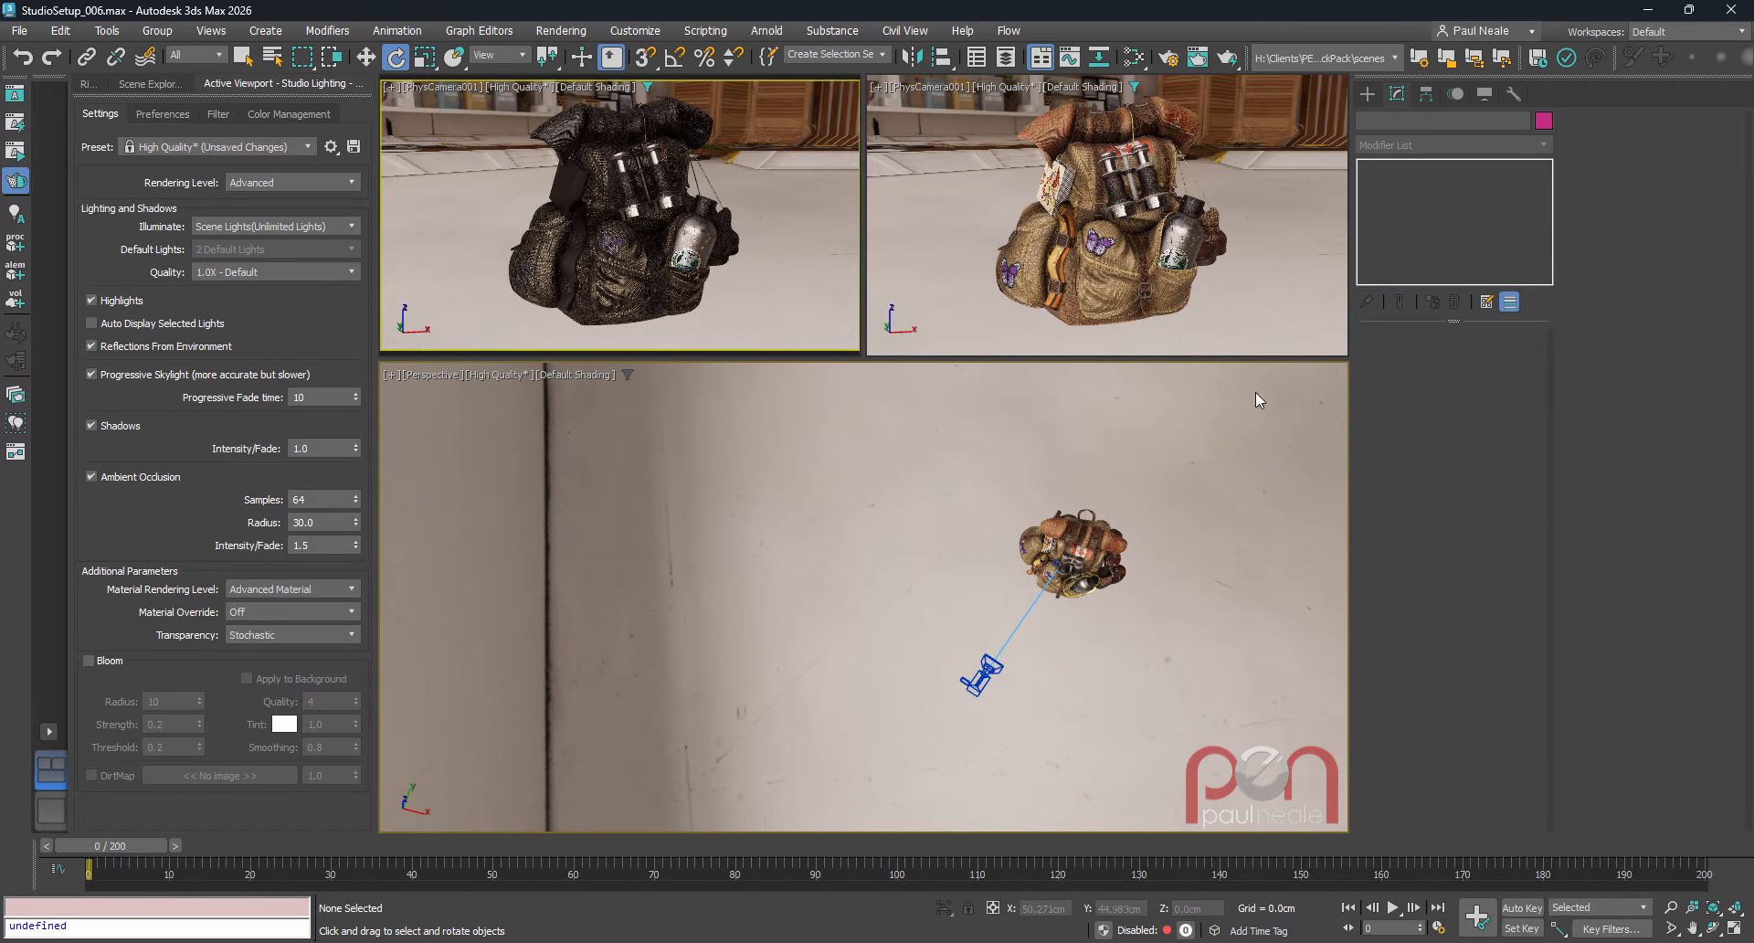
# - Create a targeted Distant Arnold Light beyond the camera, aimed at the backpack from about 324 cm away
pyautogui.click(1368, 95)
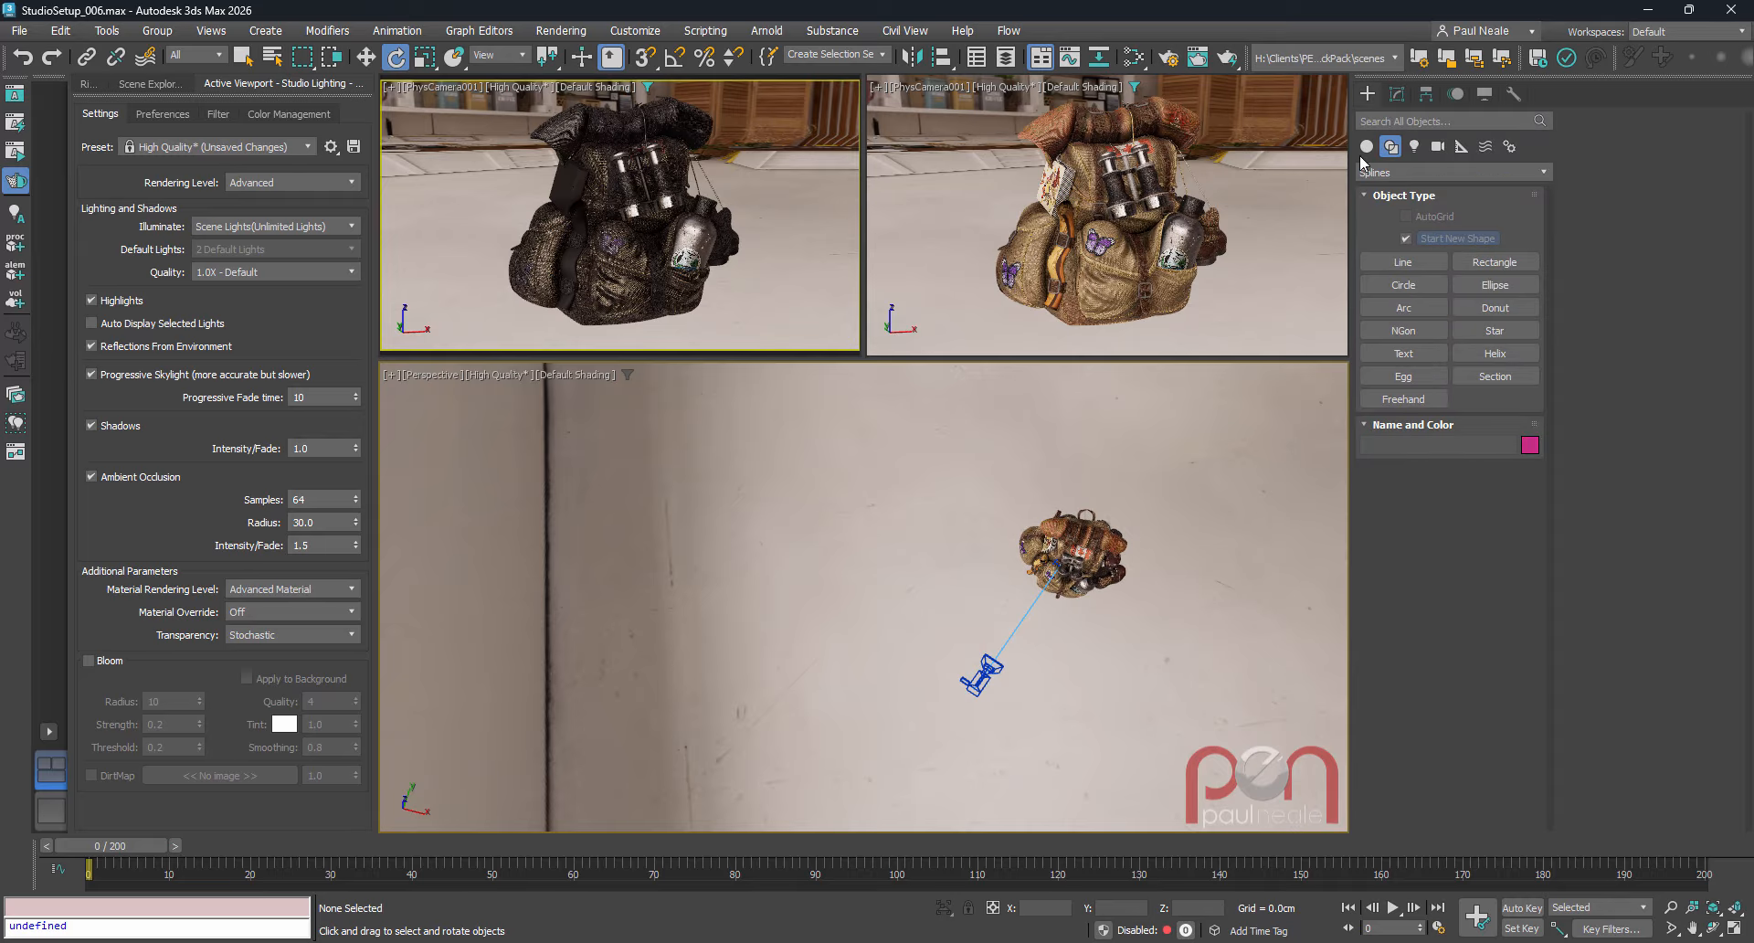
pyautogui.click(1415, 148)
pyautogui.click(1411, 173)
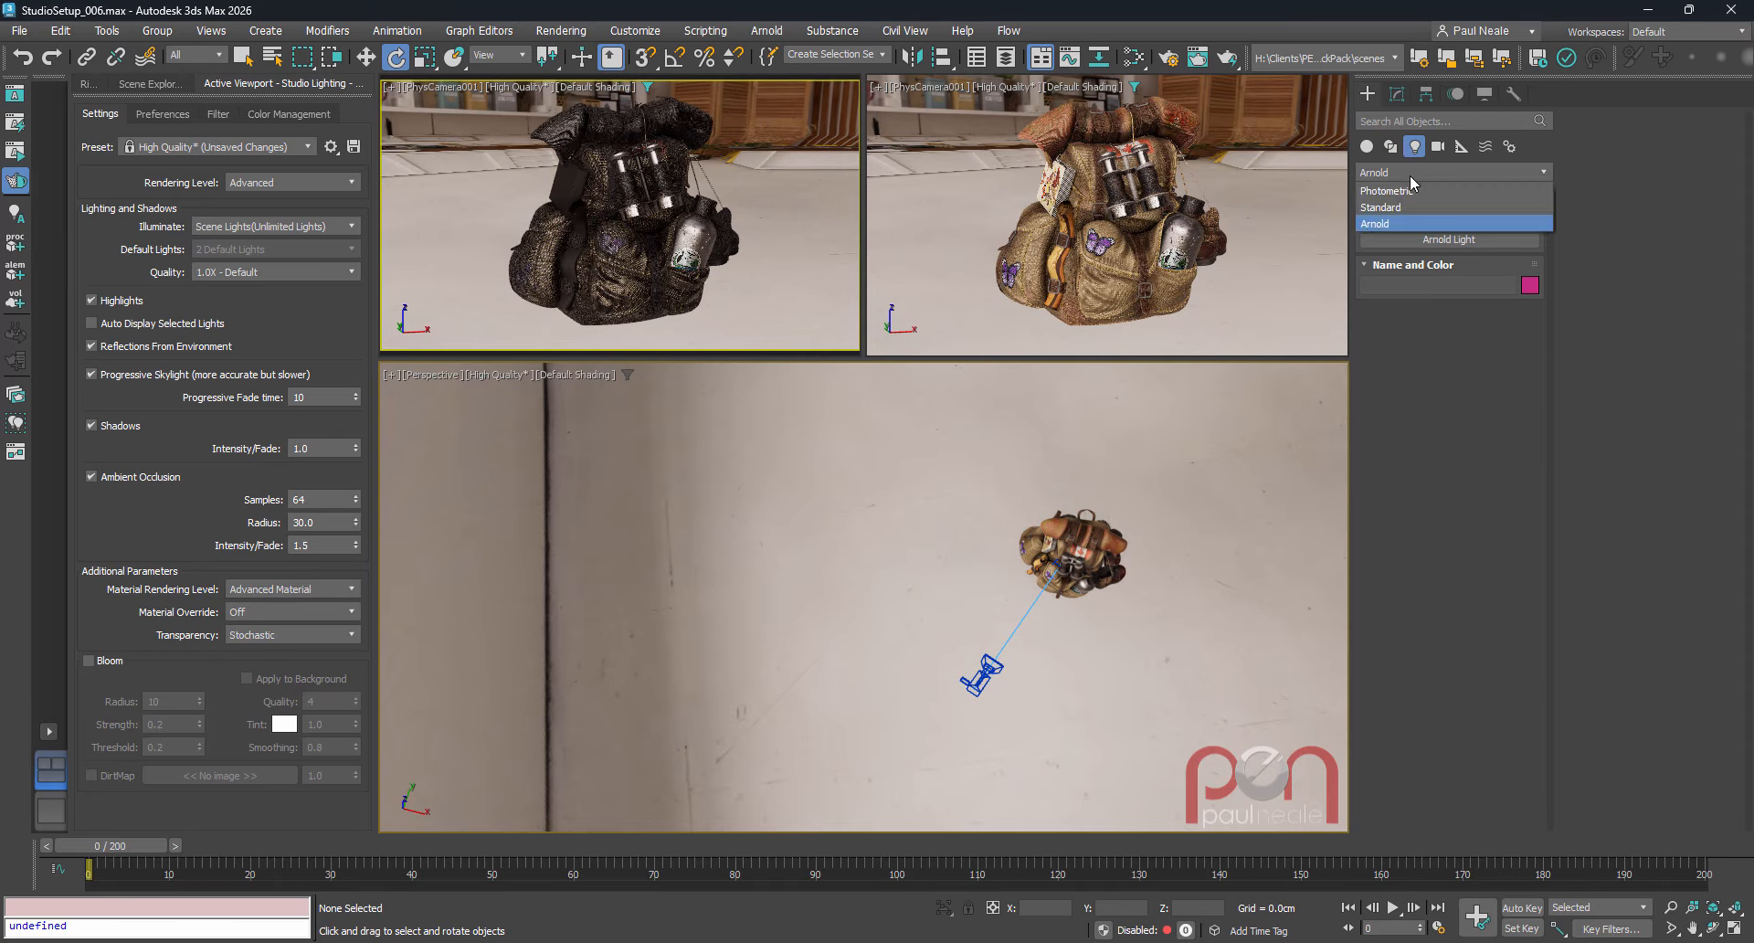
pyautogui.click(1412, 221)
pyautogui.click(1451, 239)
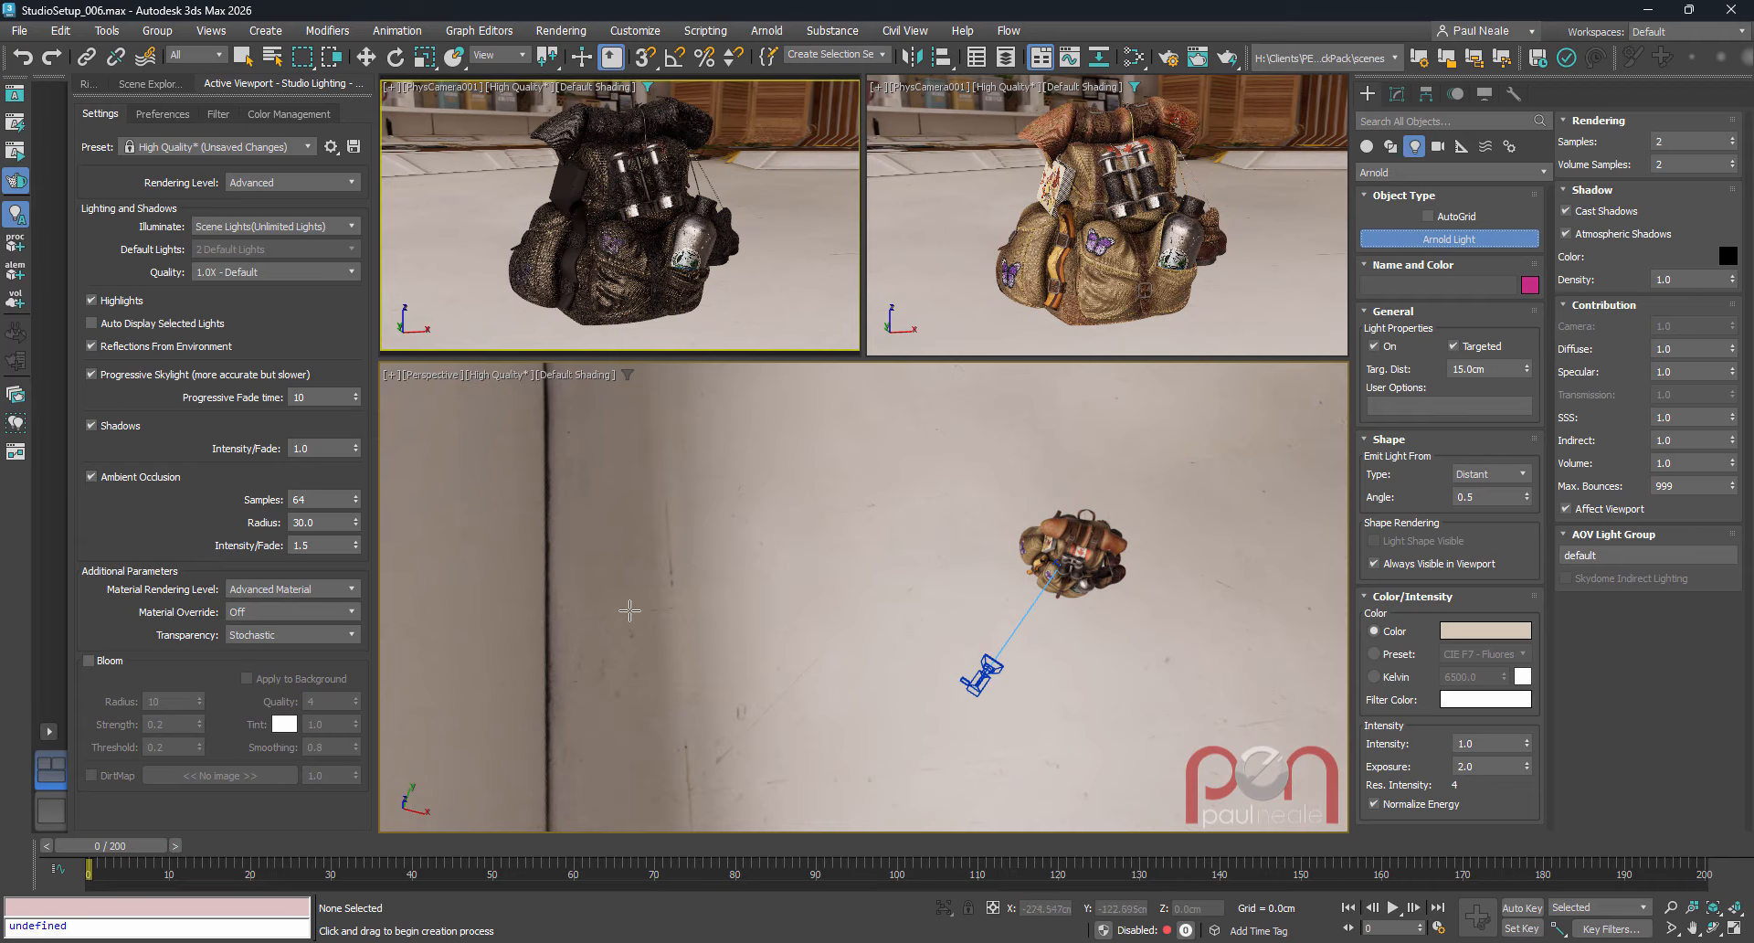
pyautogui.moveTo(628, 661); pyautogui.dragTo(1024, 561)
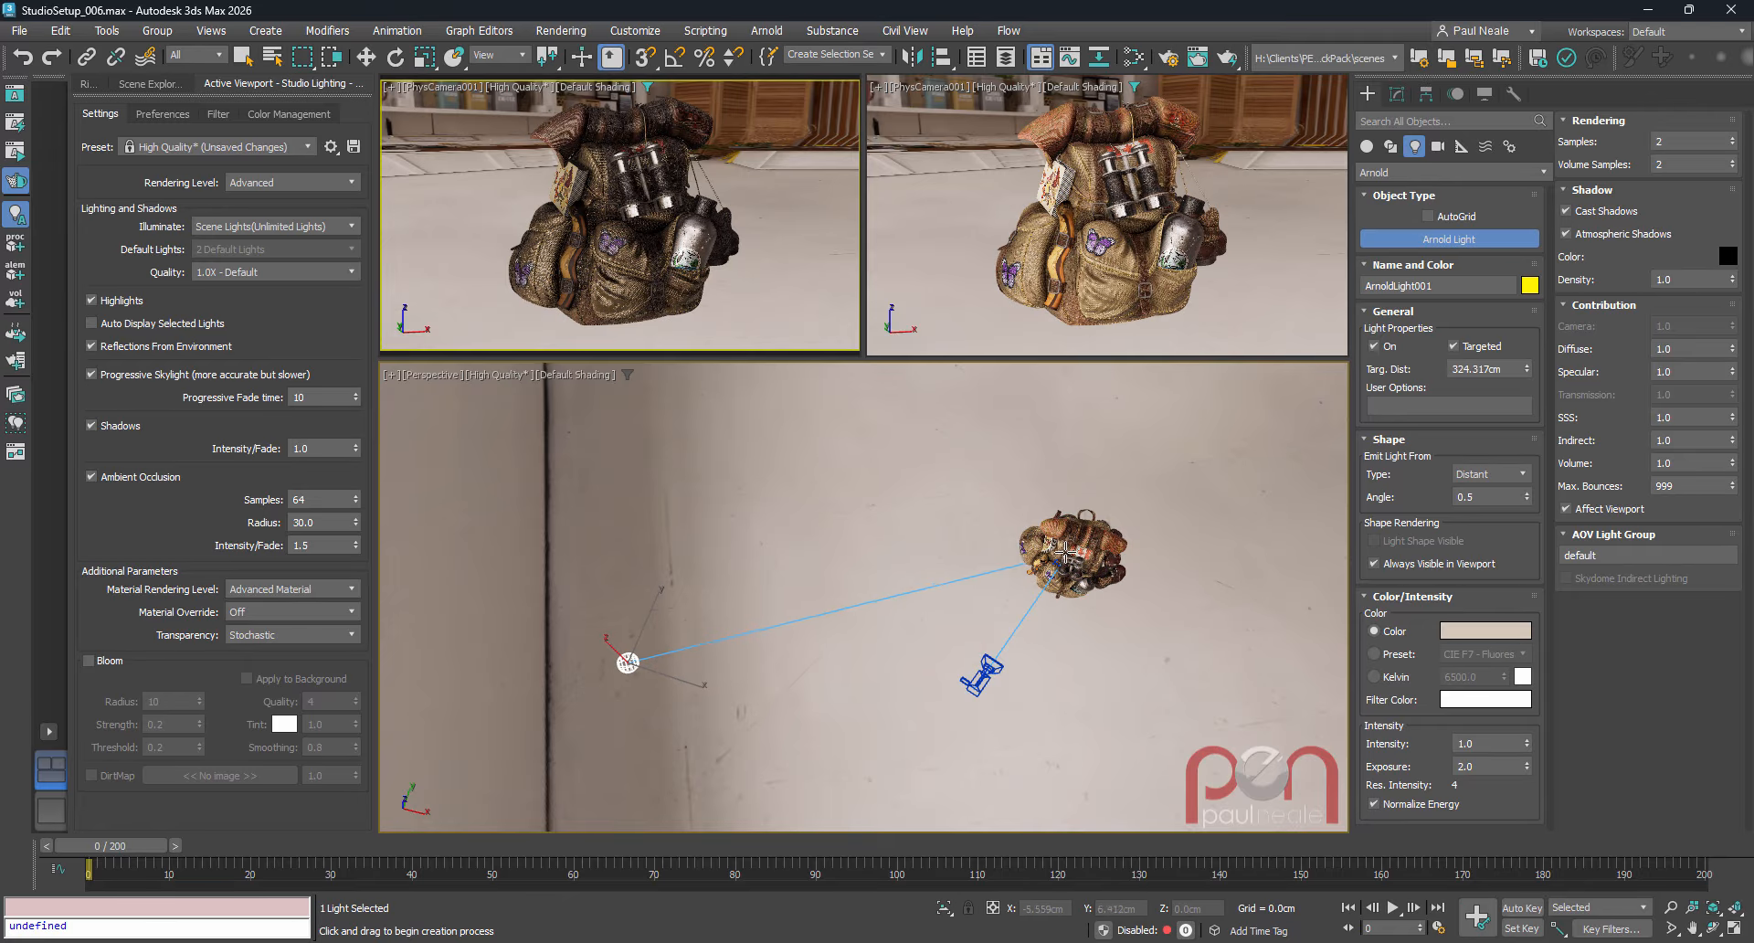
# - Raise the Arnold light to about 123 cm above the ground and open its parameters for editing
pyautogui.keyDown('alt'); pyautogui.moveTo(1115, 540); pyautogui.dragTo(1018, 416, button='middle'); pyautogui.keyUp('alt')
pyautogui.press('e')
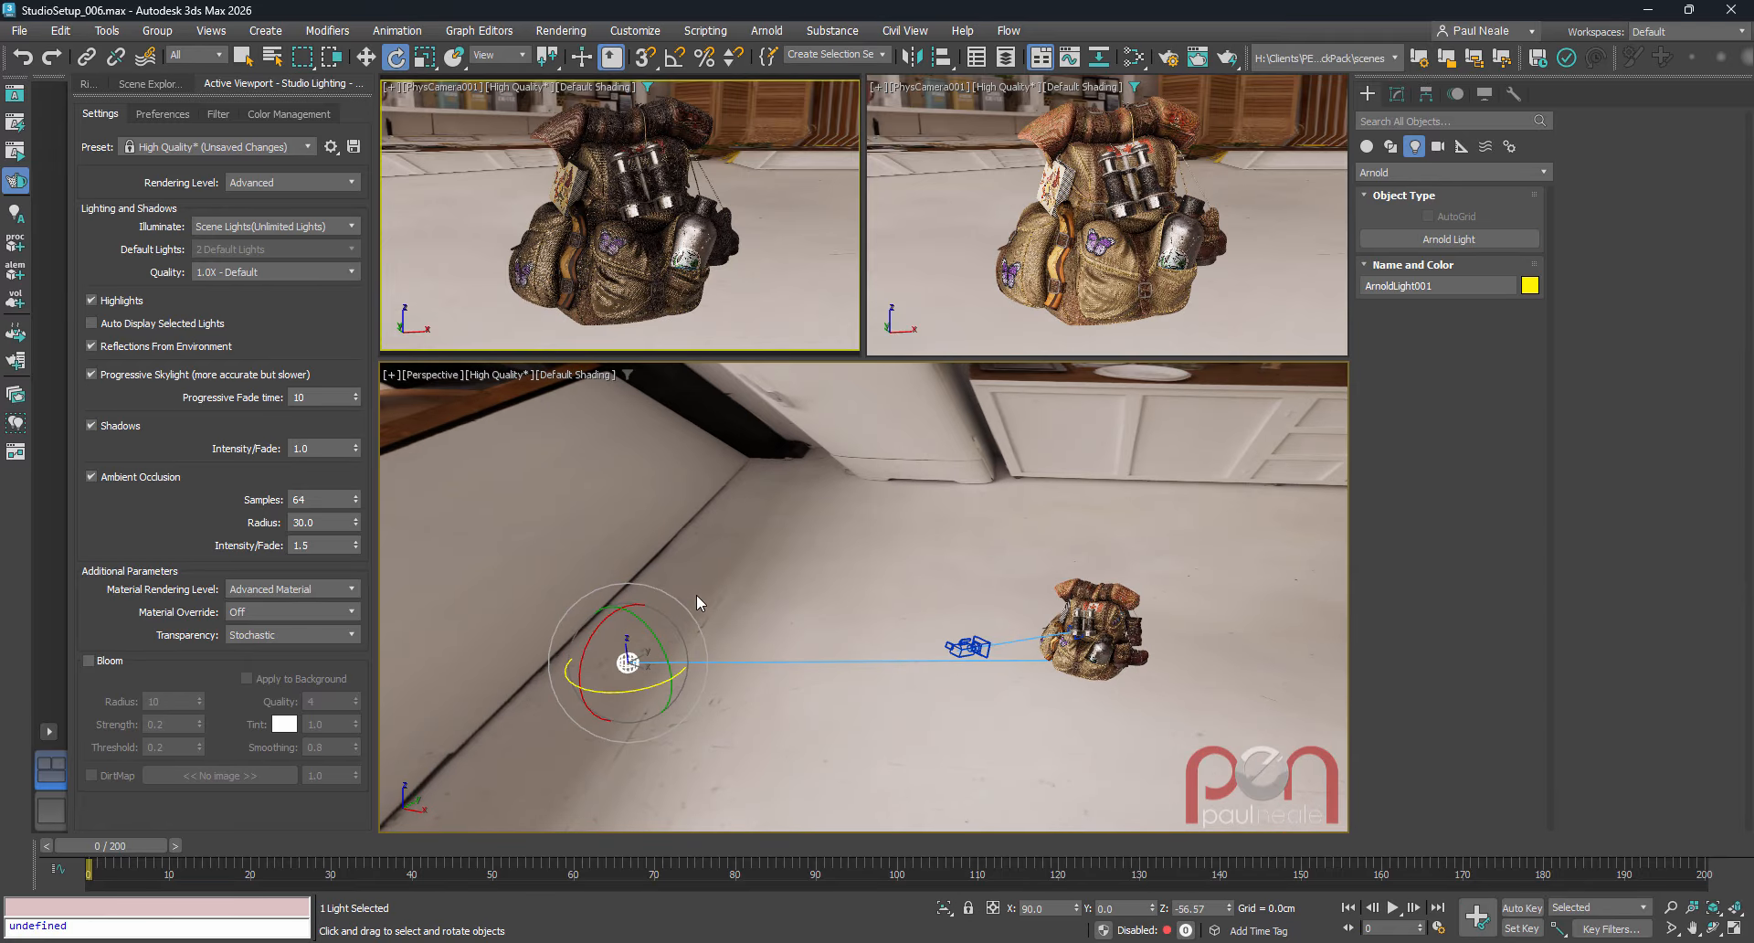
pyautogui.press('w')
pyautogui.moveTo(628, 644); pyautogui.dragTo(607, 475)
pyautogui.click(1396, 94)
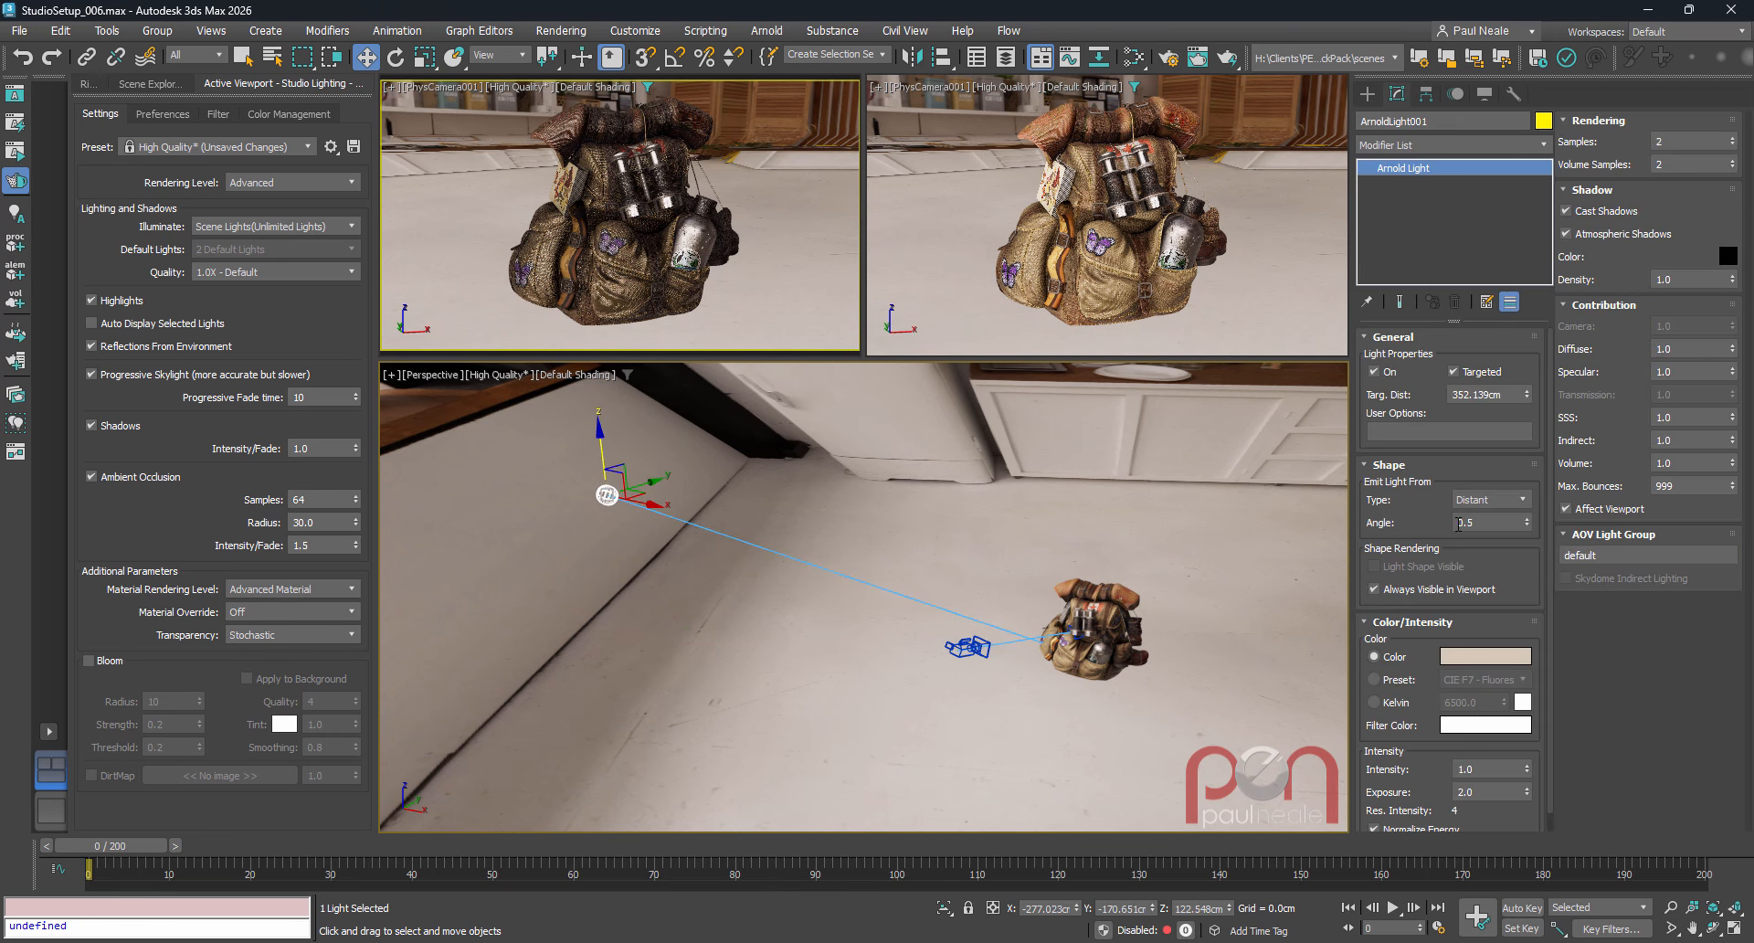
# - Keep the Arnold light's type as Distant and move it farther from the backpack, to about X -255, Y -247, Z 154 cm
pyautogui.click(1518, 499)
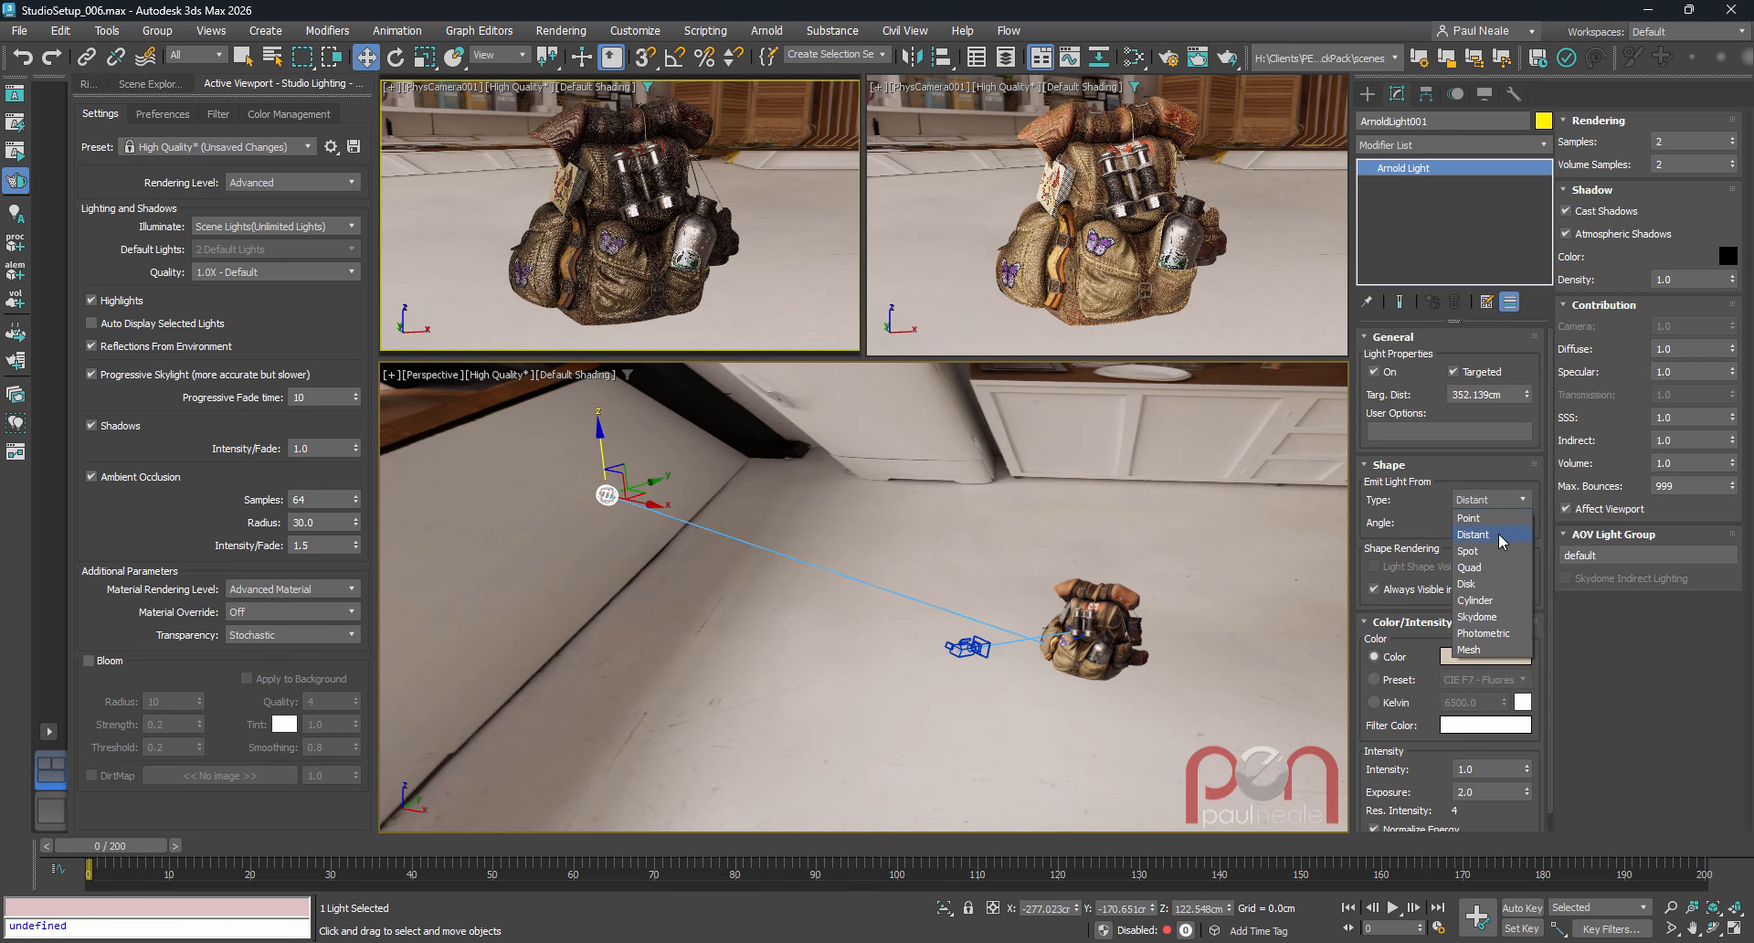
pyautogui.click(1499, 534)
pyautogui.keyDown('alt'); pyautogui.moveTo(765, 513); pyautogui.dragTo(620, 527, button='middle'); pyautogui.keyUp('alt')
pyautogui.moveTo(606, 505); pyautogui.dragTo(484, 507)
pyautogui.scroll(-5, 545, 537)
pyautogui.moveTo(544, 536); pyautogui.dragTo(940, 565, button='middle')
pyautogui.moveTo(808, 508); pyautogui.dragTo(808, 487)
pyautogui.scroll(5, 820, 494)
pyautogui.moveTo(1029, 508); pyautogui.dragTo(897, 534, button='middle')
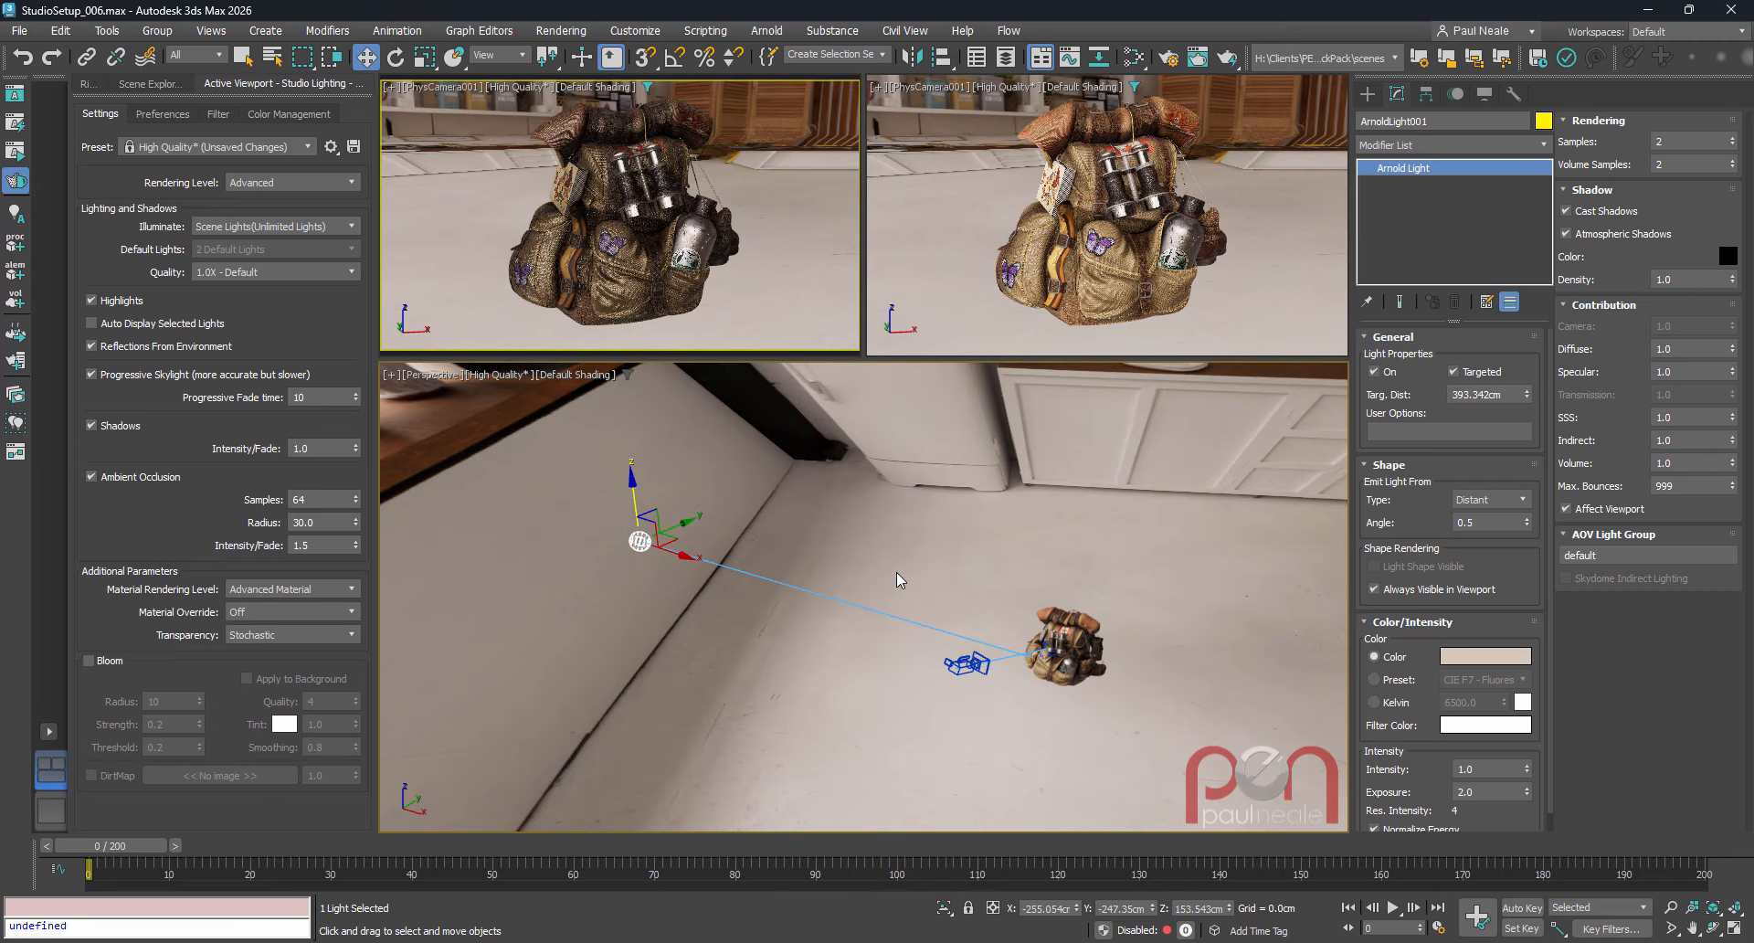
# - Select the Arnold light's target and move it to about X -1.5, Y 11, Z 18 cm within the backpack
pyautogui.rightClick(794, 569)
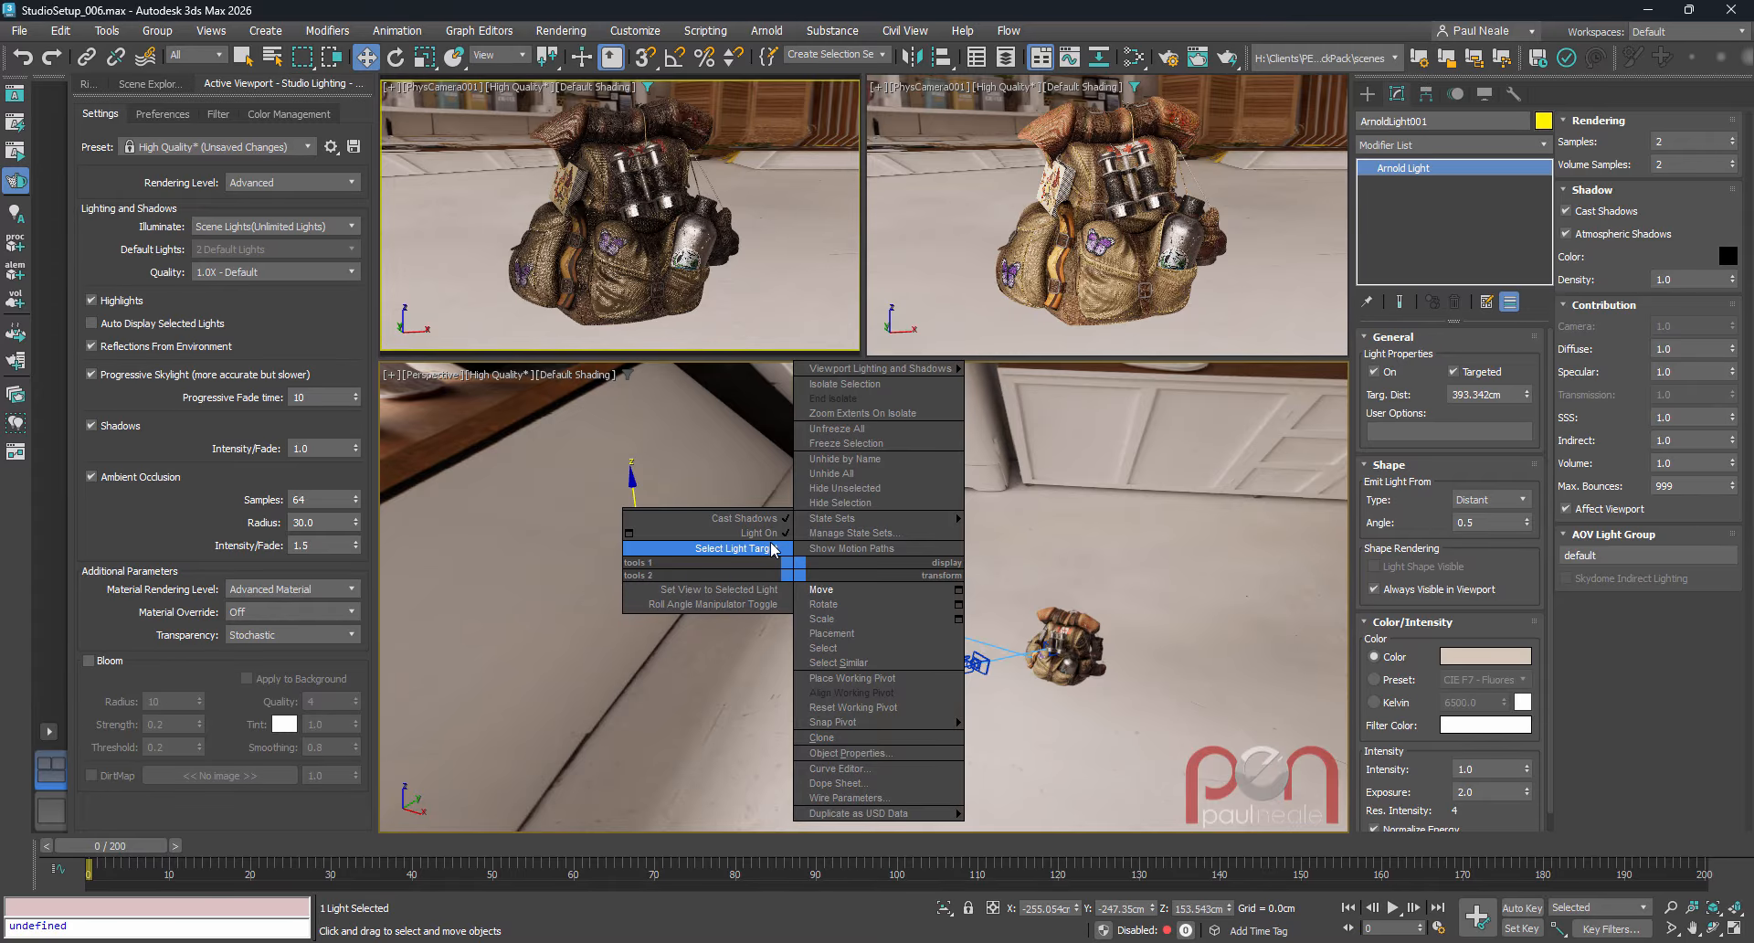
pyautogui.click(771, 548)
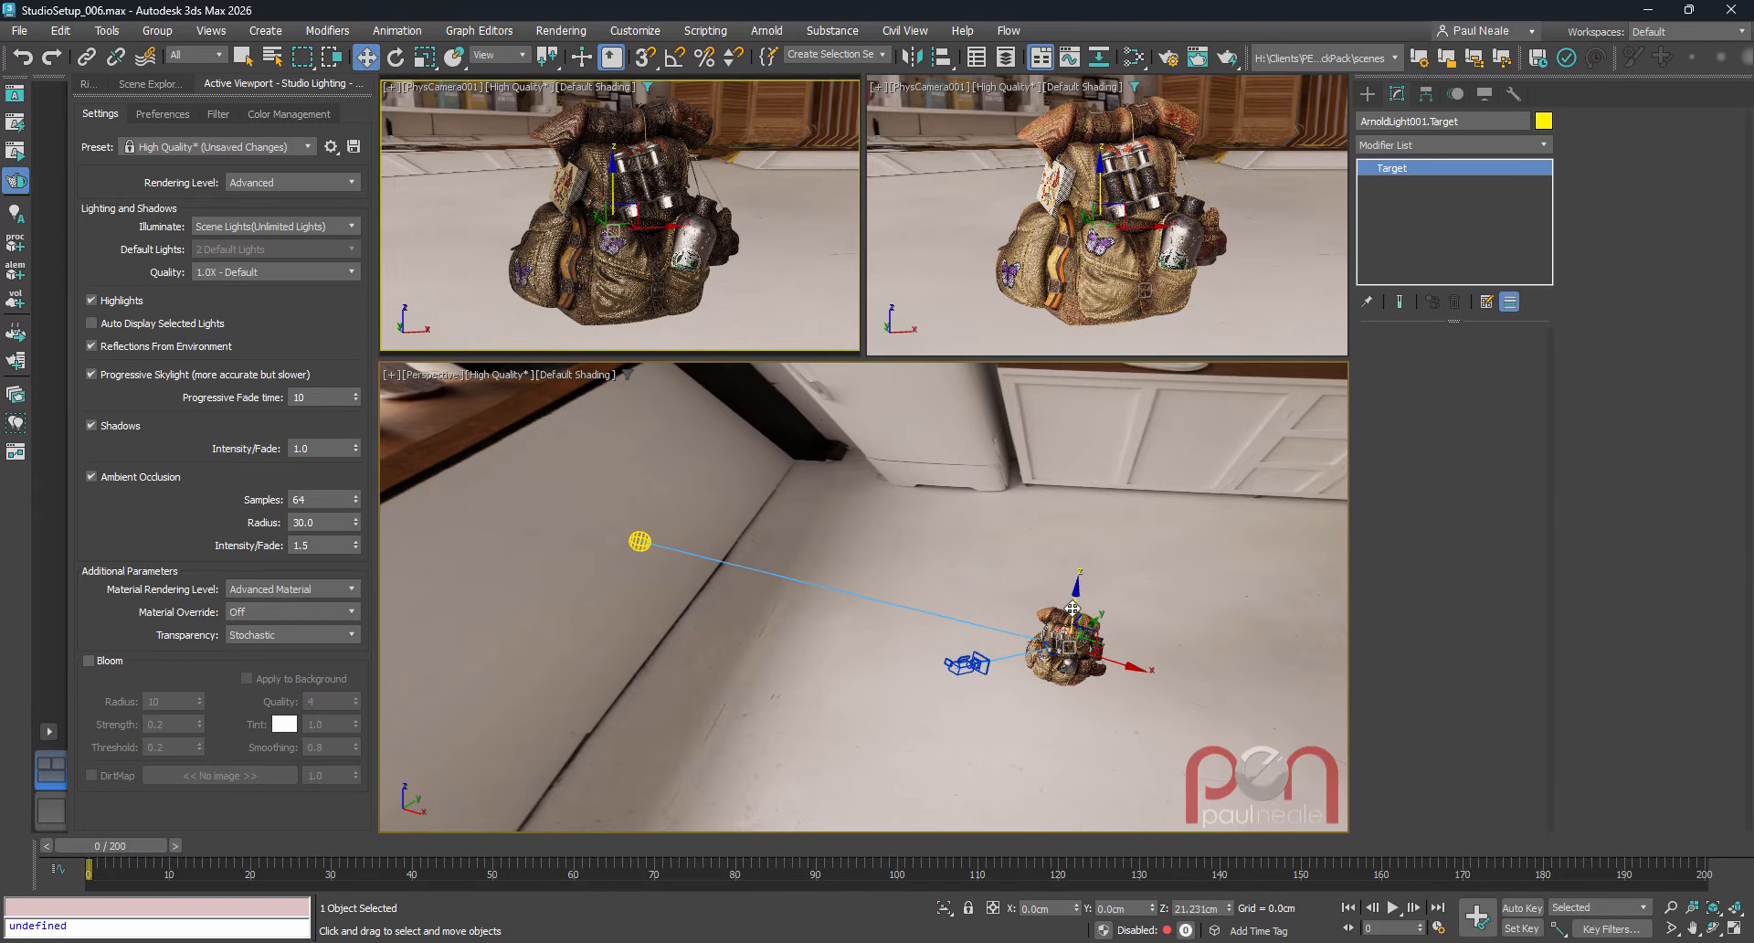
pyautogui.moveTo(1073, 608); pyautogui.dragTo(1073, 614)
pyautogui.keyDown('alt'); pyautogui.moveTo(832, 595); pyautogui.dragTo(871, 546, button='middle'); pyautogui.keyUp('alt')
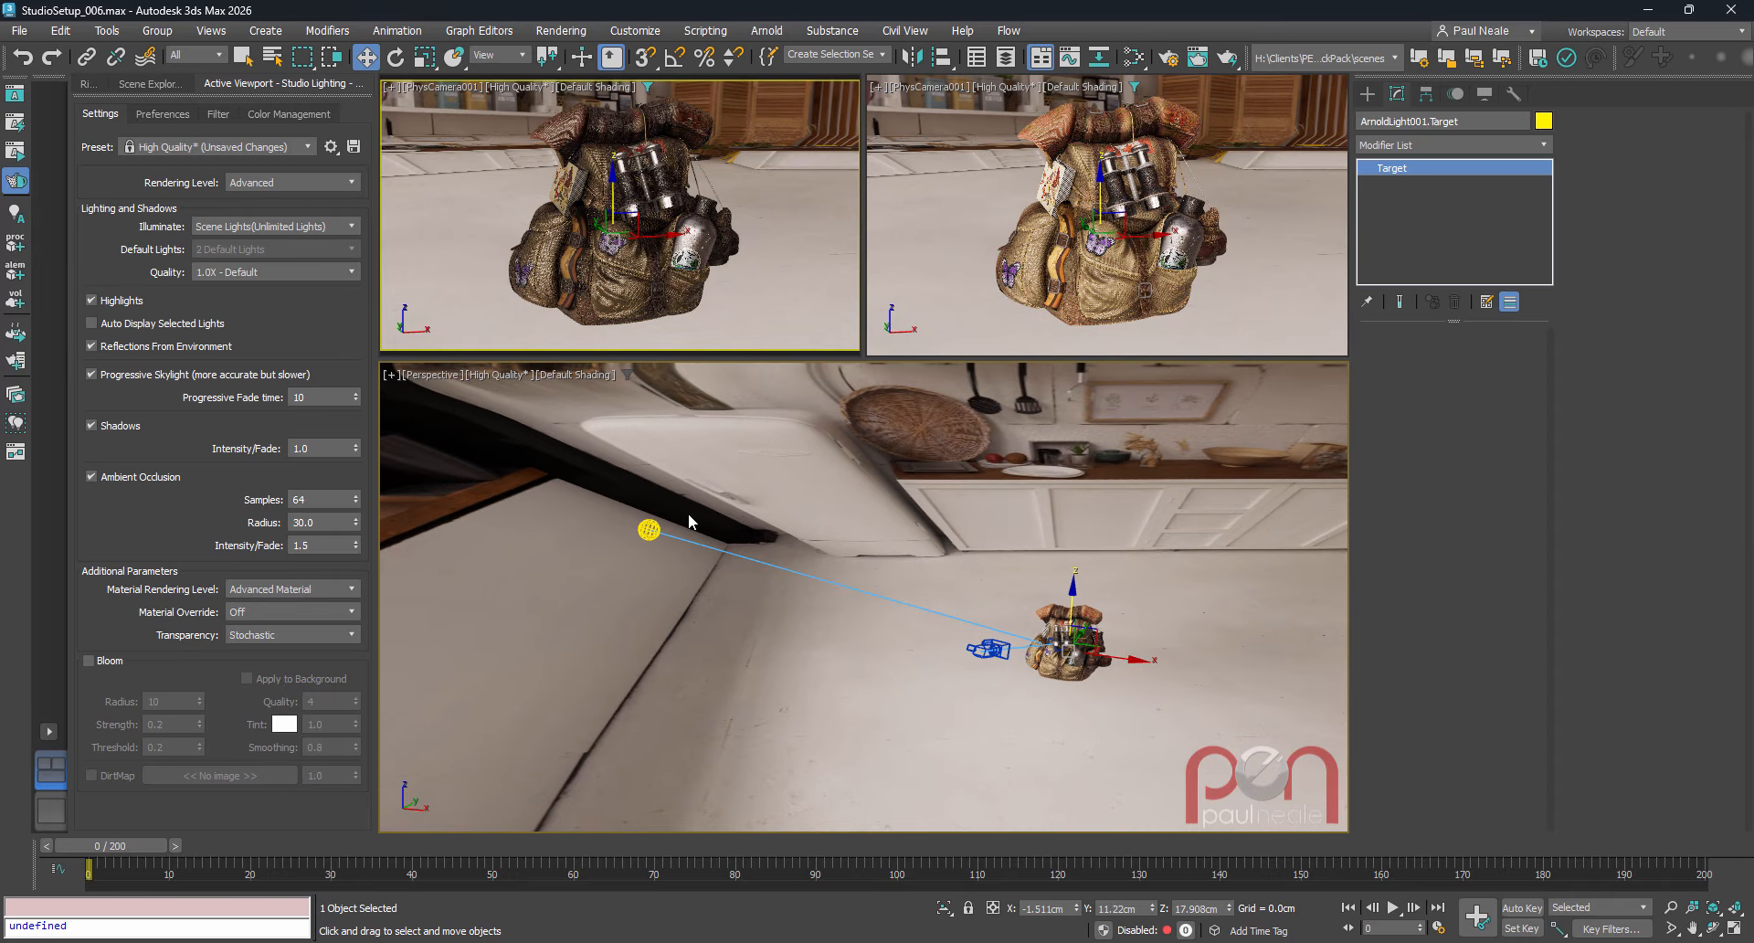
# - Examine up close how the Distant light falls on the backpack
pyautogui.click(649, 529)
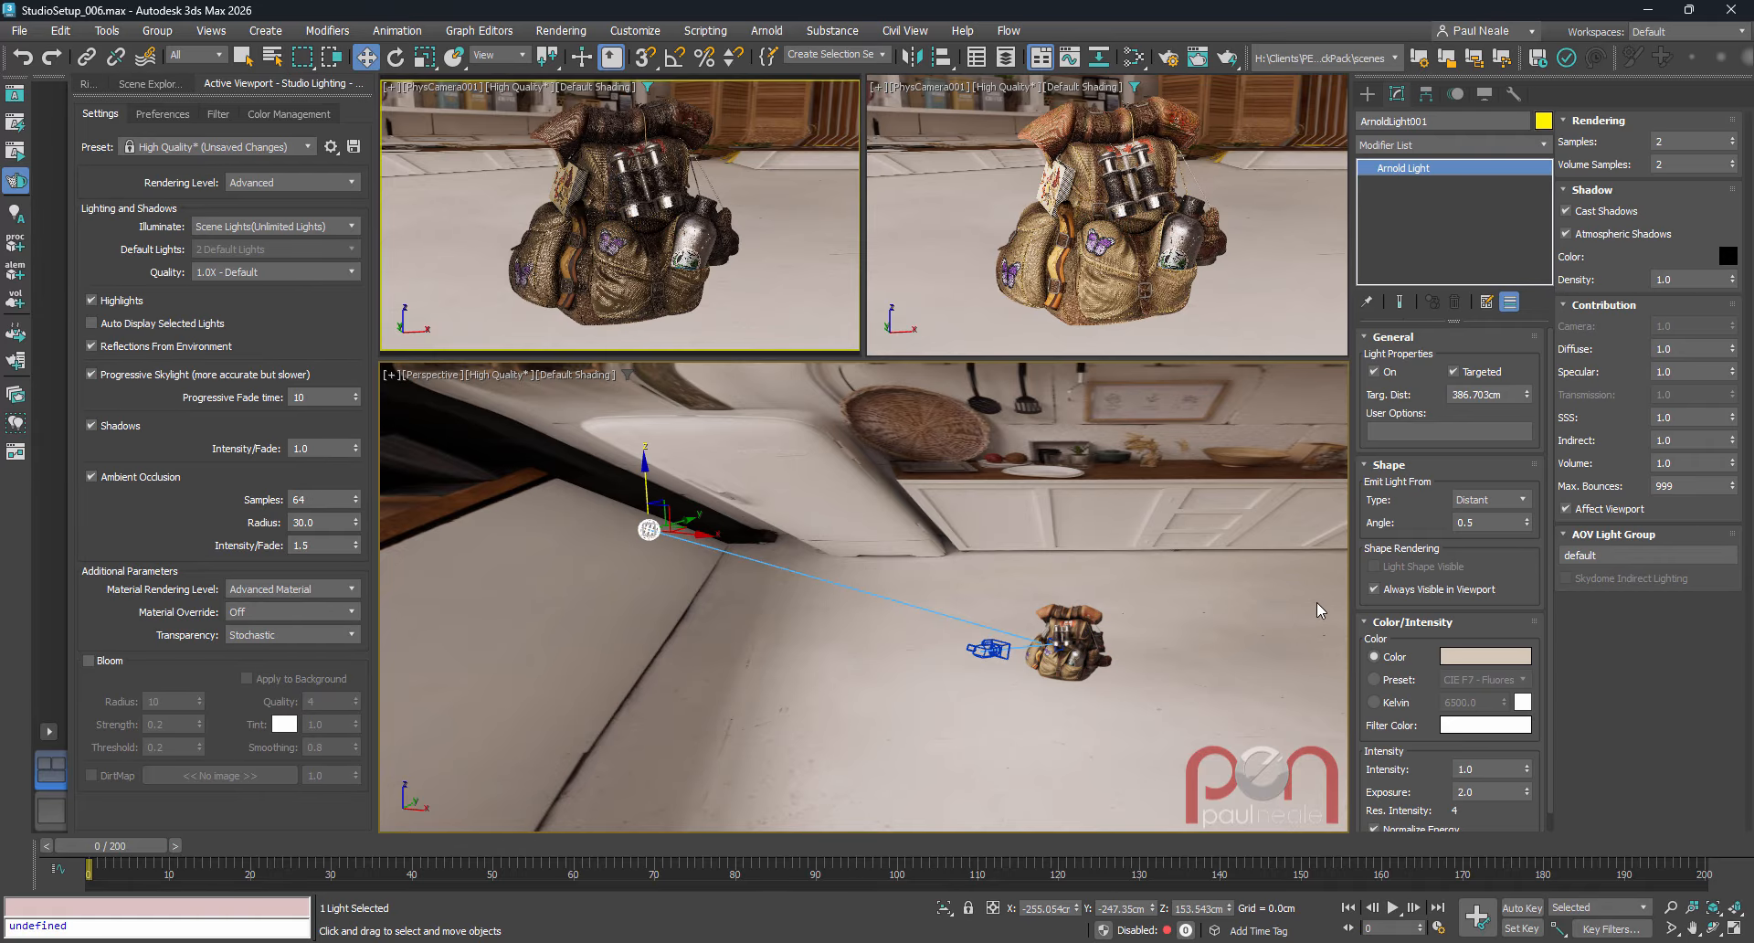
pyautogui.keyDown('alt'); pyautogui.moveTo(952, 539); pyautogui.dragTo(978, 581, button='middle'); pyautogui.keyUp('alt')
pyautogui.scroll(6, 977, 581)
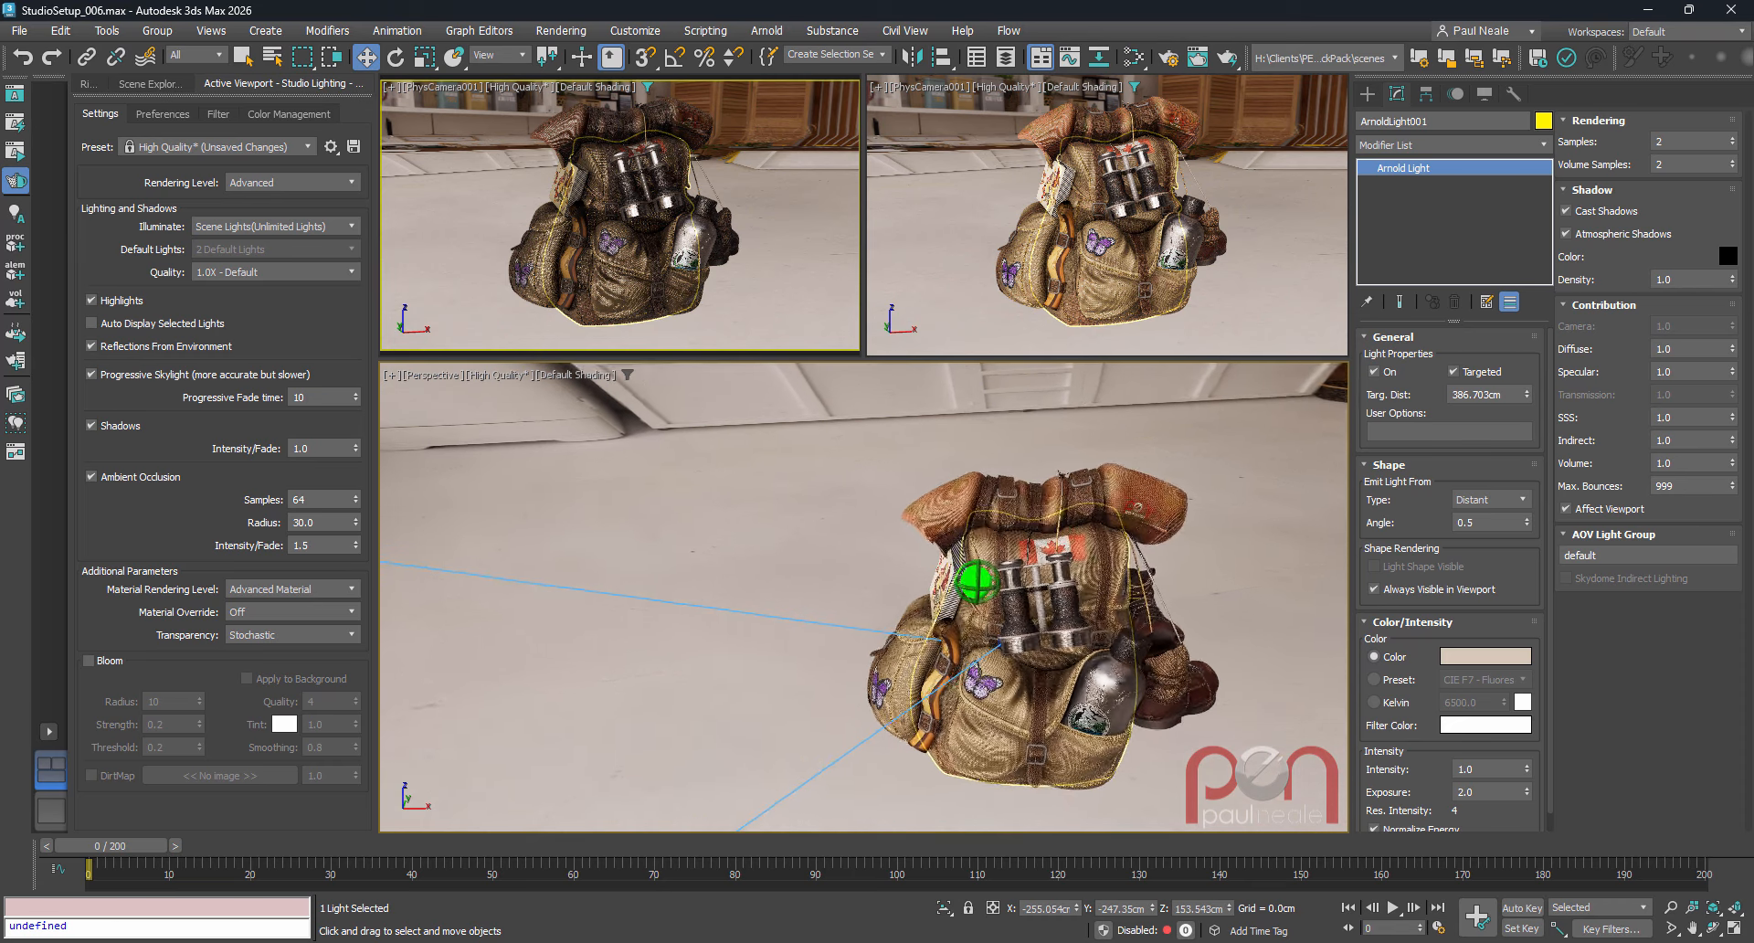
pyautogui.moveTo(1237, 599); pyautogui.dragTo(1195, 561, button='middle')
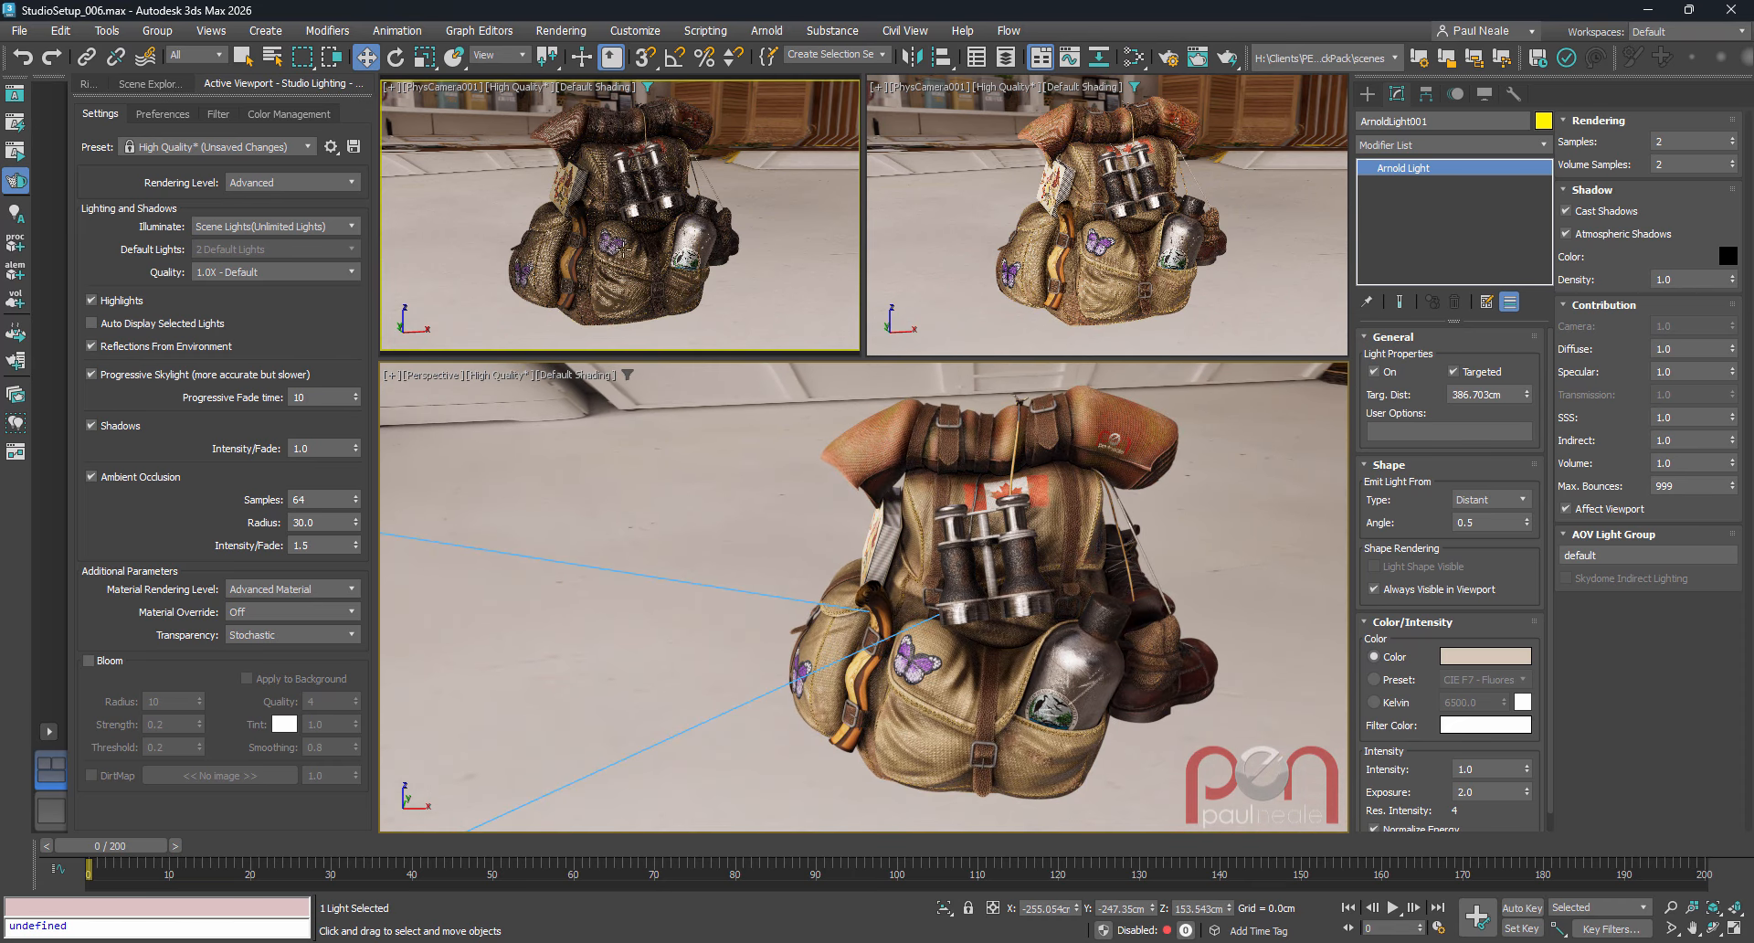
pyautogui.click(740, 470)
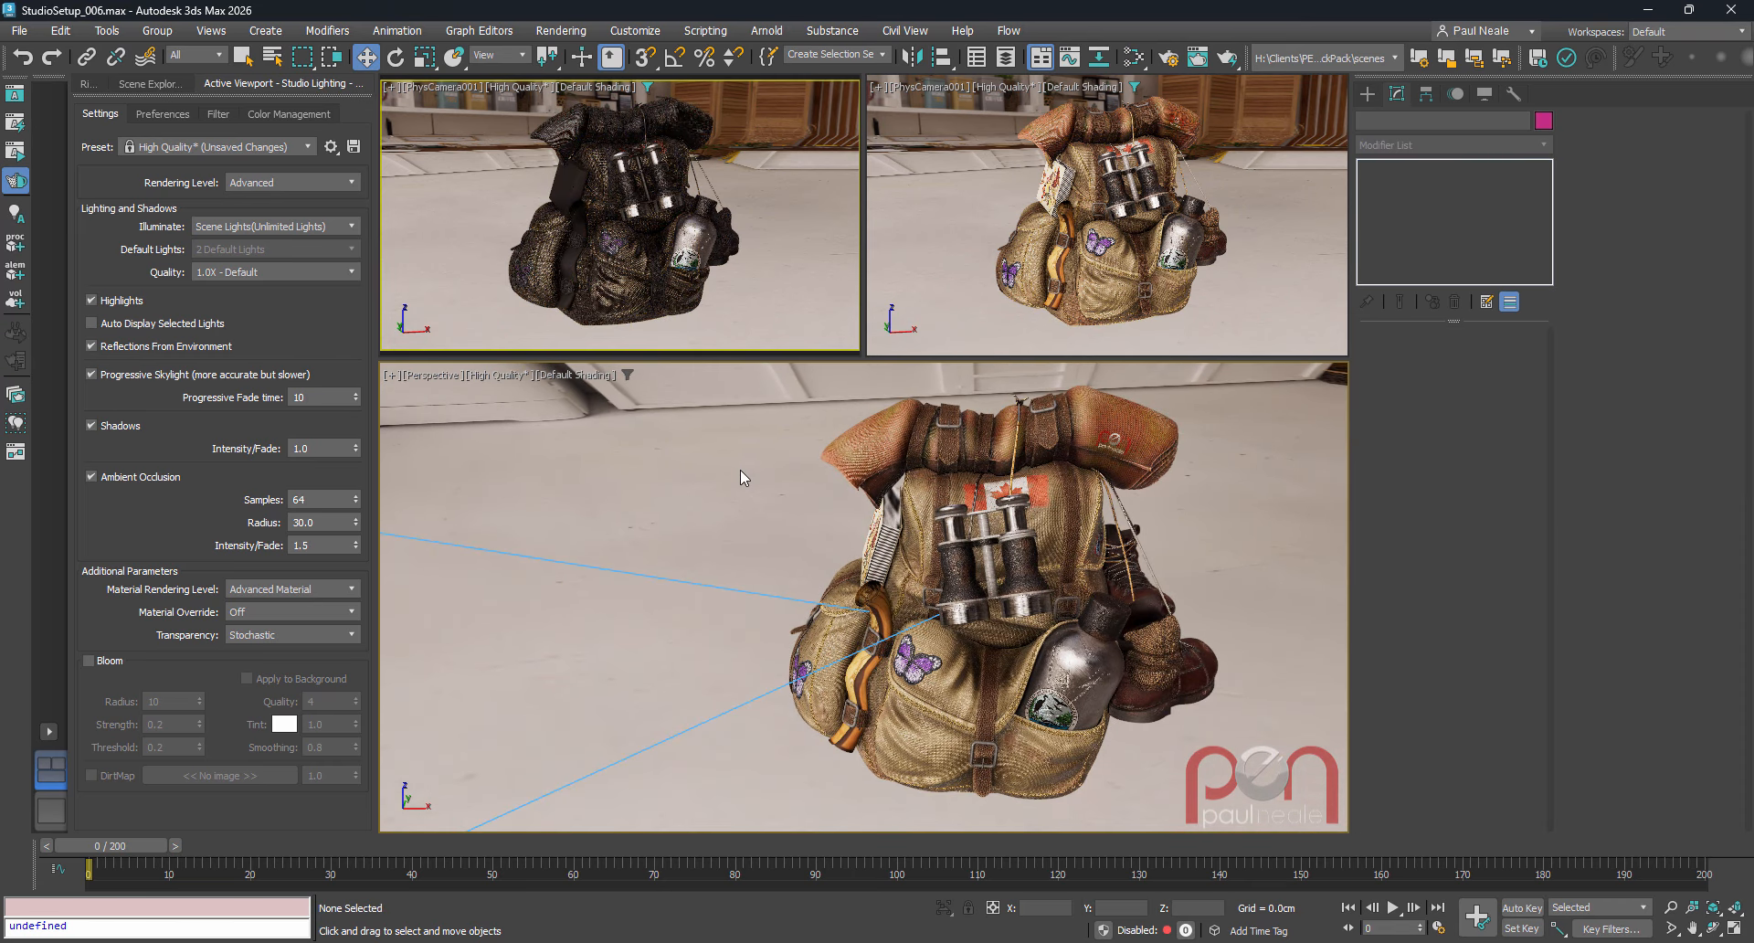
pyautogui.scroll(-8, 749, 510)
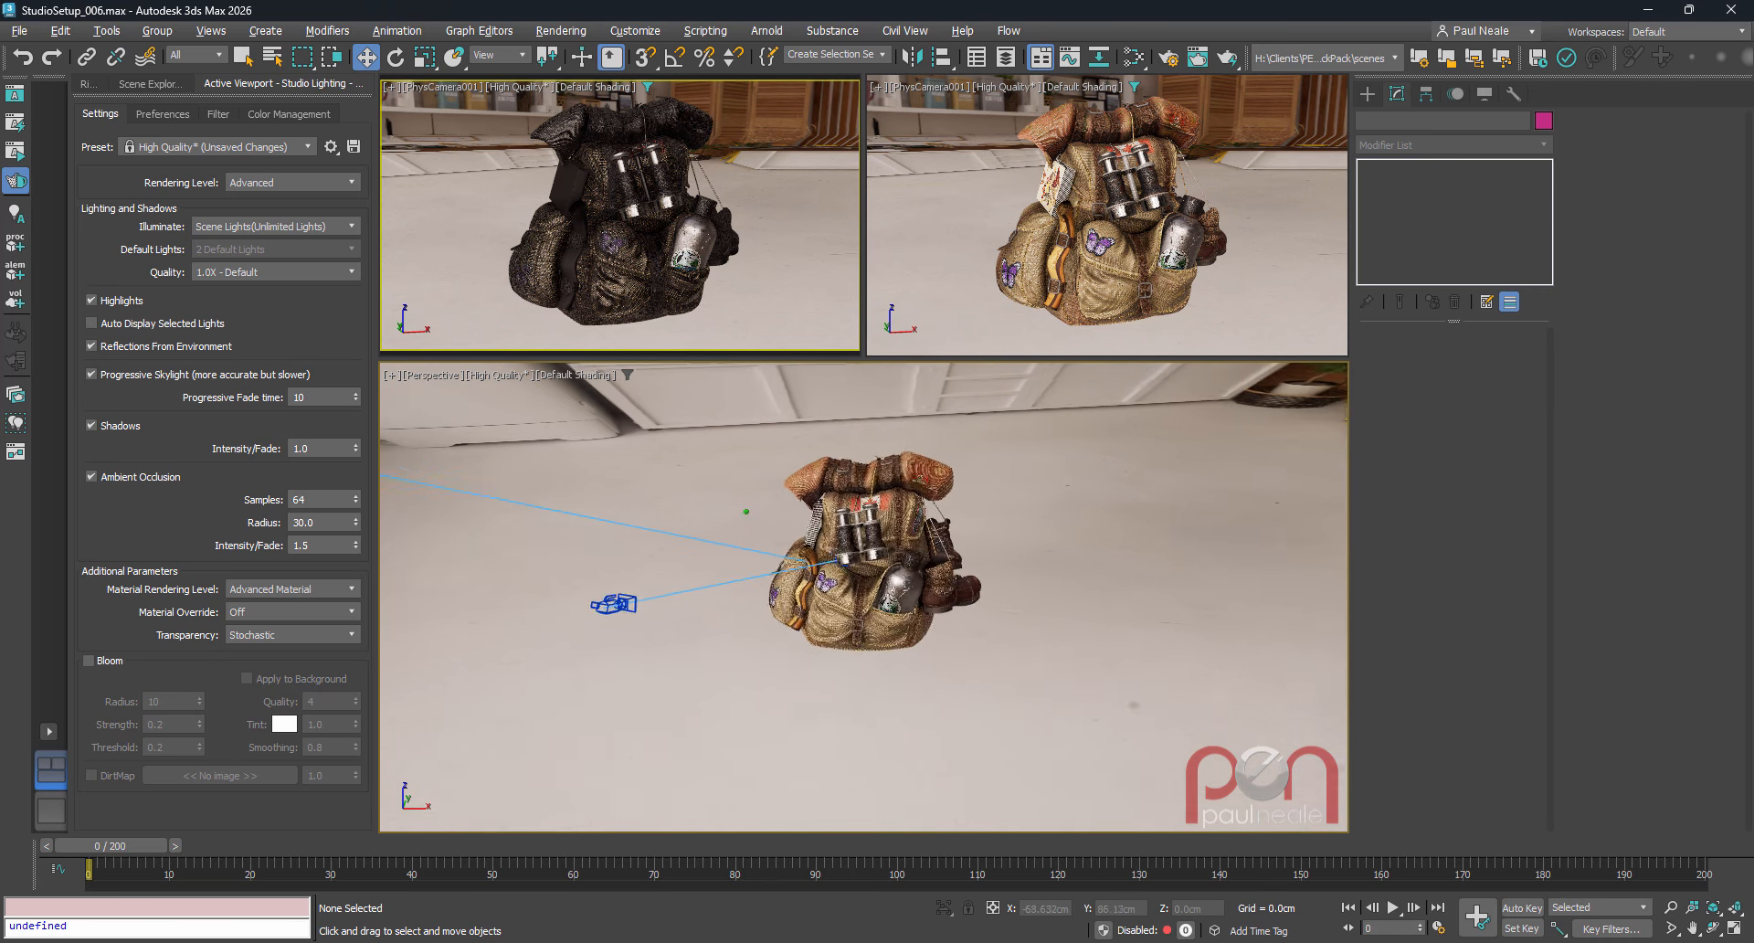
pyautogui.keyDown('alt'); pyautogui.moveTo(715, 623); pyautogui.dragTo(900, 535, button='middle'); pyautogui.keyUp('alt')
# - Select the Arnold light and rename it Key Light
pyautogui.click(452, 520)
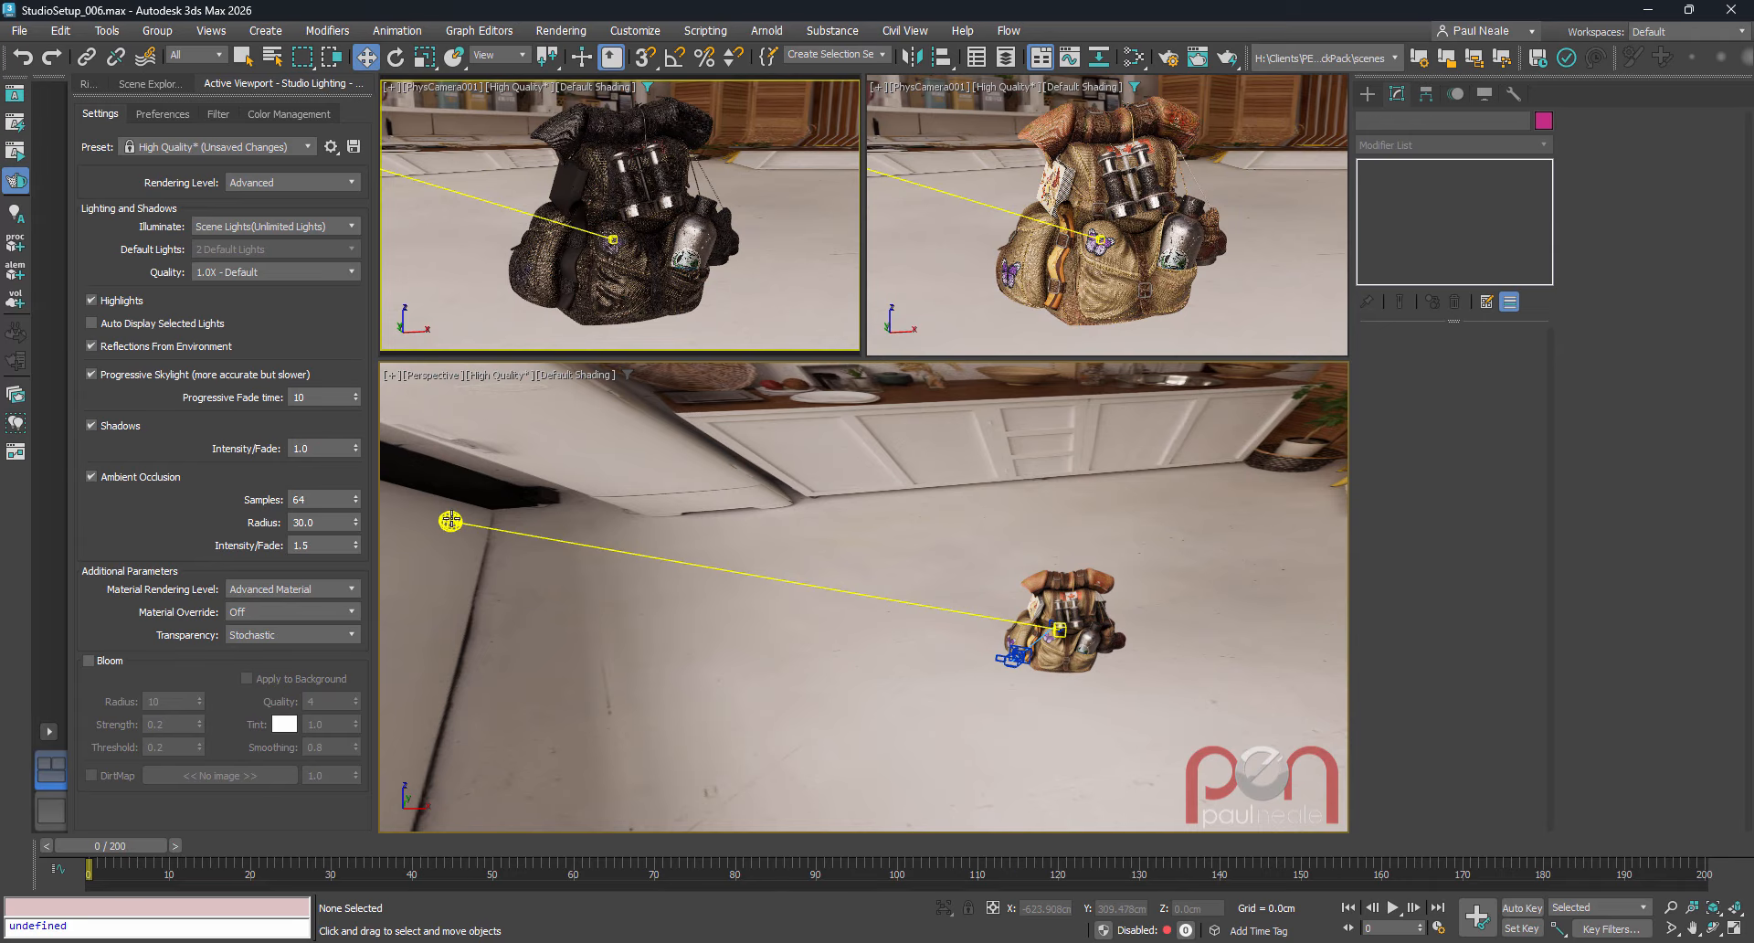
pyautogui.scroll(5, 1109, 577)
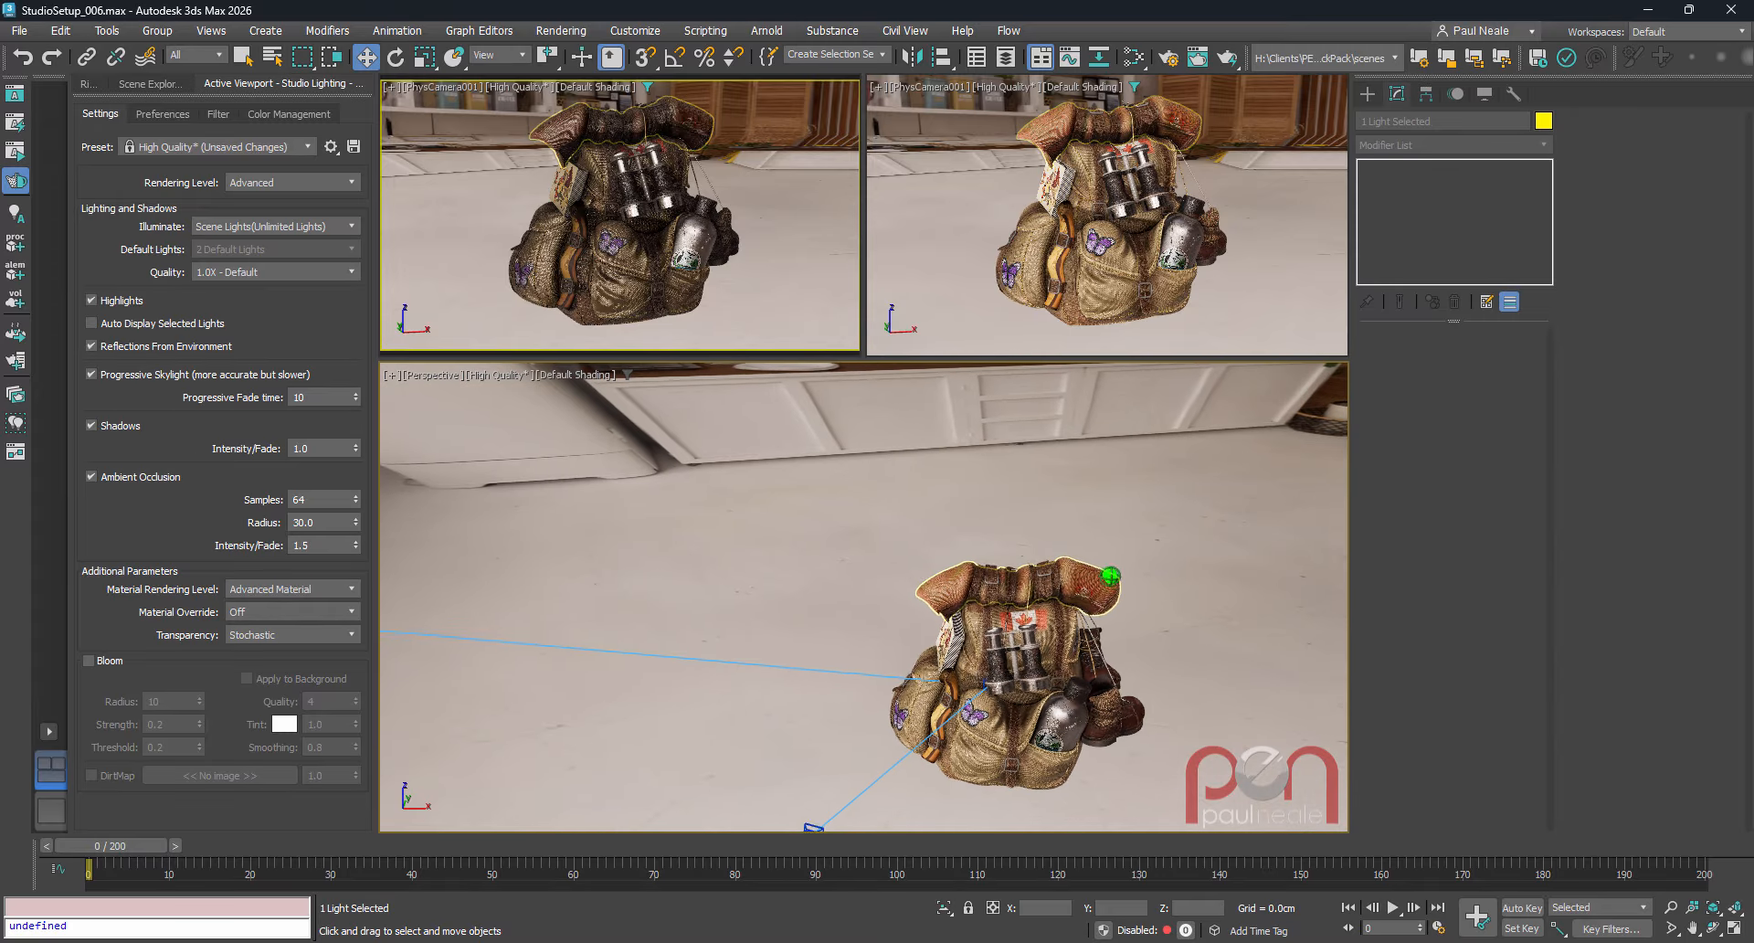
pyautogui.keyDown('alt'); pyautogui.moveTo(1110, 577); pyautogui.dragTo(1088, 544, button='middle'); pyautogui.keyUp('alt')
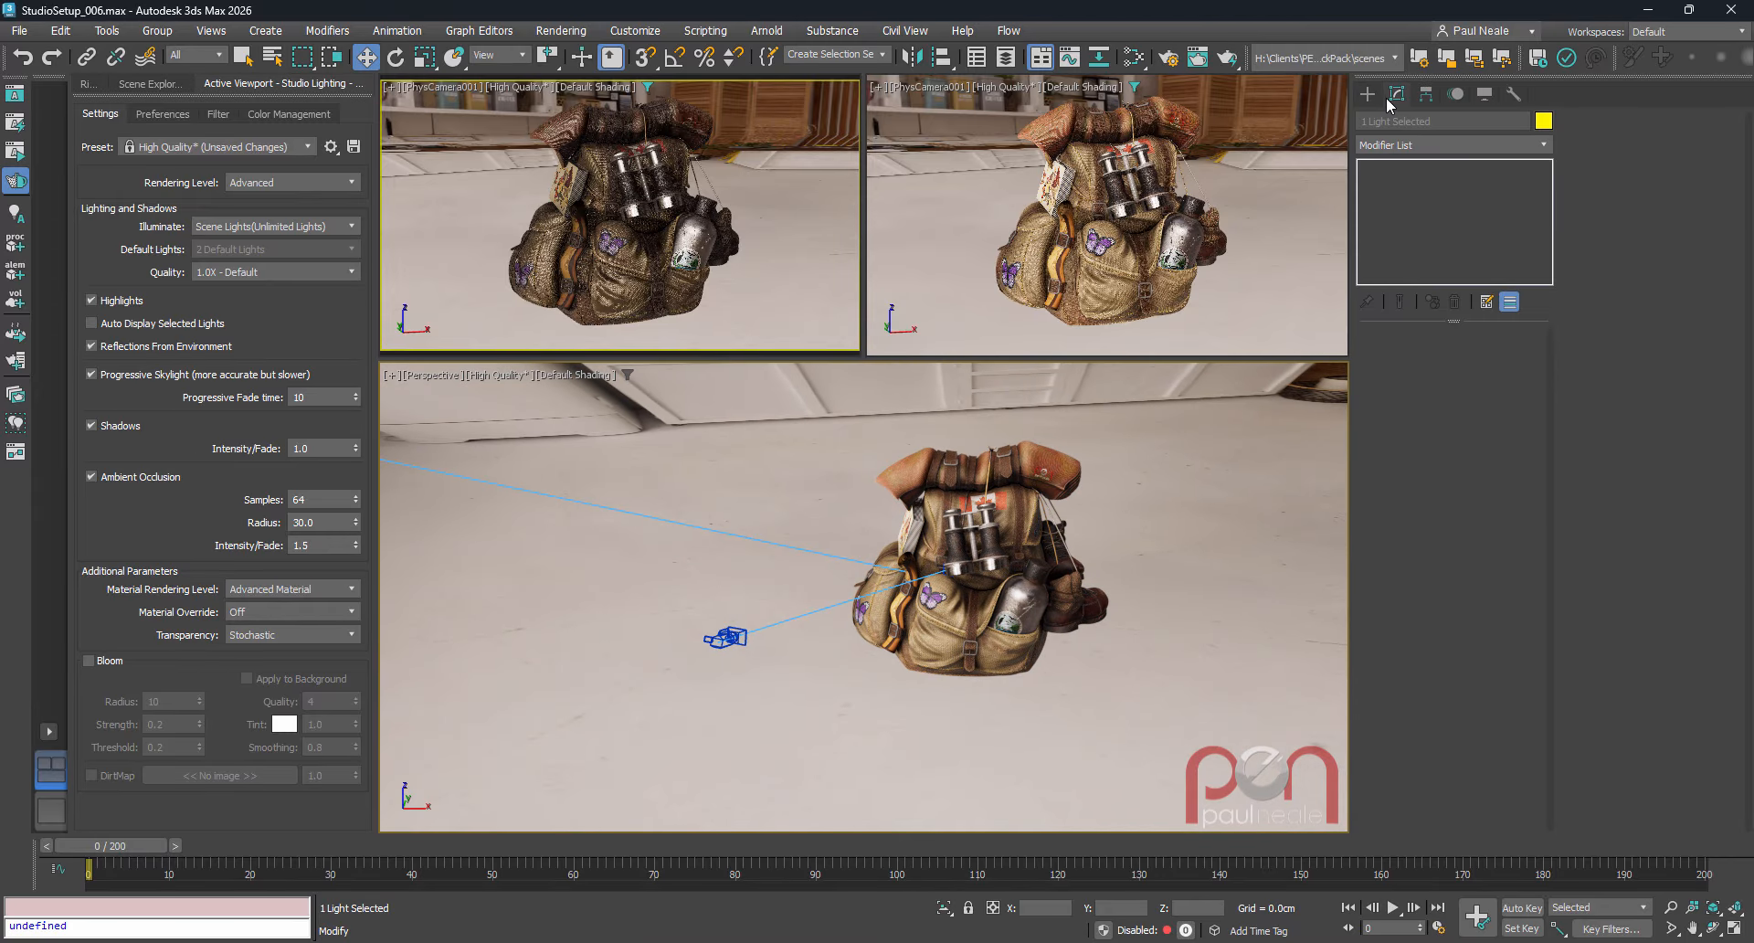
pyautogui.scroll(-8, 744, 467)
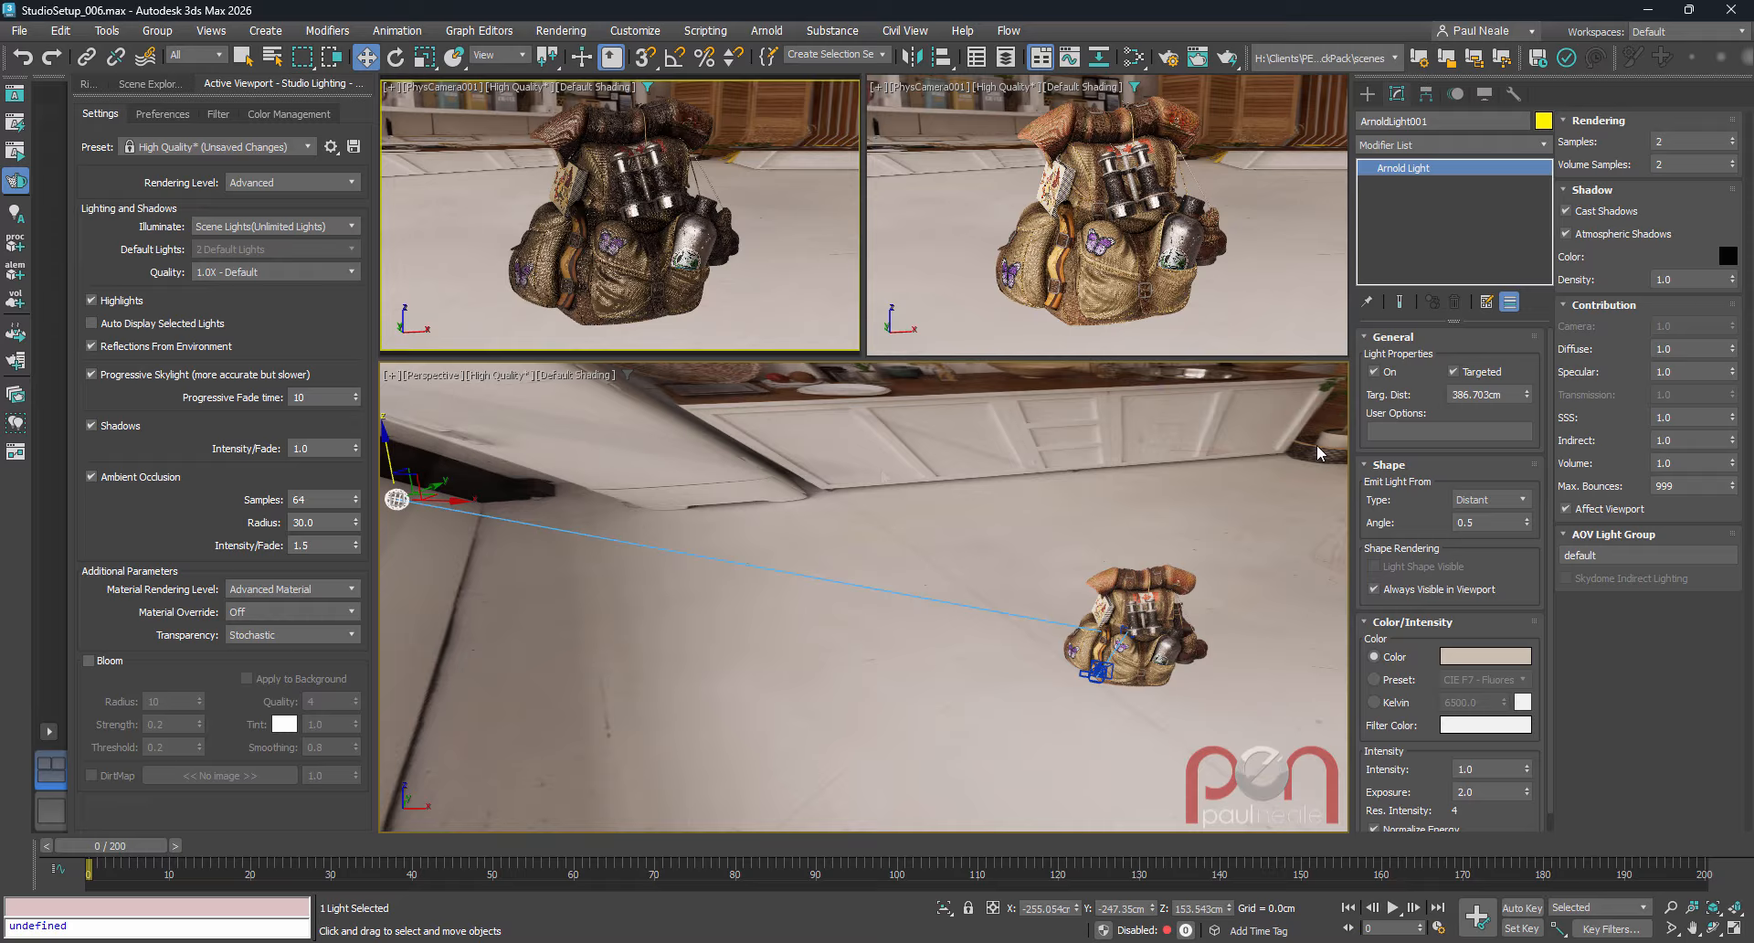
pyautogui.click(1379, 124)
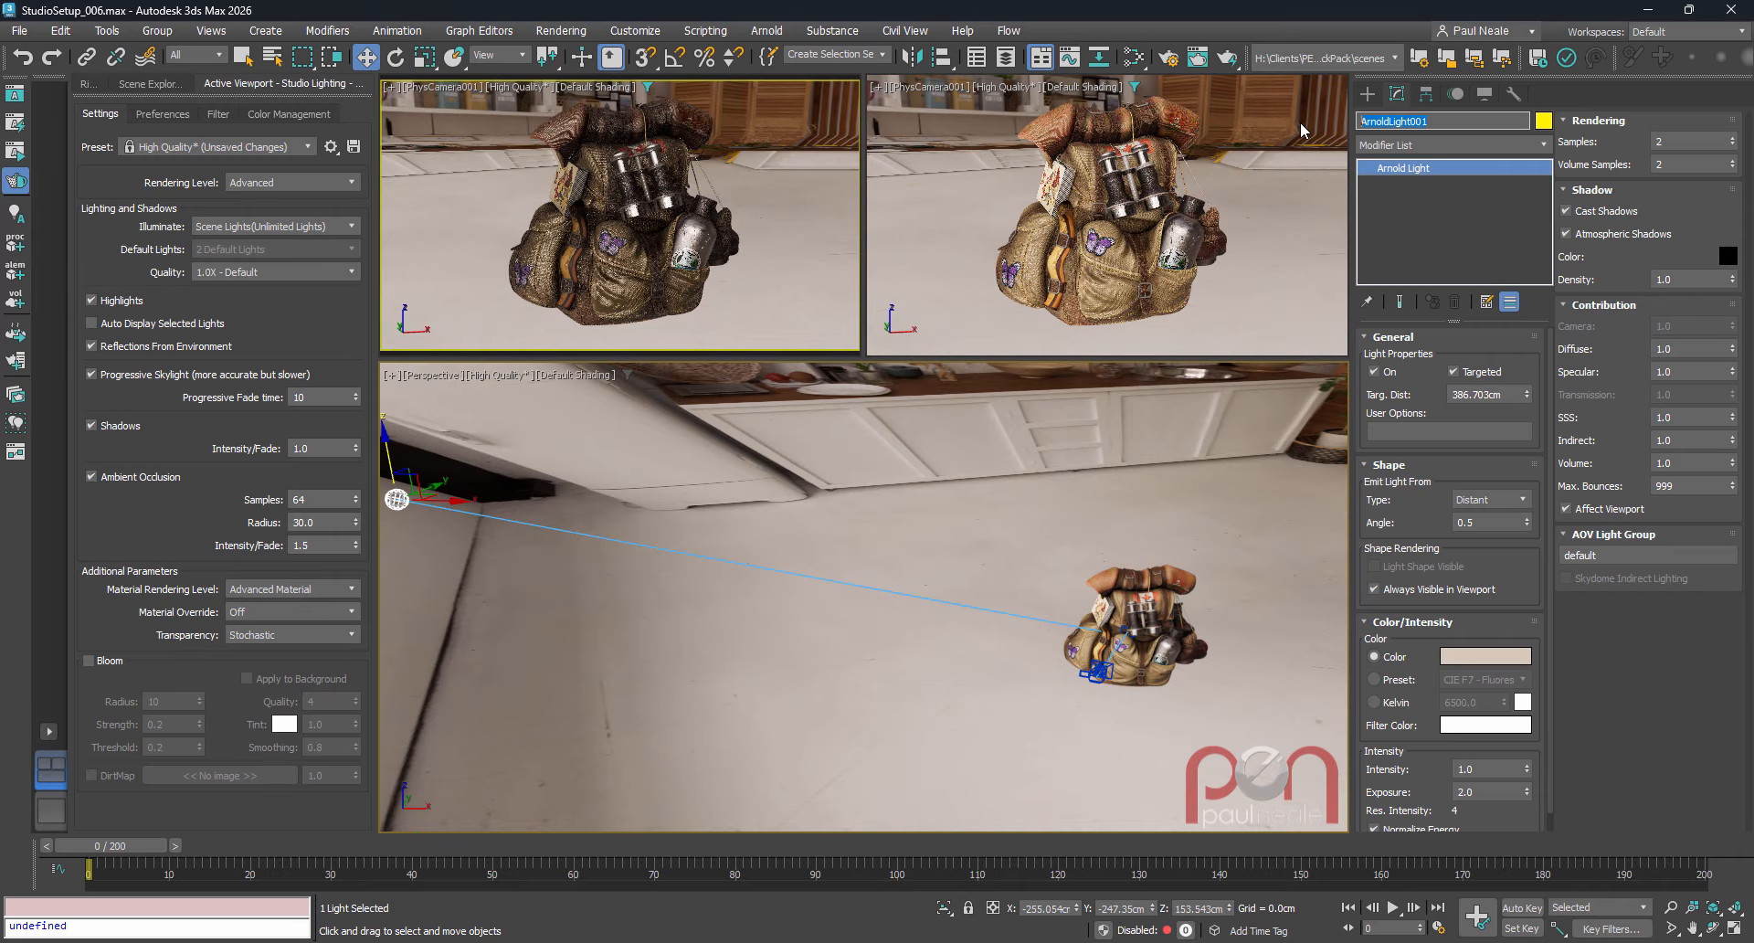
pyautogui.write('K')
pyautogui.write('ey Light')
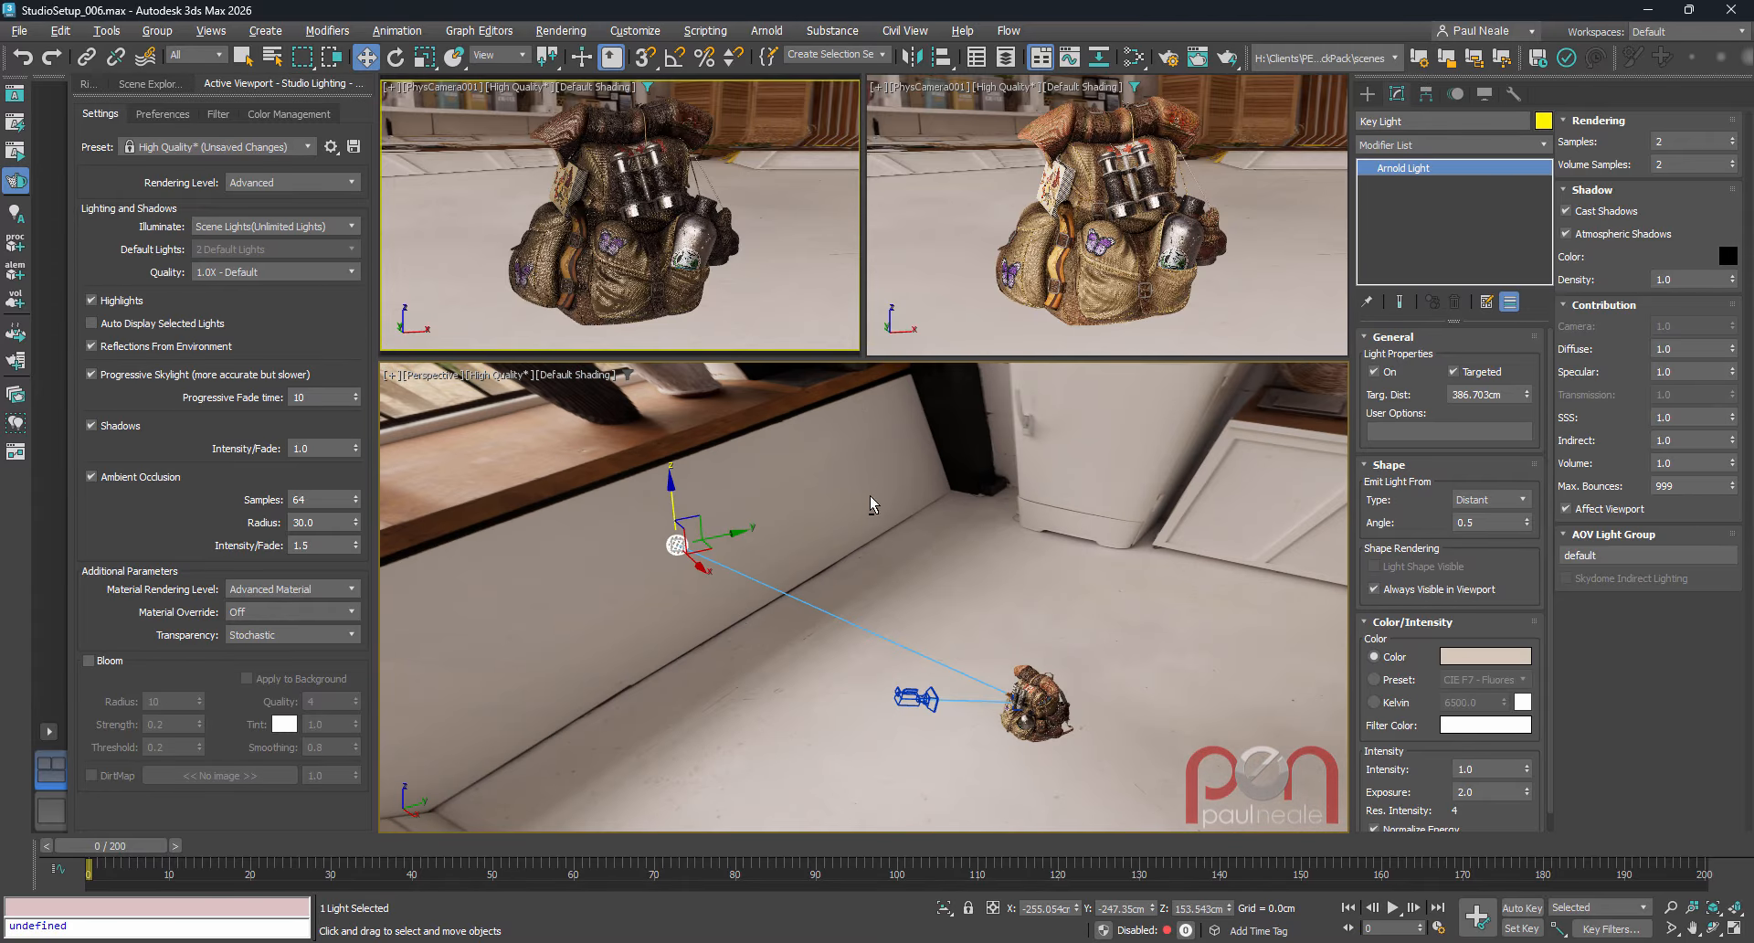
# - Sample the Key Light's colour from the bright windows of the HDRI background, accepting the beige tone C4B39B
pyautogui.keyDown('alt'); pyautogui.moveTo(871, 496); pyautogui.dragTo(824, 449, button='middle'); pyautogui.keyUp('alt')
pyautogui.keyDown('alt'); pyautogui.moveTo(934, 624); pyautogui.dragTo(945, 604, button='middle'); pyautogui.keyUp('alt')
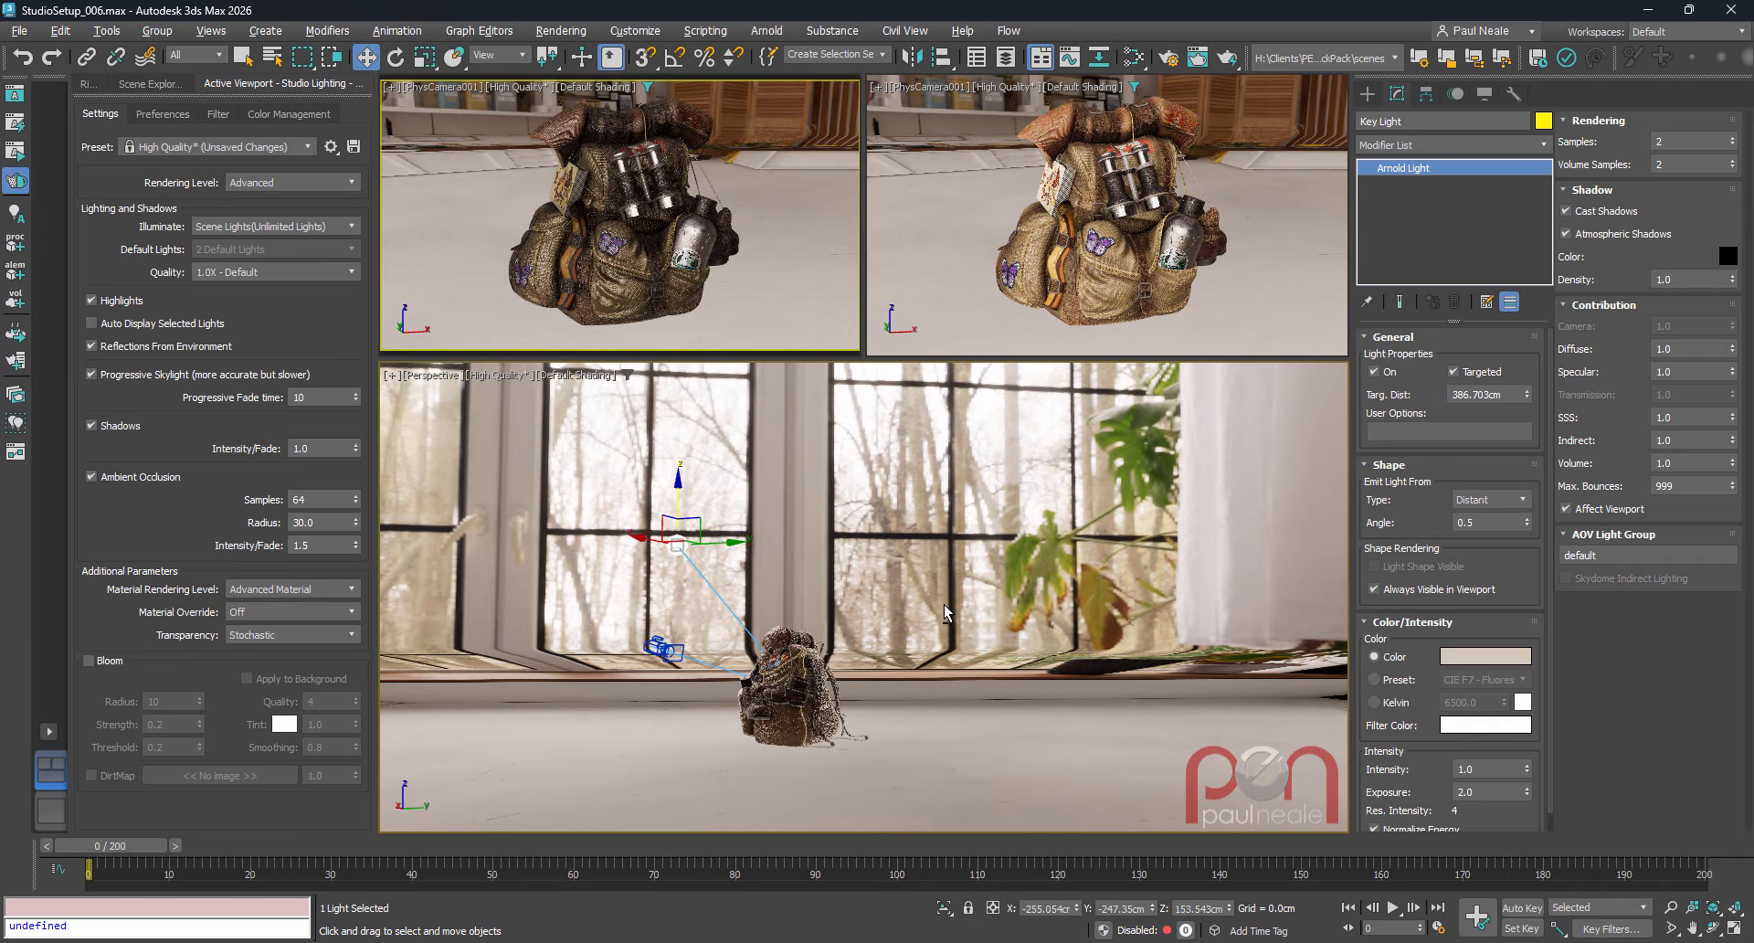
pyautogui.click(1459, 661)
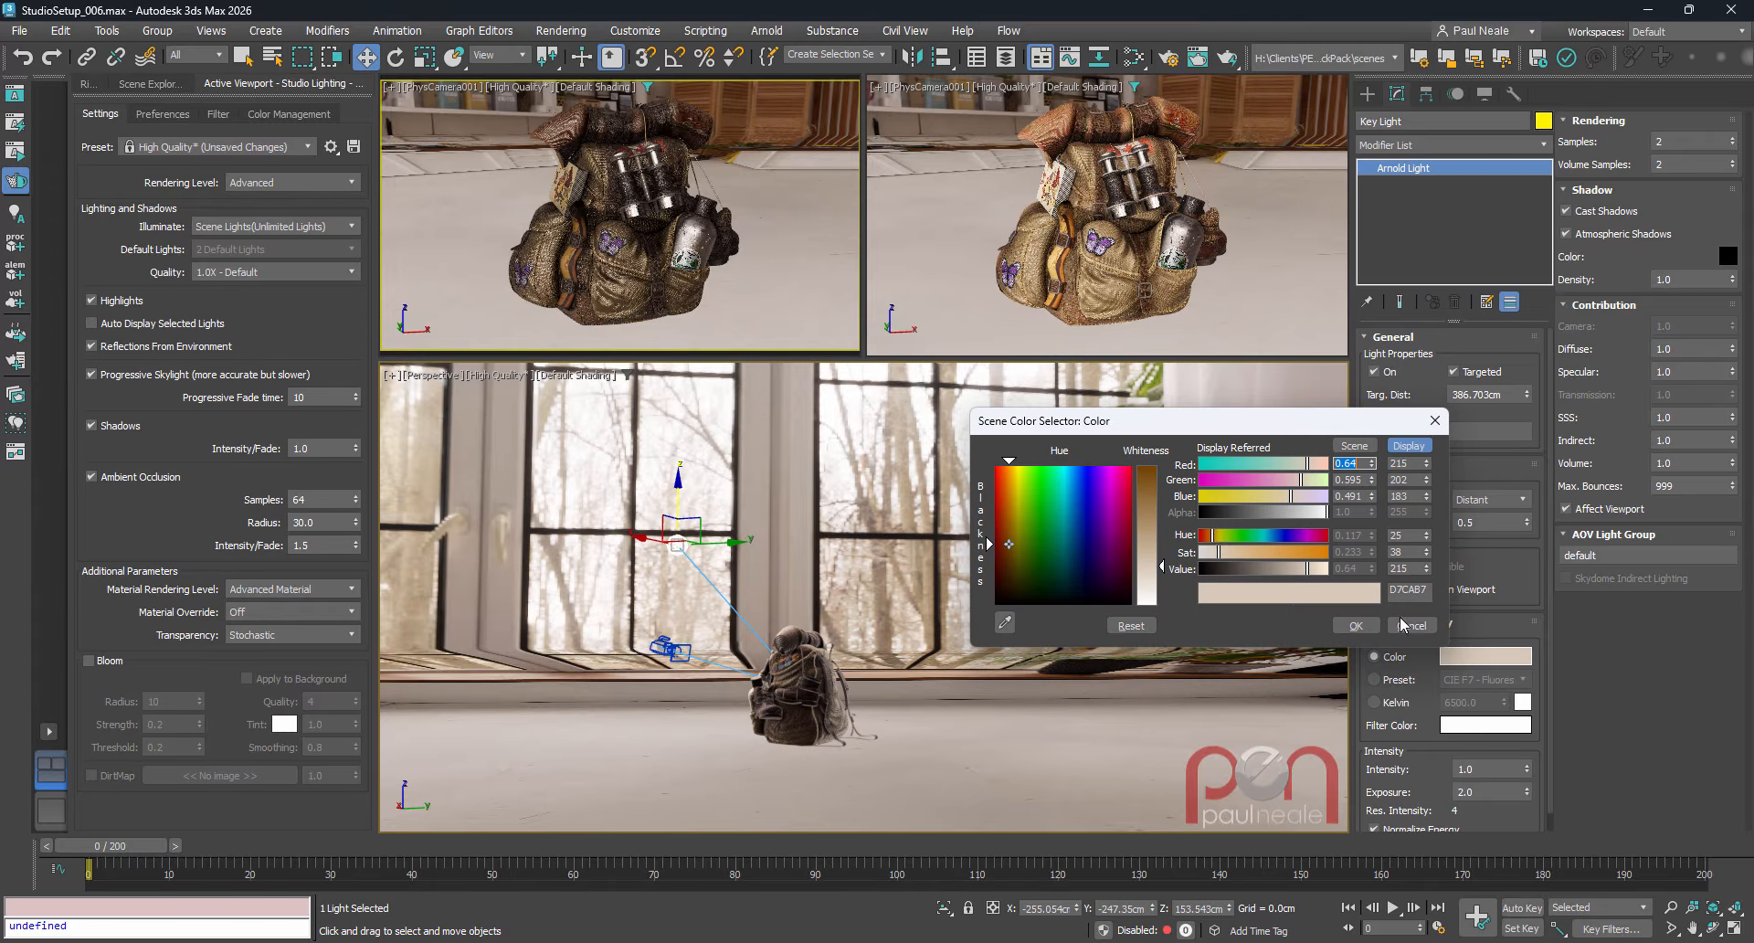
pyautogui.click(1005, 627)
pyautogui.moveTo(567, 506); pyautogui.dragTo(432, 477)
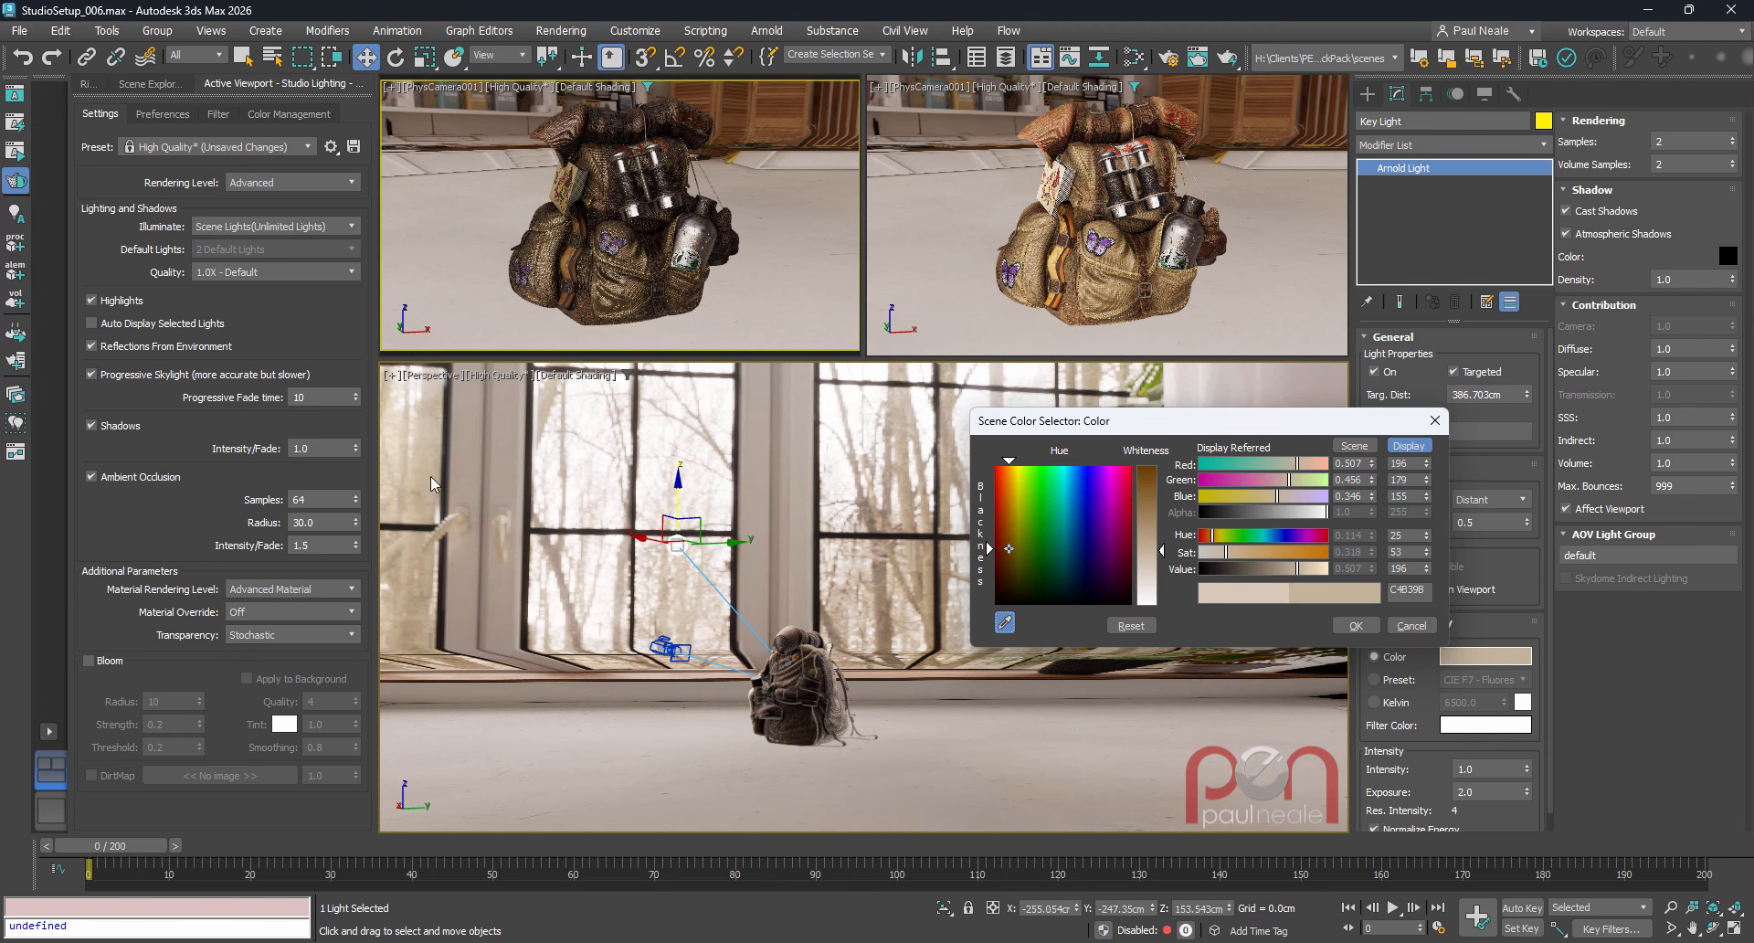
pyautogui.click(1356, 625)
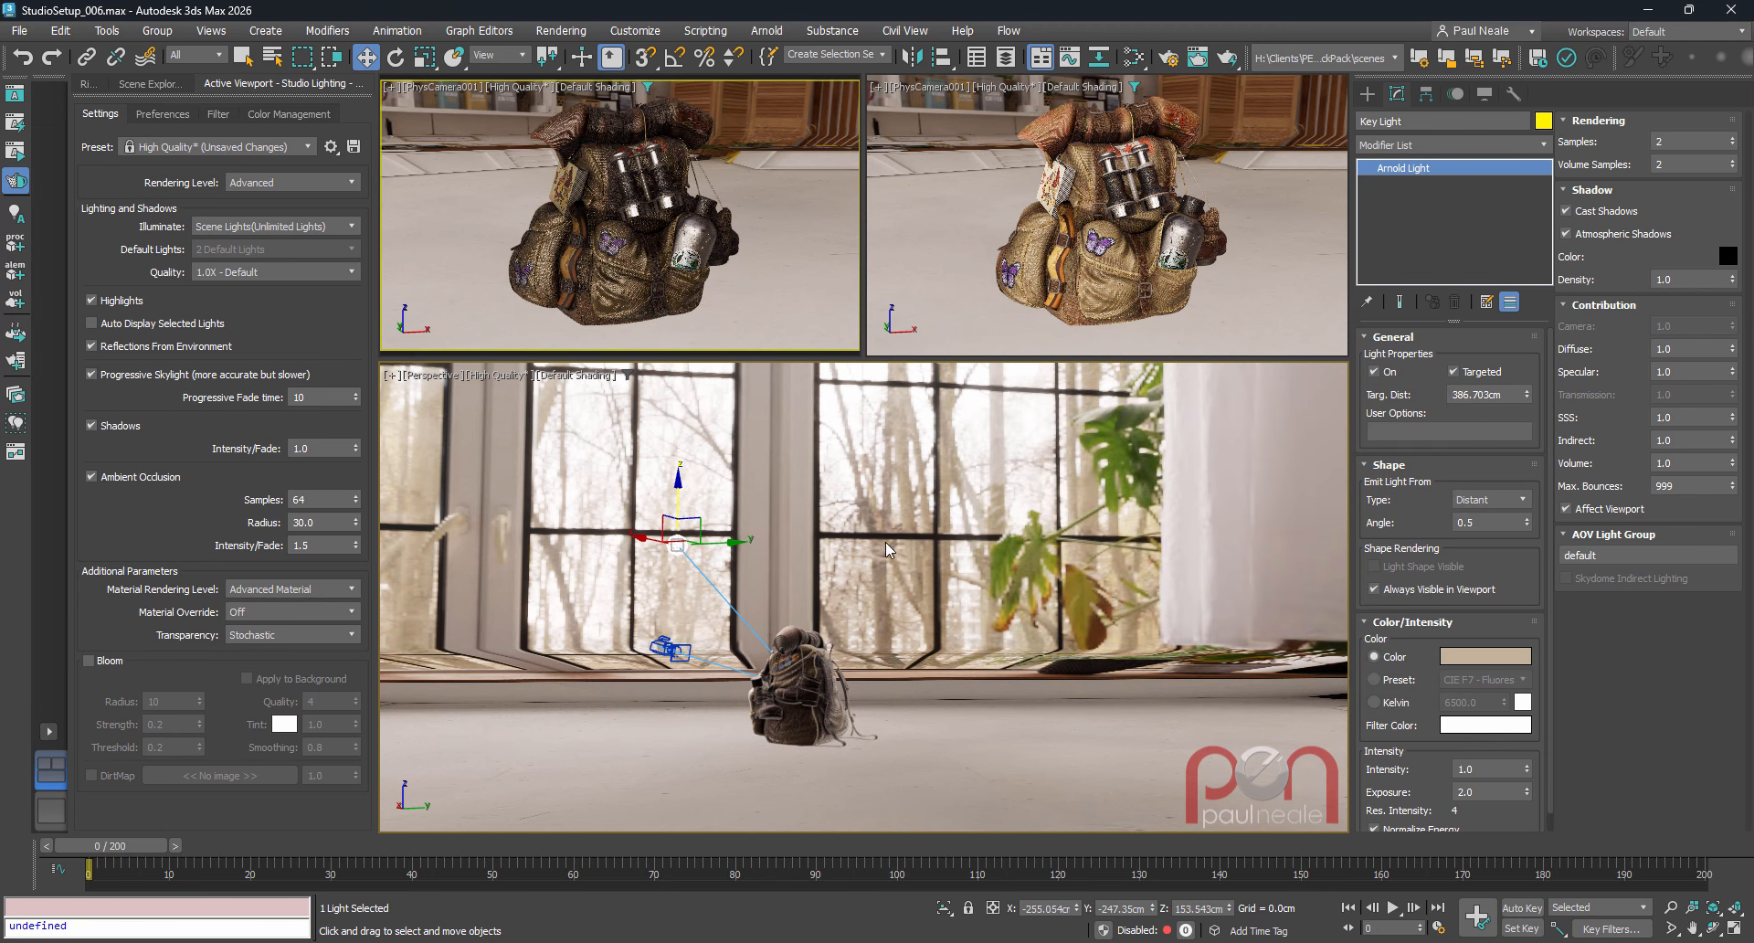
# - Reset the Key Light's exposure to 0.0 and raise its intensity to 12.6
pyautogui.keyDown('alt'); pyautogui.moveTo(956, 614); pyautogui.dragTo(1160, 699, button='middle'); pyautogui.keyUp('alt')
pyautogui.scroll(10, 964, 567)
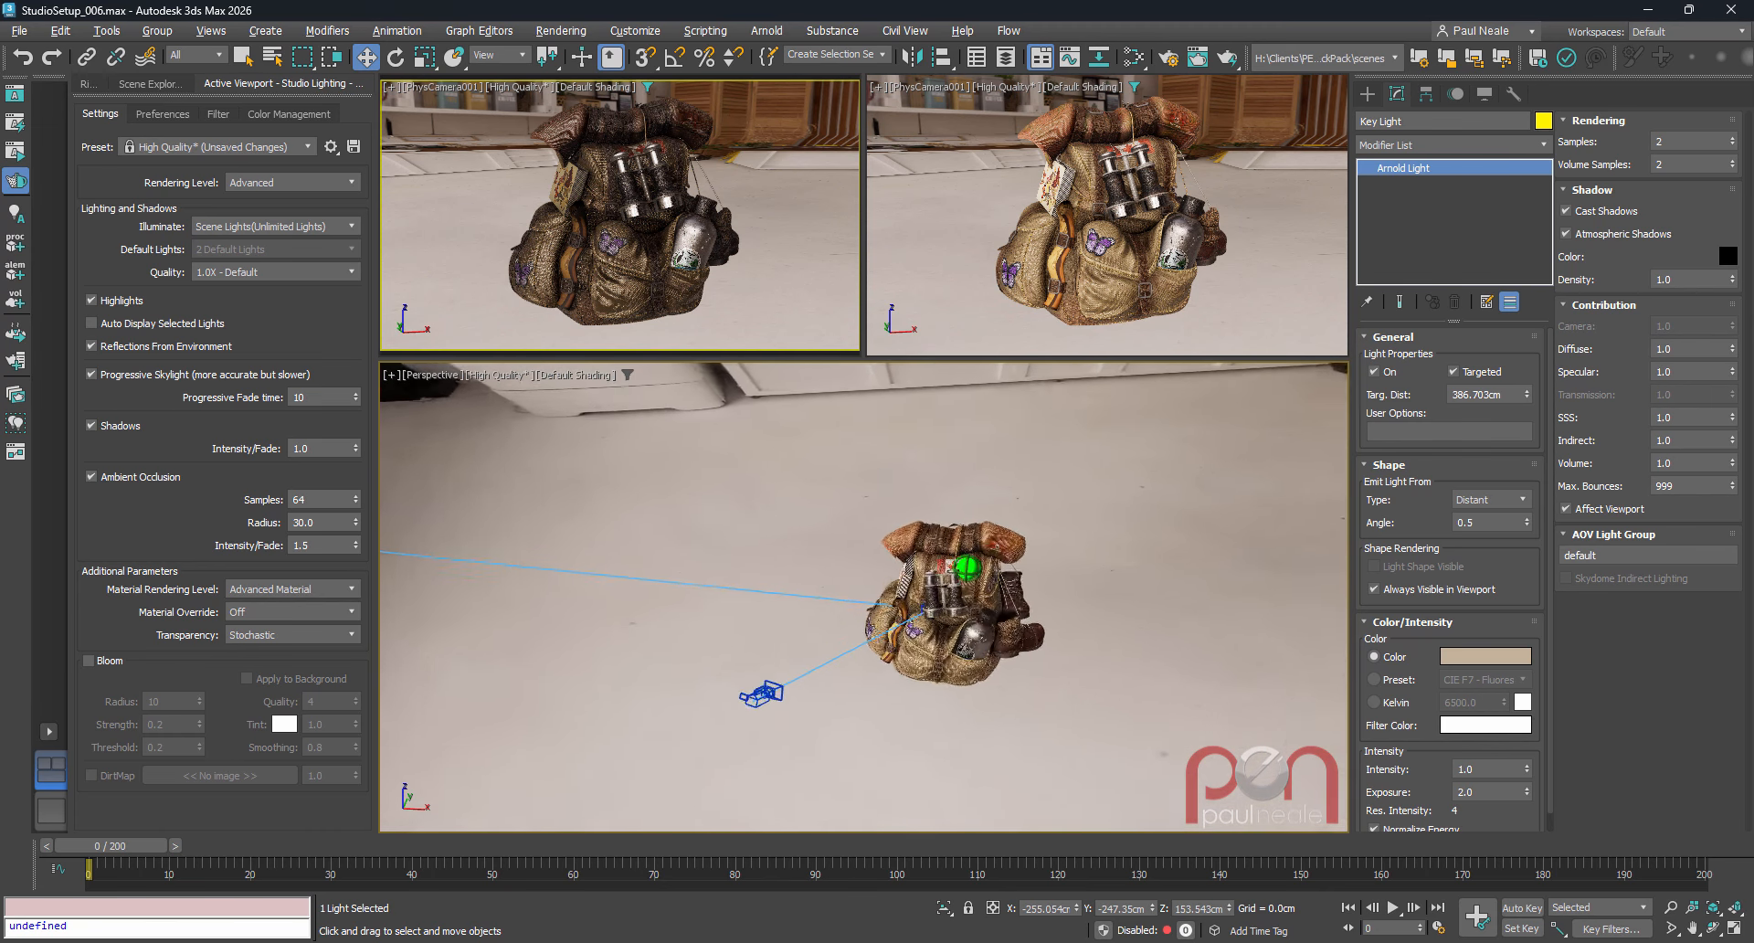
pyautogui.keyDown('alt'); pyautogui.moveTo(1023, 667); pyautogui.dragTo(1101, 644, button='middle'); pyautogui.keyUp('alt')
pyautogui.scroll(2, 1022, 667)
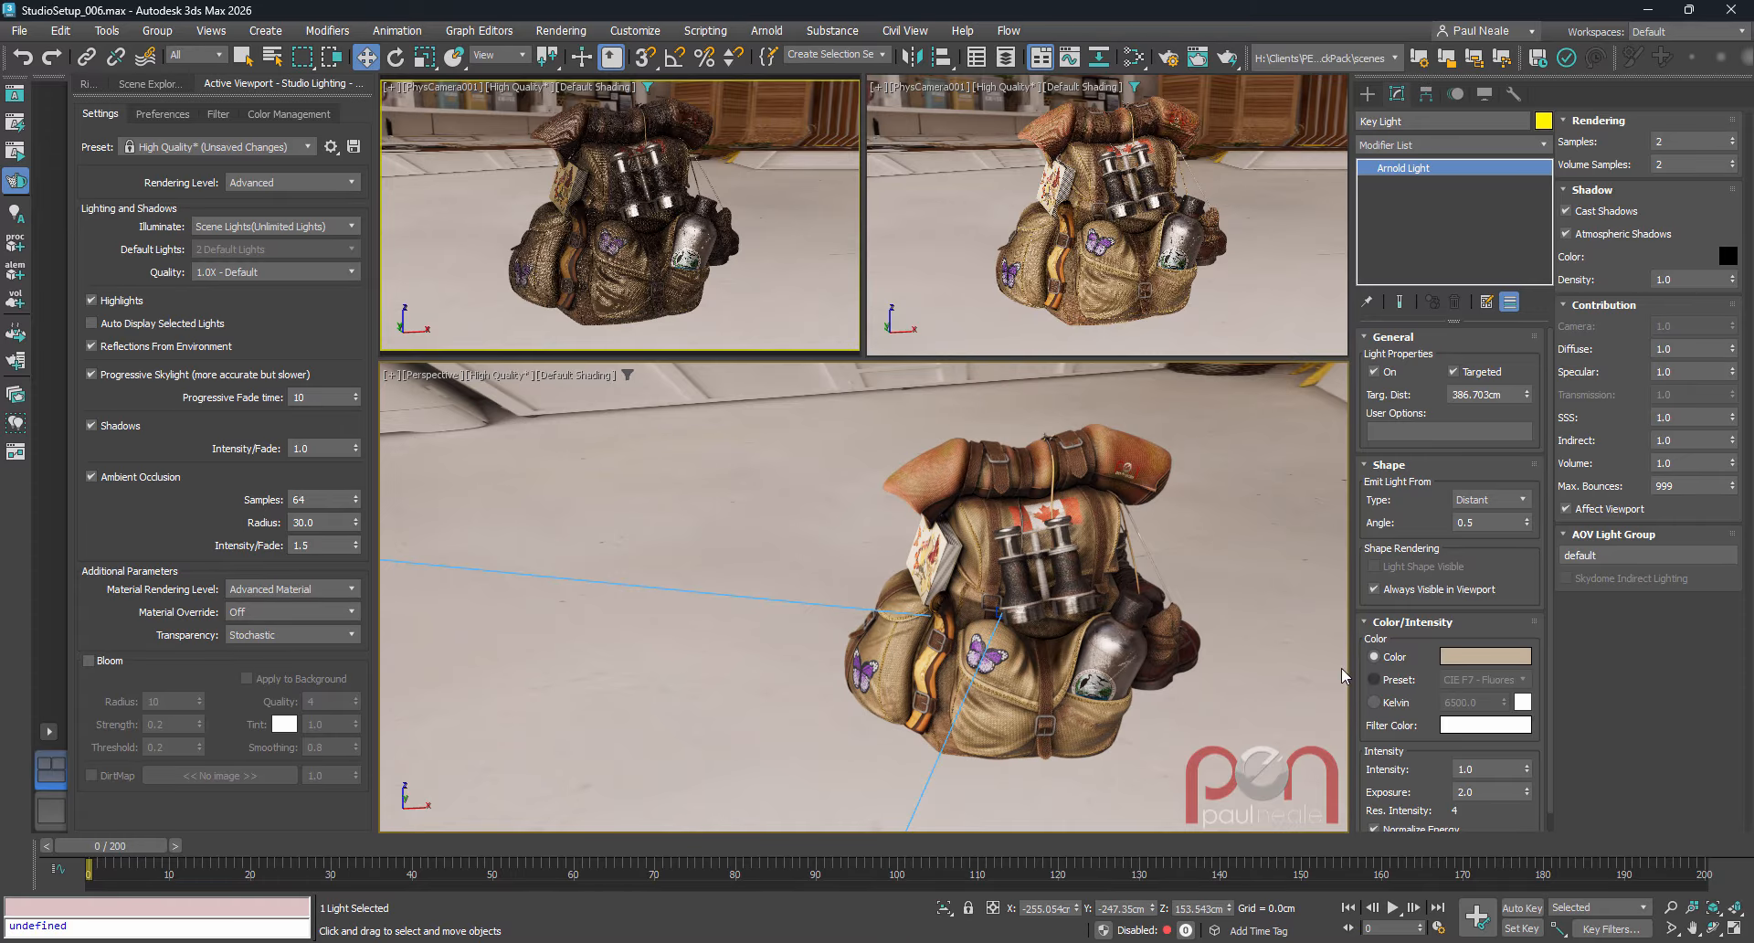
pyautogui.rightClick(1528, 792)
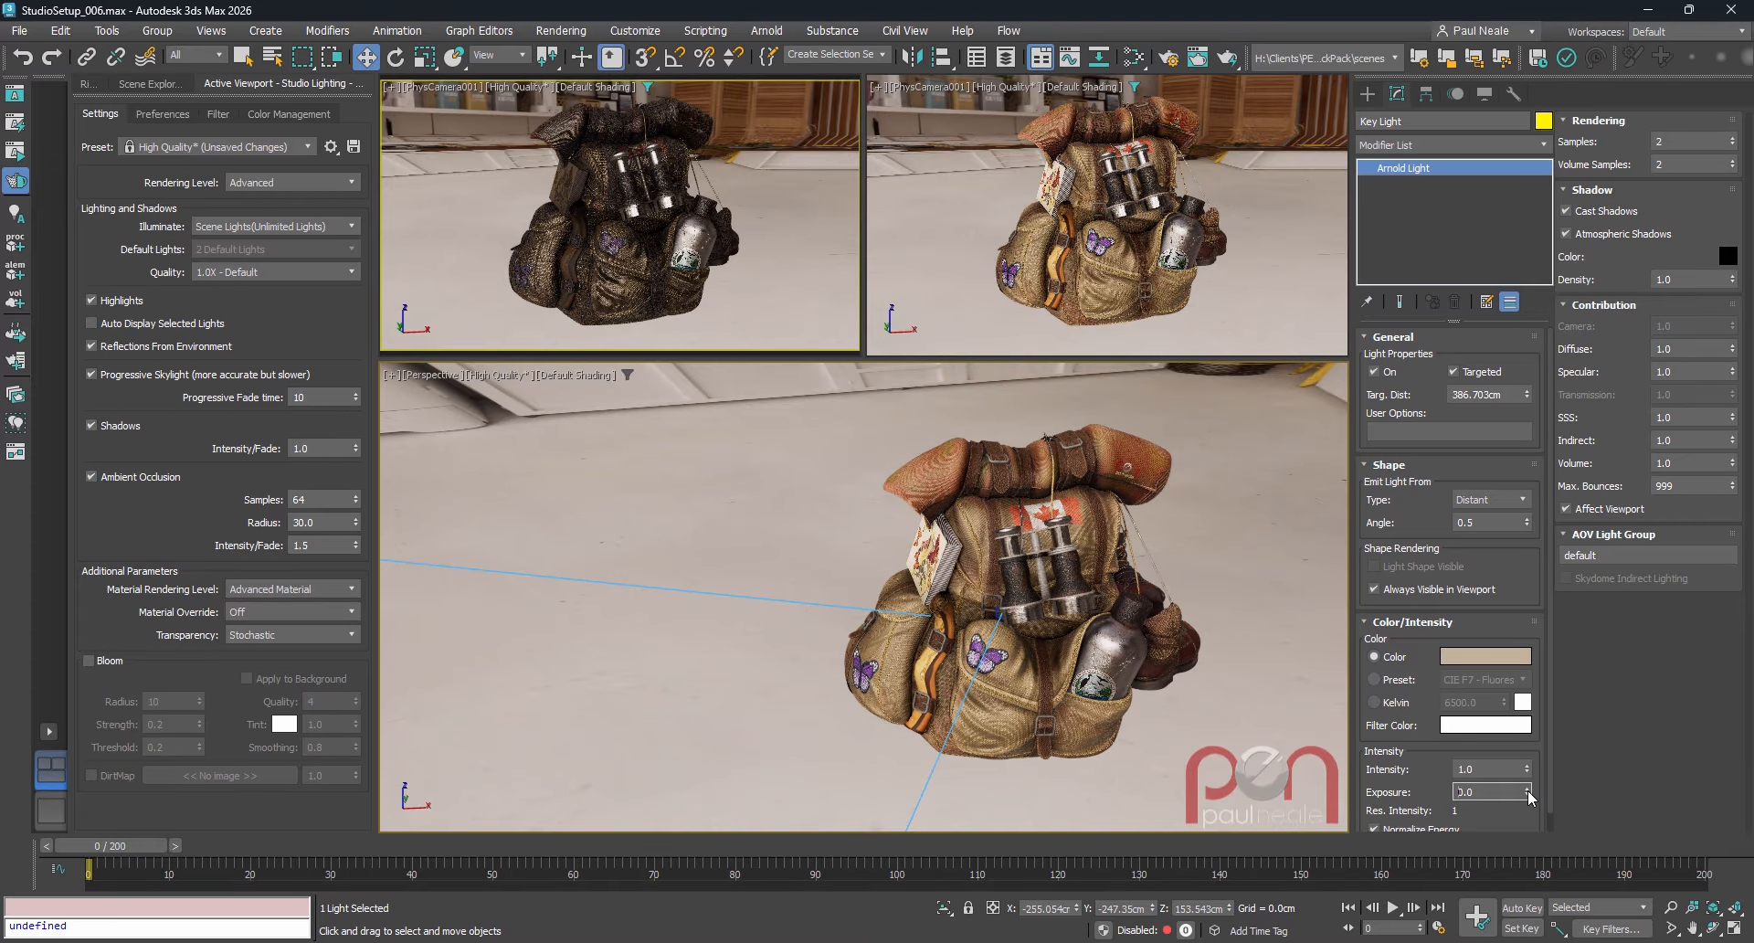
pyautogui.moveTo(1526, 768); pyautogui.dragTo(1521, 667)
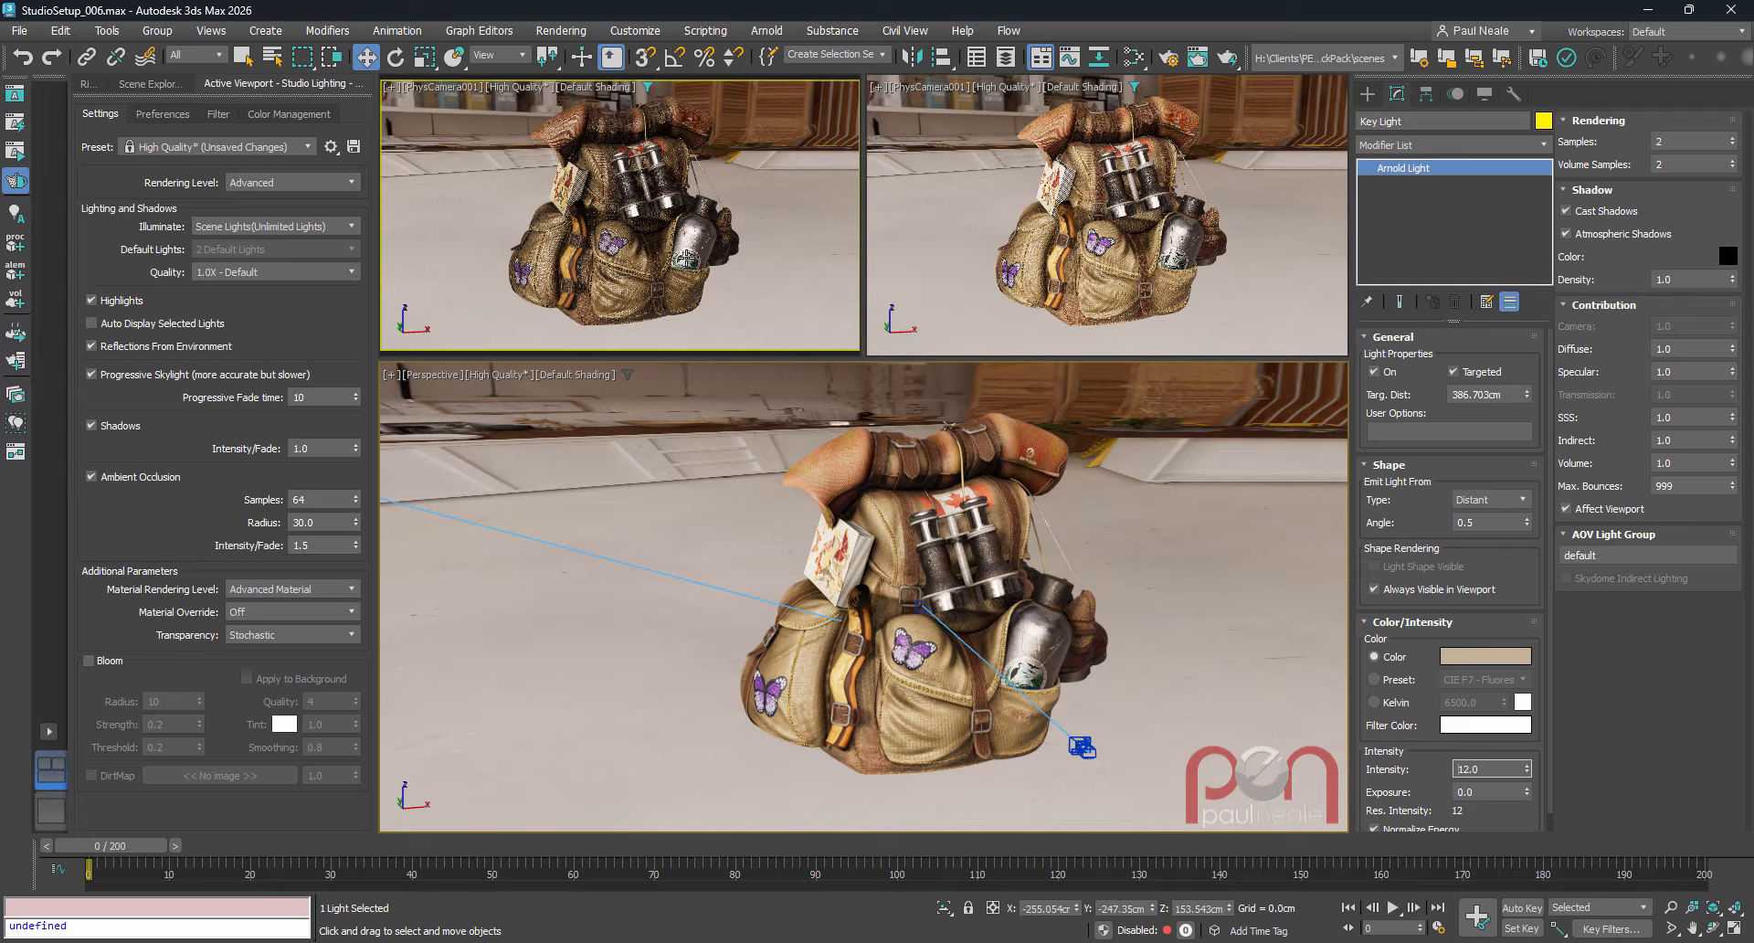
pyautogui.moveTo(1528, 769); pyautogui.dragTo(1527, 765)
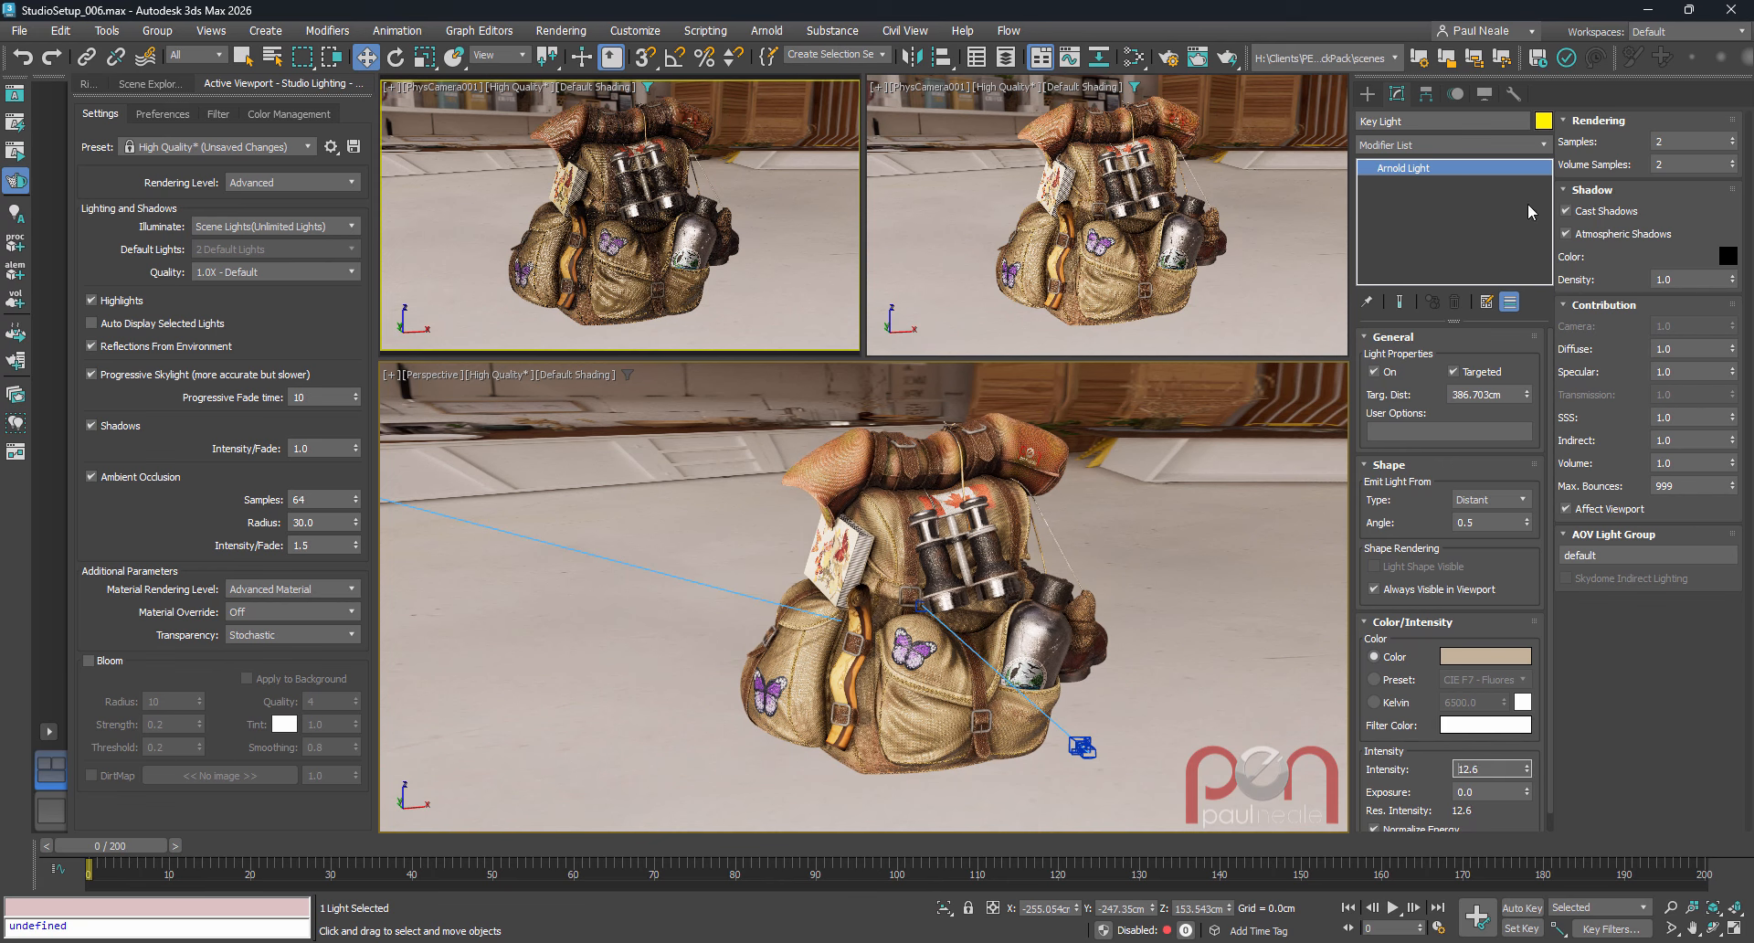
pyautogui.doubleClick(1696, 142)
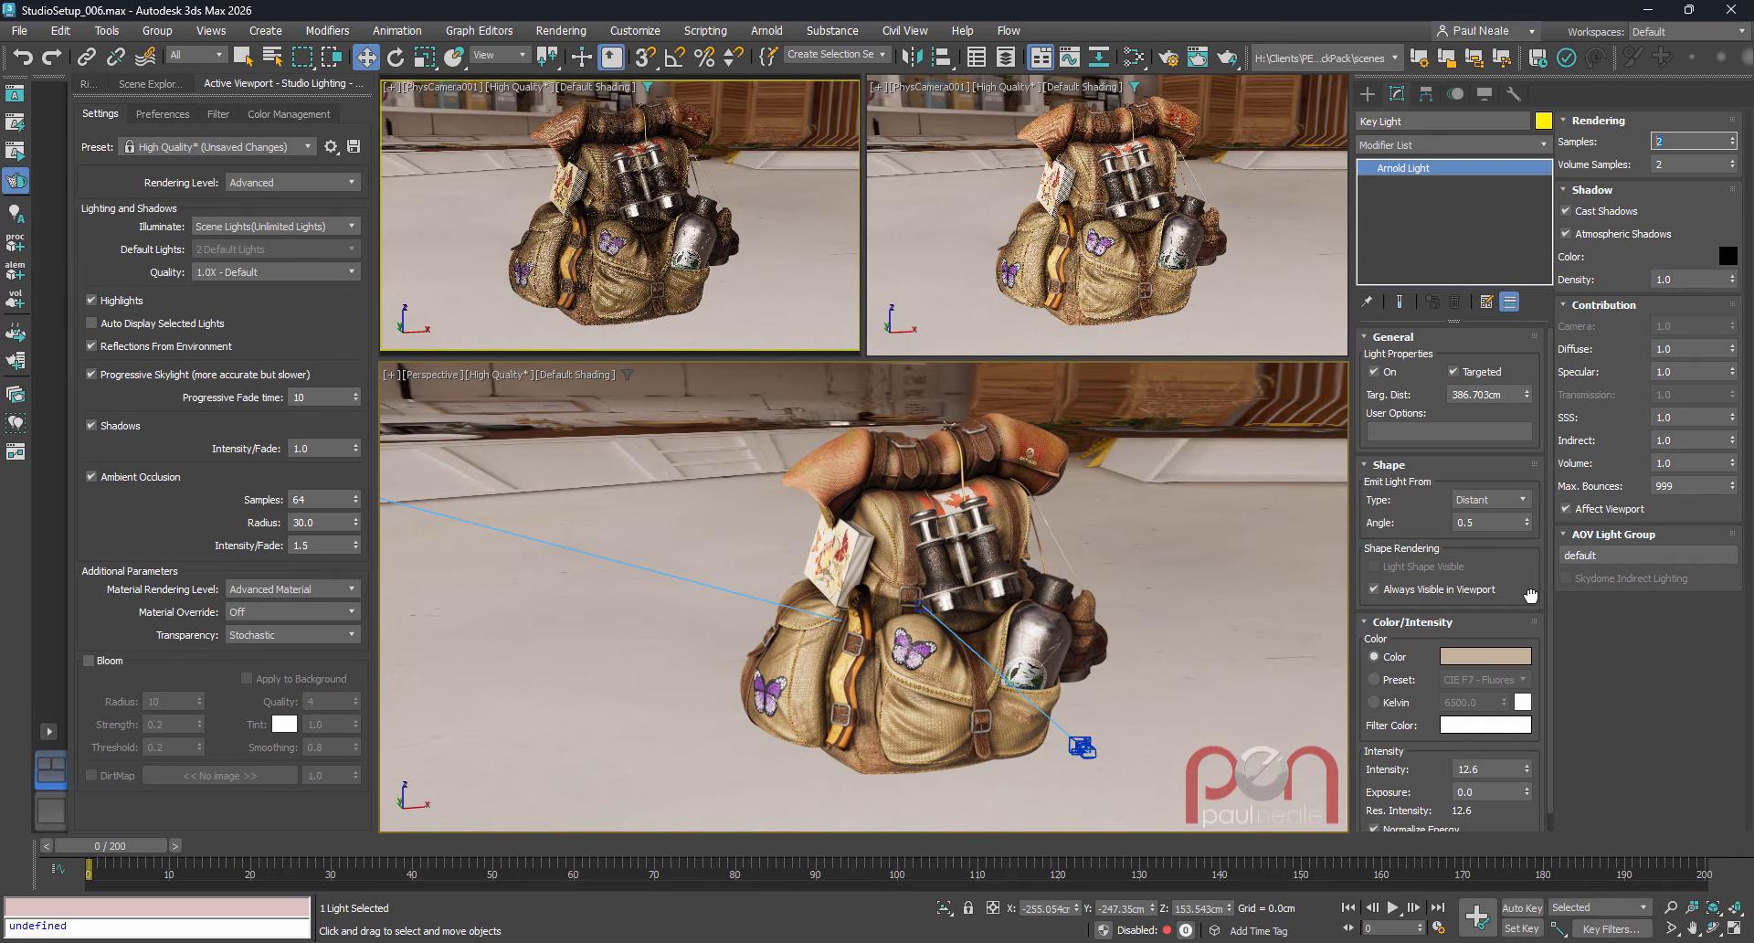
pyautogui.moveTo(1531, 596); pyautogui.dragTo(1531, 570)
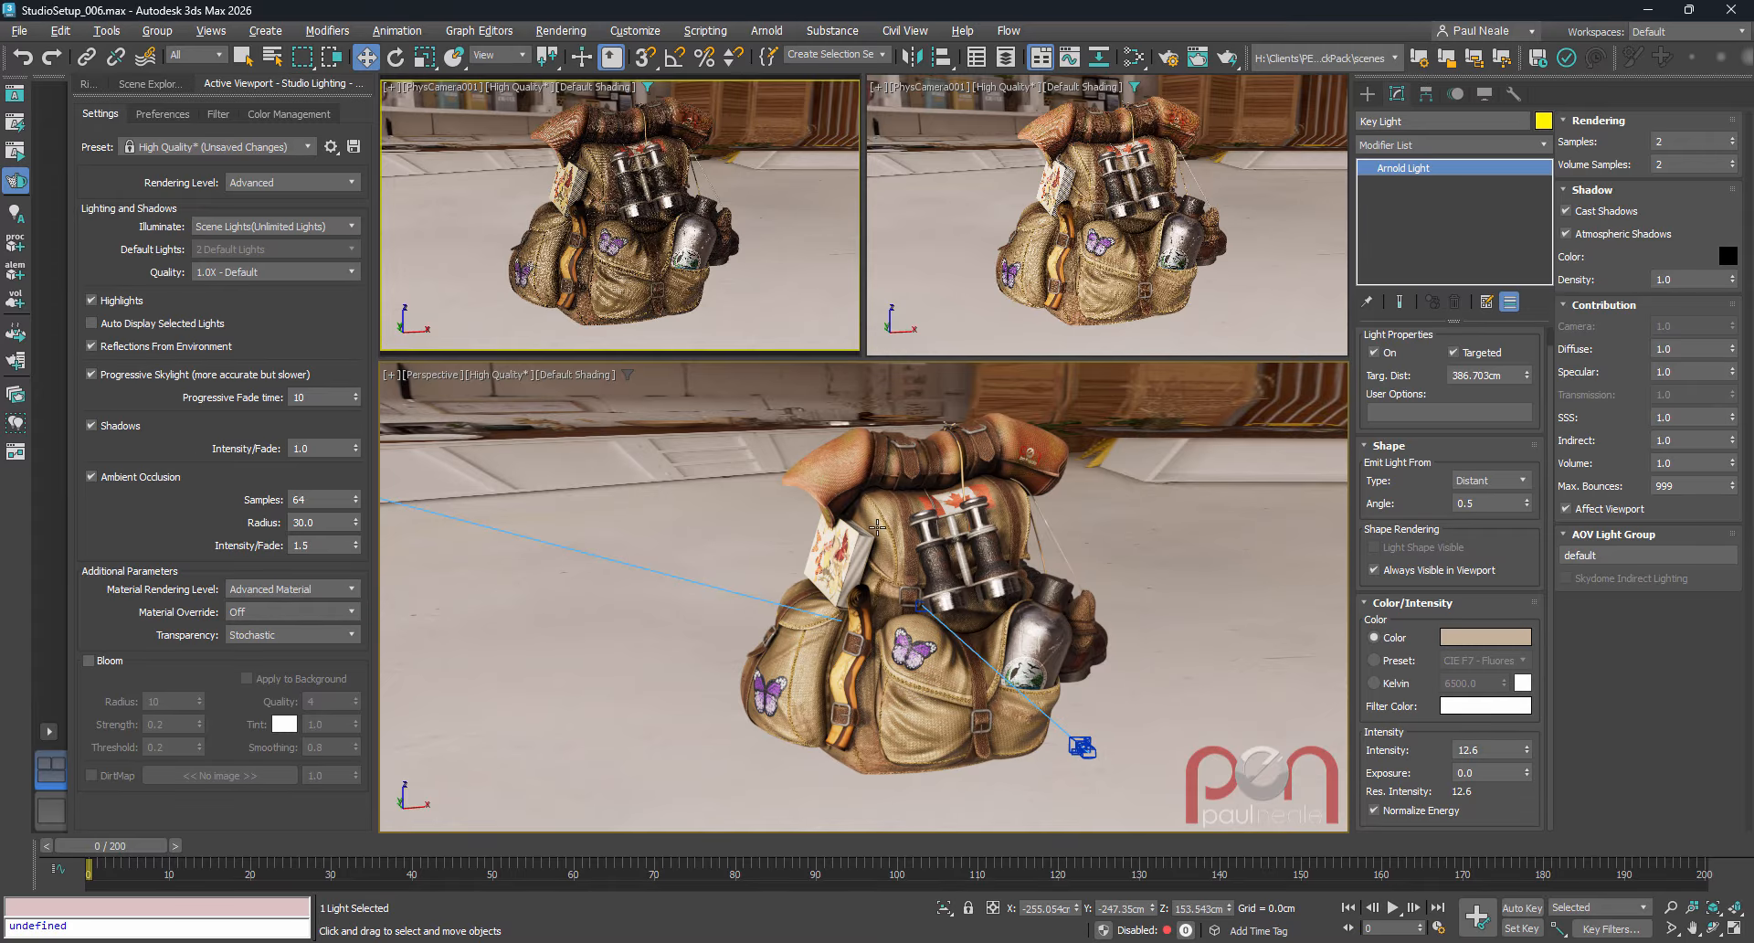
# - Clone the Key Light to the opposite side of the backpack, behind it, and name the copy Back LIght
pyautogui.scroll(-6, 881, 631)
pyautogui.scroll(-8, 882, 631)
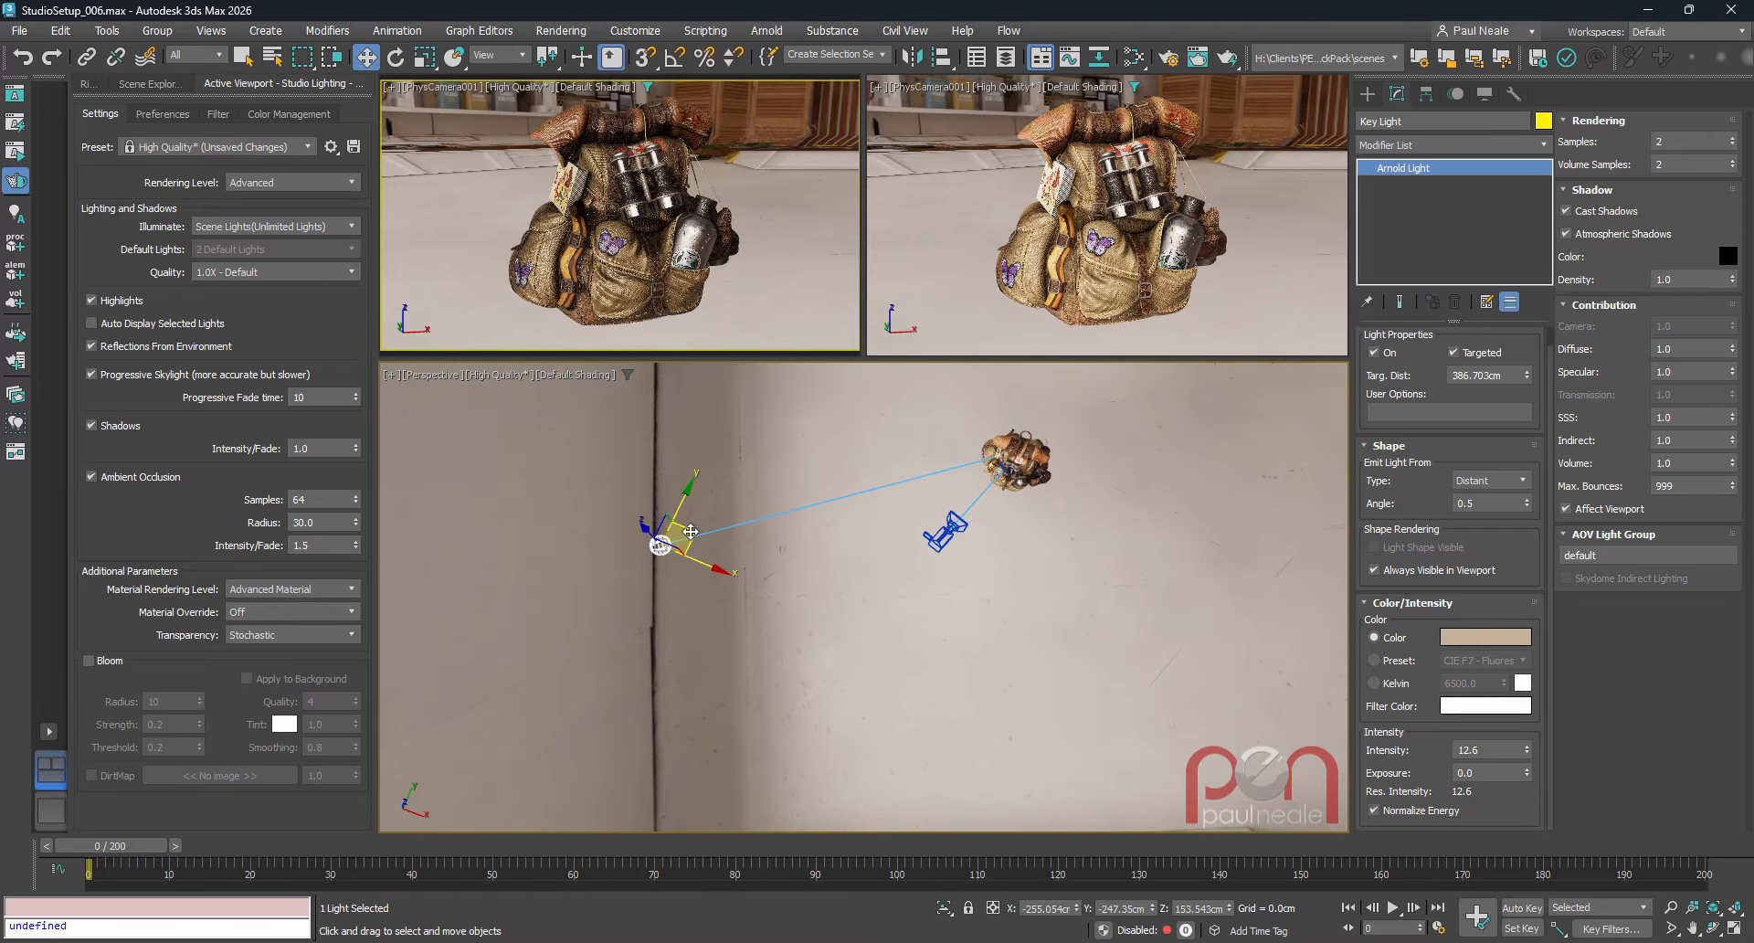
pyautogui.moveTo(689, 529)
pyautogui.keyDown('shift'); pyautogui.mouseDown()
pyautogui.moveTo(1333, 365)
pyautogui.moveTo(1279, 401)
pyautogui.mouseUp(); pyautogui.keyUp('shift')
pyautogui.write('Back LIght')
pyautogui.press('Return')
# - Adjust the back light's height to about 45 cm and raise its target to about 27 cm on the backpack
pyautogui.keyDown('alt'); pyautogui.moveTo(1014, 640); pyautogui.dragTo(1060, 512, button='middle'); pyautogui.keyUp('alt')
pyautogui.moveTo(1062, 599); pyautogui.dragTo(1063, 546)
pyautogui.rightClick(864, 681)
pyautogui.click(812, 661)
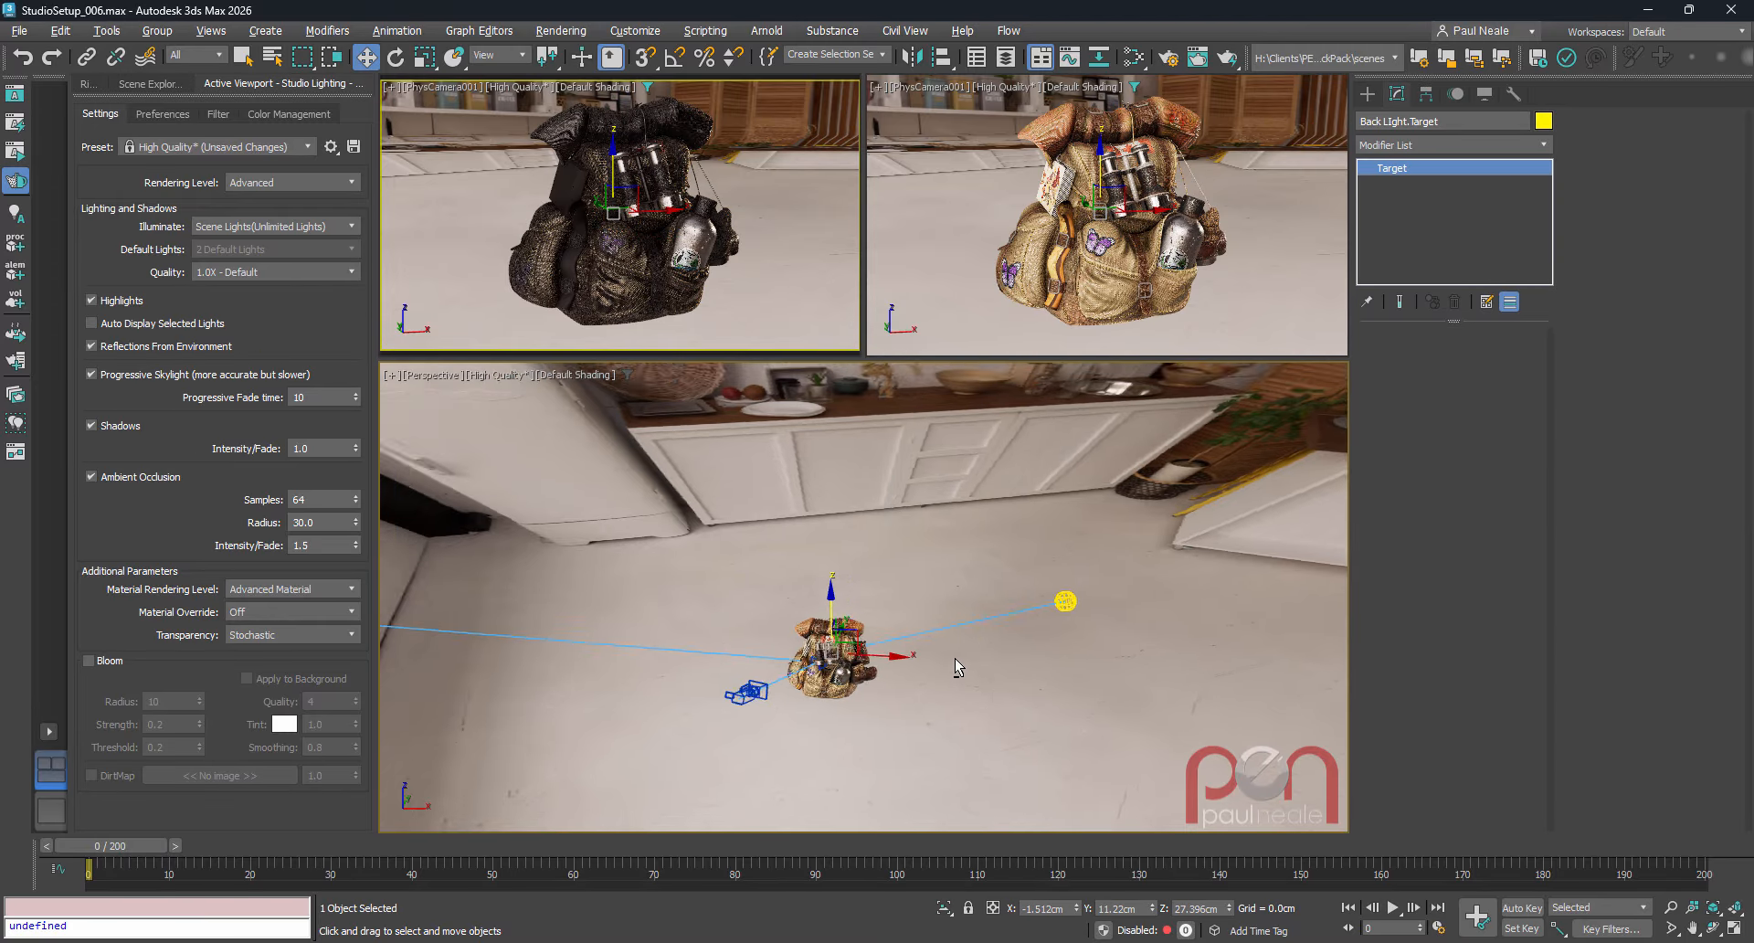
pyautogui.keyDown('alt'); pyautogui.moveTo(956, 660); pyautogui.dragTo(943, 699, button='middle'); pyautogui.keyUp('alt')
# - Use the Local coordinate system to move the back light away from the backpack, to a target distance of about 353 cm
pyautogui.click(1101, 634)
pyautogui.keyDown('alt'); pyautogui.rightClick(1158, 632); pyautogui.keyUp('alt')
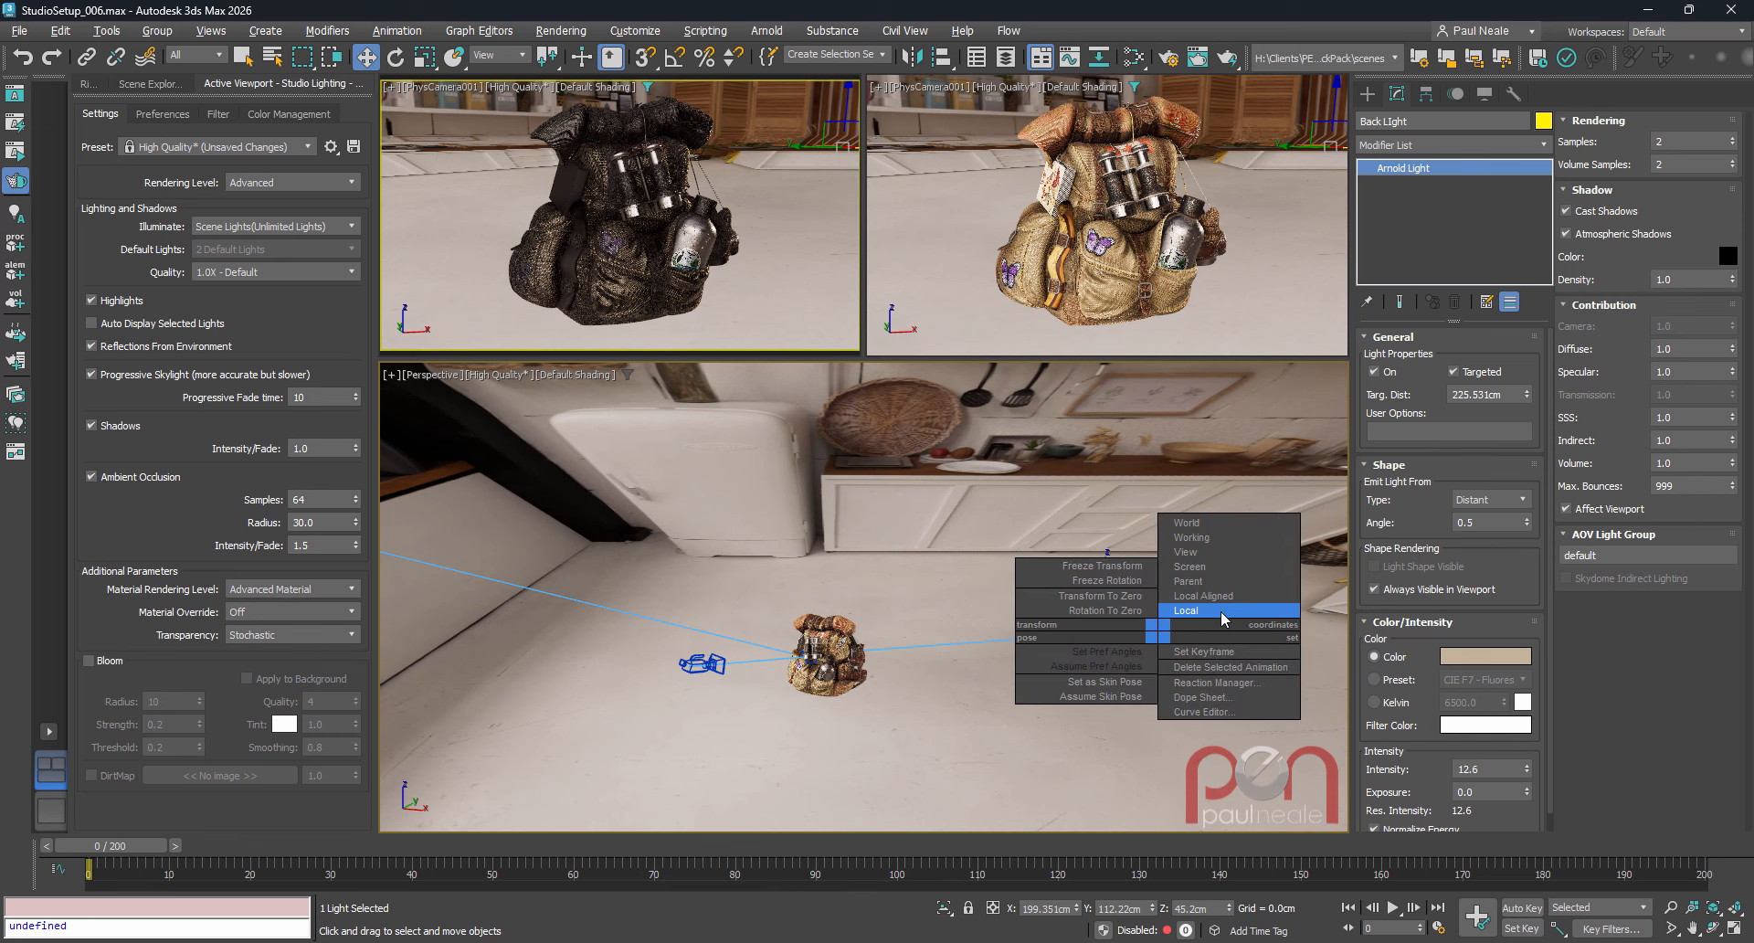
pyautogui.click(1222, 612)
pyautogui.moveTo(1153, 630); pyautogui.dragTo(1312, 618)
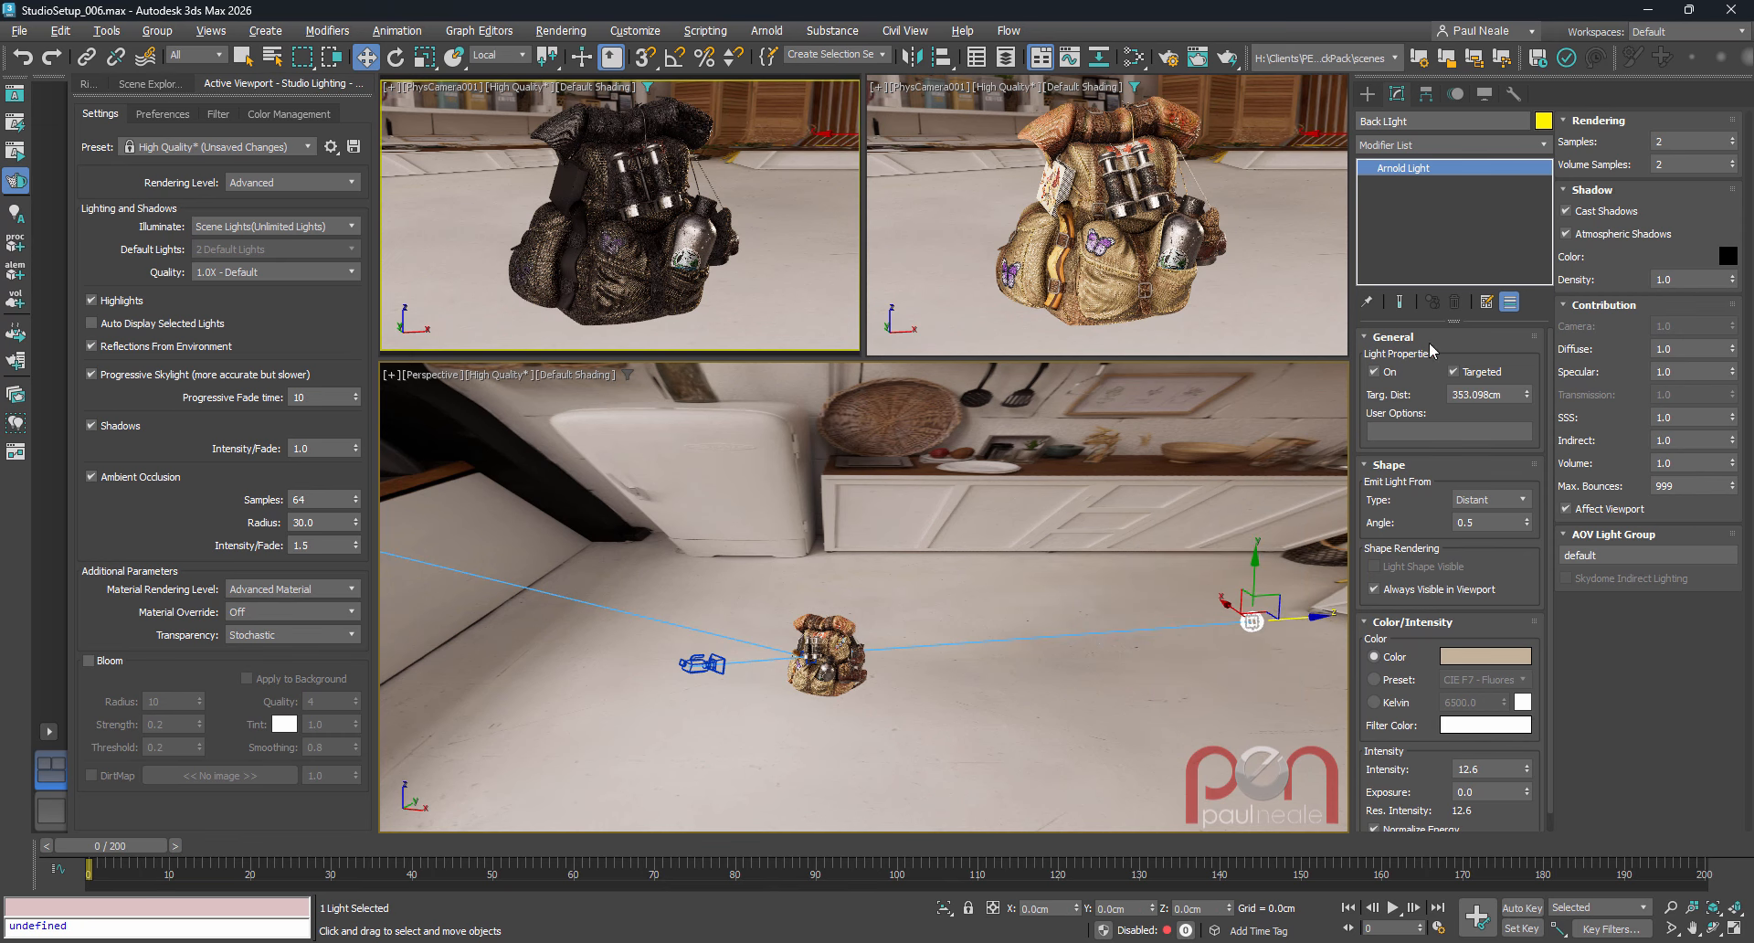
# - Change the back light's type to Quad and size it to about 258.9 cm in X by 139.1 cm in Y
pyautogui.click(1489, 499)
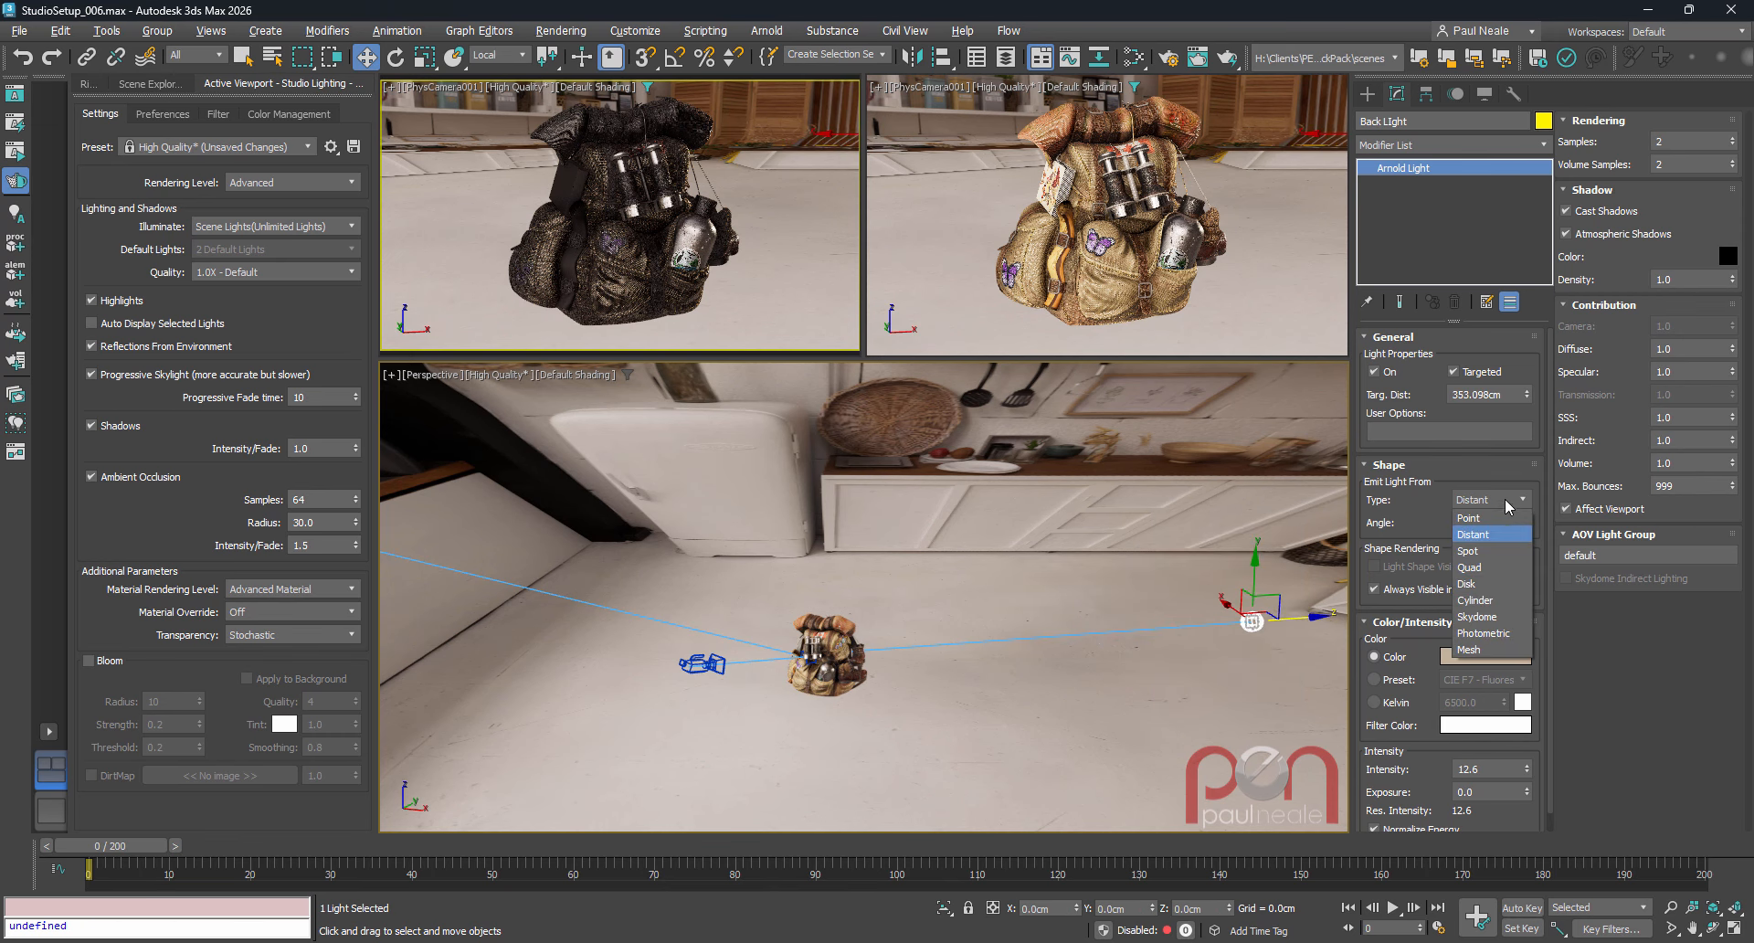
pyautogui.click(1469, 568)
pyautogui.keyDown('alt'); pyautogui.moveTo(1108, 658); pyautogui.dragTo(1170, 658, button='middle'); pyautogui.keyUp('alt')
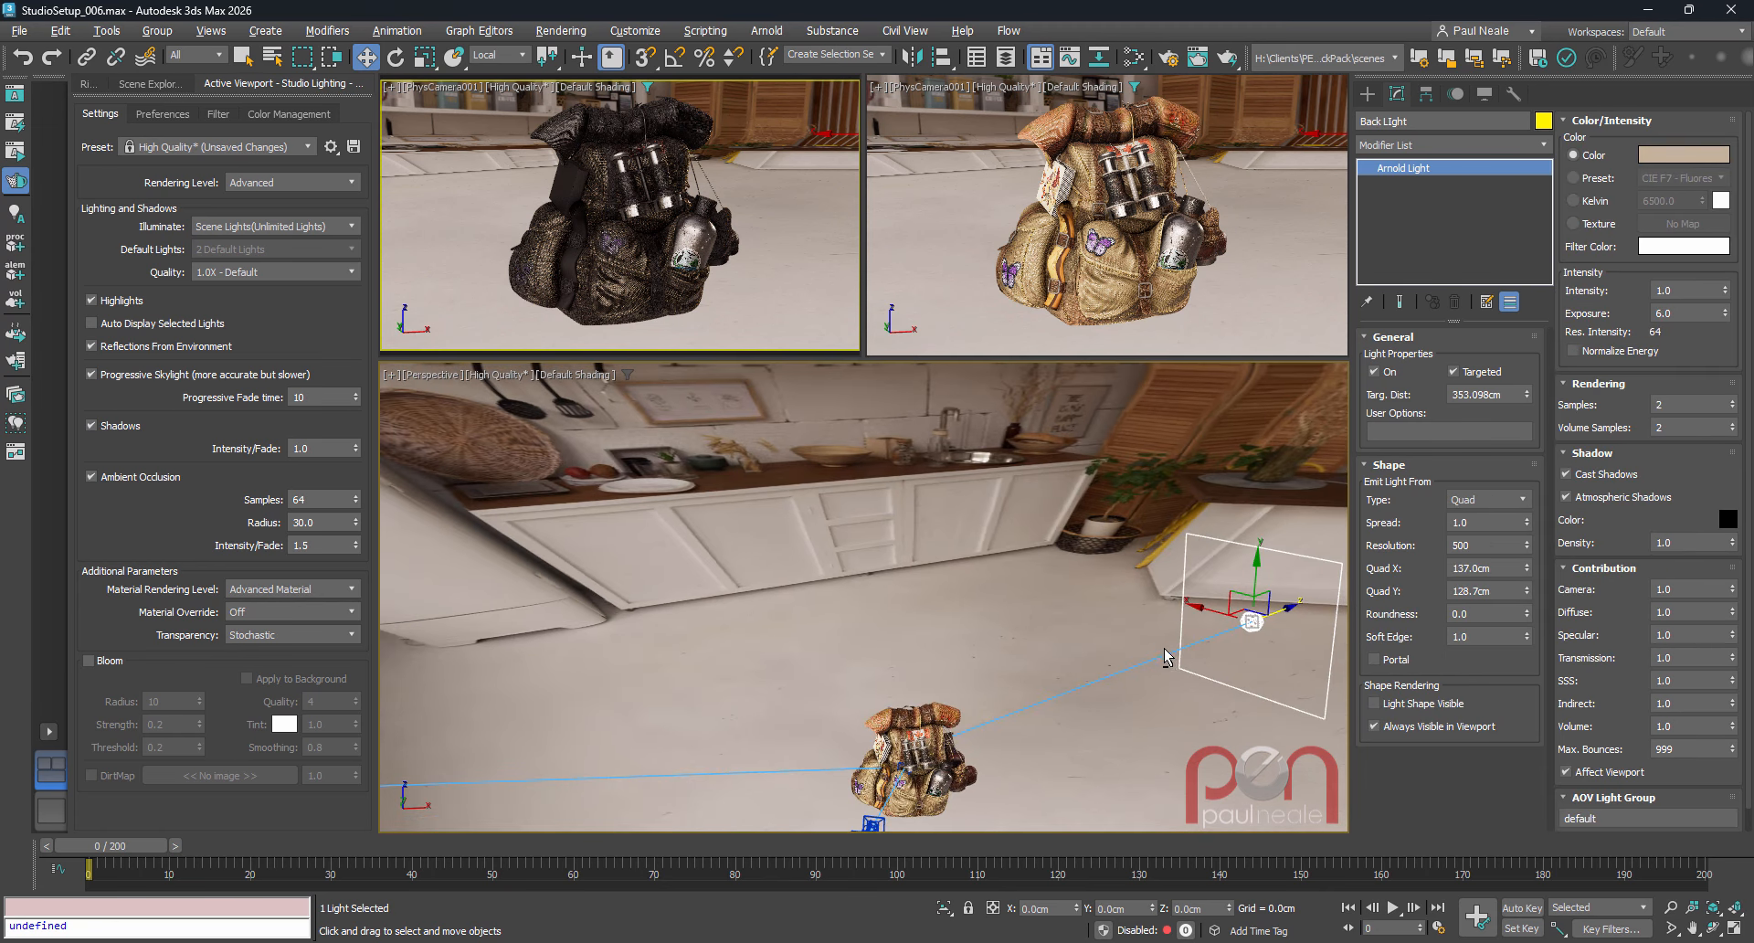
pyautogui.moveTo(1530, 572); pyautogui.dragTo(1414, 501)
pyautogui.moveTo(1528, 593); pyautogui.dragTo(1524, 569)
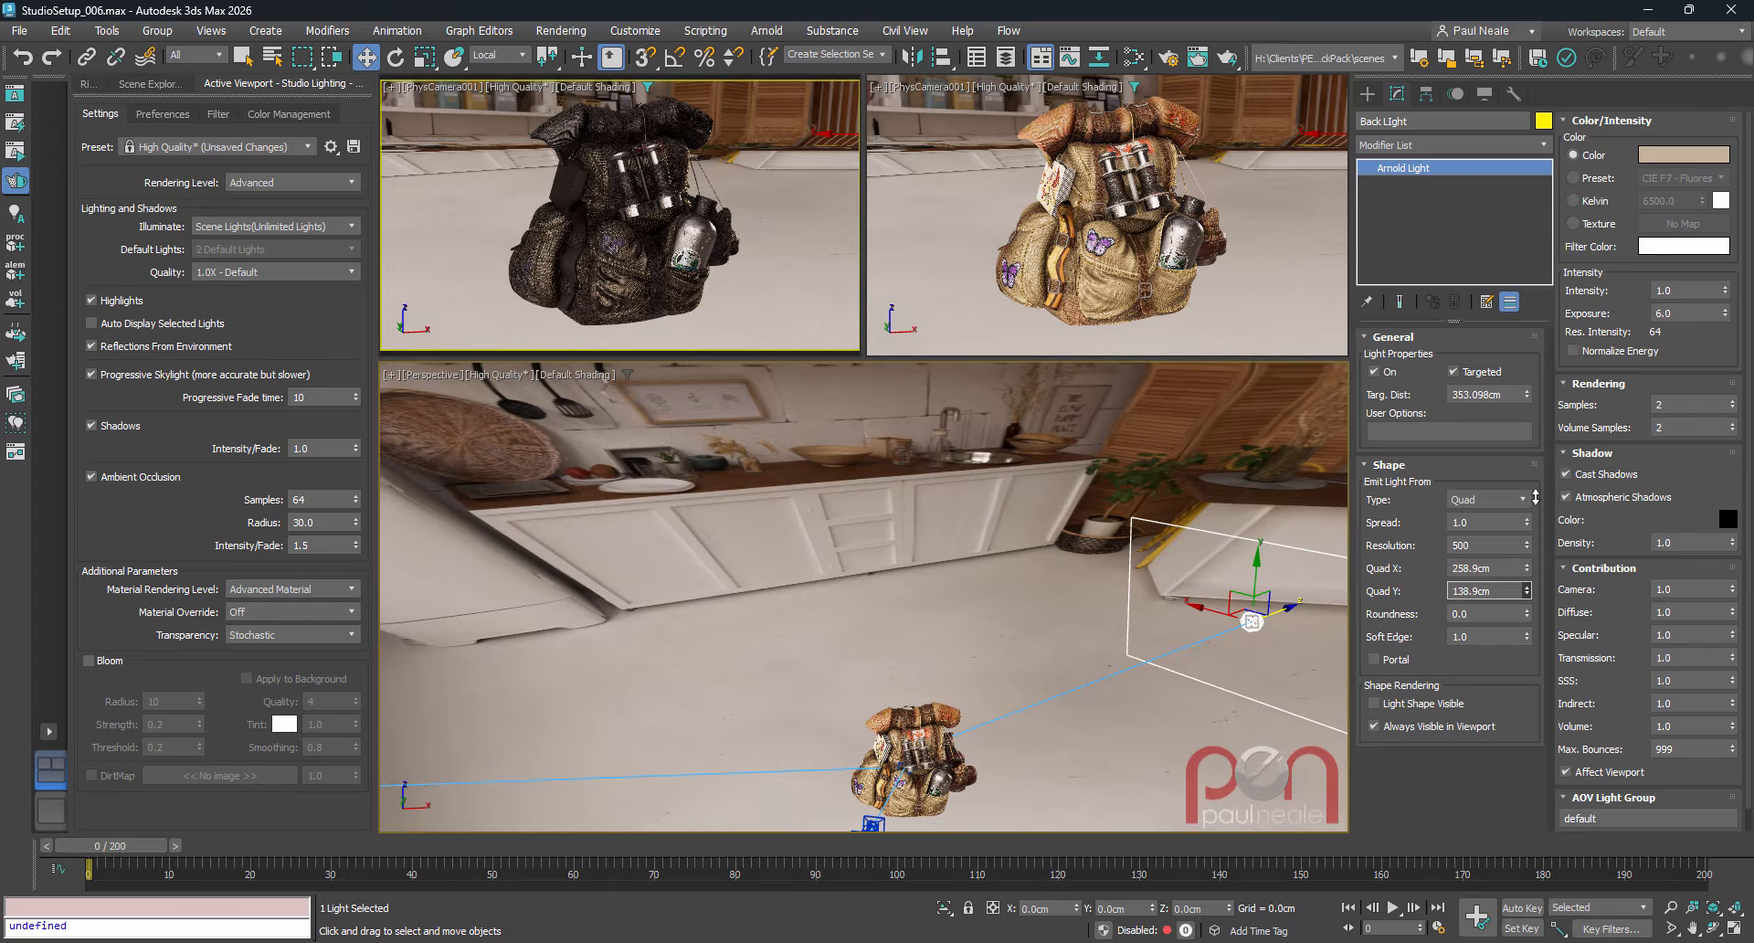
pyautogui.keyDown('alt'); pyautogui.moveTo(990, 692); pyautogui.dragTo(1063, 595, button='middle'); pyautogui.keyUp('alt')
pyautogui.scroll(3, 1064, 595)
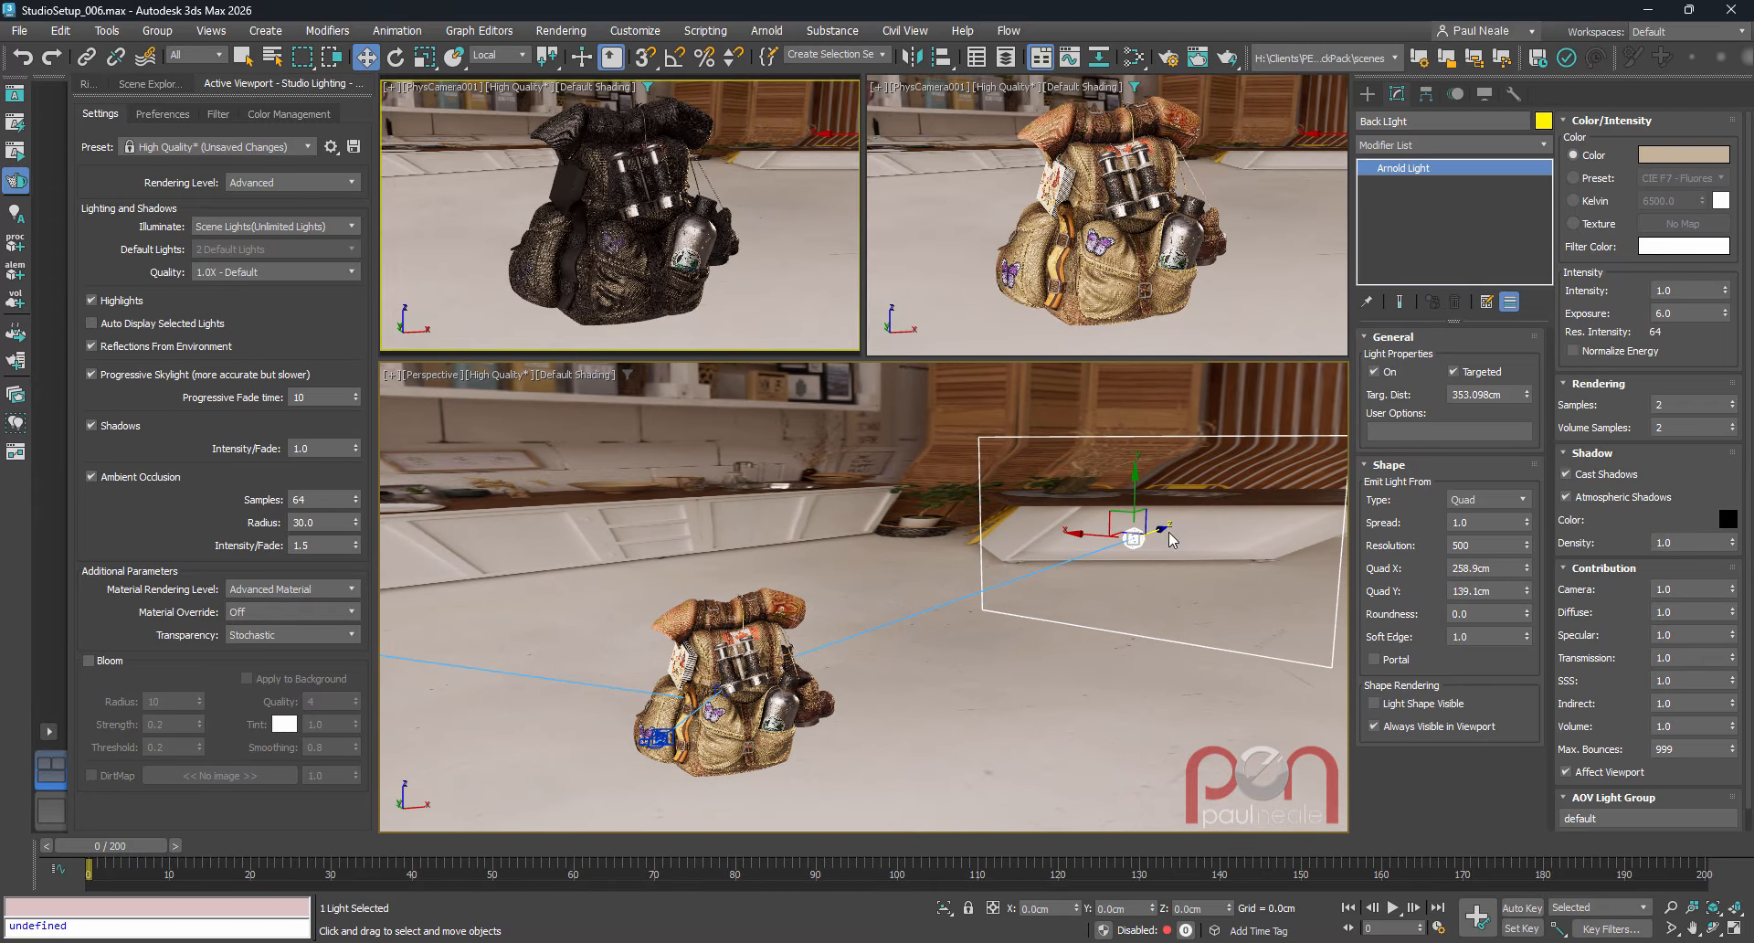
# - Sample a warm brown from the scene for the back light's color and desaturate it to about RGB 176, 154, 136
pyautogui.click(1679, 157)
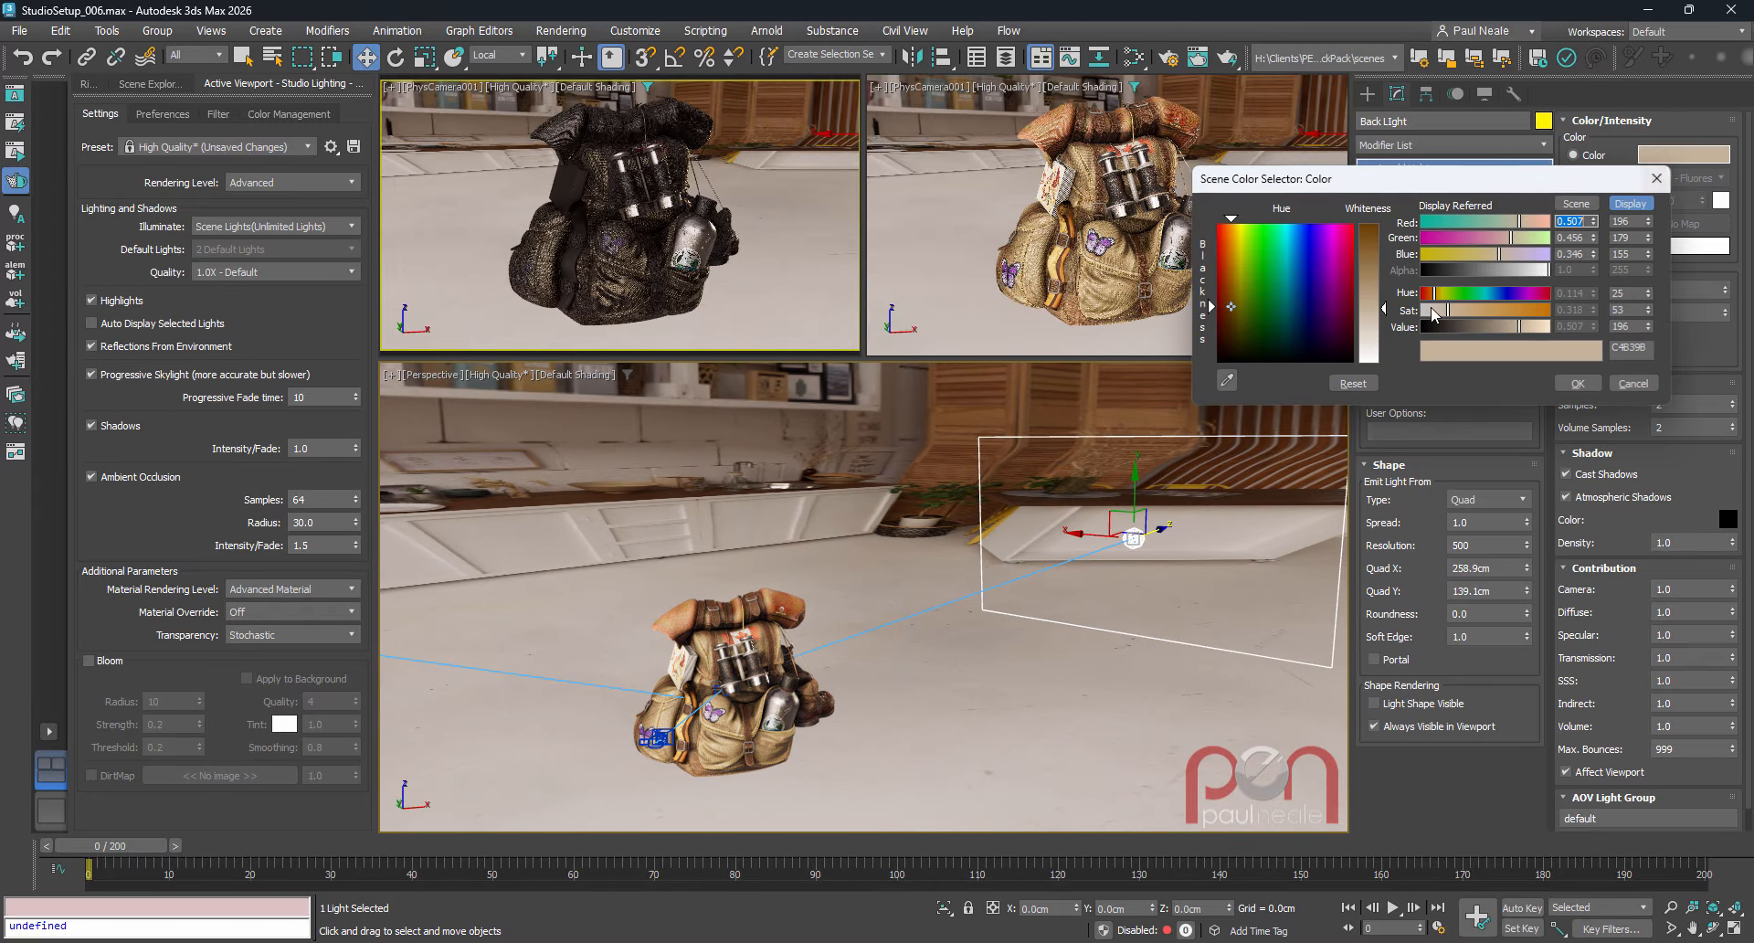
pyautogui.click(1228, 380)
pyautogui.moveTo(1136, 609); pyautogui.dragTo(1117, 413)
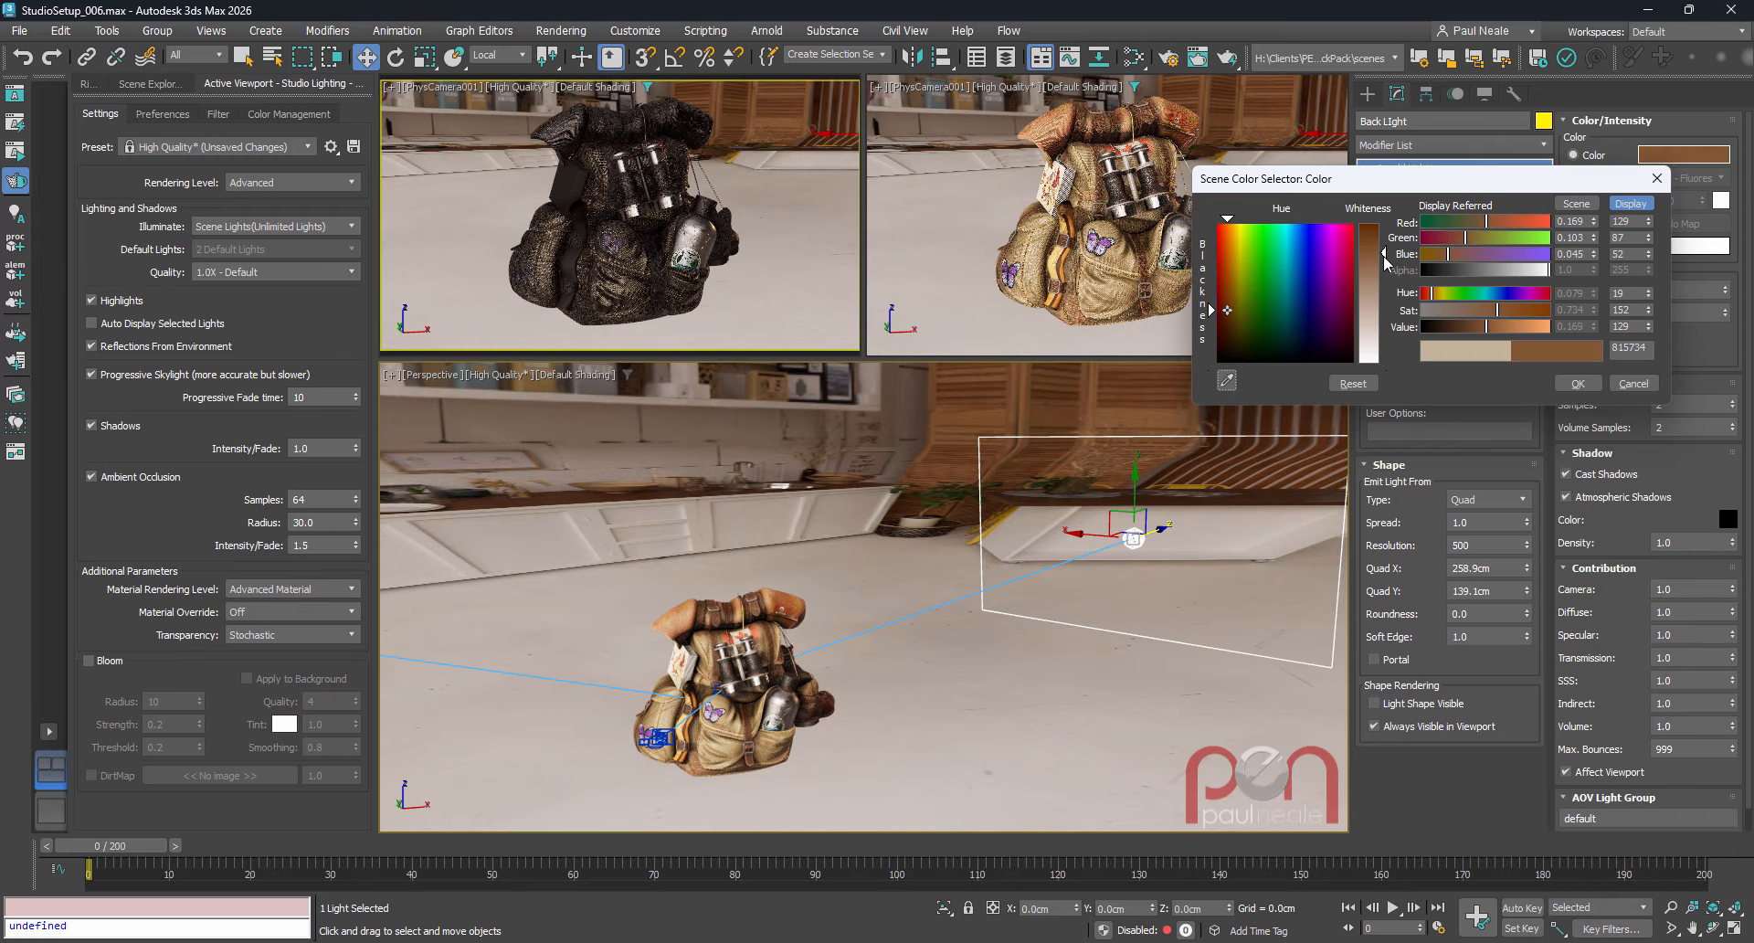
pyautogui.moveTo(1384, 257); pyautogui.dragTo(1451, 311)
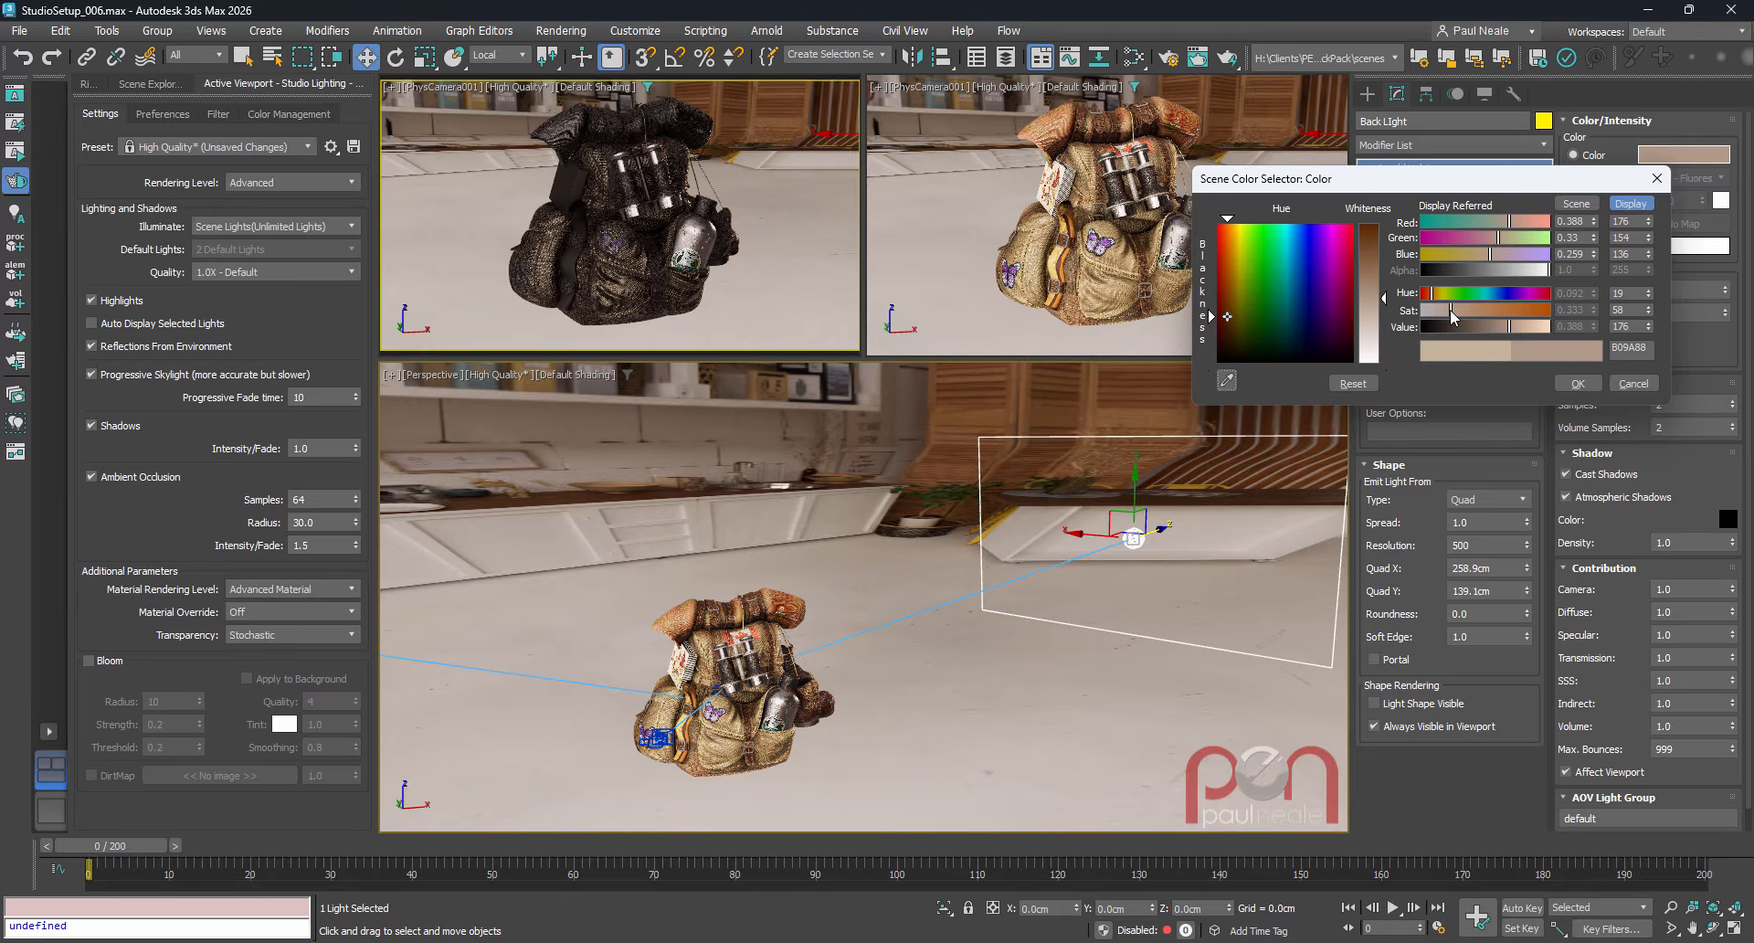
pyautogui.click(1578, 382)
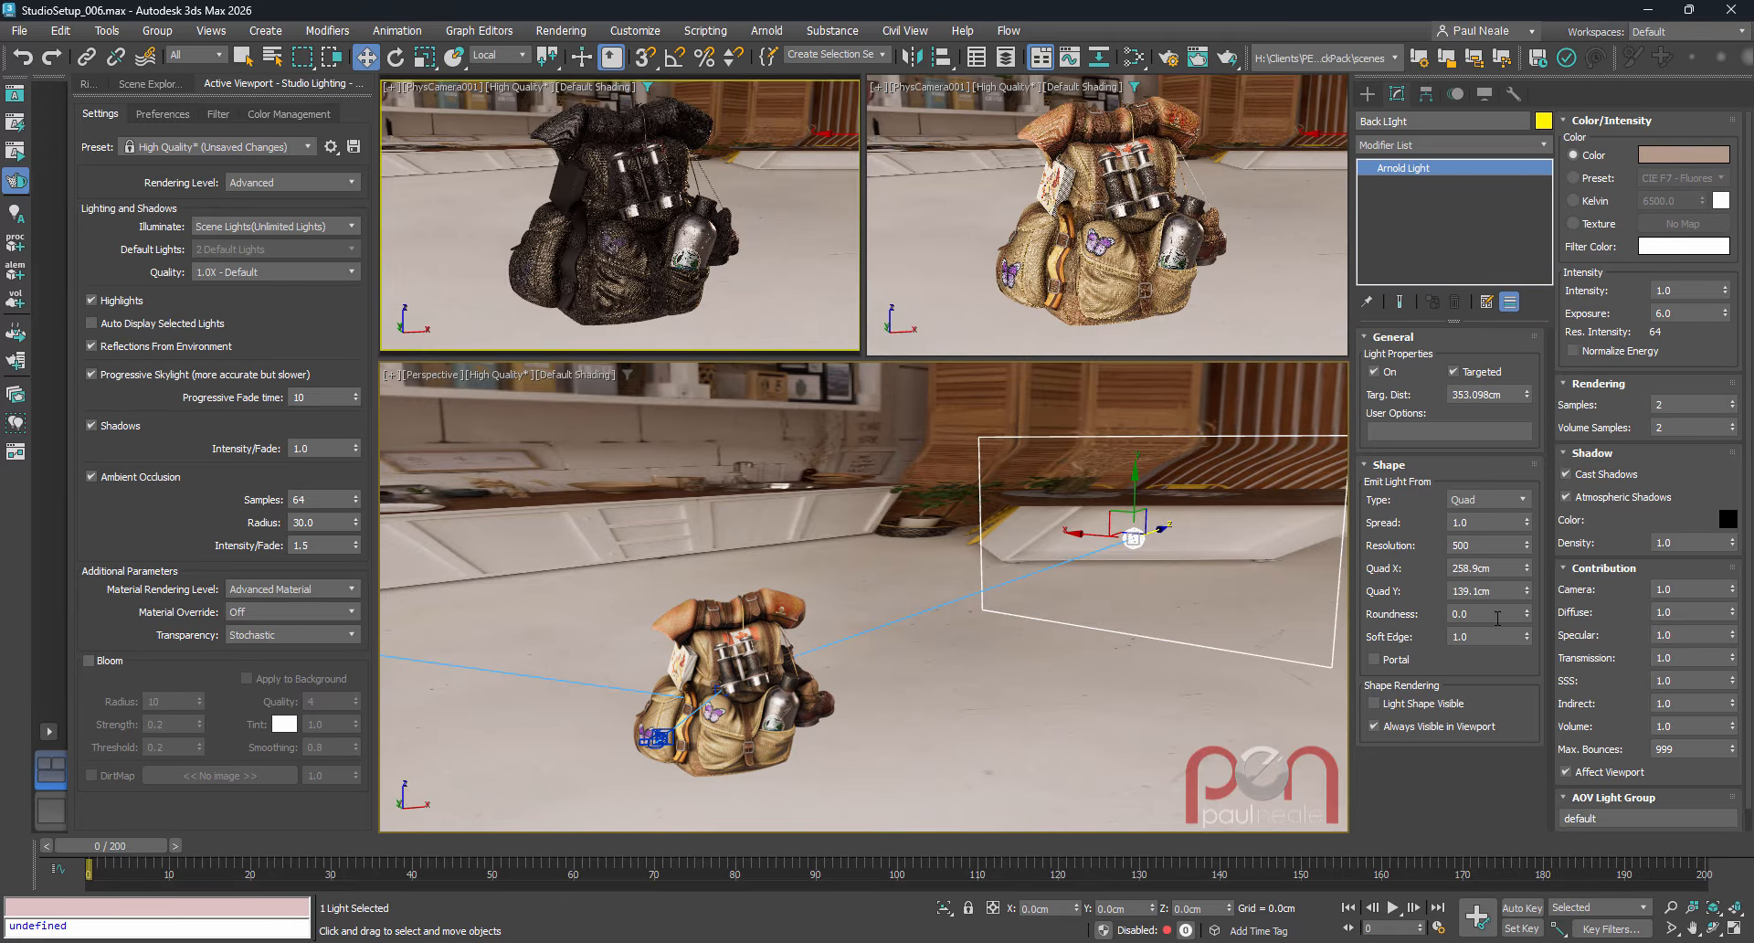
# - Reset the back light's exposure to 0 and set its intensity to 105.5
pyautogui.rightClick(1726, 315)
pyautogui.moveTo(1725, 290); pyautogui.dragTo(1676, 924)
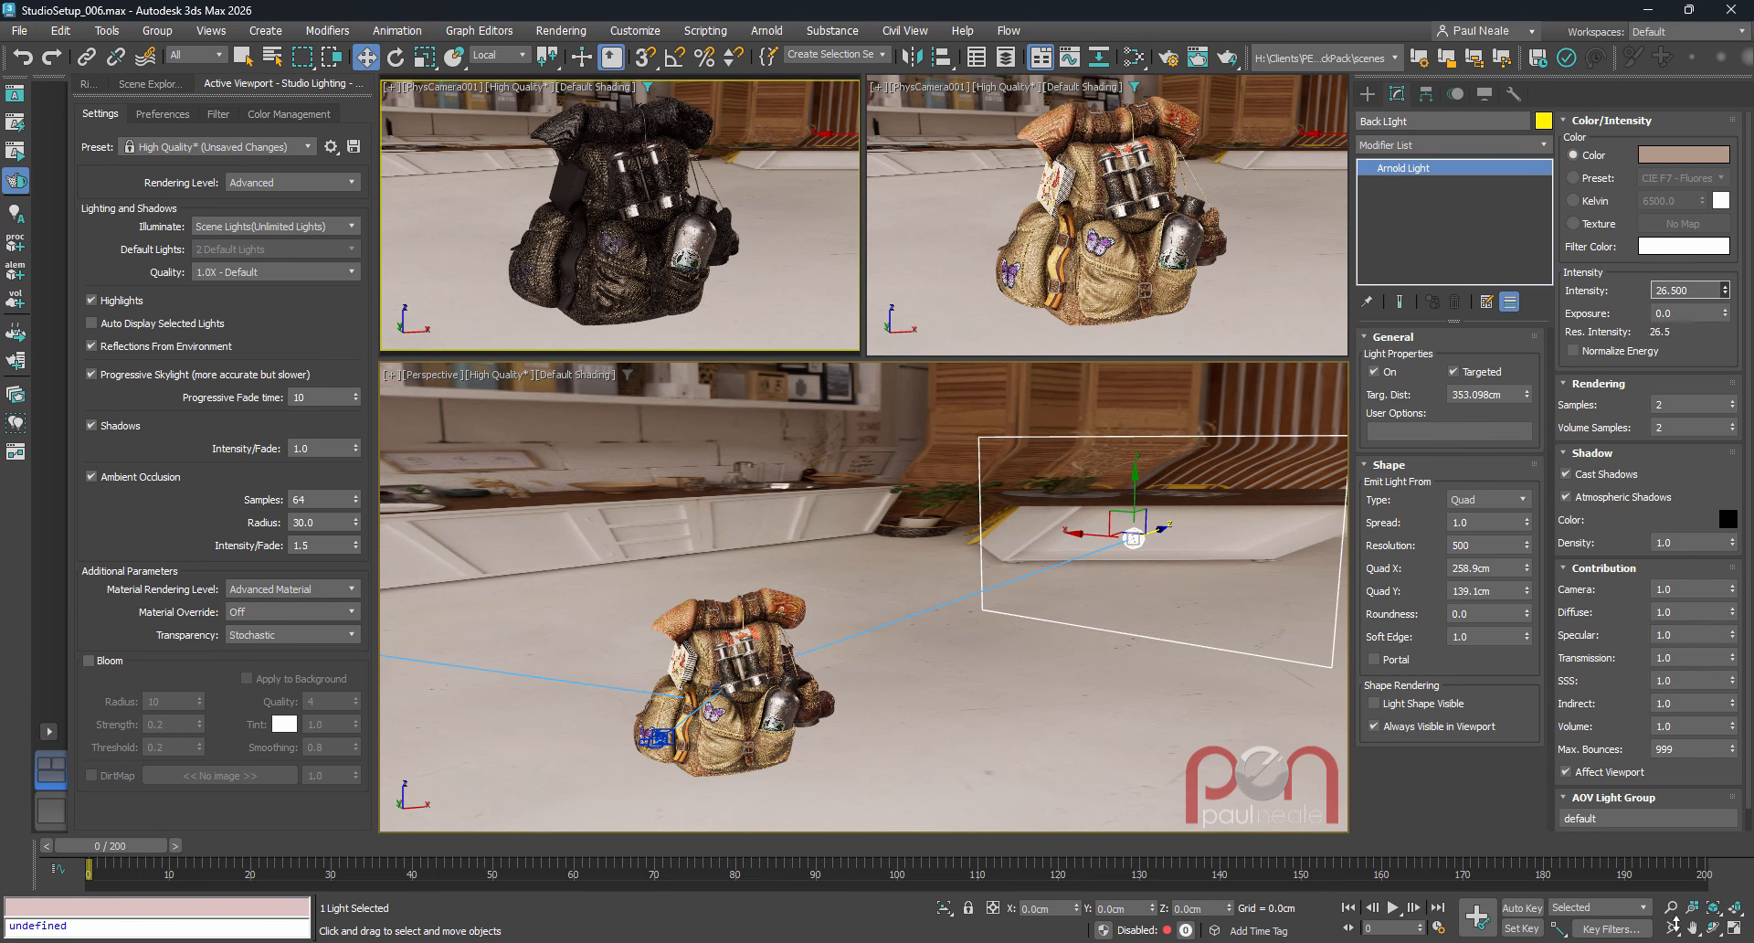
pyautogui.moveTo(1543, 358); pyautogui.dragTo(1430, 353)
# - Move the back light closer to and around the backpack, to a target distance of about 265 cm
pyautogui.keyDown('alt'); pyautogui.moveTo(1049, 591); pyautogui.dragTo(1026, 614, button='middle'); pyautogui.keyUp('alt')
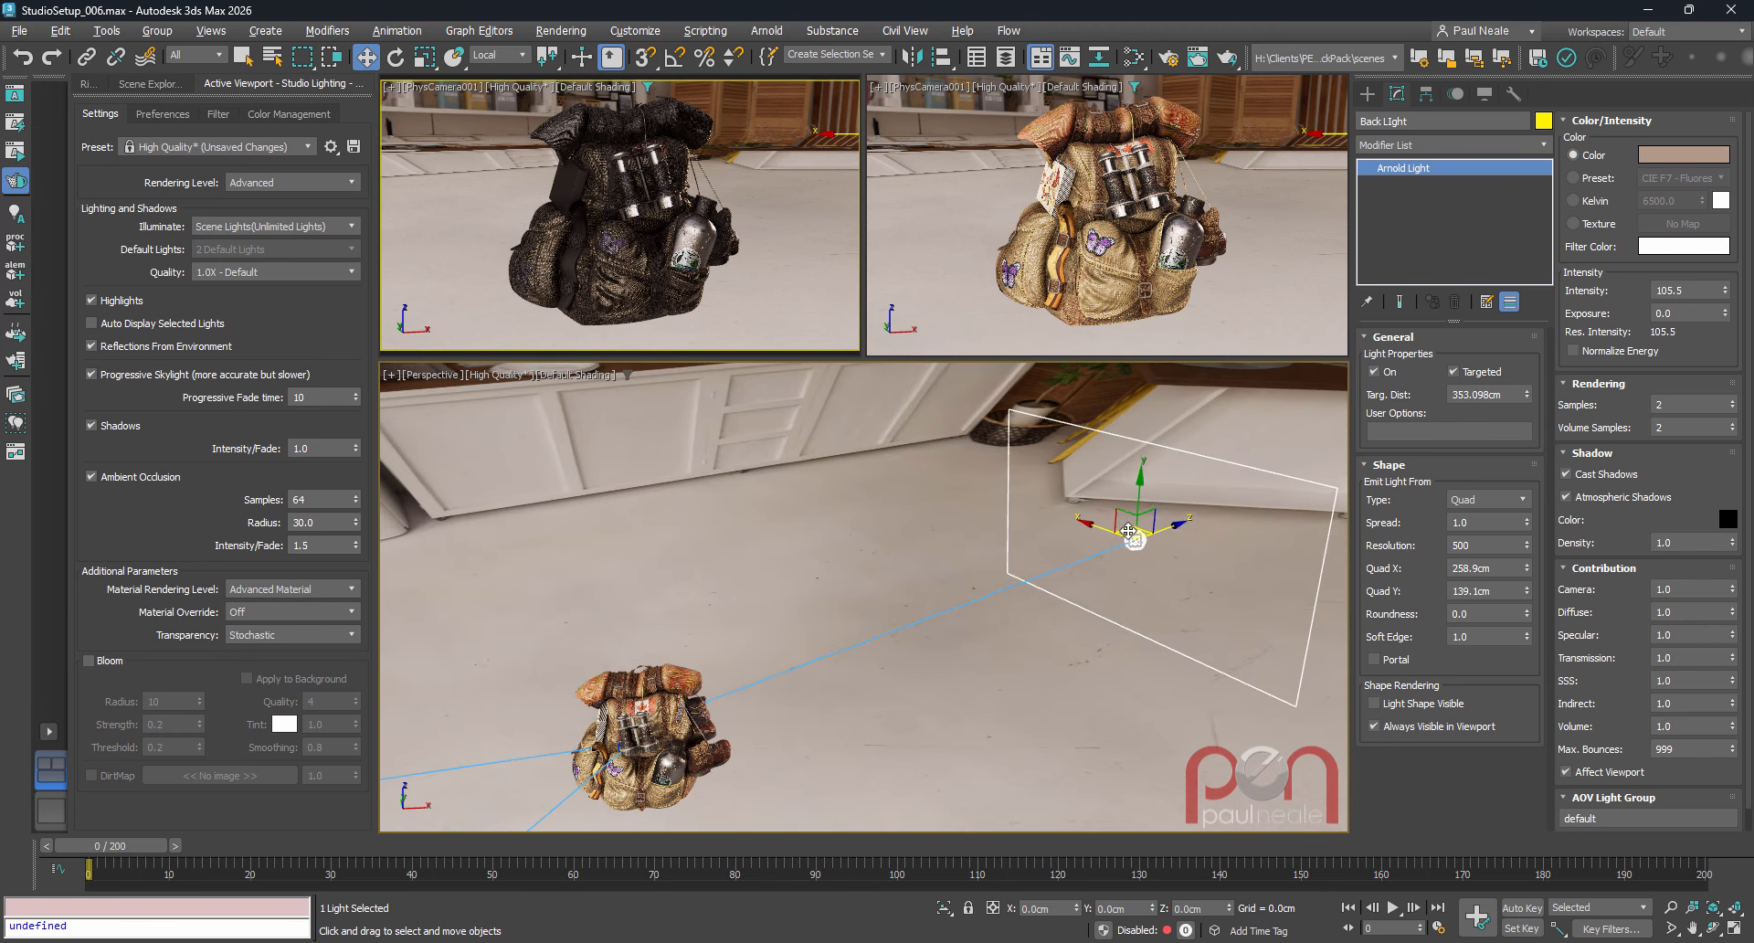
pyautogui.moveTo(1128, 531); pyautogui.dragTo(1139, 606)
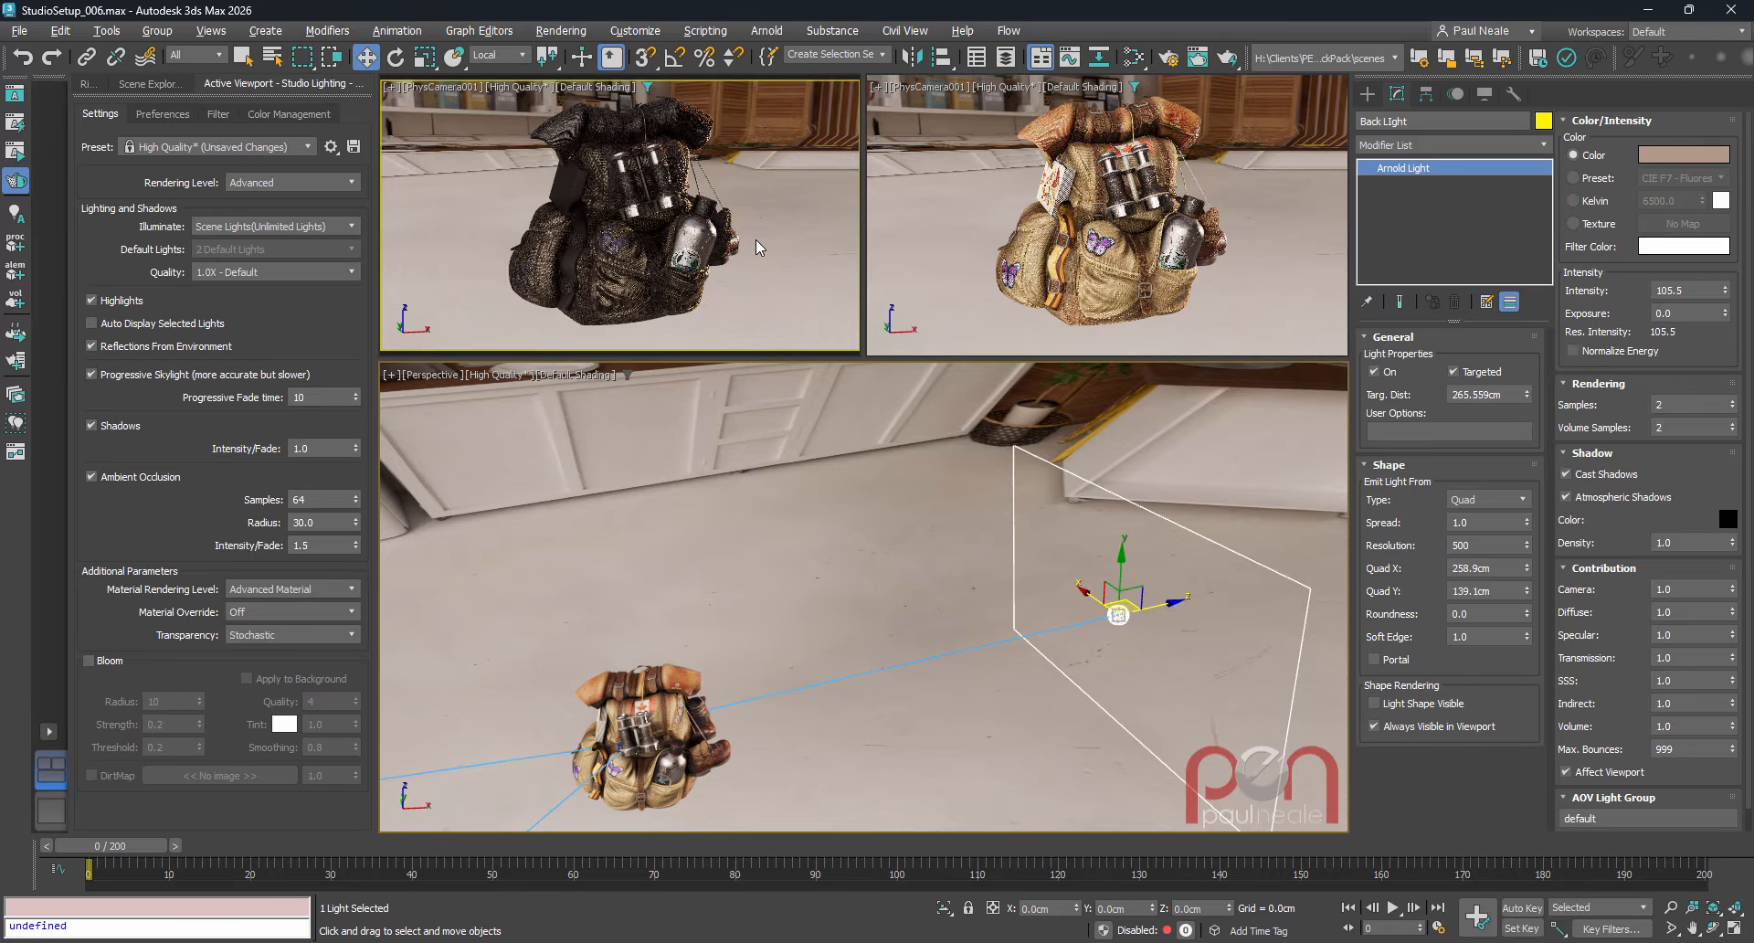
pyautogui.rightClick(757, 245)
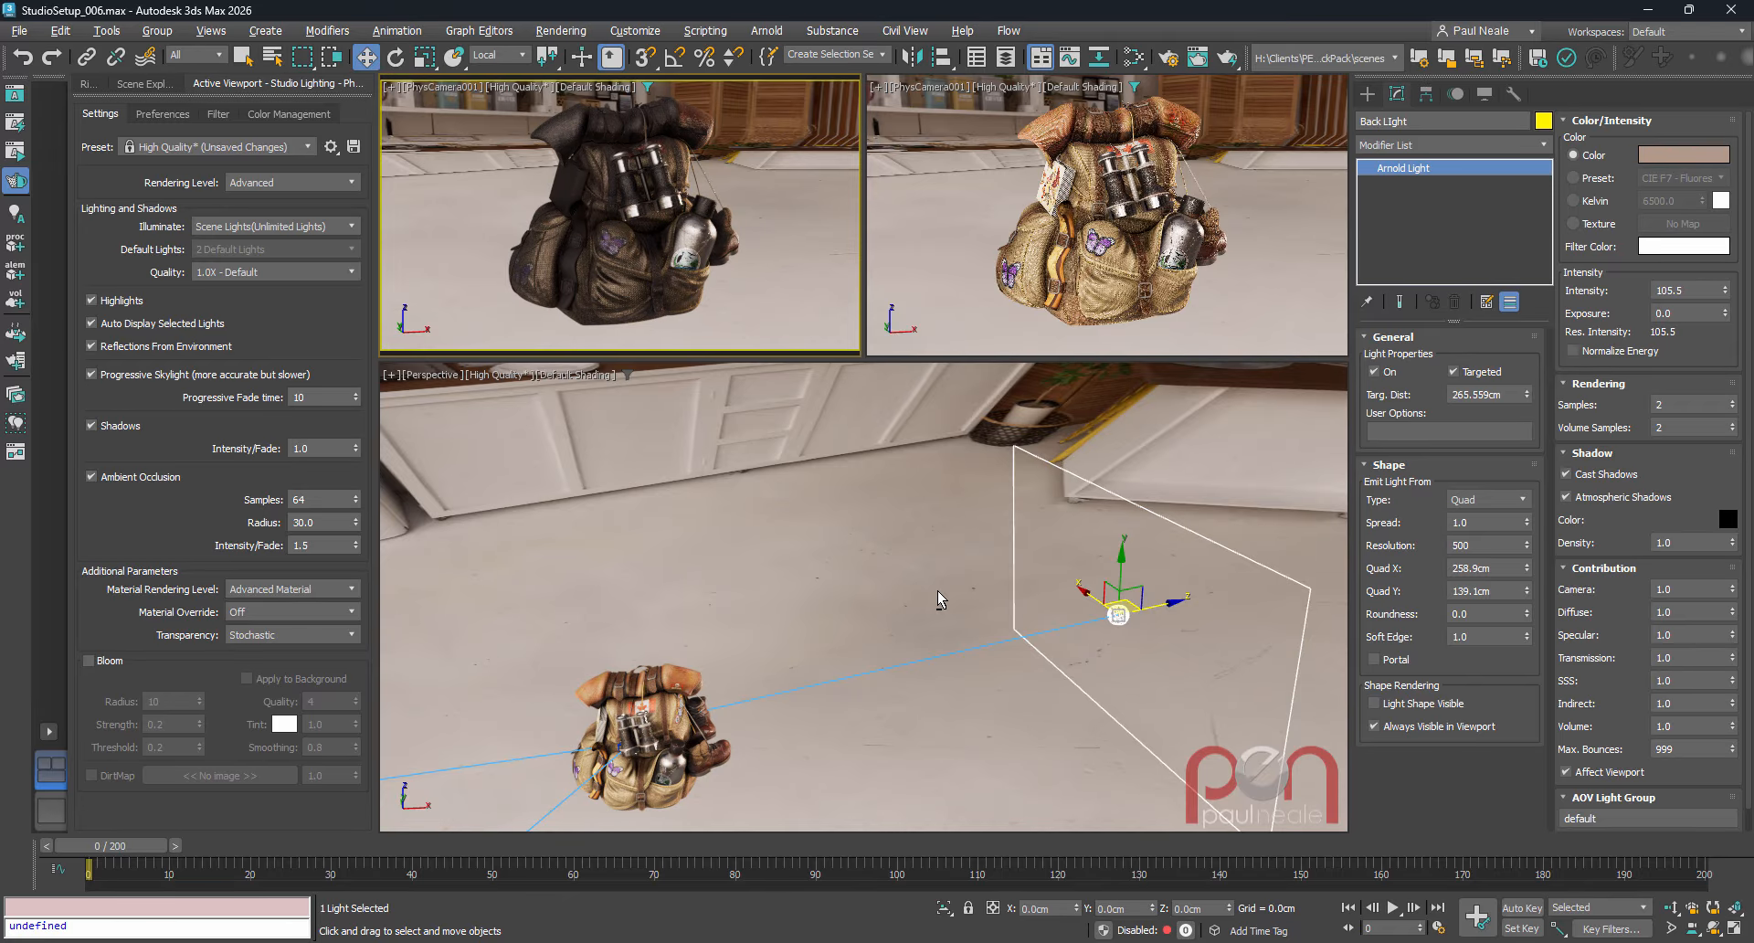
pyautogui.keyDown('alt'); pyautogui.moveTo(941, 599); pyautogui.dragTo(924, 634, button='middle'); pyautogui.keyUp('alt')
pyautogui.moveTo(1140, 596); pyautogui.dragTo(1130, 629)
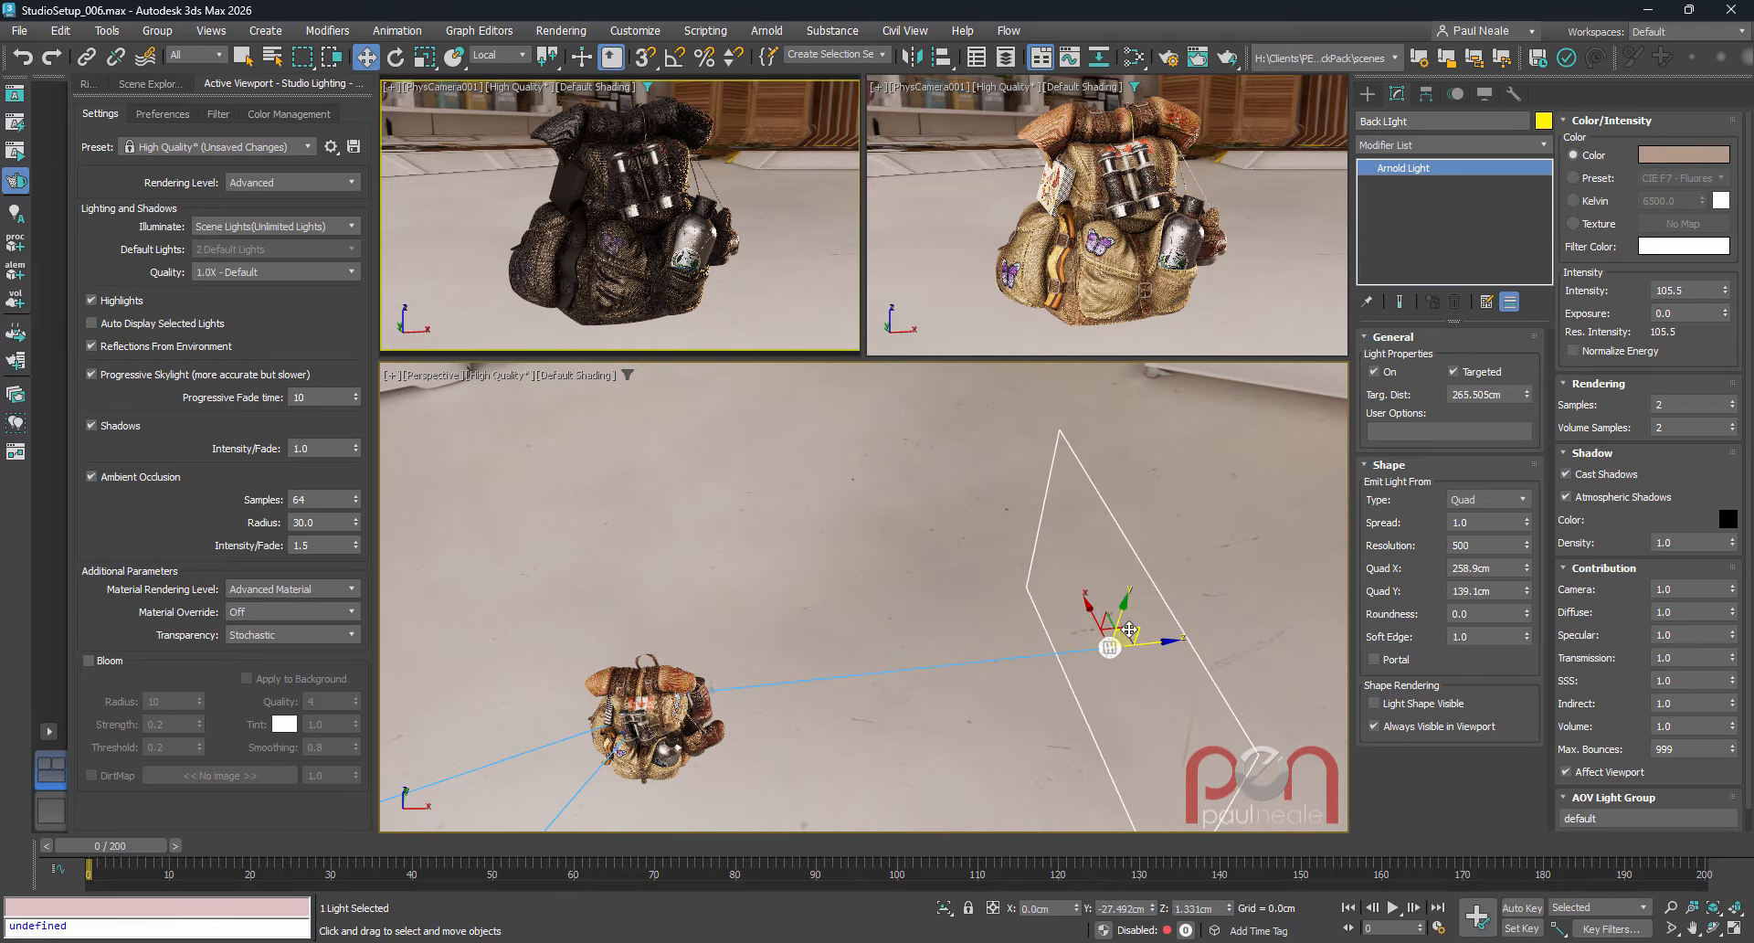
pyautogui.rightClick(1129, 629)
pyautogui.keyDown('alt'); pyautogui.moveTo(1150, 586); pyautogui.dragTo(1129, 605, button='middle'); pyautogui.keyUp('alt')
pyautogui.moveTo(1151, 592)
pyautogui.mouseDown()
pyautogui.moveTo(1144, 624)
pyautogui.moveTo(1147, 600)
pyautogui.mouseUp()
pyautogui.keyDown('alt'); pyautogui.moveTo(892, 566); pyautogui.dragTo(963, 638, button='middle'); pyautogui.keyUp('alt')
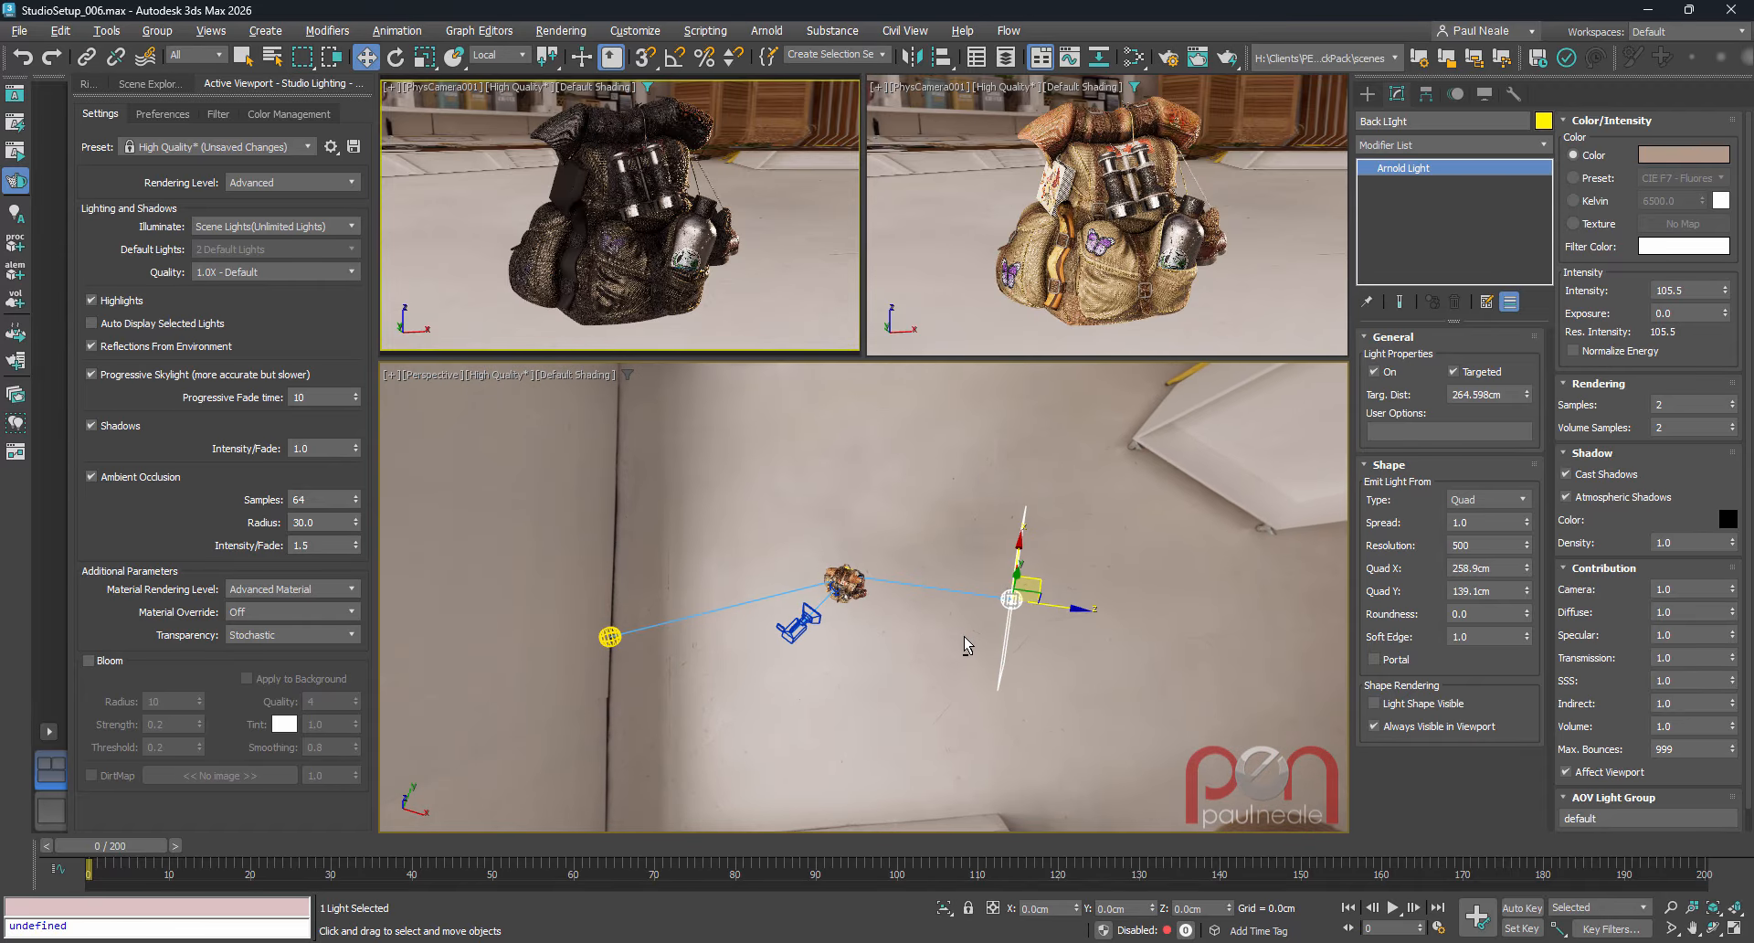
# - Toggle the HDRI environment map's Ground Projection off and back on, and set its tripod height to 436 cm
pyautogui.scroll(5, 803, 617)
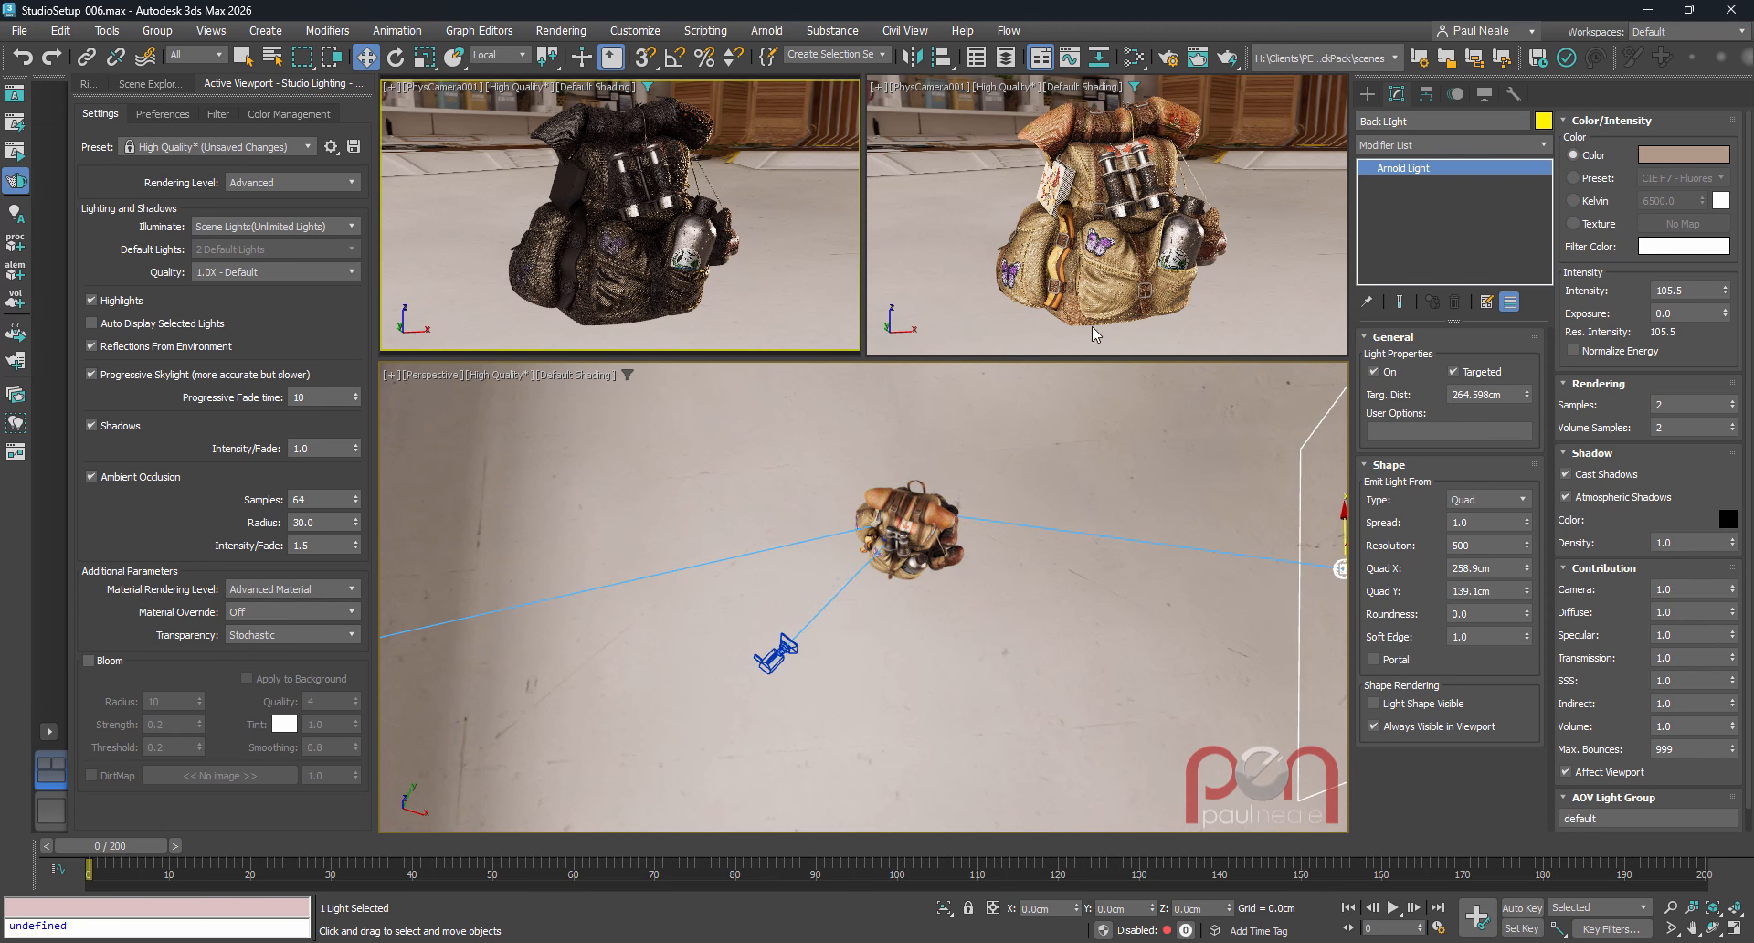
pyautogui.scroll(-5, 973, 578)
pyautogui.keyDown('alt'); pyautogui.moveTo(983, 622); pyautogui.dragTo(998, 505, button='middle'); pyautogui.keyUp('alt')
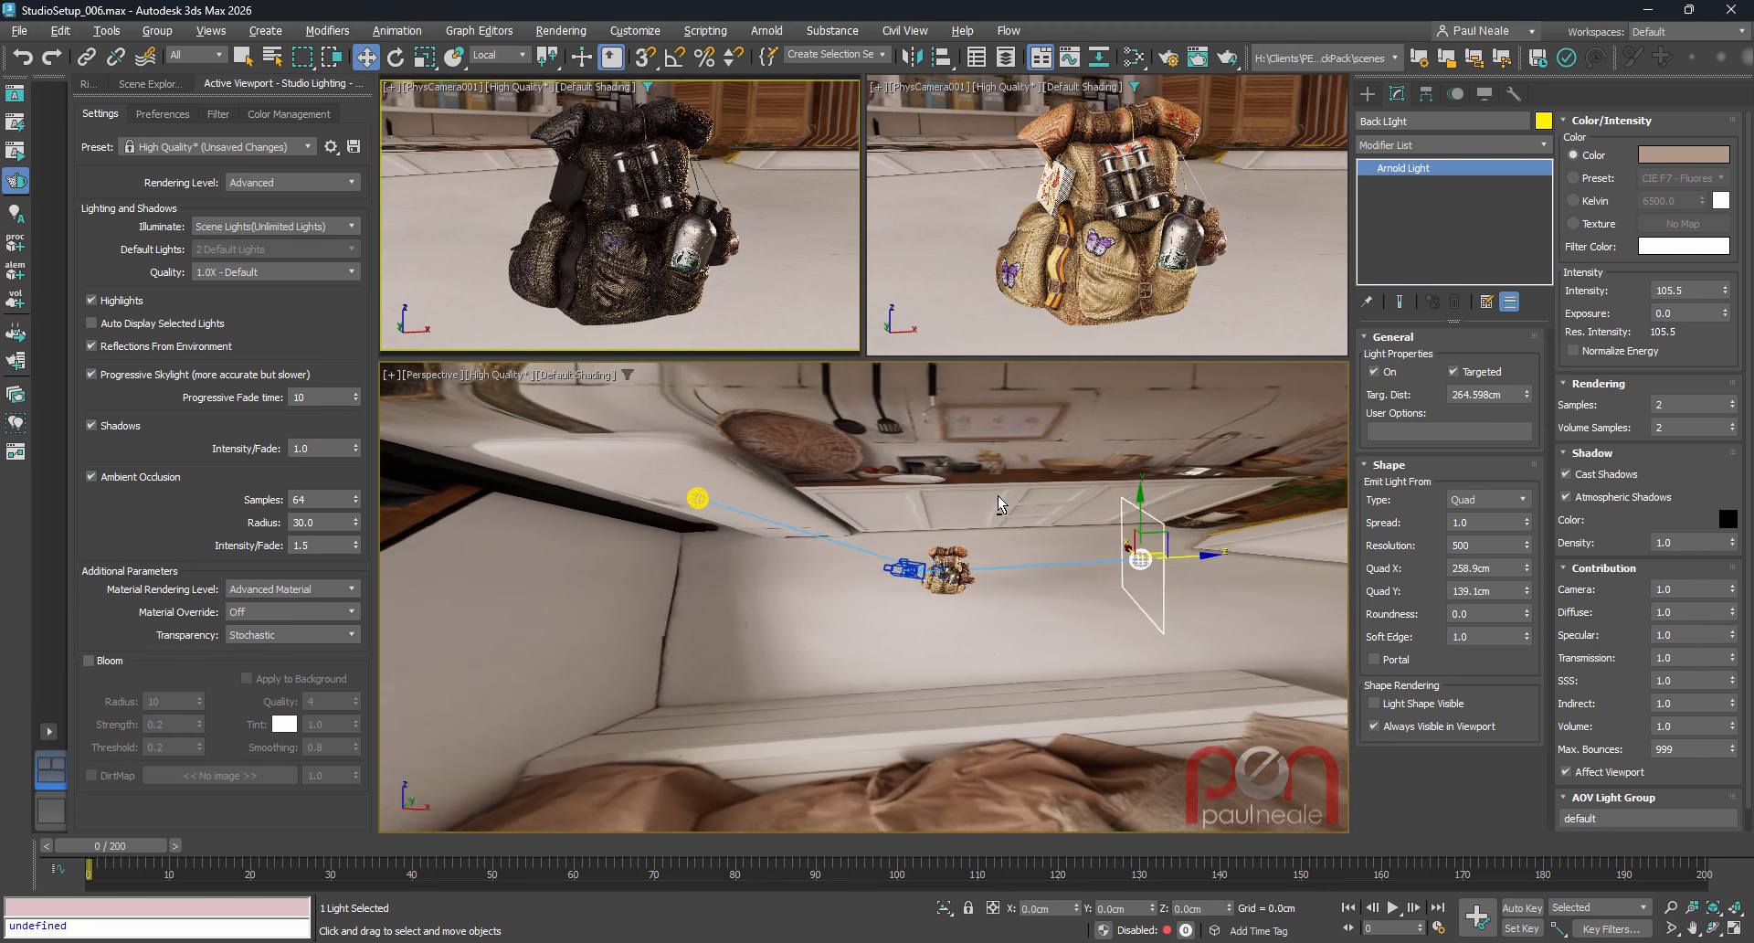
pyautogui.moveTo(1006, 565); pyautogui.dragTo(941, 660, button='middle')
pyautogui.press('m')
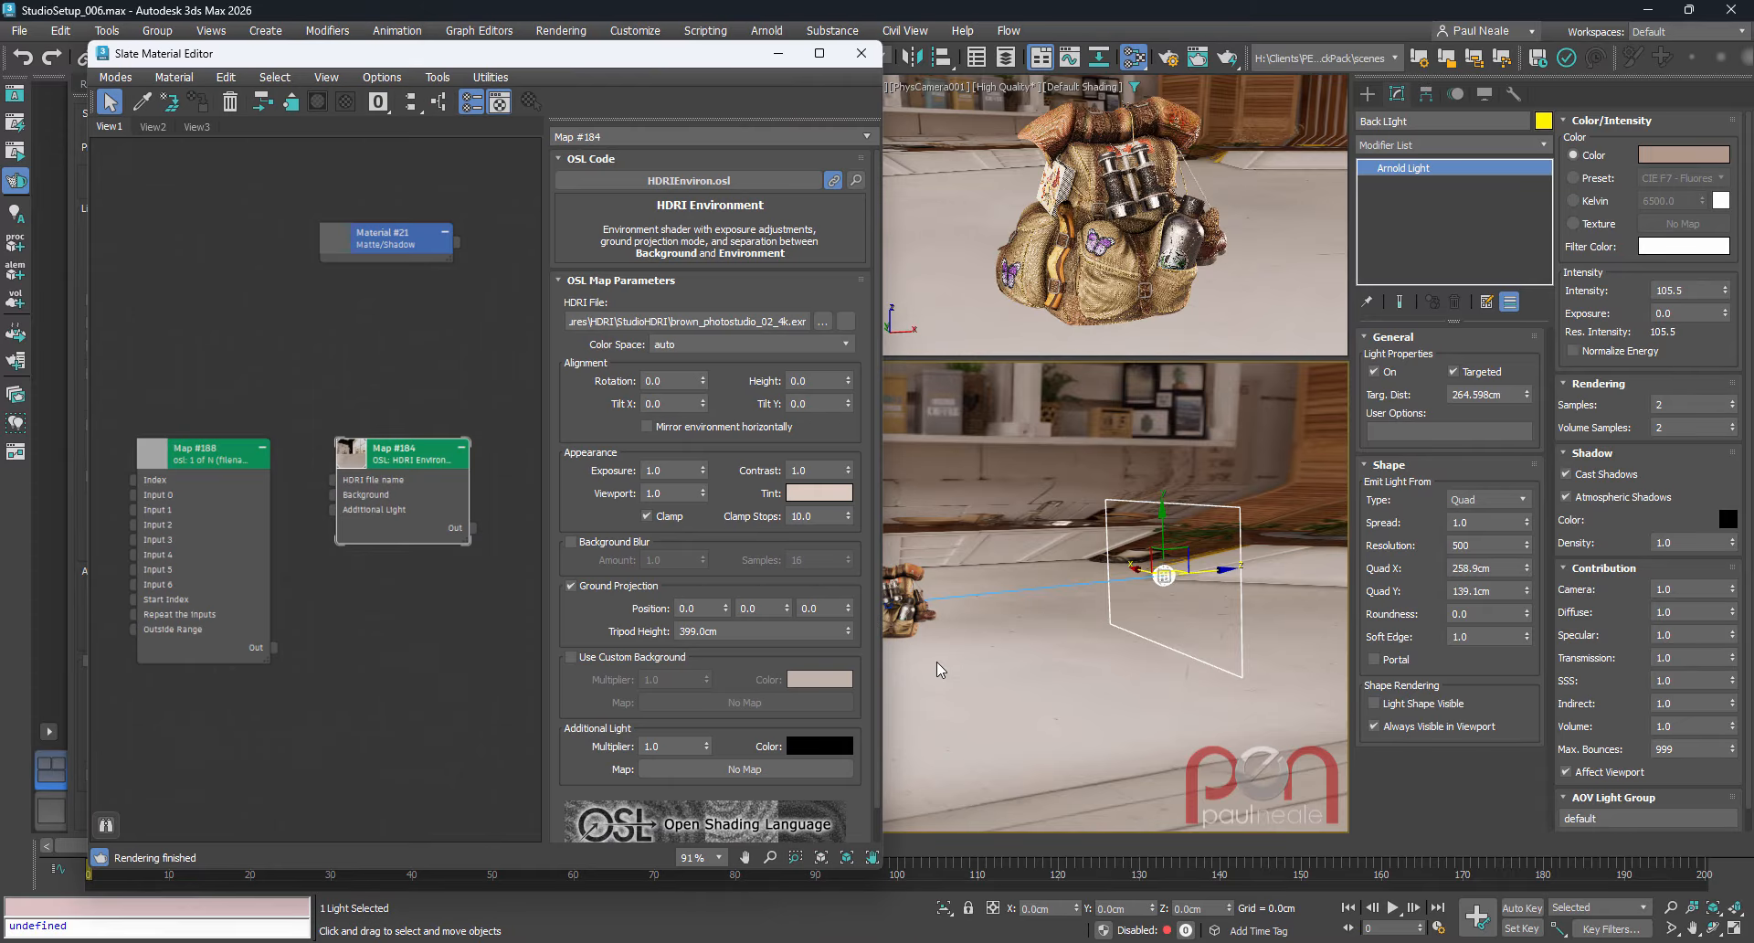
pyautogui.moveTo(966, 683); pyautogui.dragTo(1062, 656, button='middle')
pyautogui.click(574, 589)
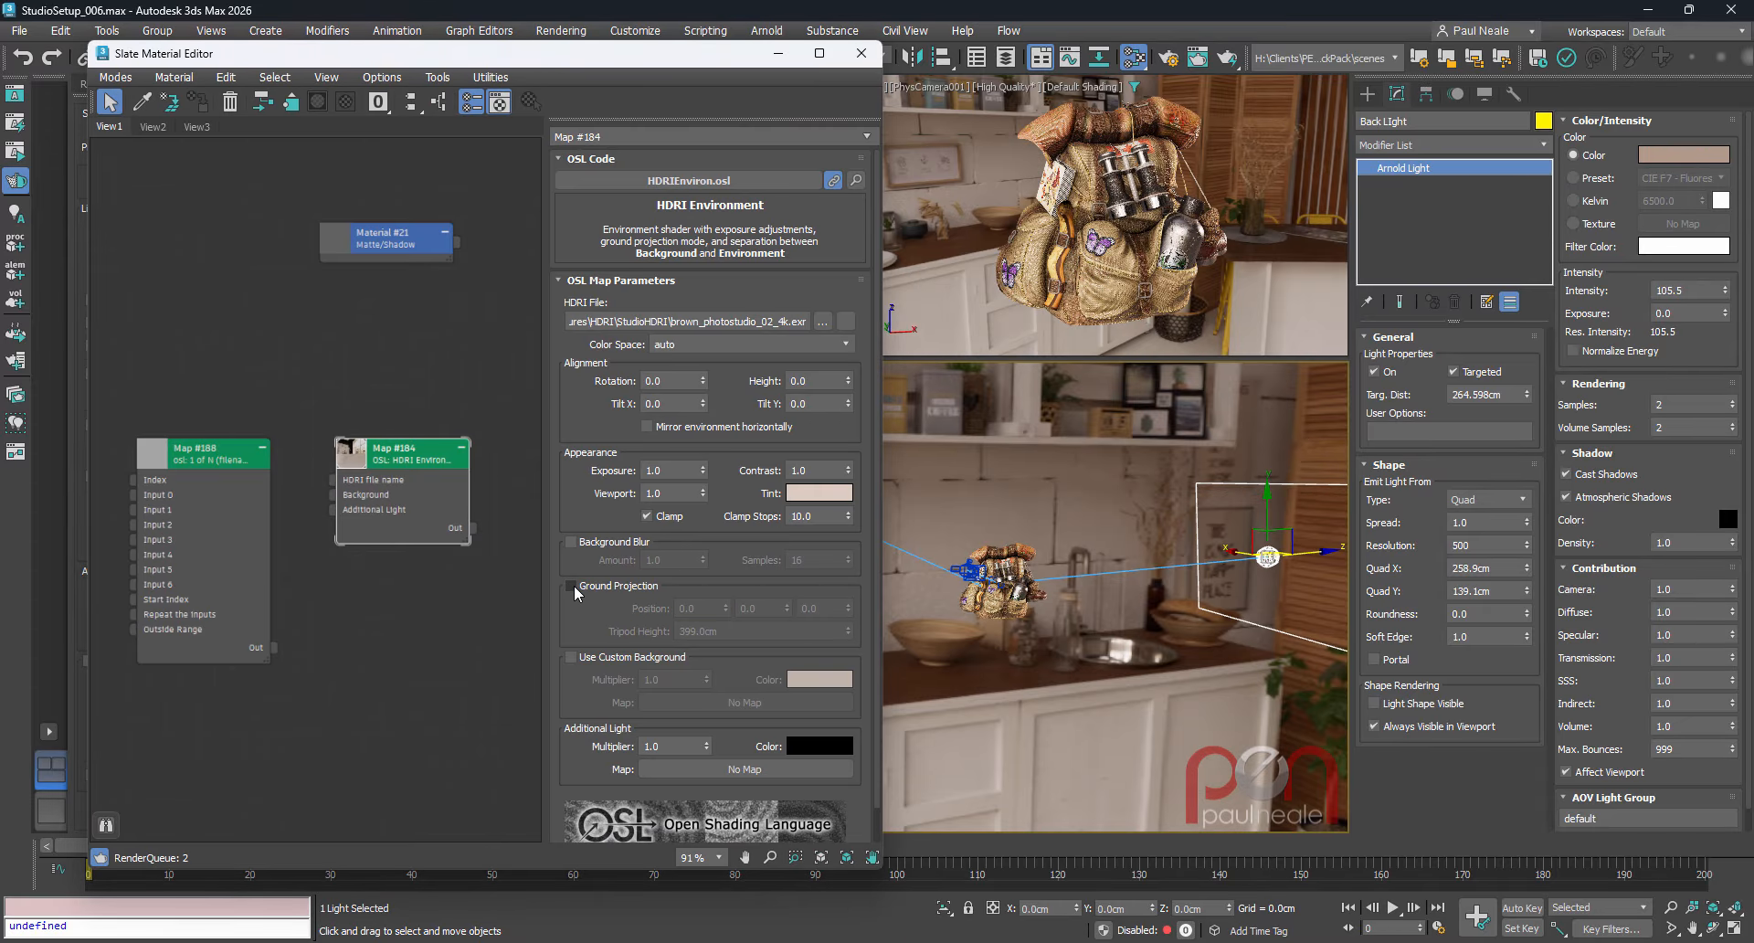
pyautogui.click(573, 588)
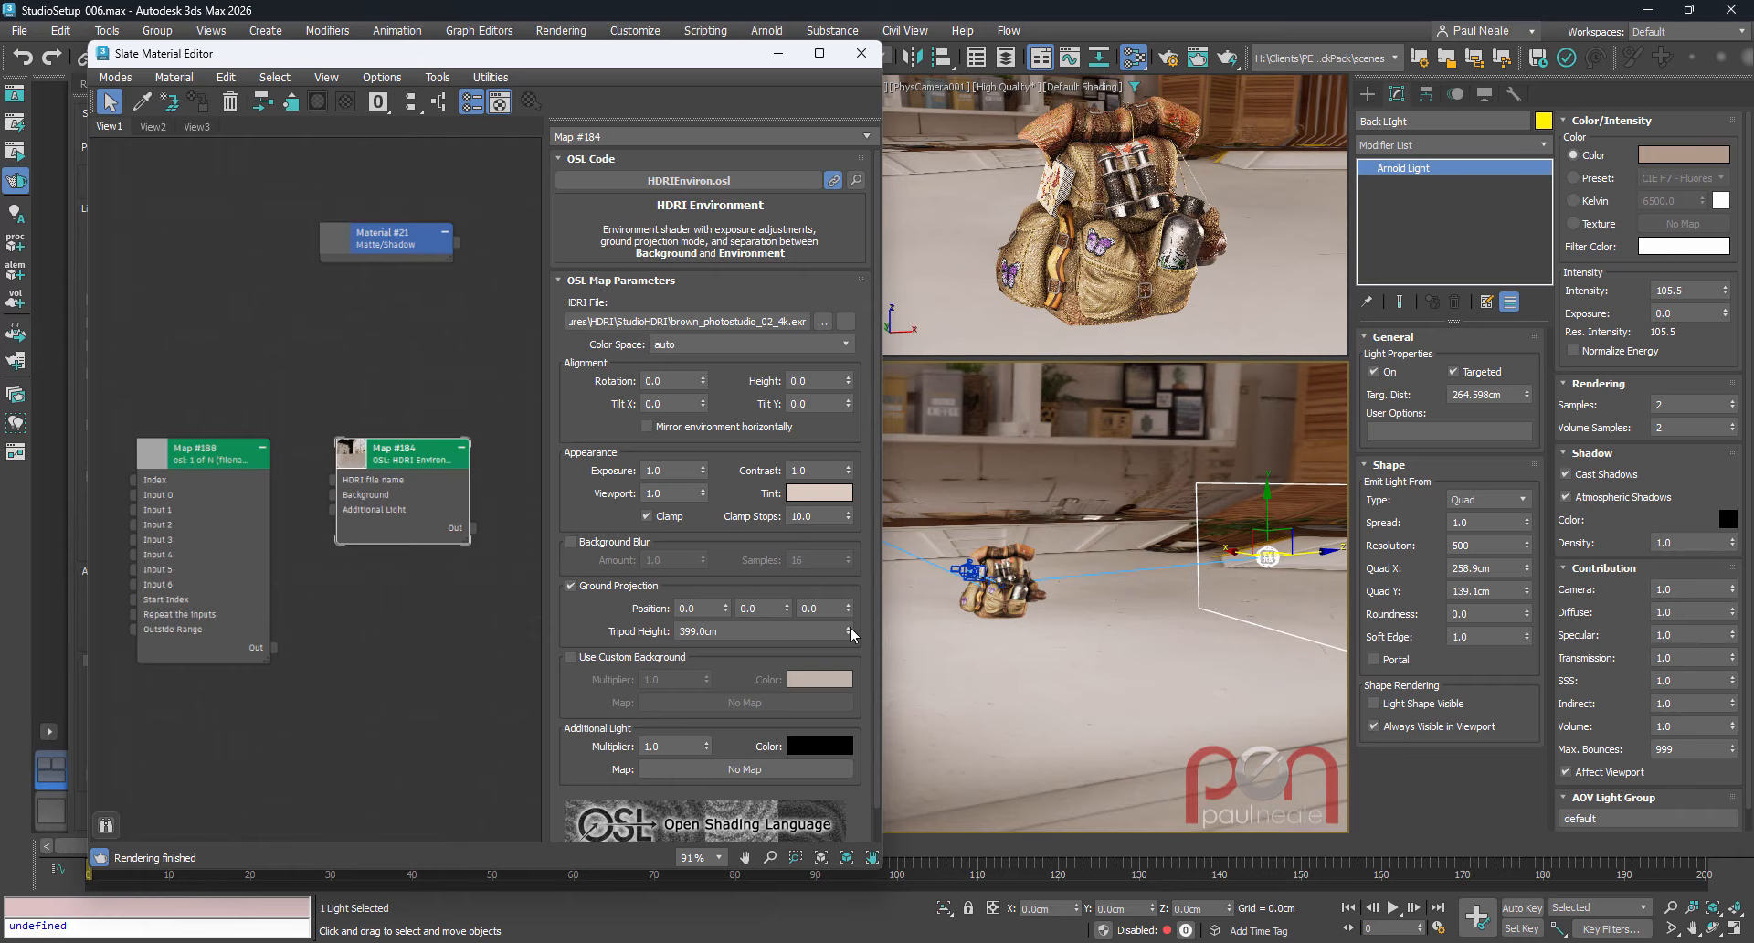
pyautogui.moveTo(852, 634); pyautogui.dragTo(861, 592)
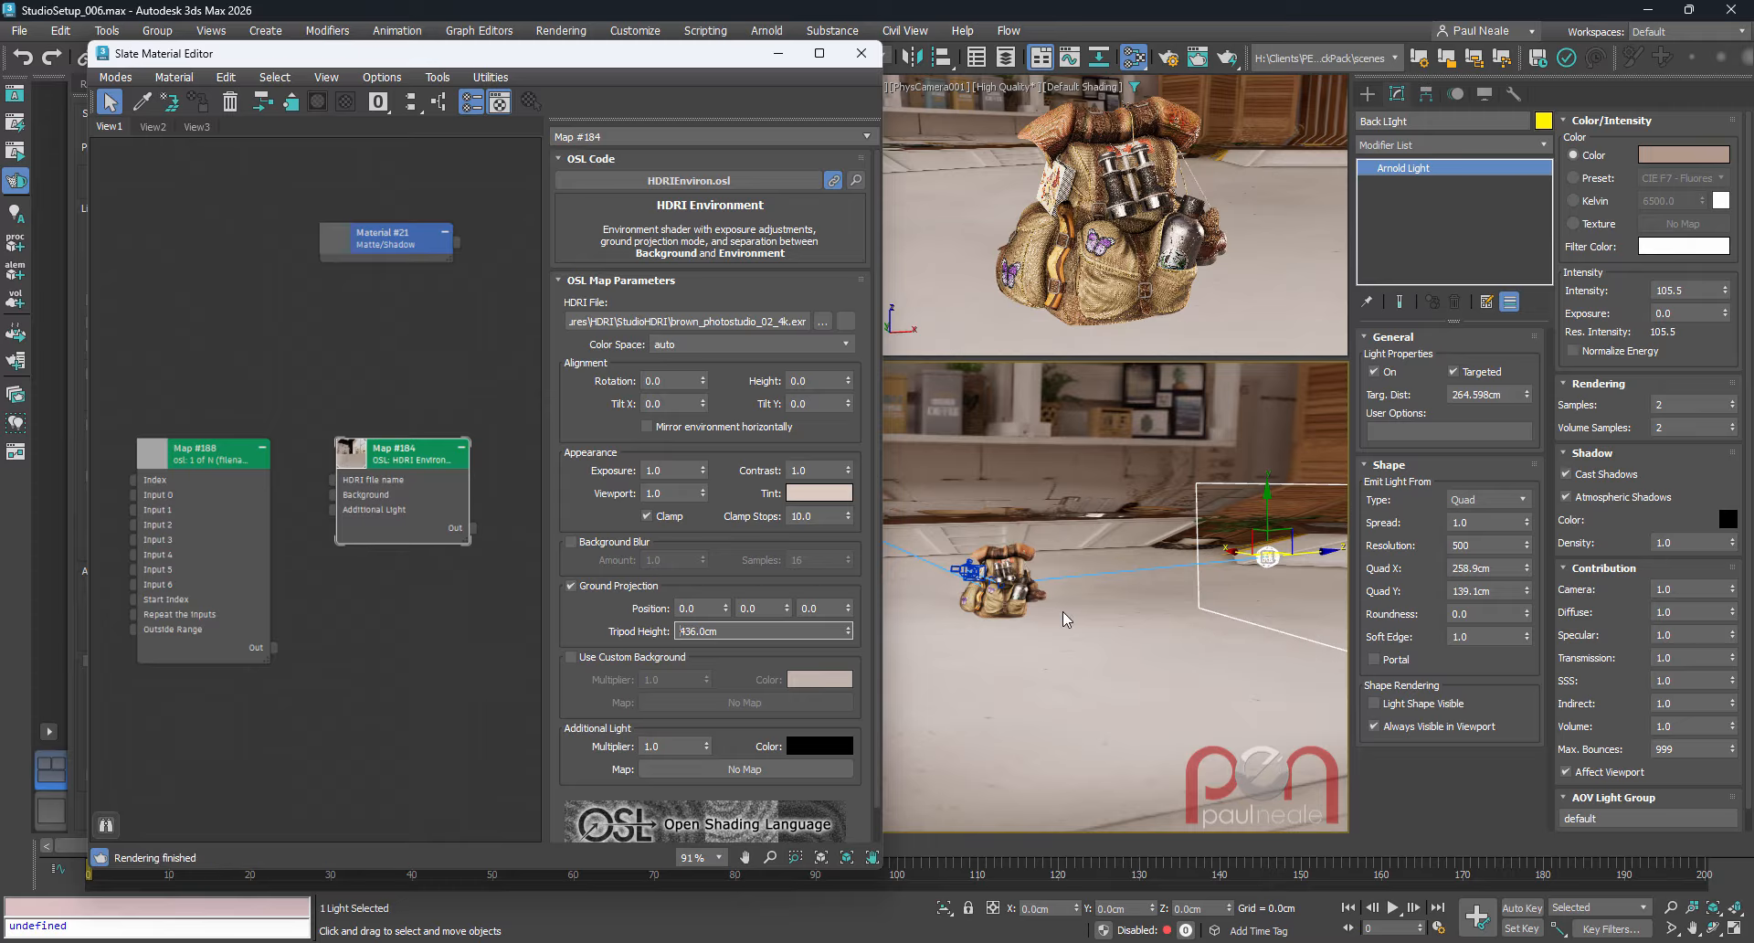
# - Enable a custom background on the HDRI environment map with a color sampled from the floor, about D1C8C3
pyautogui.moveTo(1041, 599)
pyautogui.keyDown('alt'); pyautogui.mouseDown(button='middle')
pyautogui.moveTo(1034, 634)
pyautogui.moveTo(973, 584)
pyautogui.moveTo(952, 595)
pyautogui.moveTo(1060, 603)
pyautogui.mouseUp(button='middle'); pyautogui.keyUp('alt')
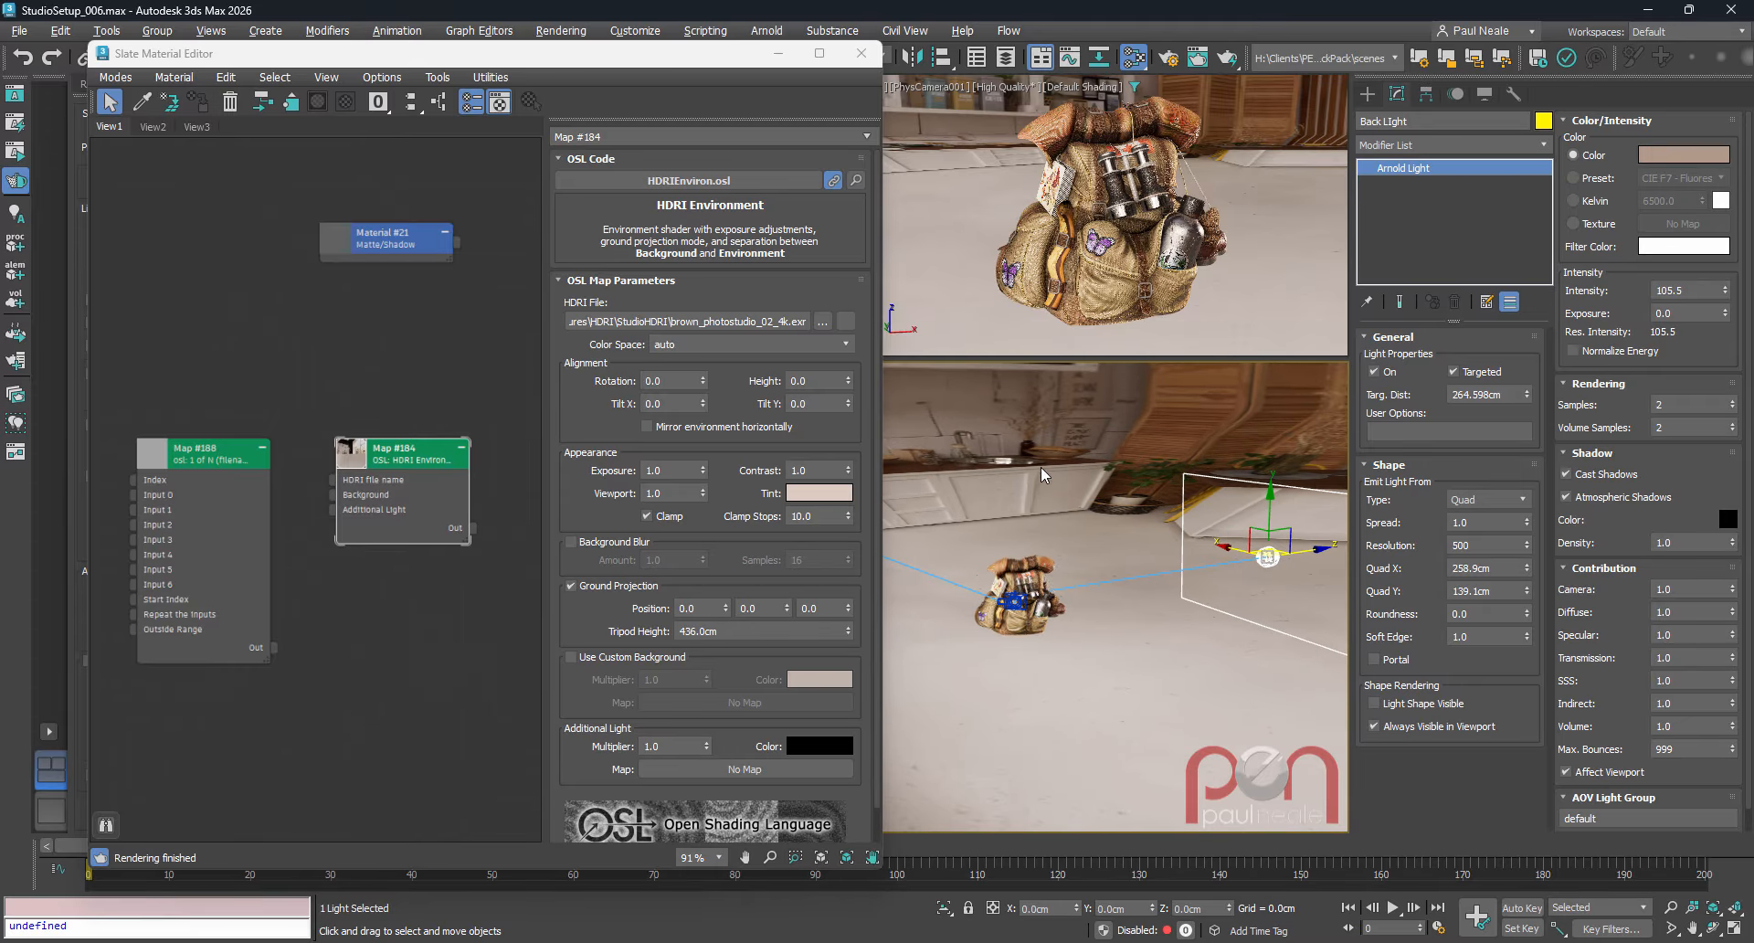
pyautogui.click(572, 658)
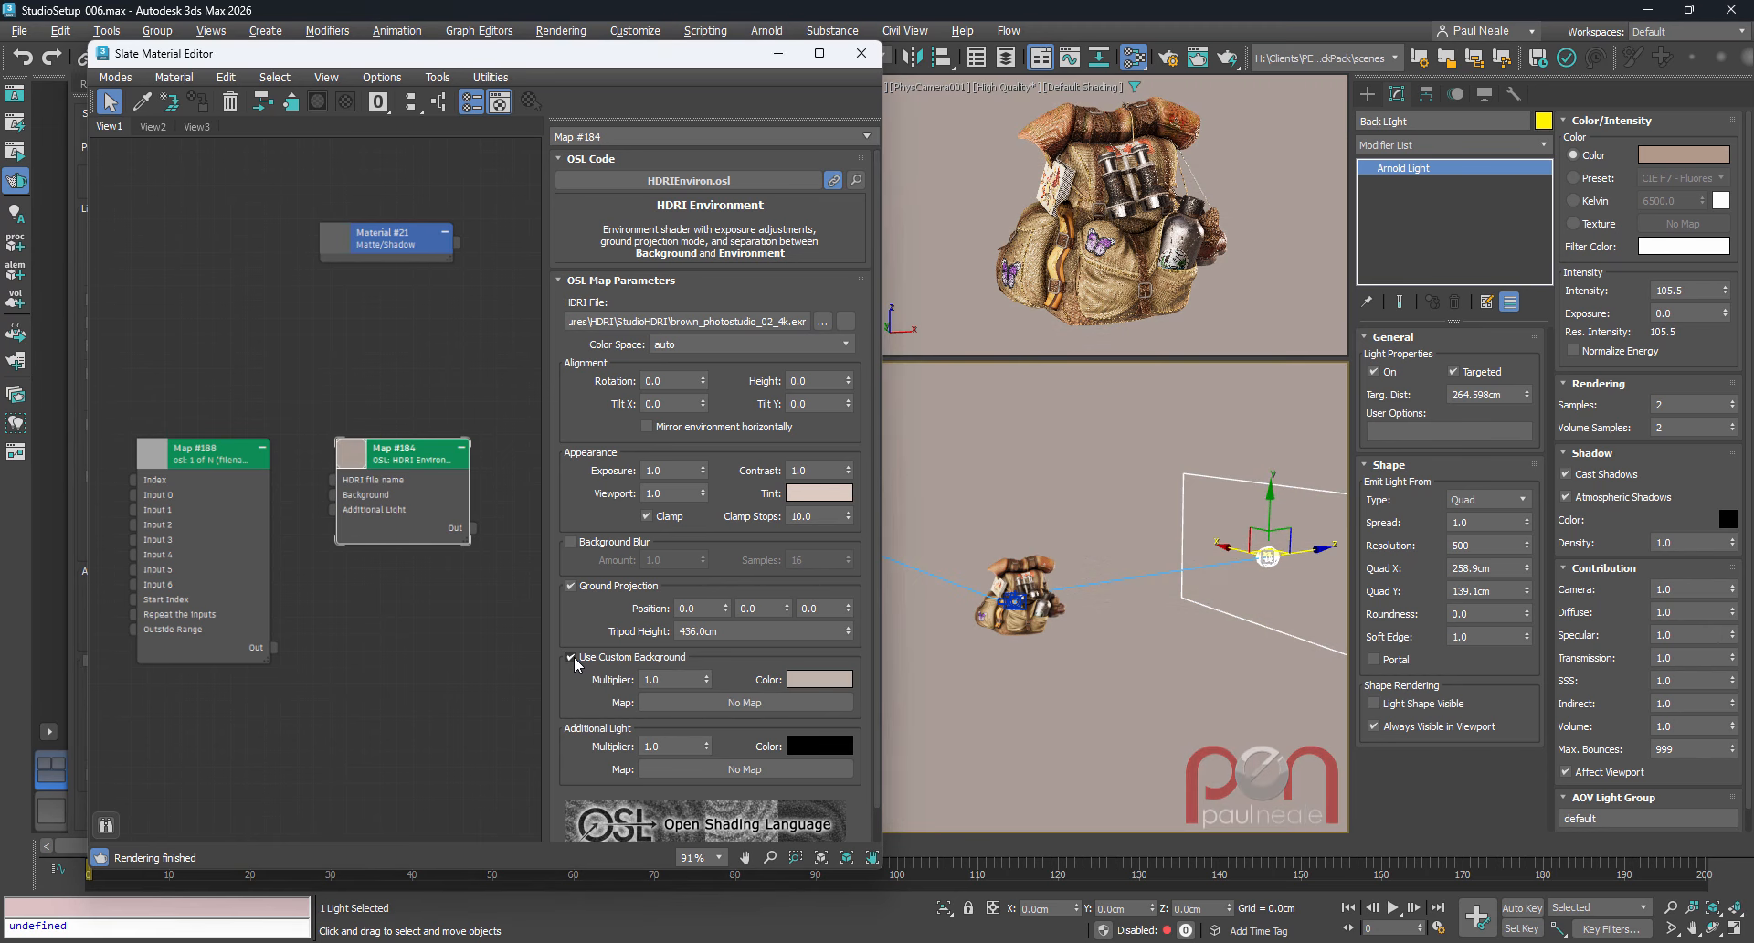
pyautogui.click(820, 680)
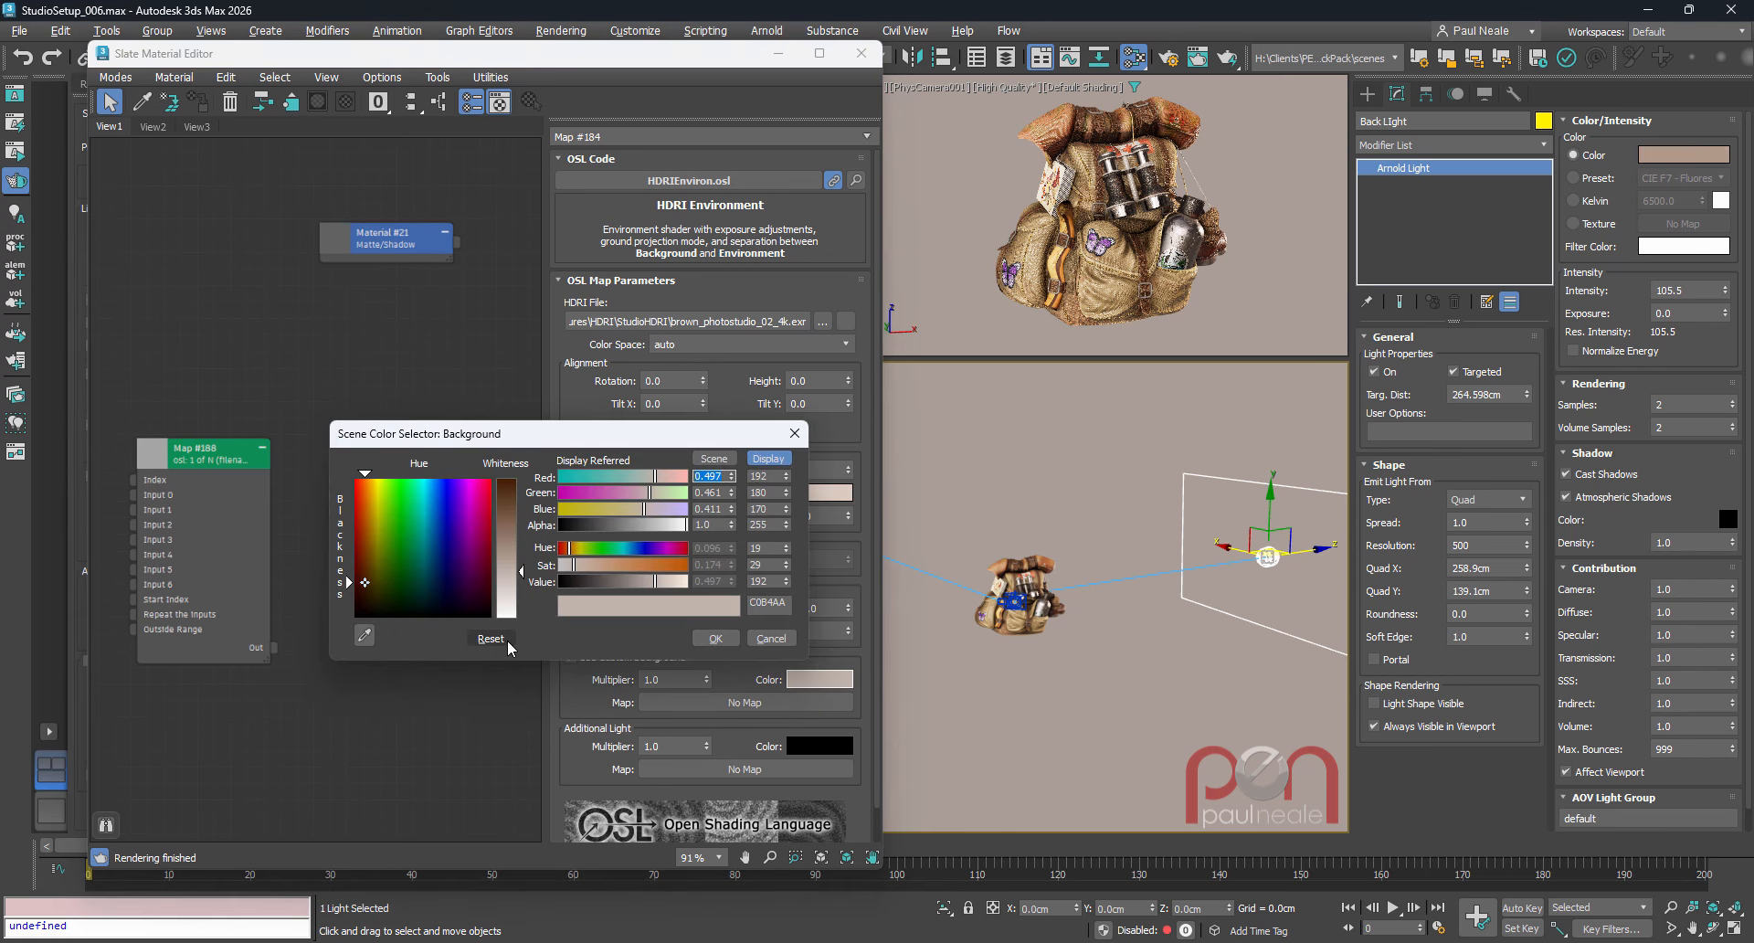
pyautogui.click(770, 639)
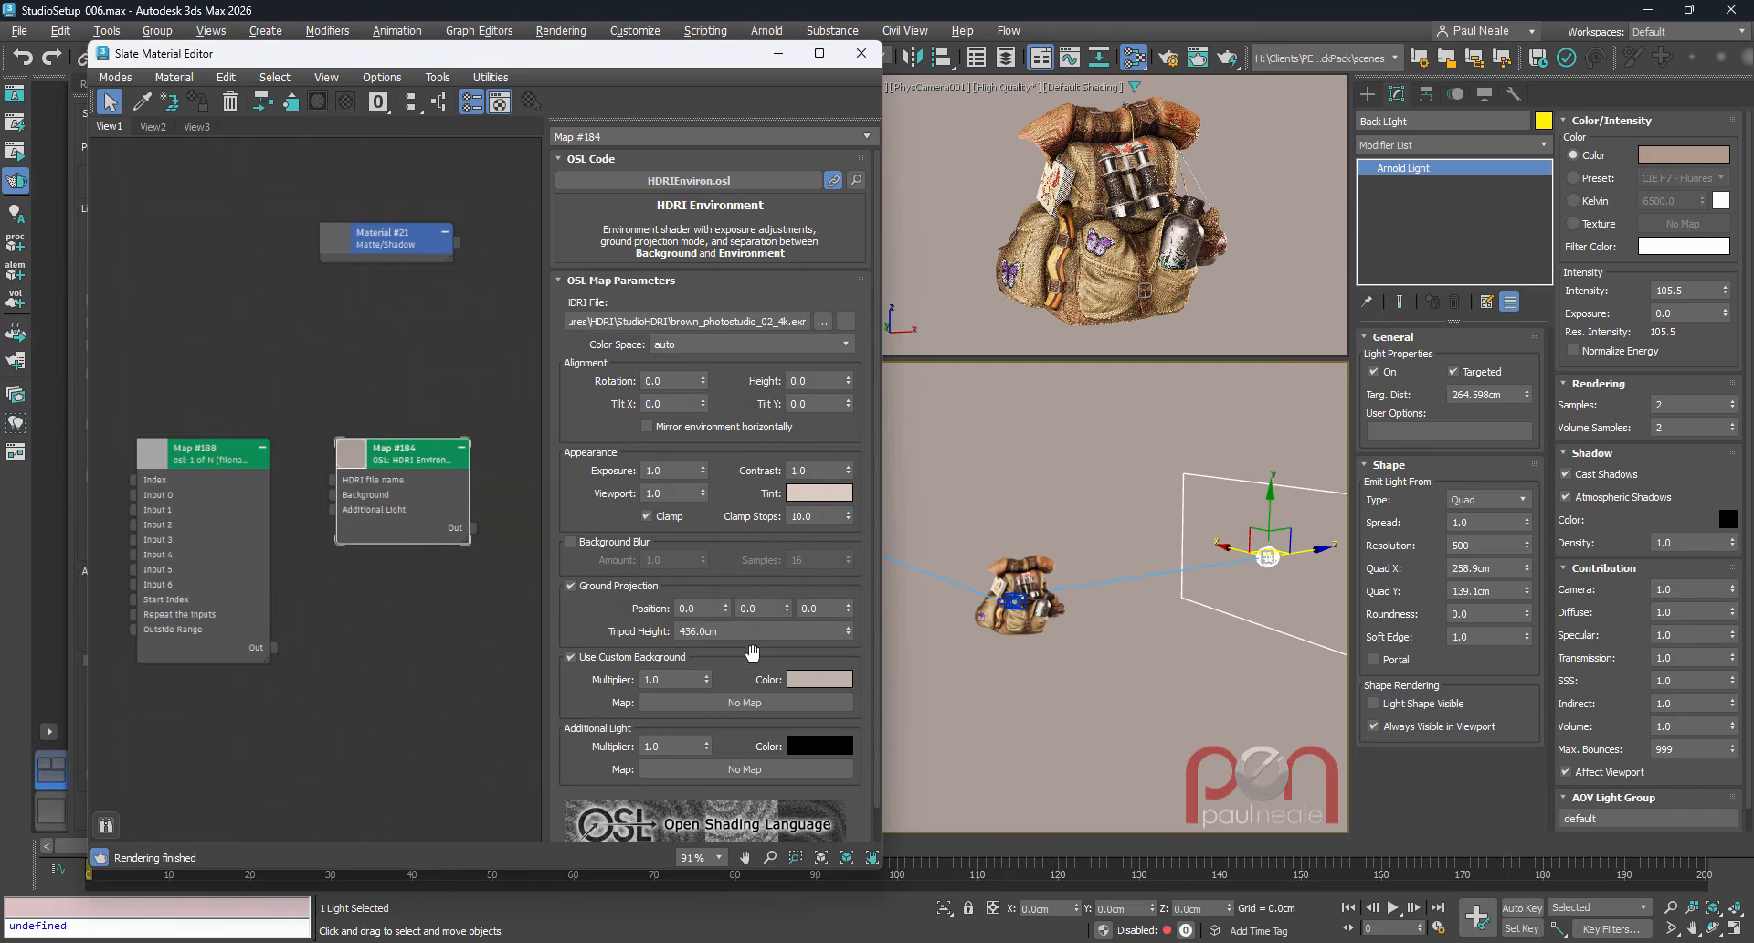
pyautogui.click(821, 679)
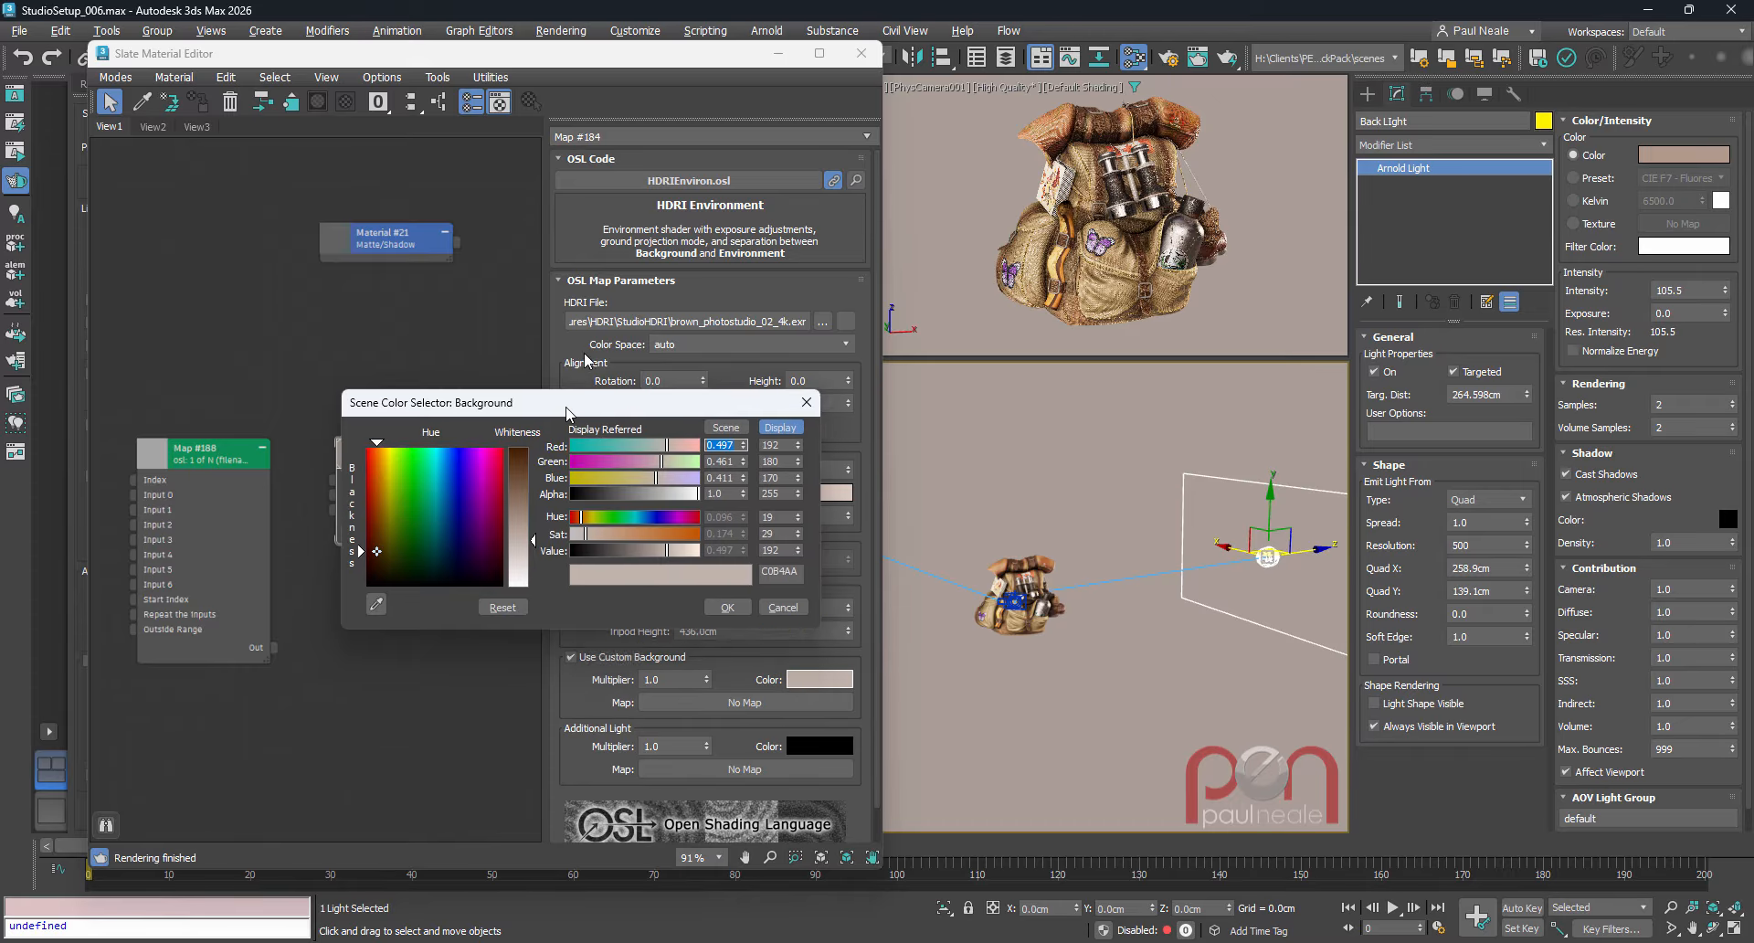
pyautogui.click(572, 658)
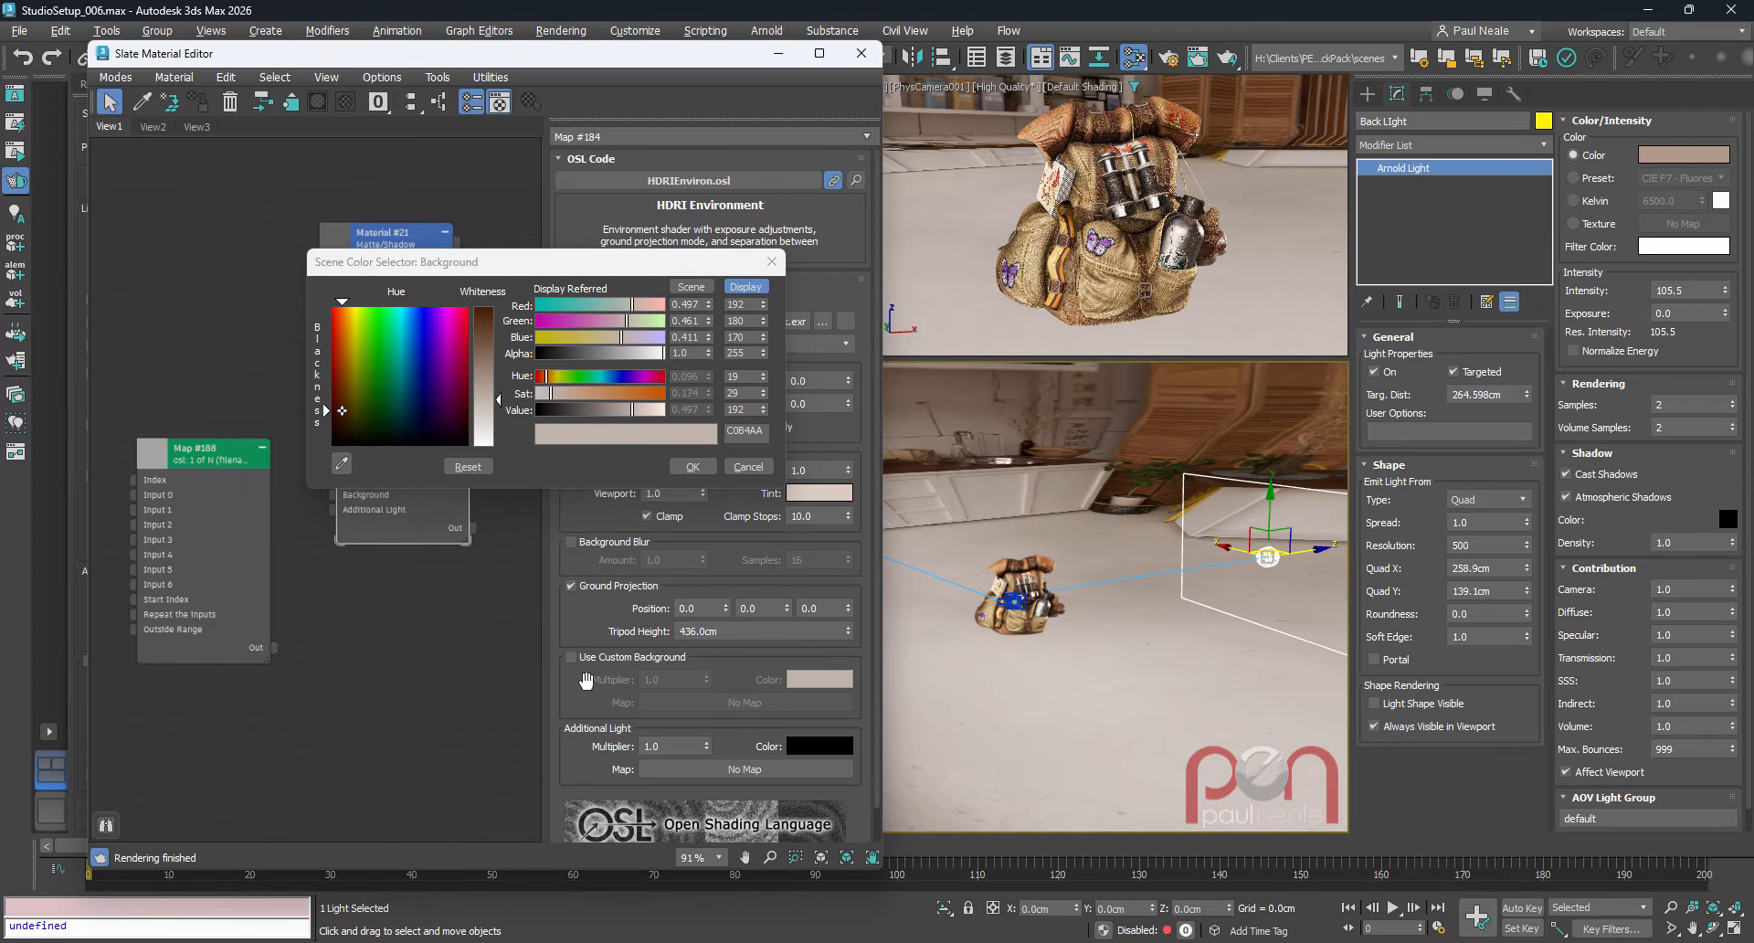
pyautogui.click(342, 463)
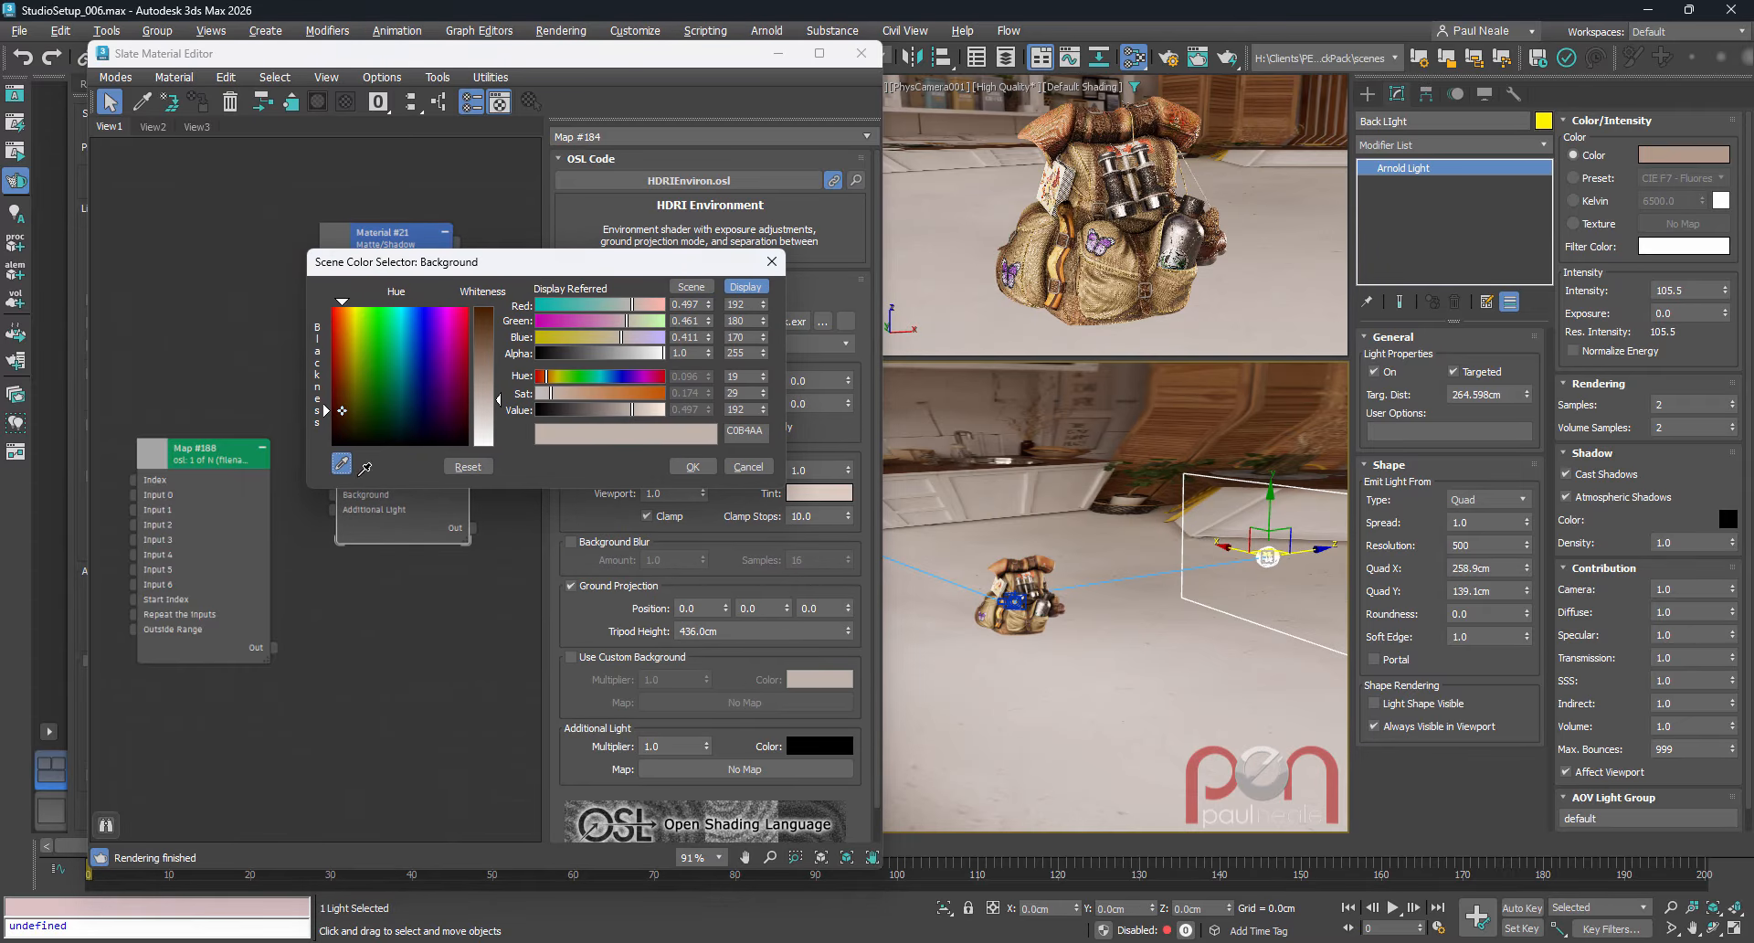
pyautogui.click(1105, 652)
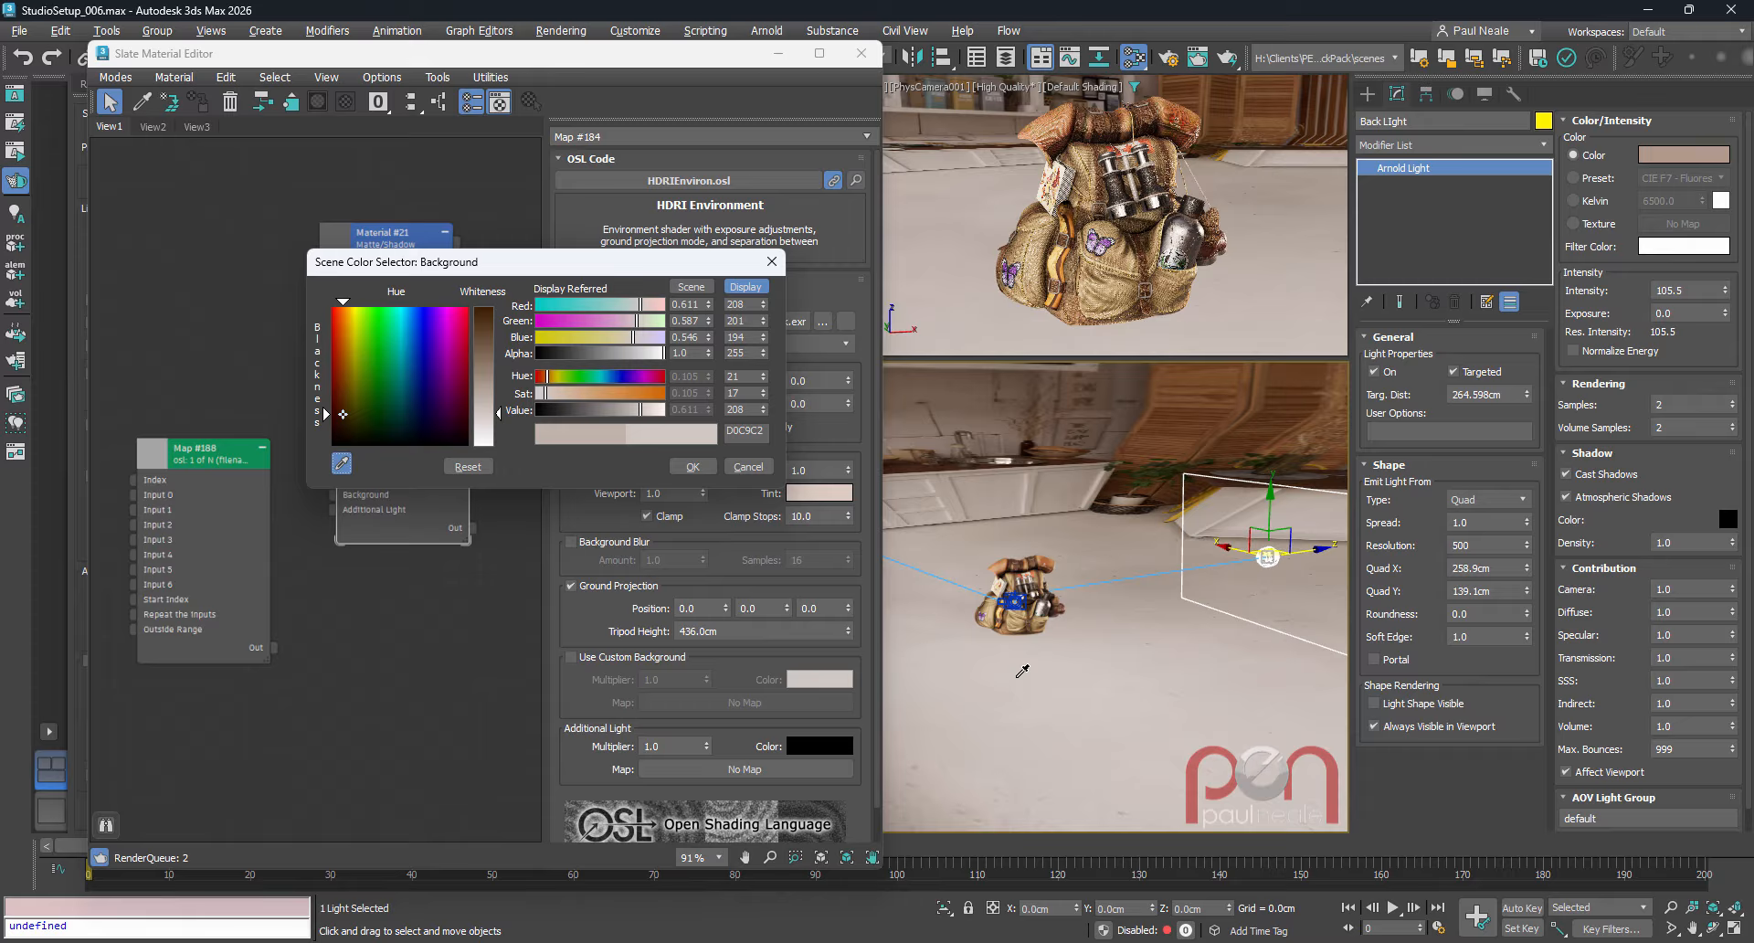
pyautogui.click(697, 466)
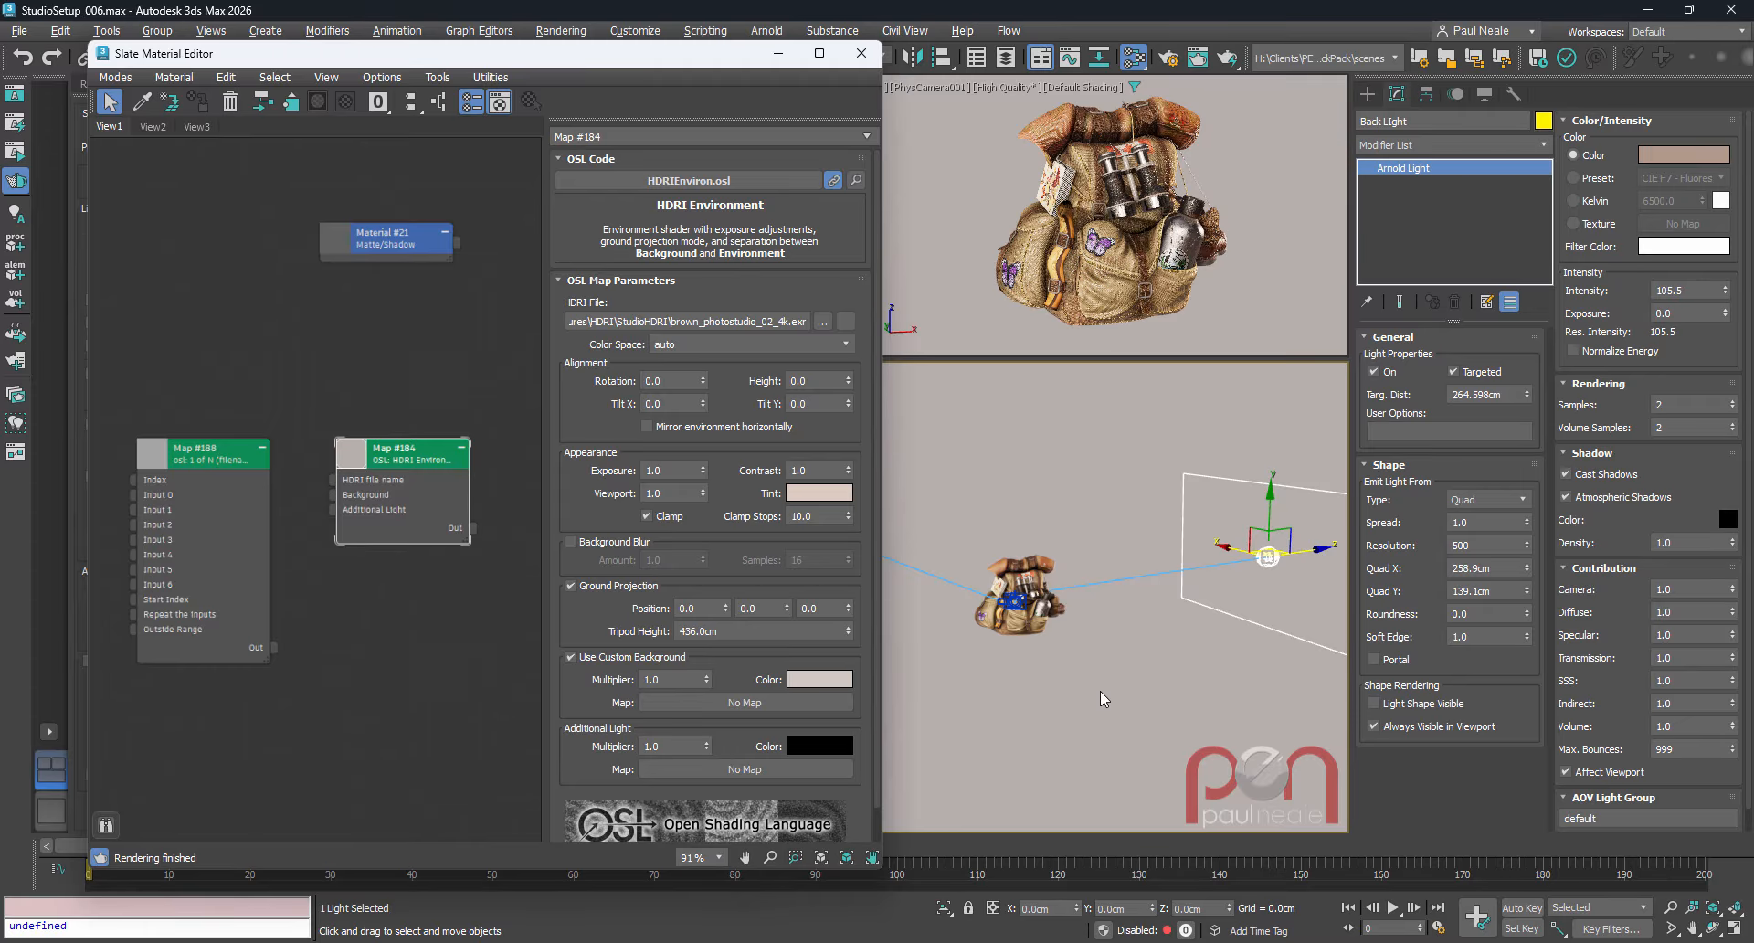
# - Warm the custom background color to about CEBCB3 and toggle the custom background to compare it with the HDRI image
pyautogui.click(823, 684)
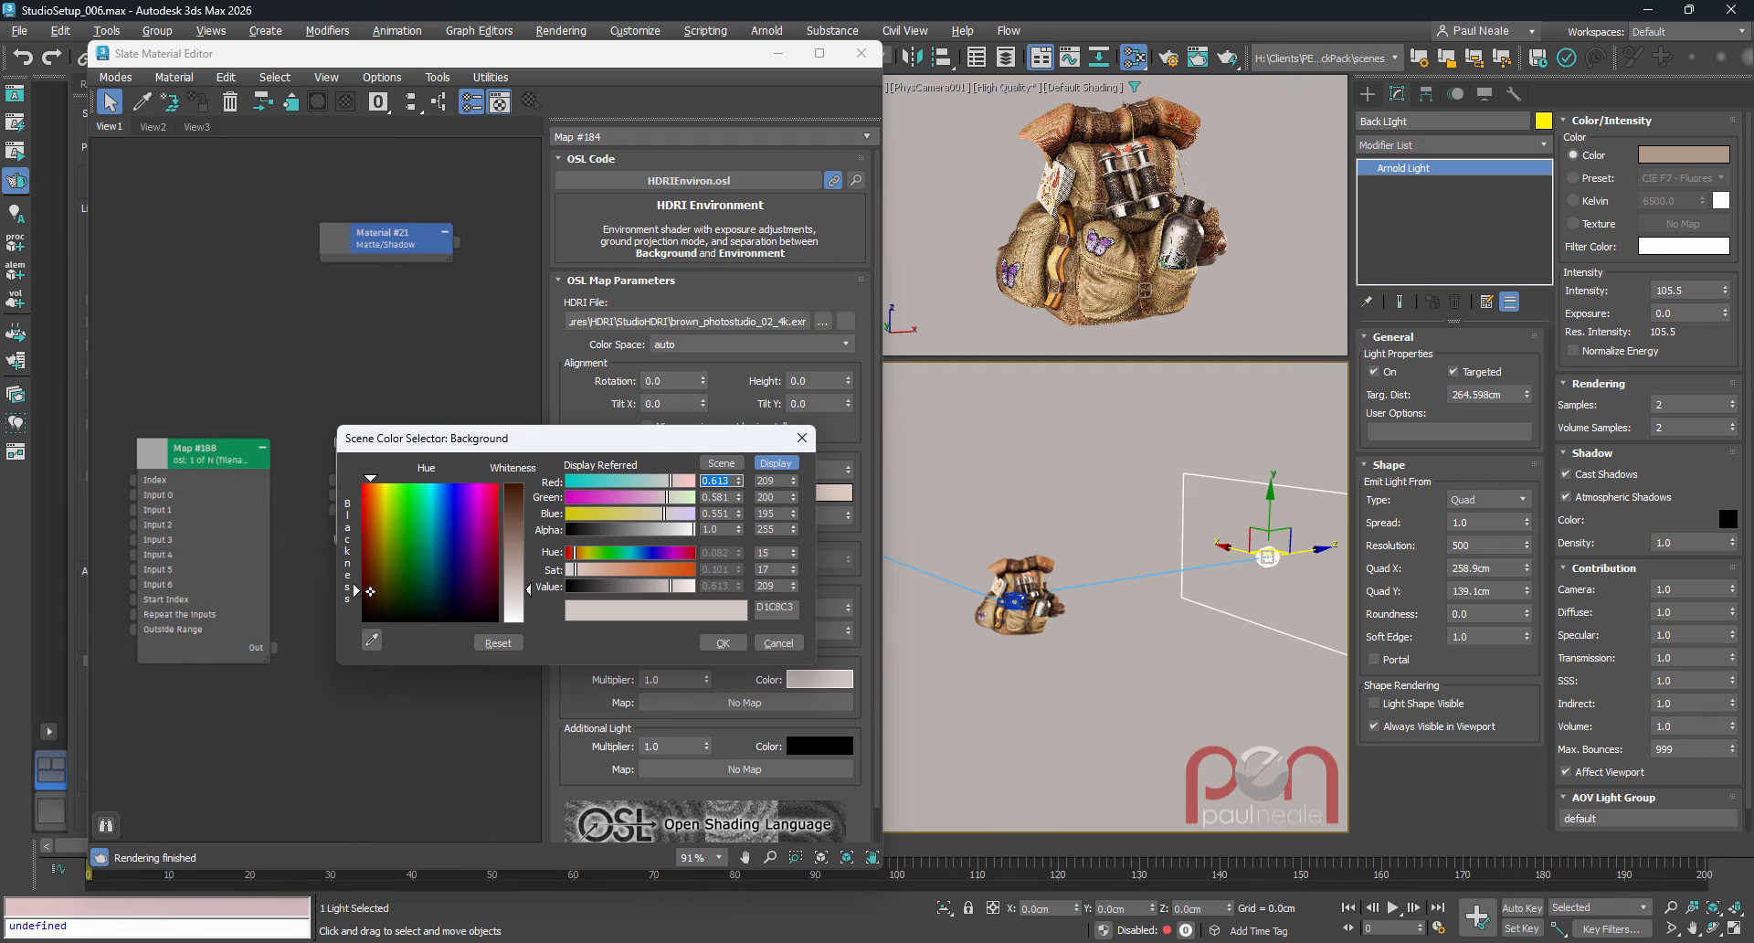
pyautogui.moveTo(370, 591); pyautogui.dragTo(372, 573)
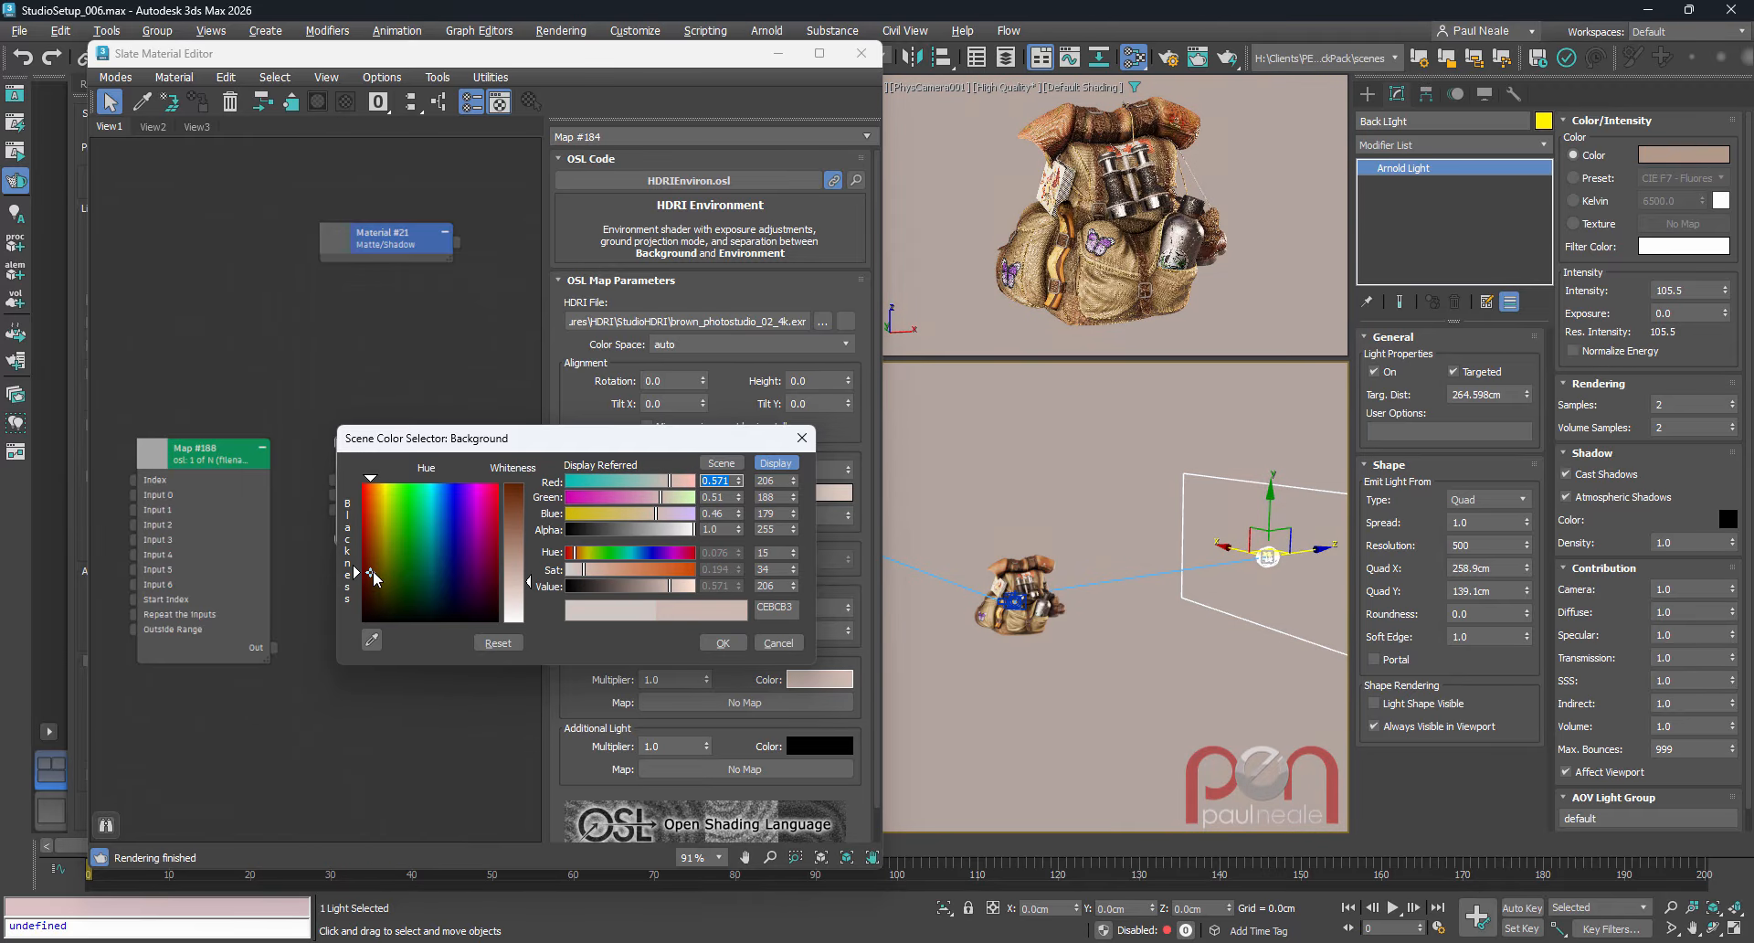
pyautogui.click(739, 638)
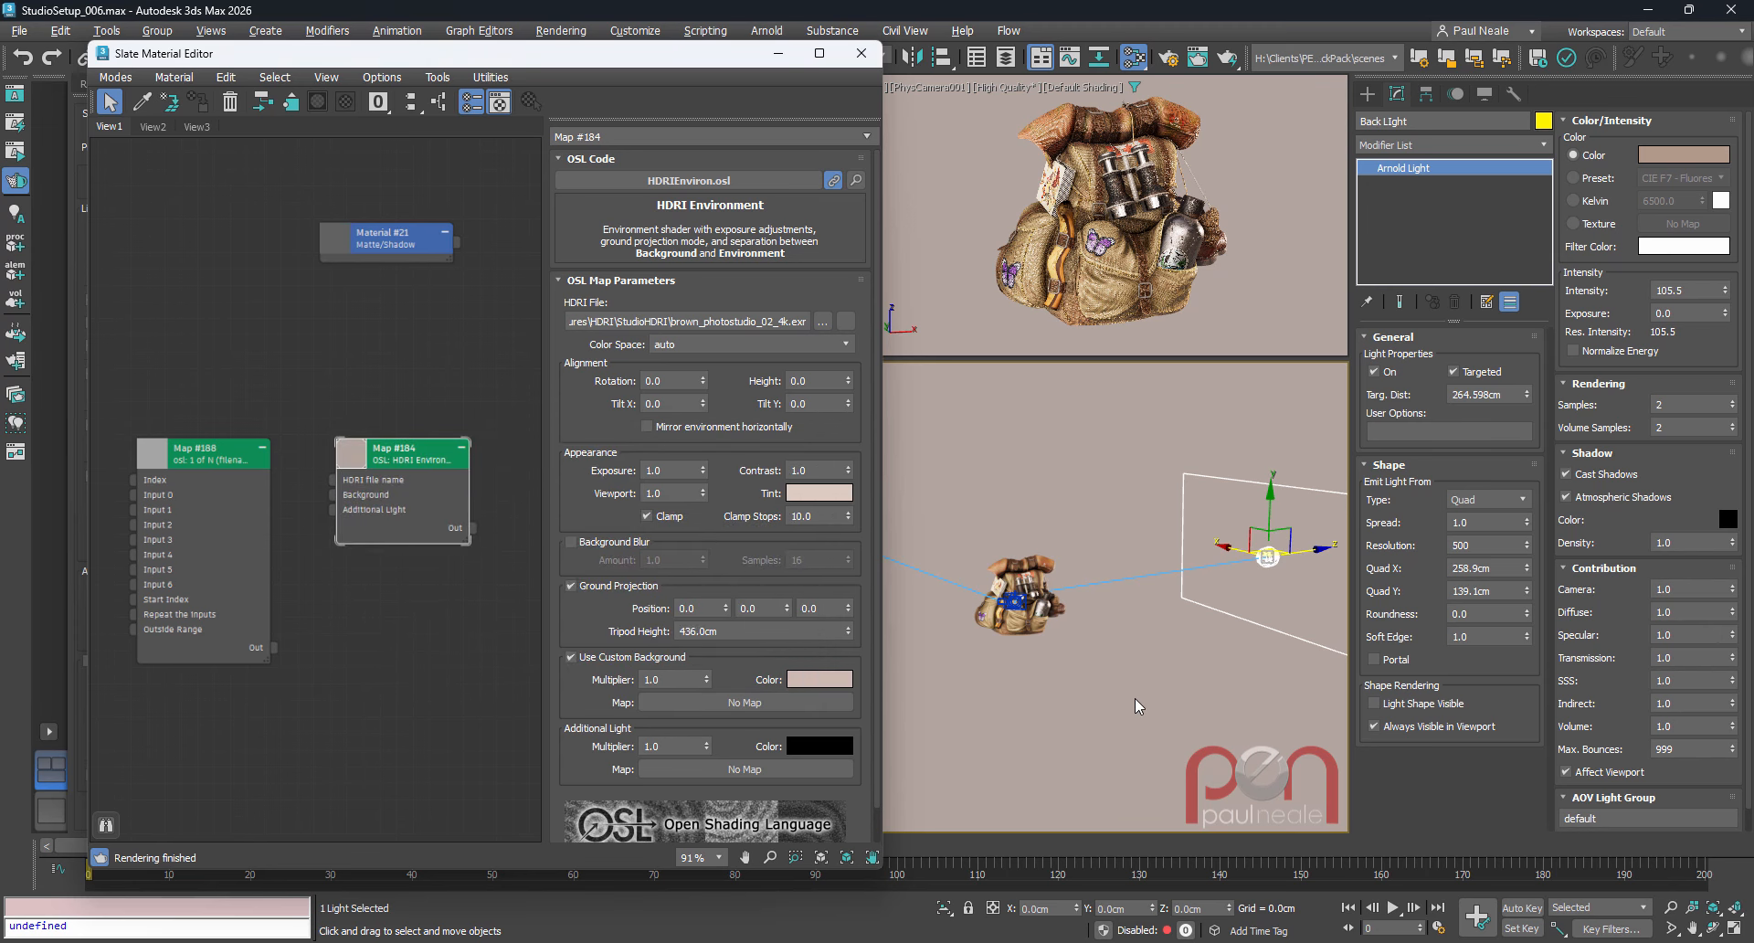
pyautogui.scroll(4, 1058, 604)
pyautogui.scroll(-2, 953, 648)
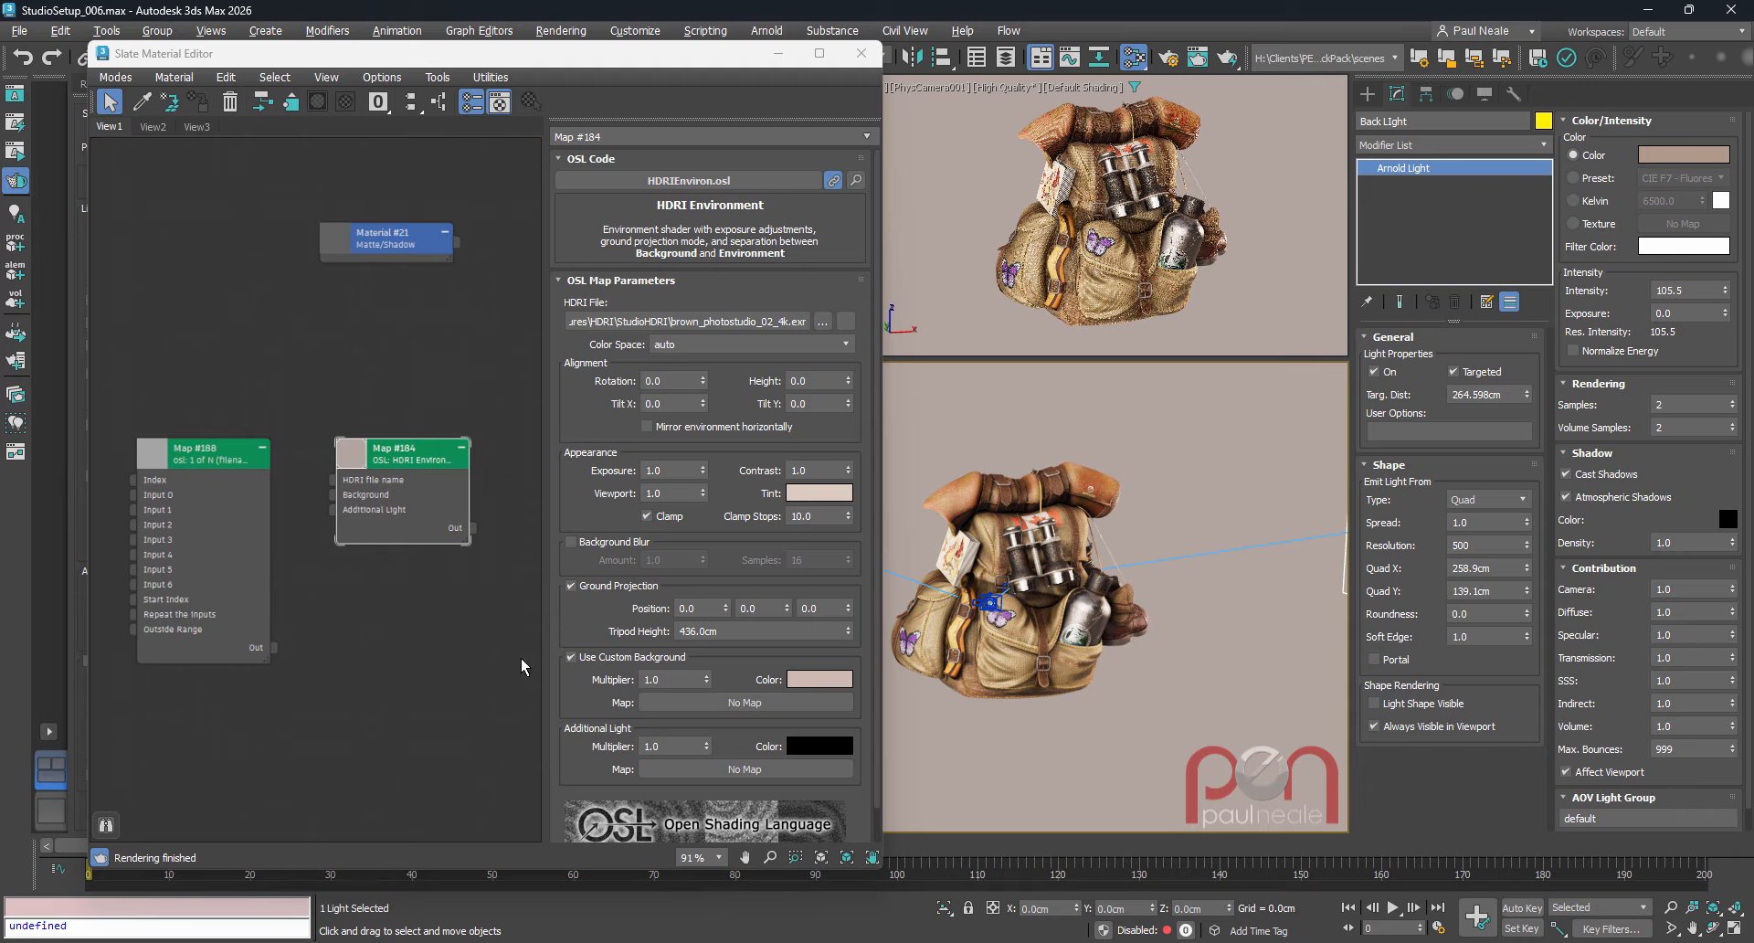
pyautogui.click(571, 656)
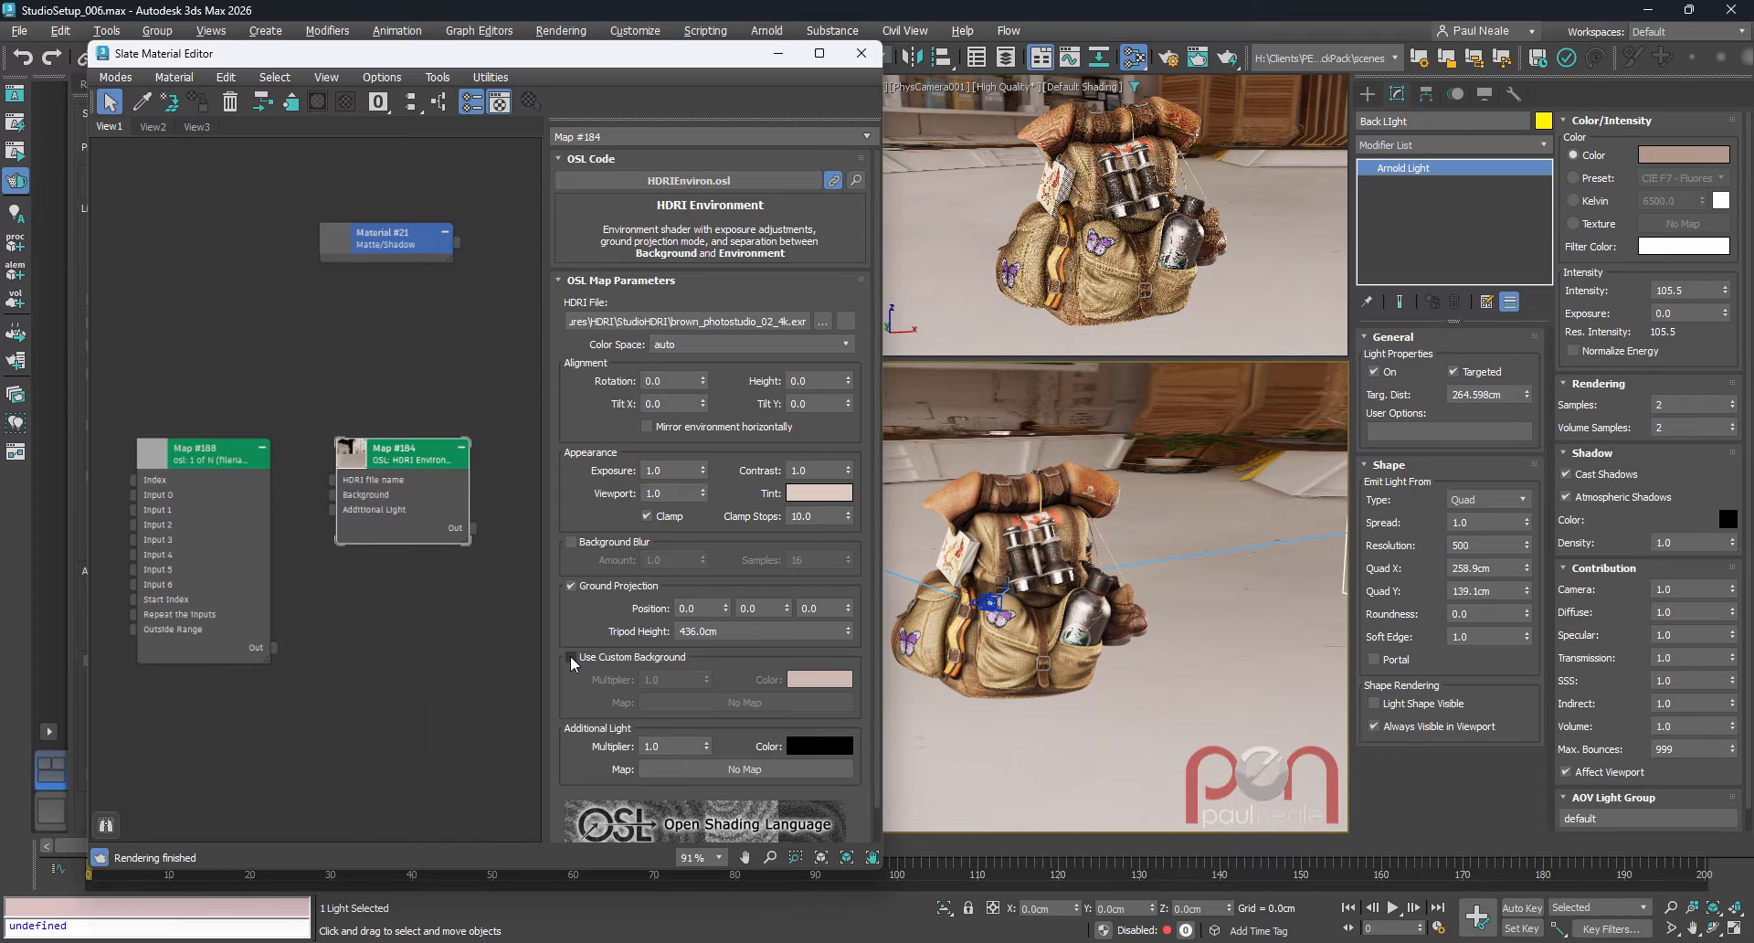
# - Create a ground plane about 316.9 cm long and 254.3 cm wide under the backpack
pyautogui.scroll(-5, 1156, 640)
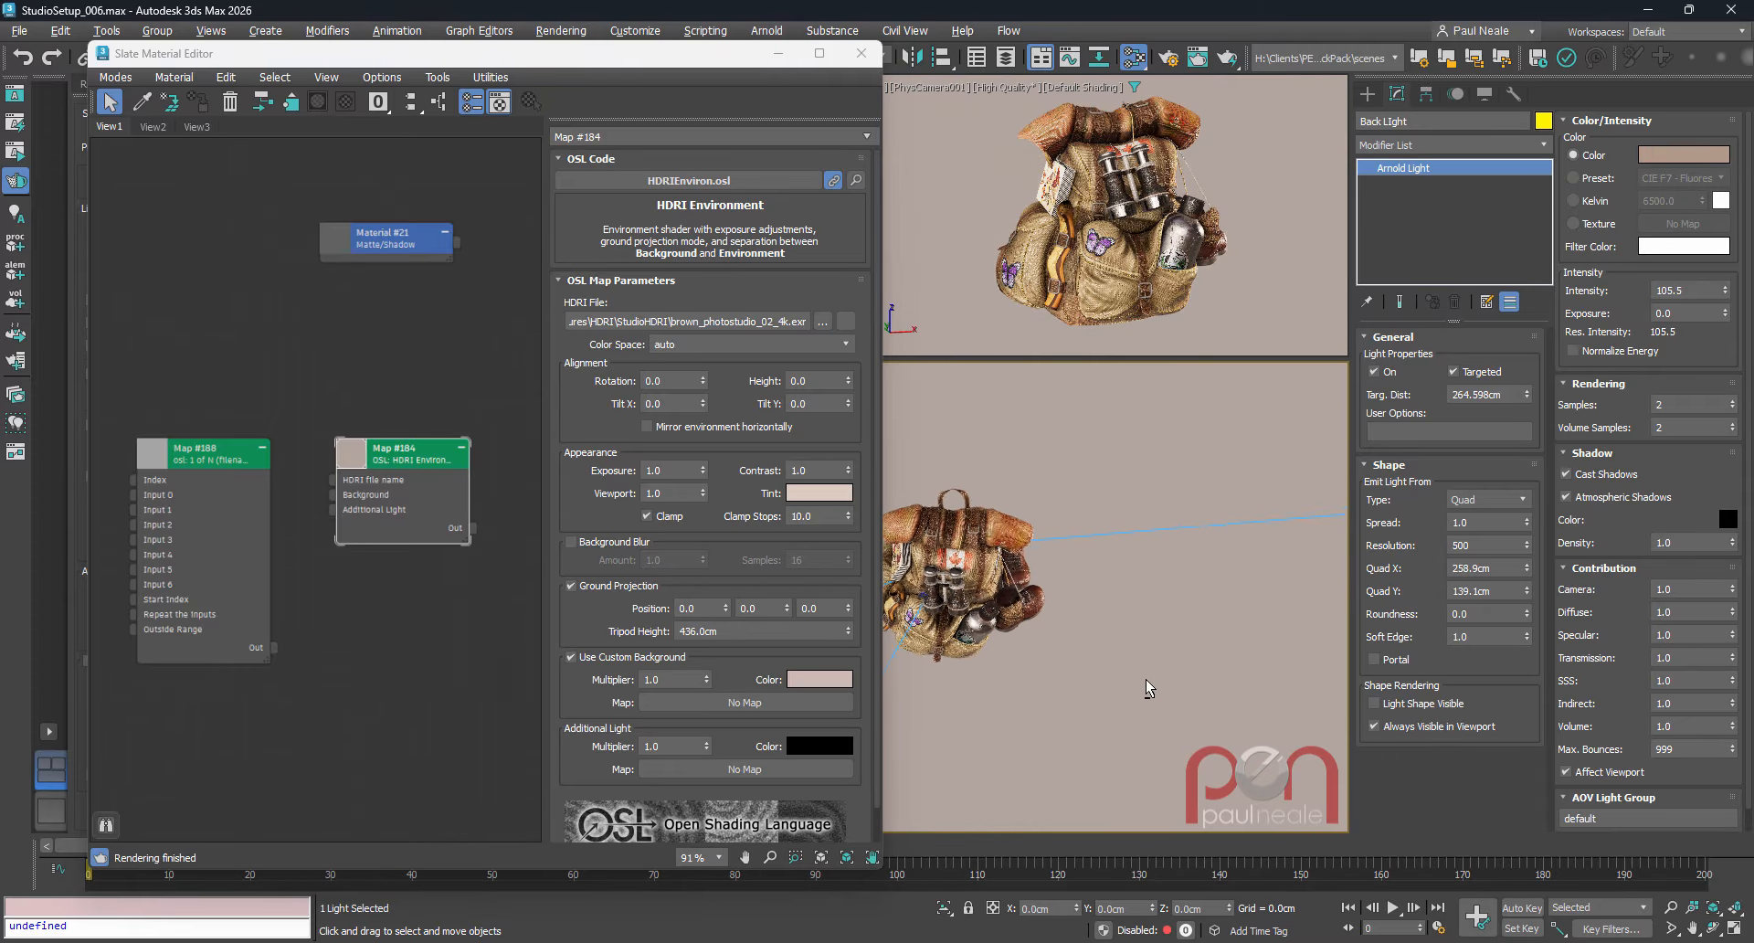
pyautogui.rightClick(1217, 649)
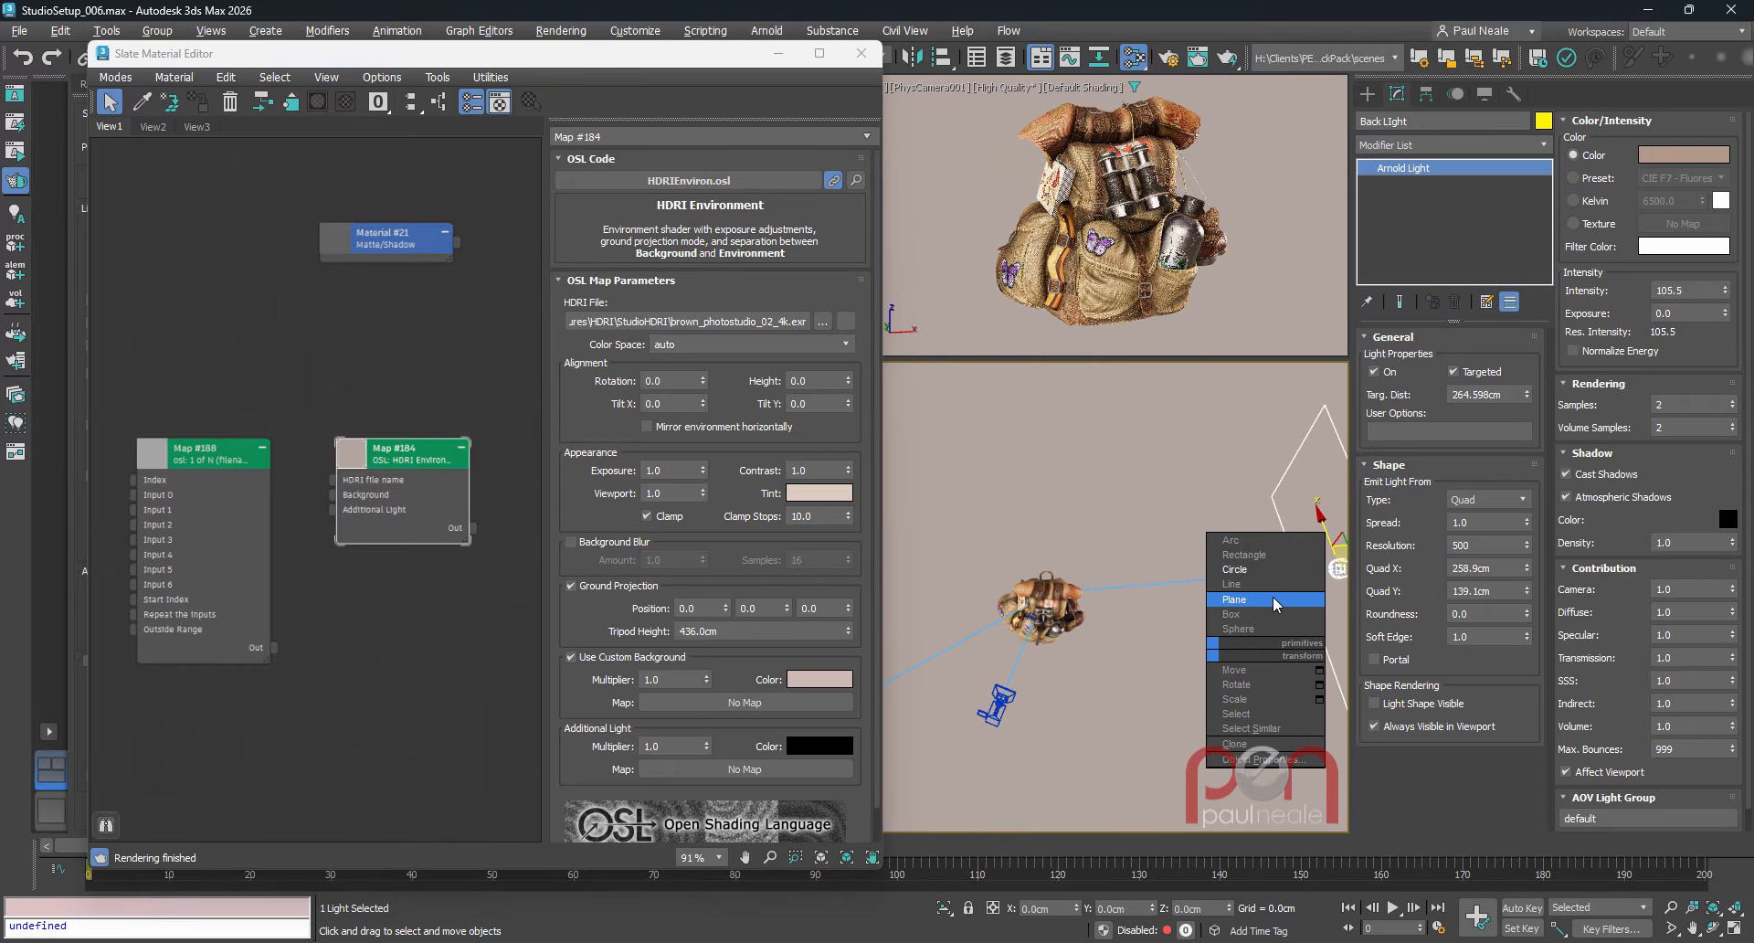
pyautogui.click(1234, 599)
pyautogui.moveTo(921, 457); pyautogui.dragTo(1191, 784)
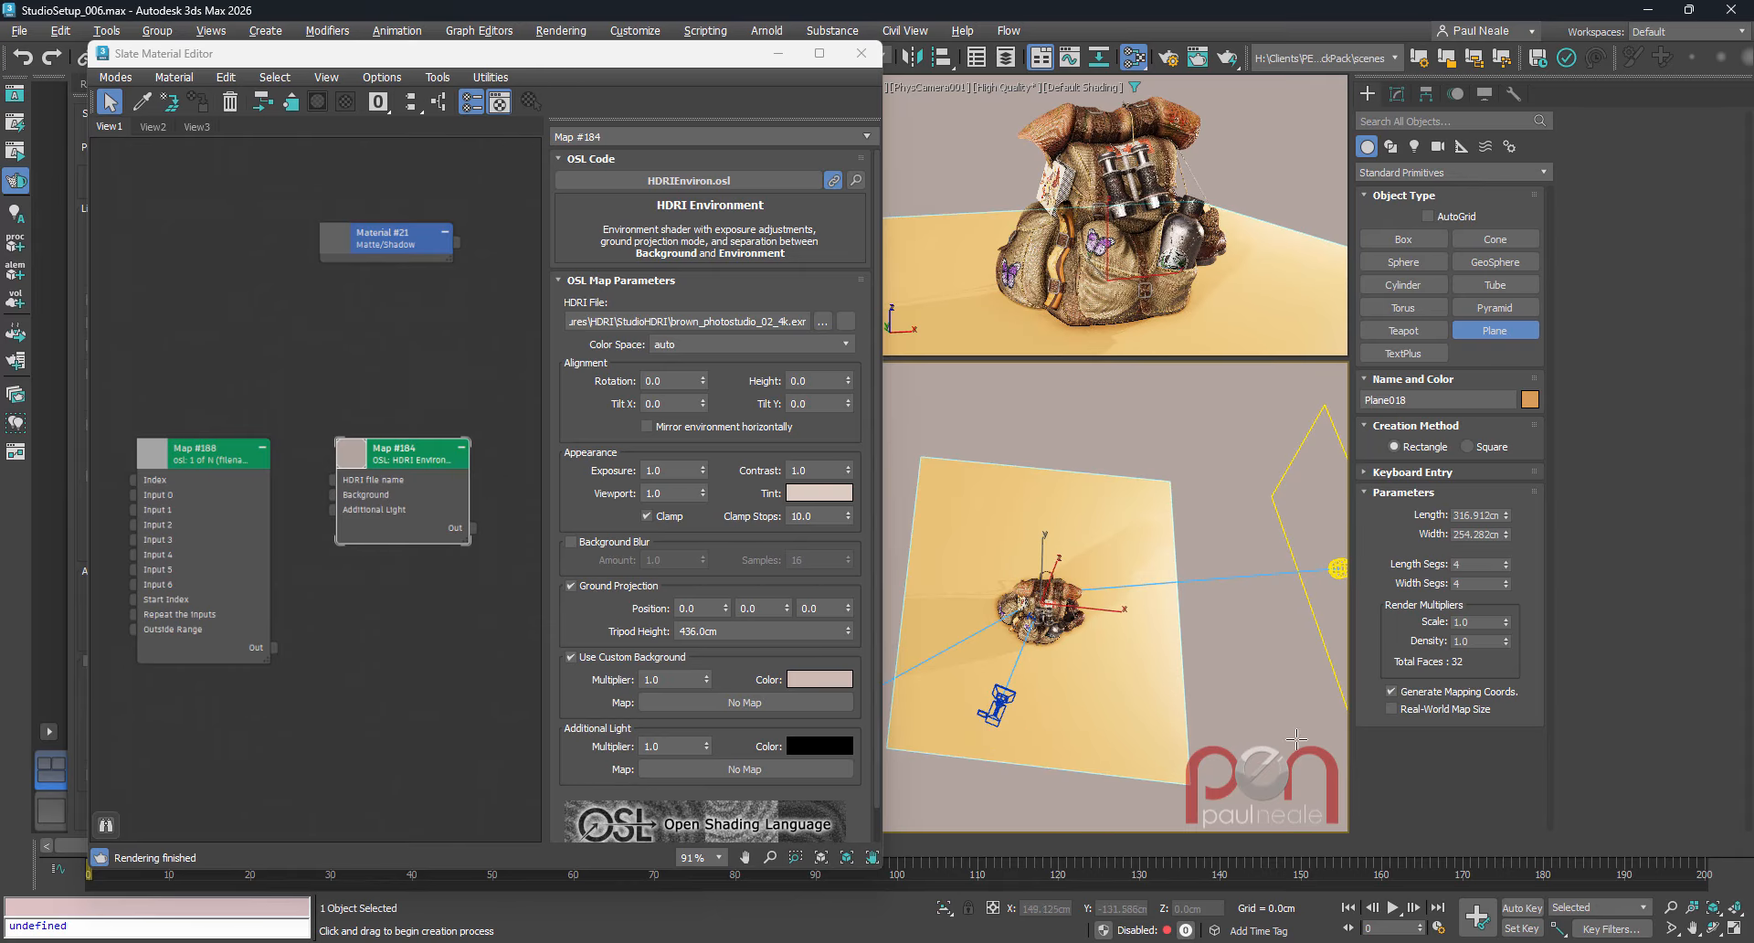
pyautogui.press('w')
# - Change the reference coordinate system for moving and set the ground plane's X and Y positions to 0
pyautogui.moveTo(1205, 770); pyautogui.dragTo(1208, 760, button='middle')
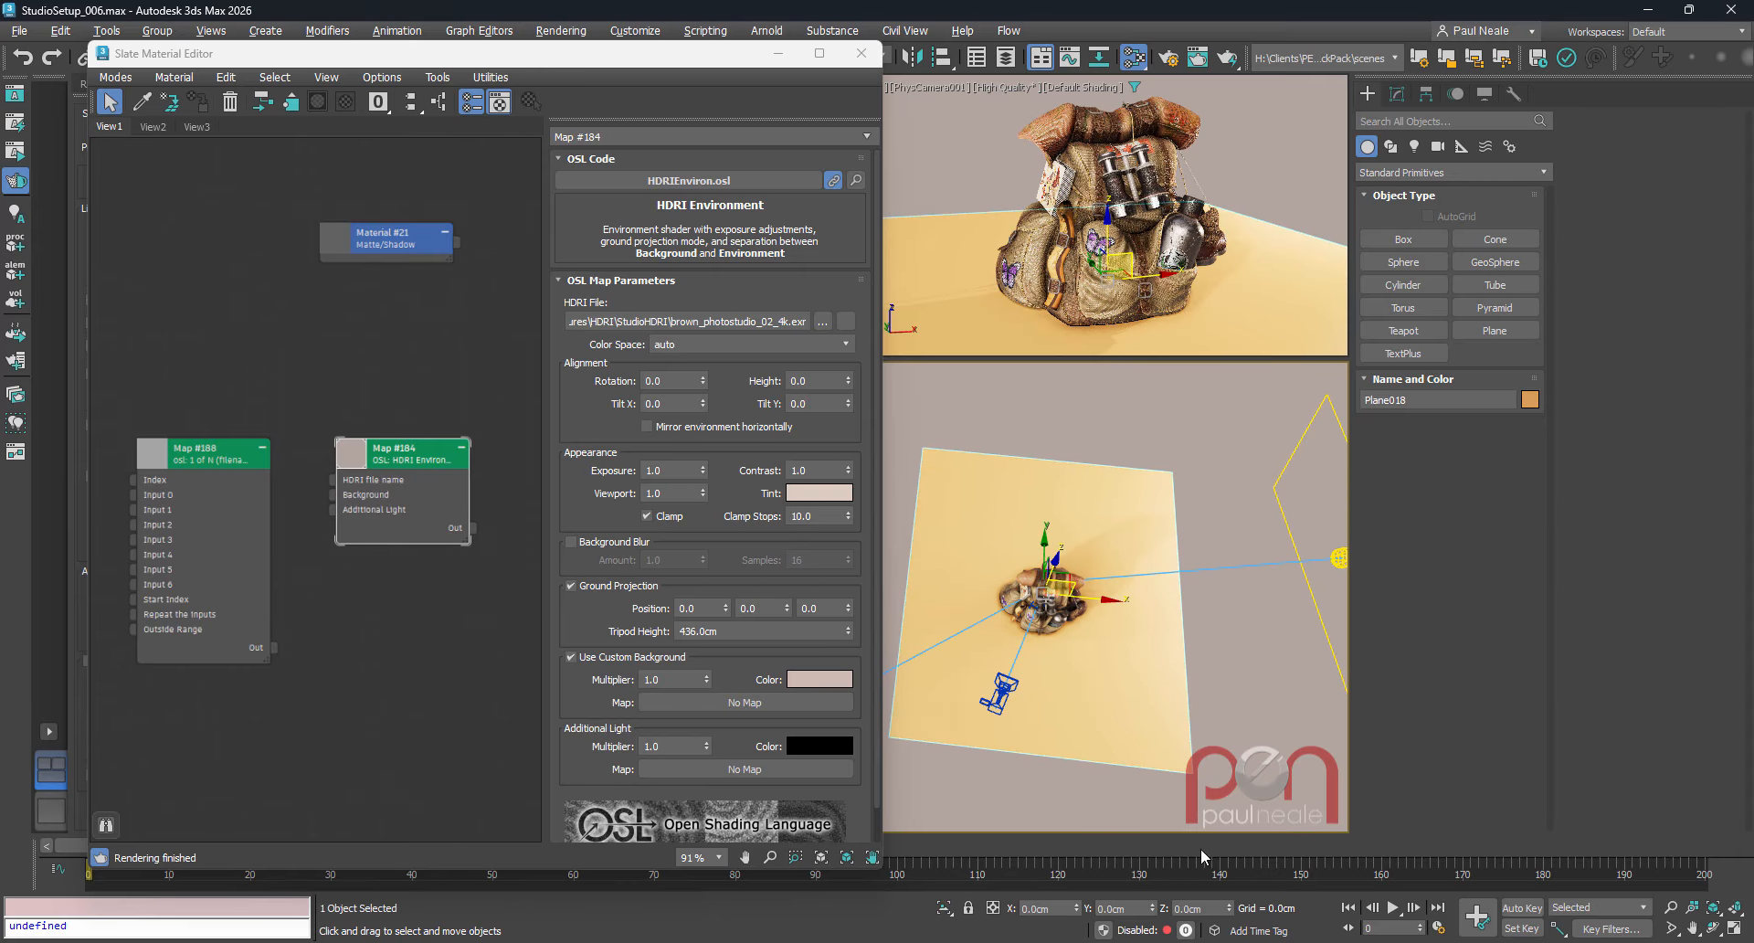
pyautogui.keyDown('alt'); pyautogui.rightClick(1223, 692); pyautogui.keyUp('alt')
pyautogui.click(1268, 627)
pyautogui.rightClick(1080, 907)
pyautogui.rightClick(1153, 907)
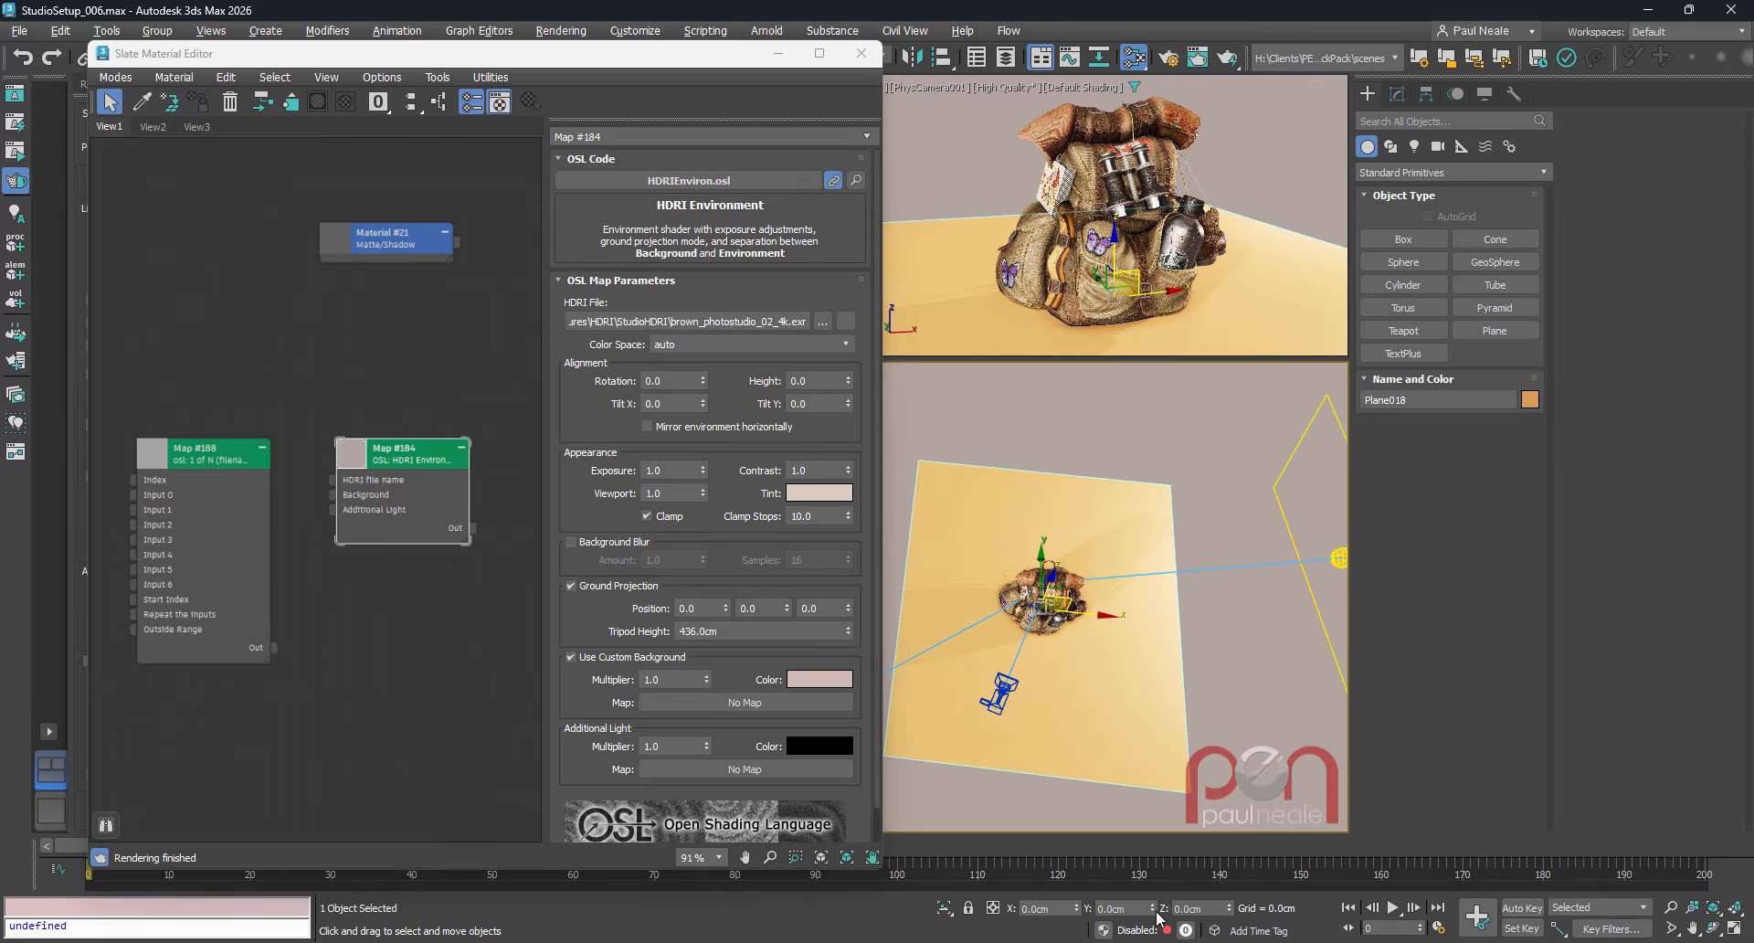
# - Instance the ground plane's length controller onto its width and enlarge the plane to about 1258.14 cm square
pyautogui.click(1399, 95)
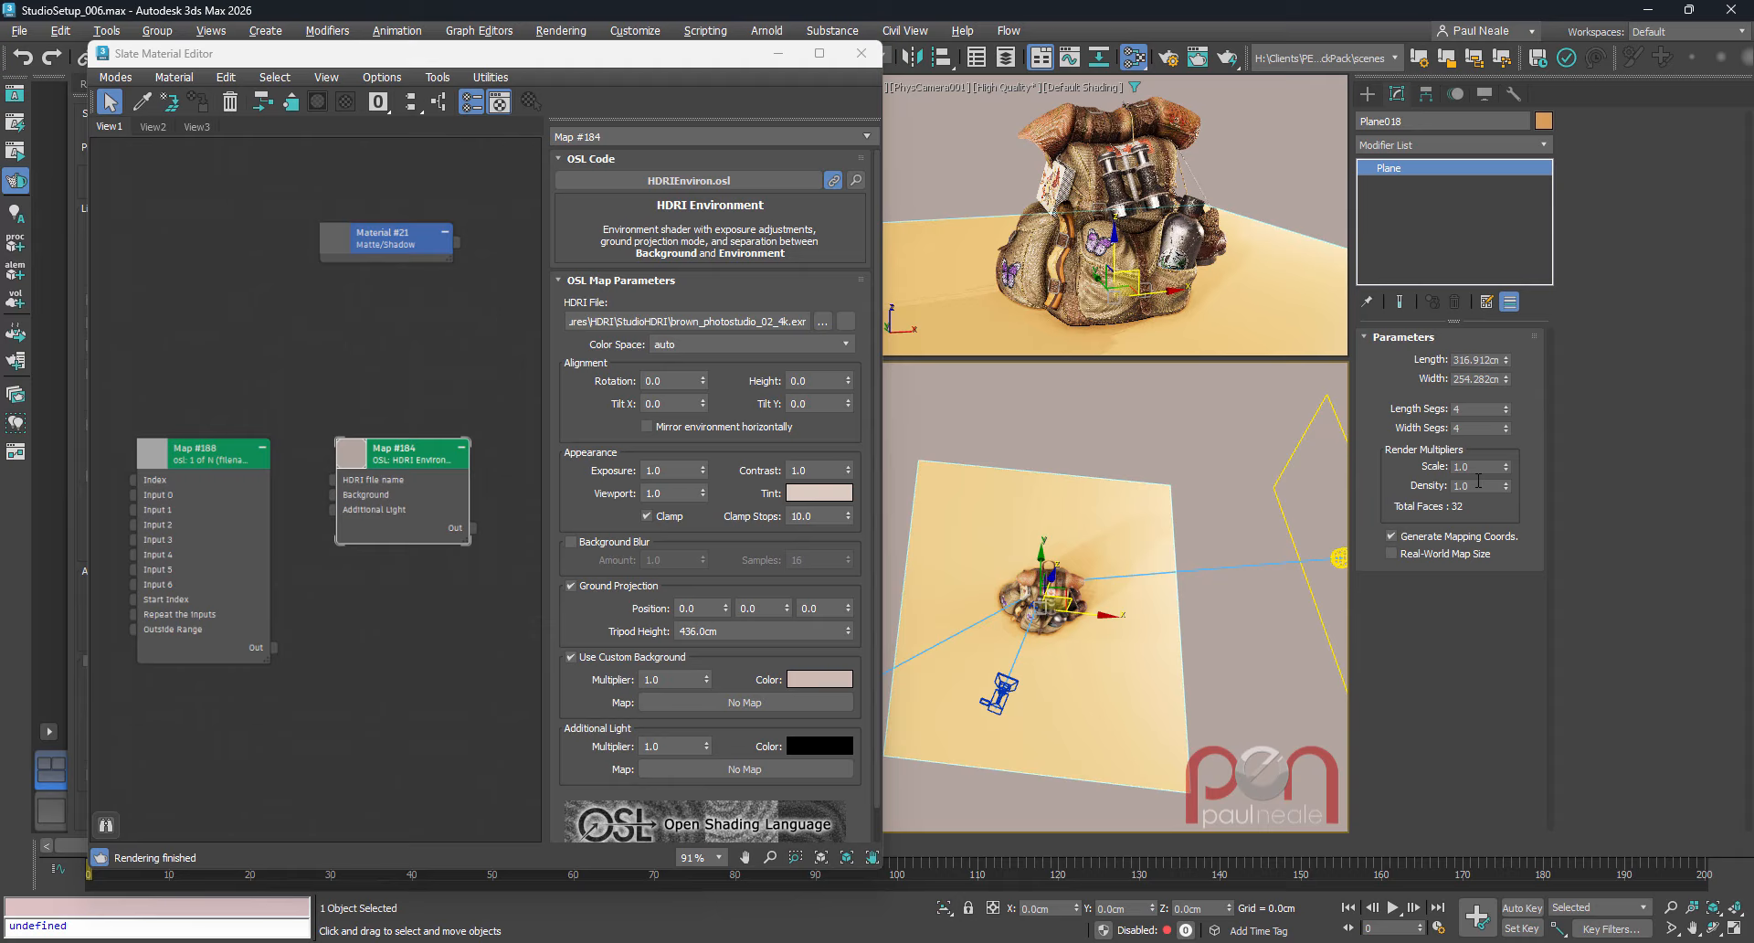
pyautogui.rightClick(1488, 360)
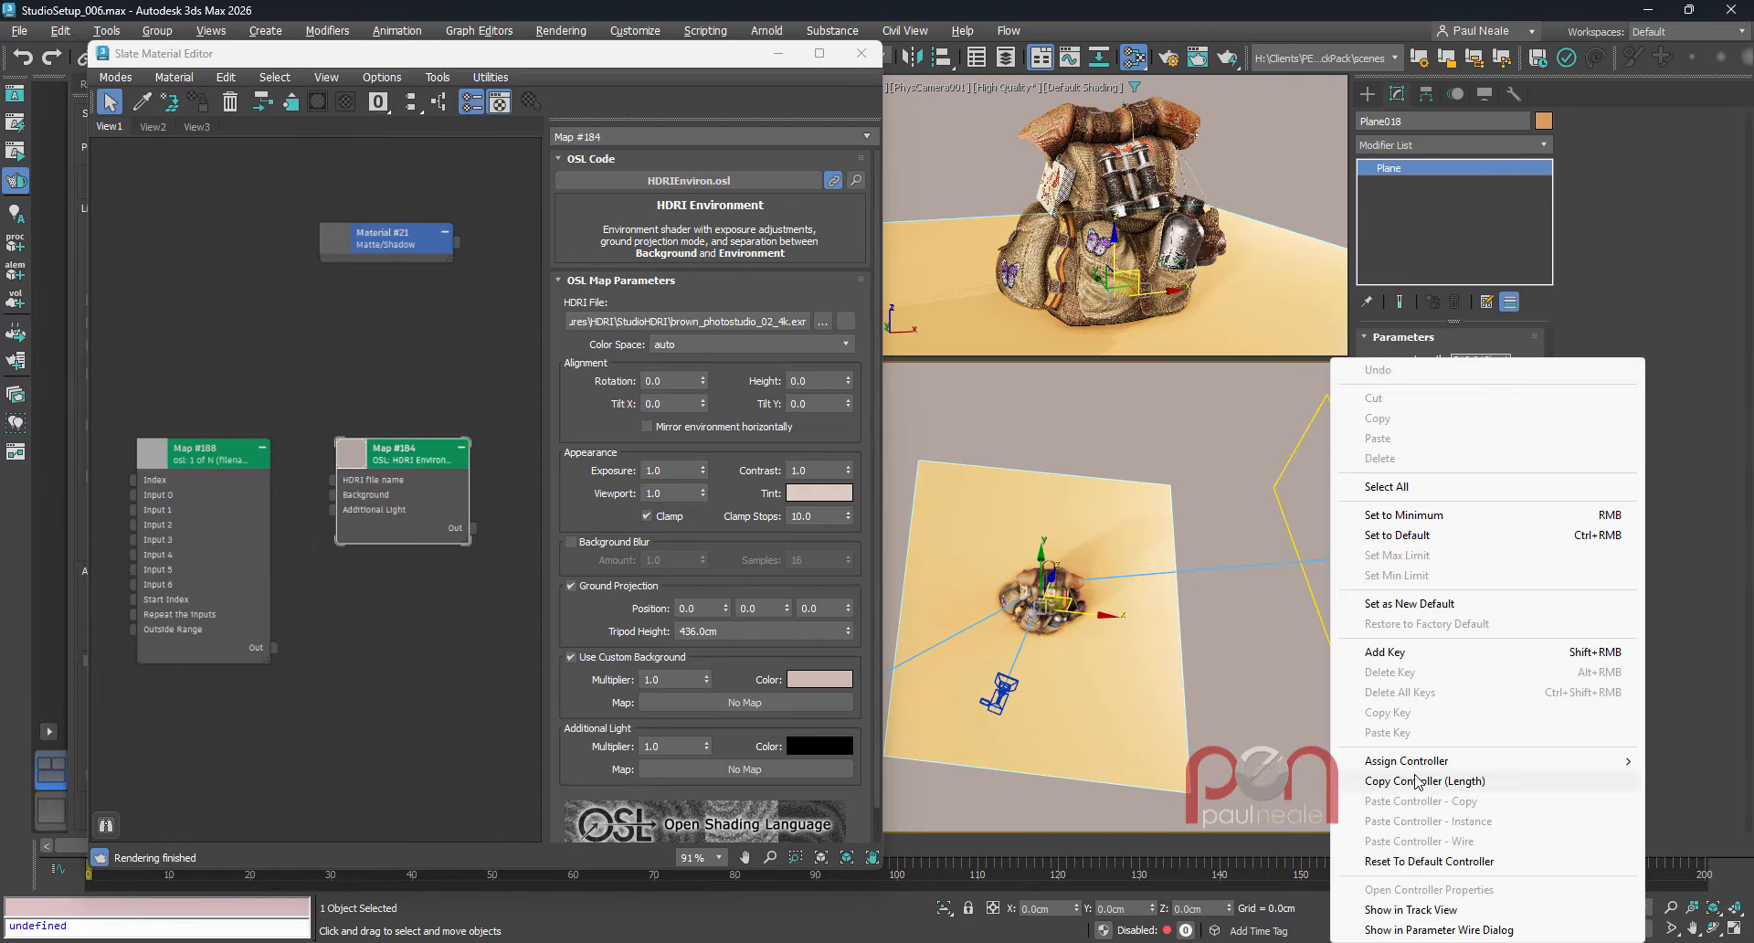
pyautogui.click(1417, 781)
pyautogui.rightClick(1478, 378)
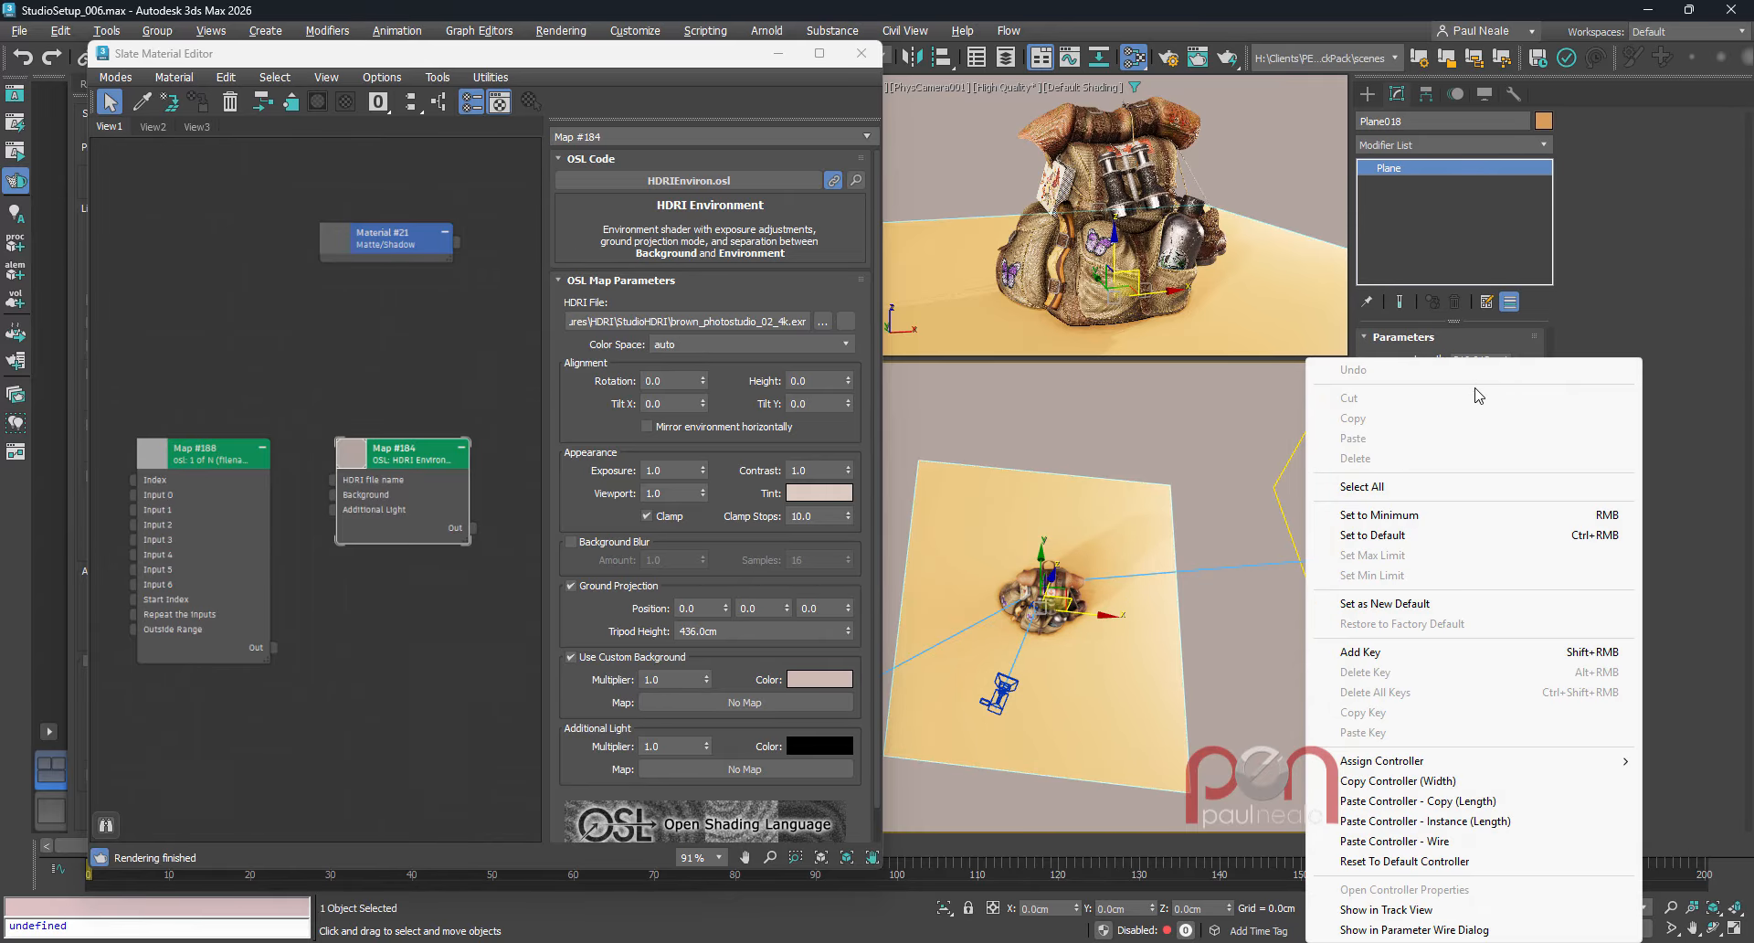
pyautogui.click(1411, 820)
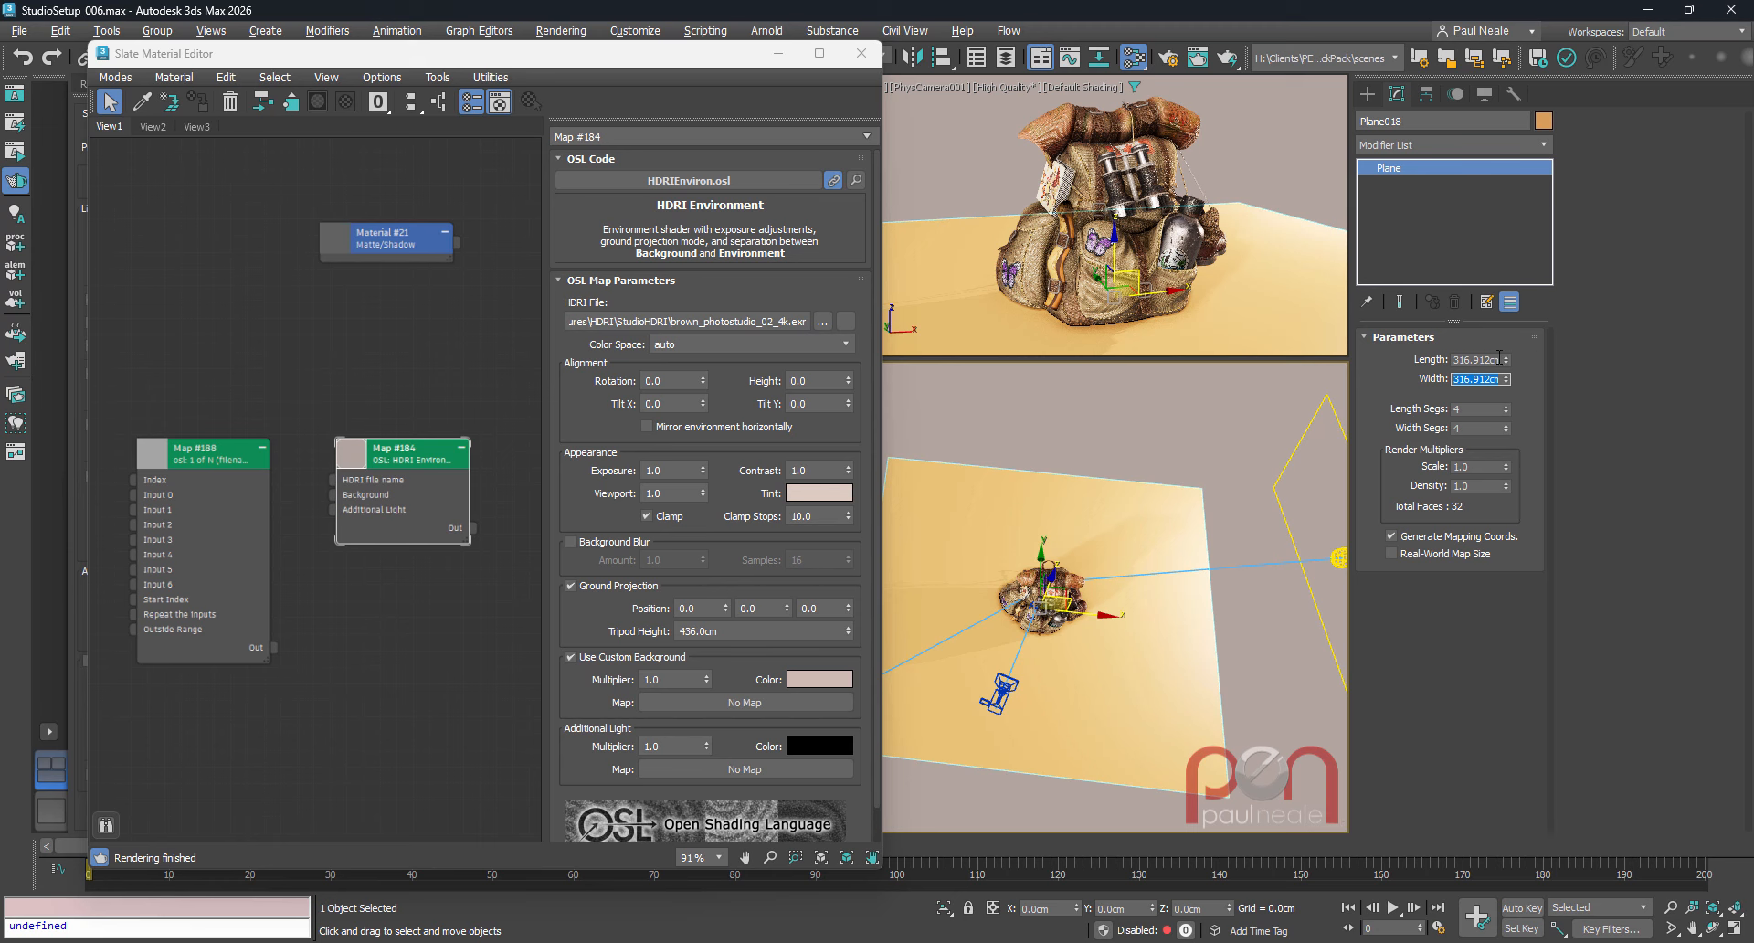
pyautogui.moveTo(1507, 363); pyautogui.dragTo(1510, 96)
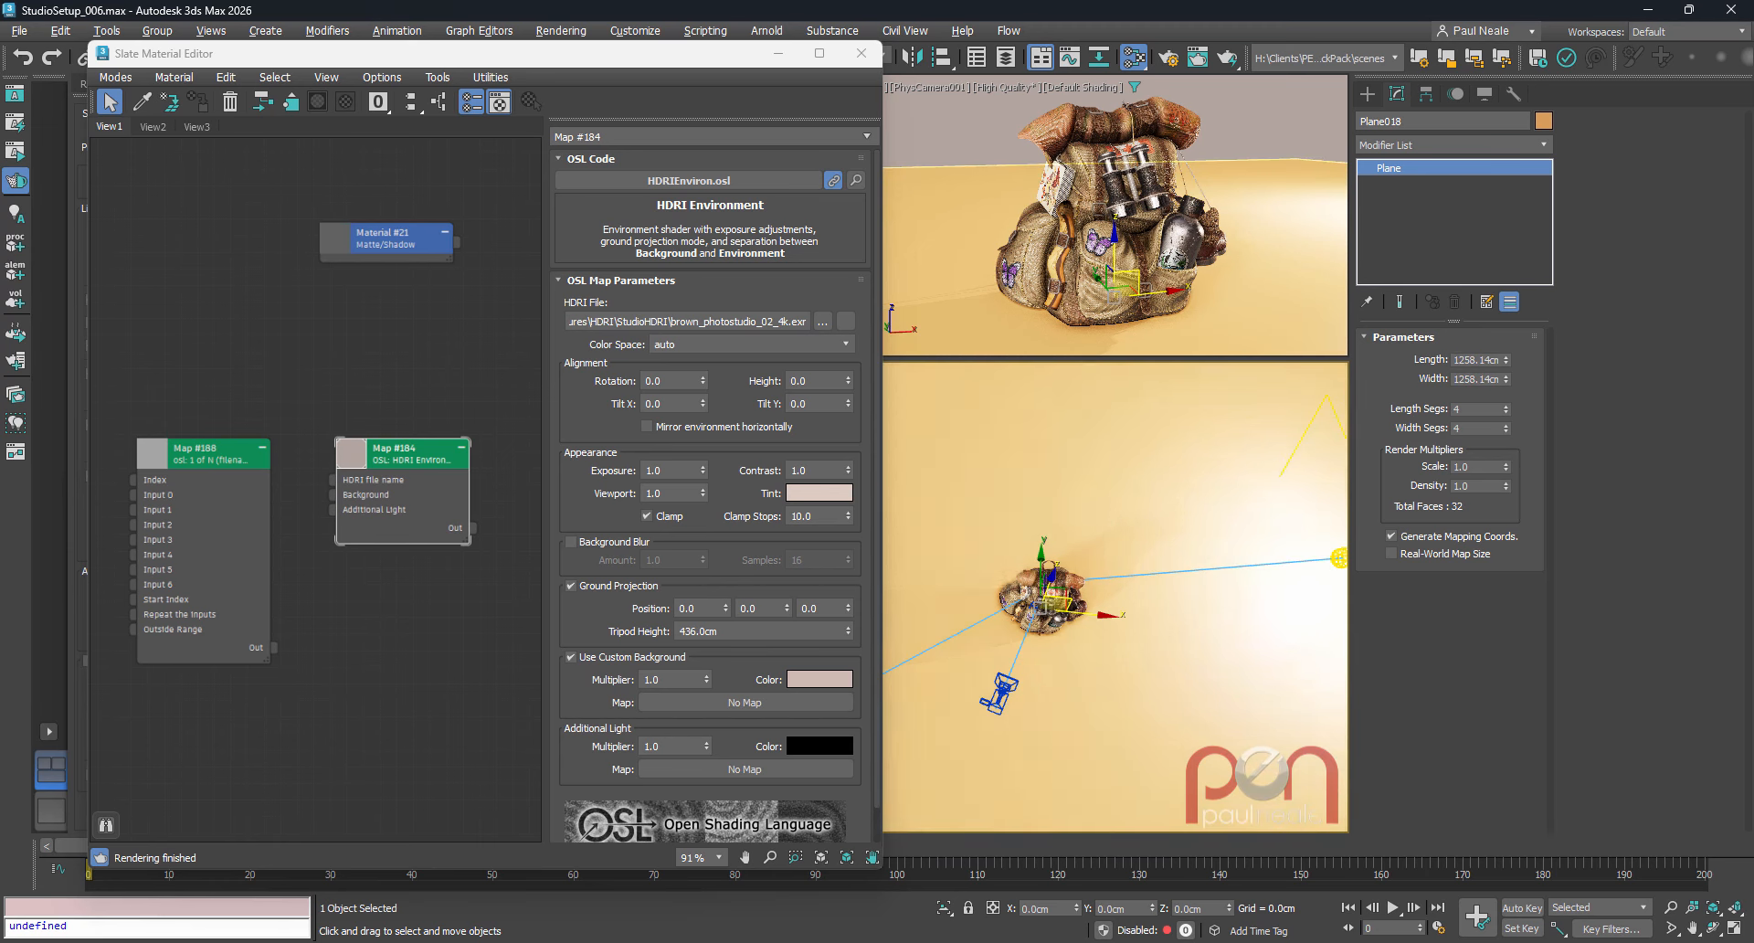
pyautogui.scroll(-6, 1103, 634)
pyautogui.keyDown('alt'); pyautogui.moveTo(1103, 634); pyautogui.dragTo(1161, 572, button='middle'); pyautogui.keyUp('alt')
# - Assign the Matte/Shadow material to the ground plane so that it catches the backpack's shadows over the background
pyautogui.moveTo(395, 242); pyautogui.dragTo(387, 261)
pyautogui.doubleClick(387, 261)
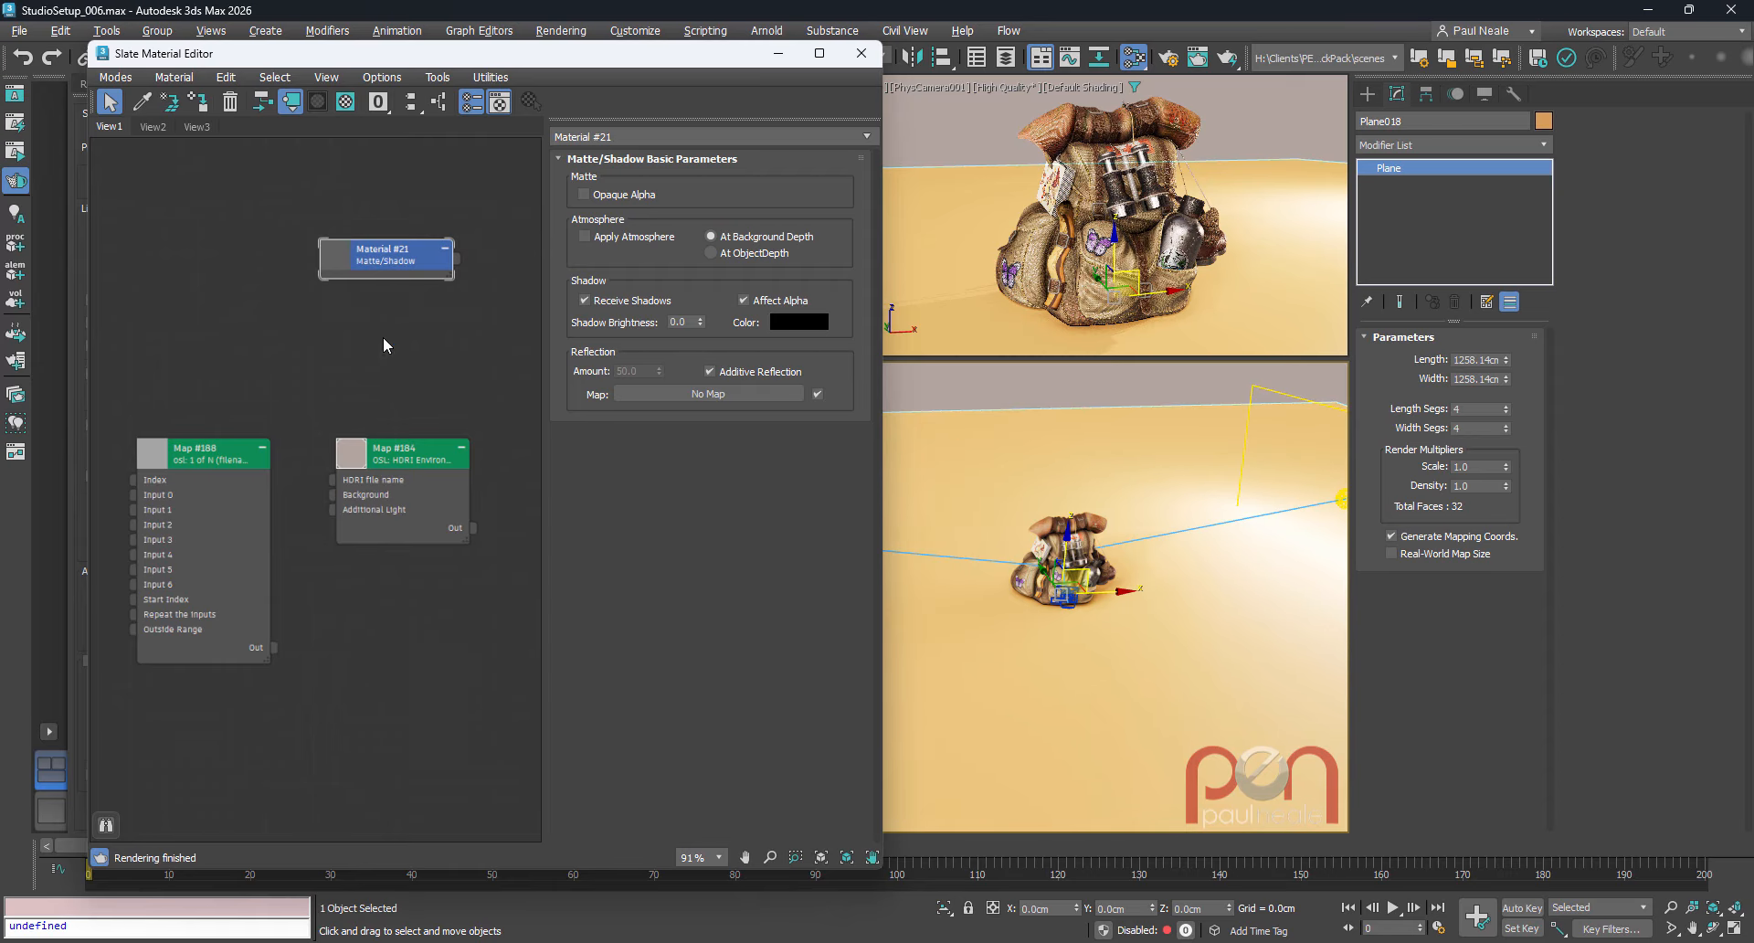
pyautogui.rightClick(383, 337)
pyautogui.moveTo(462, 387)
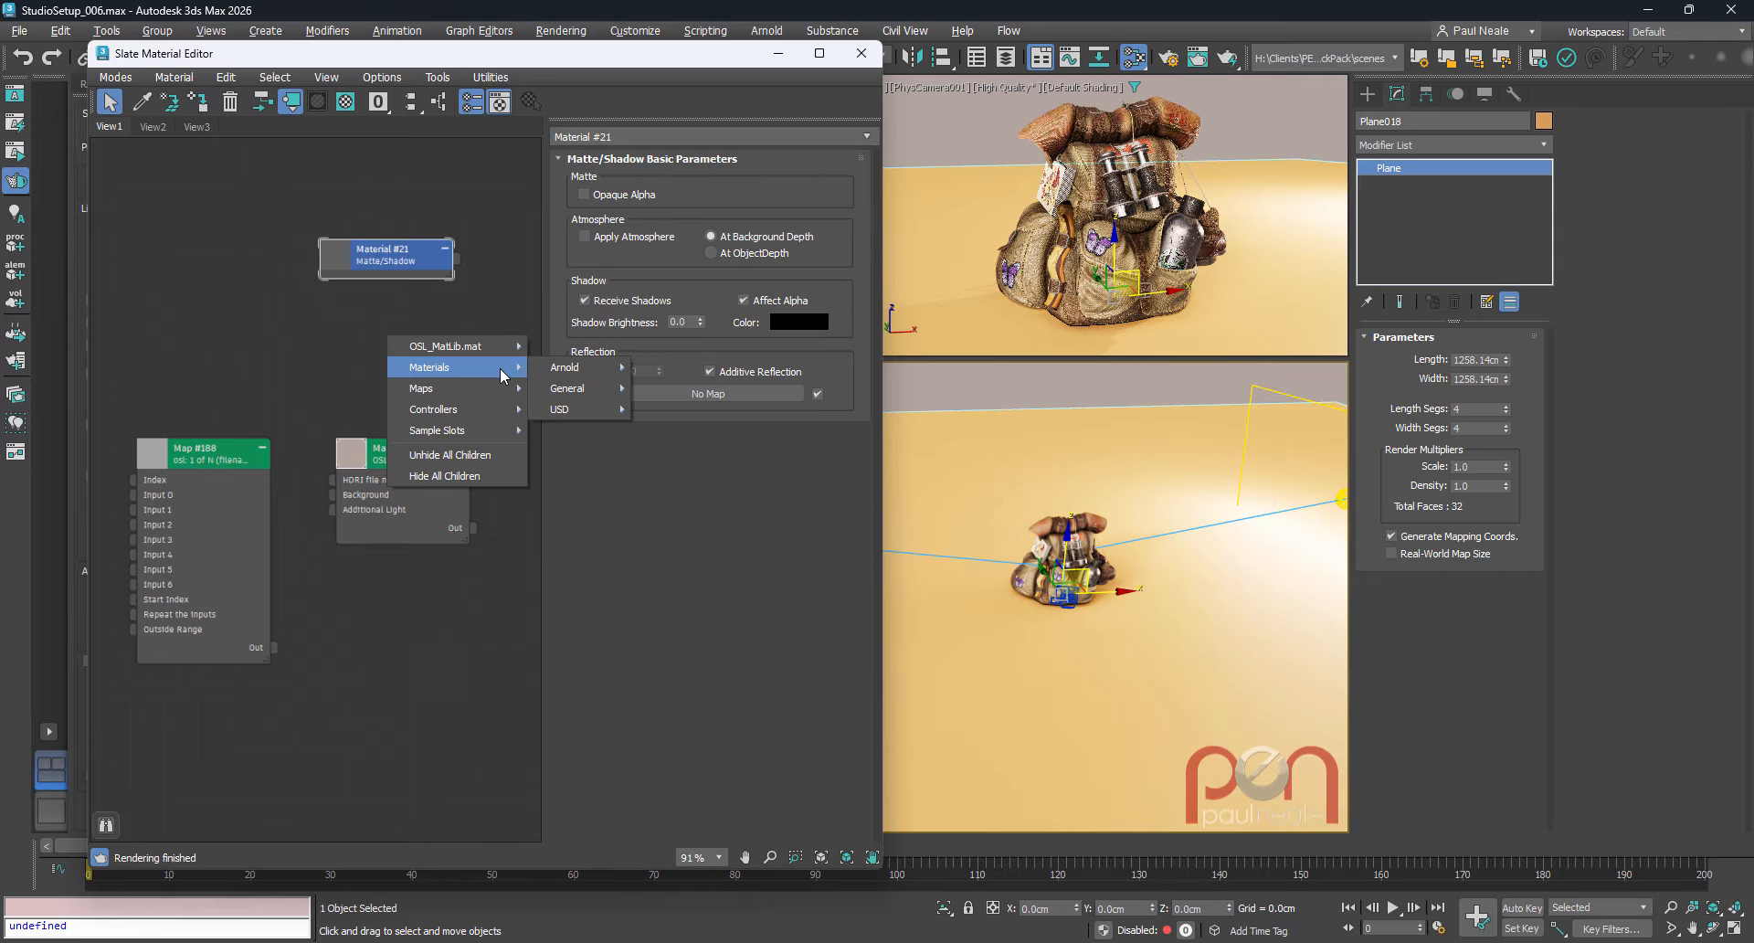
pyautogui.moveTo(576, 388)
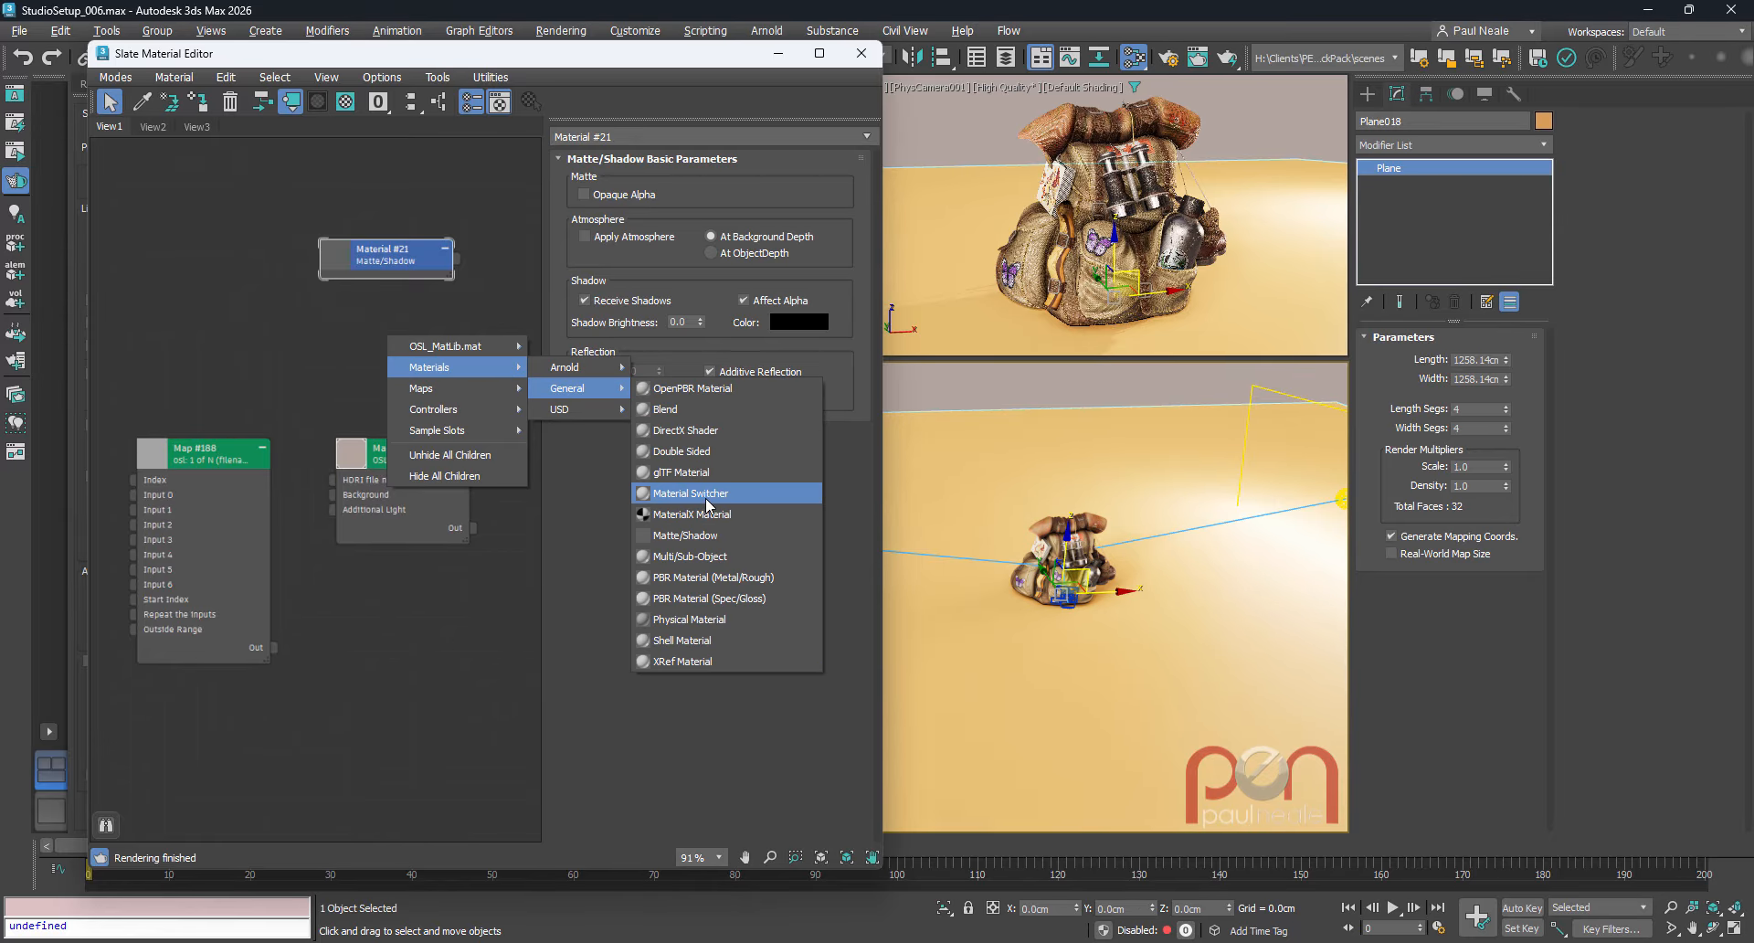
pyautogui.click(426, 308)
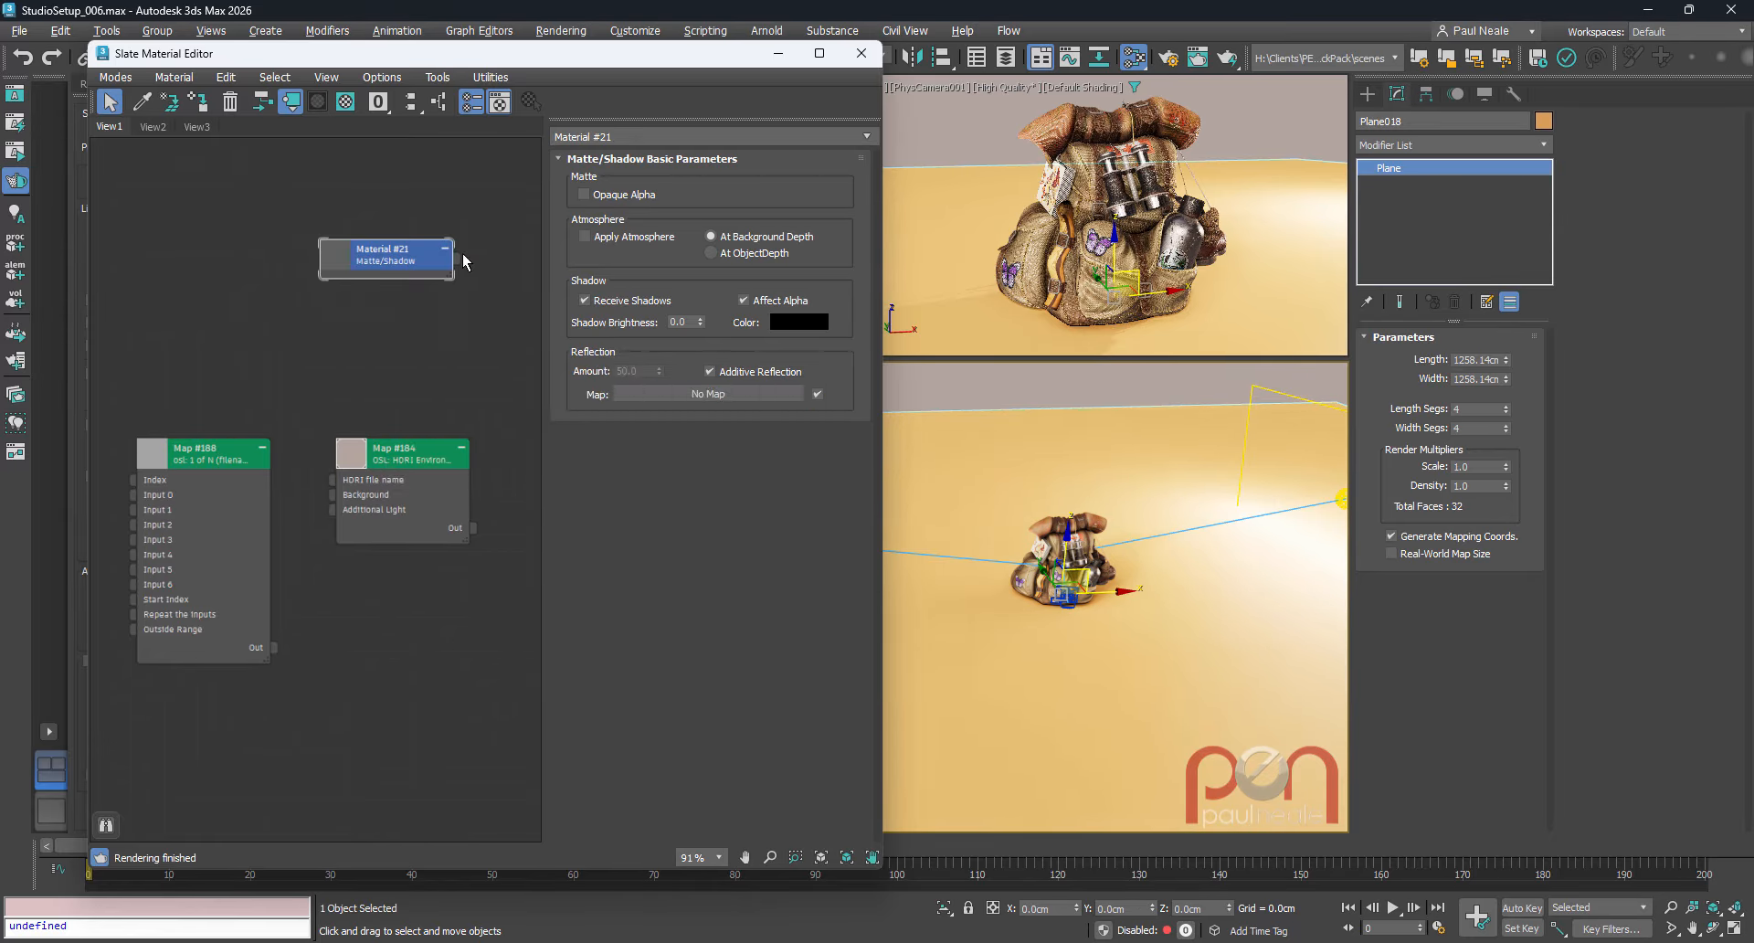
pyautogui.moveTo(417, 267); pyautogui.dragTo(434, 284)
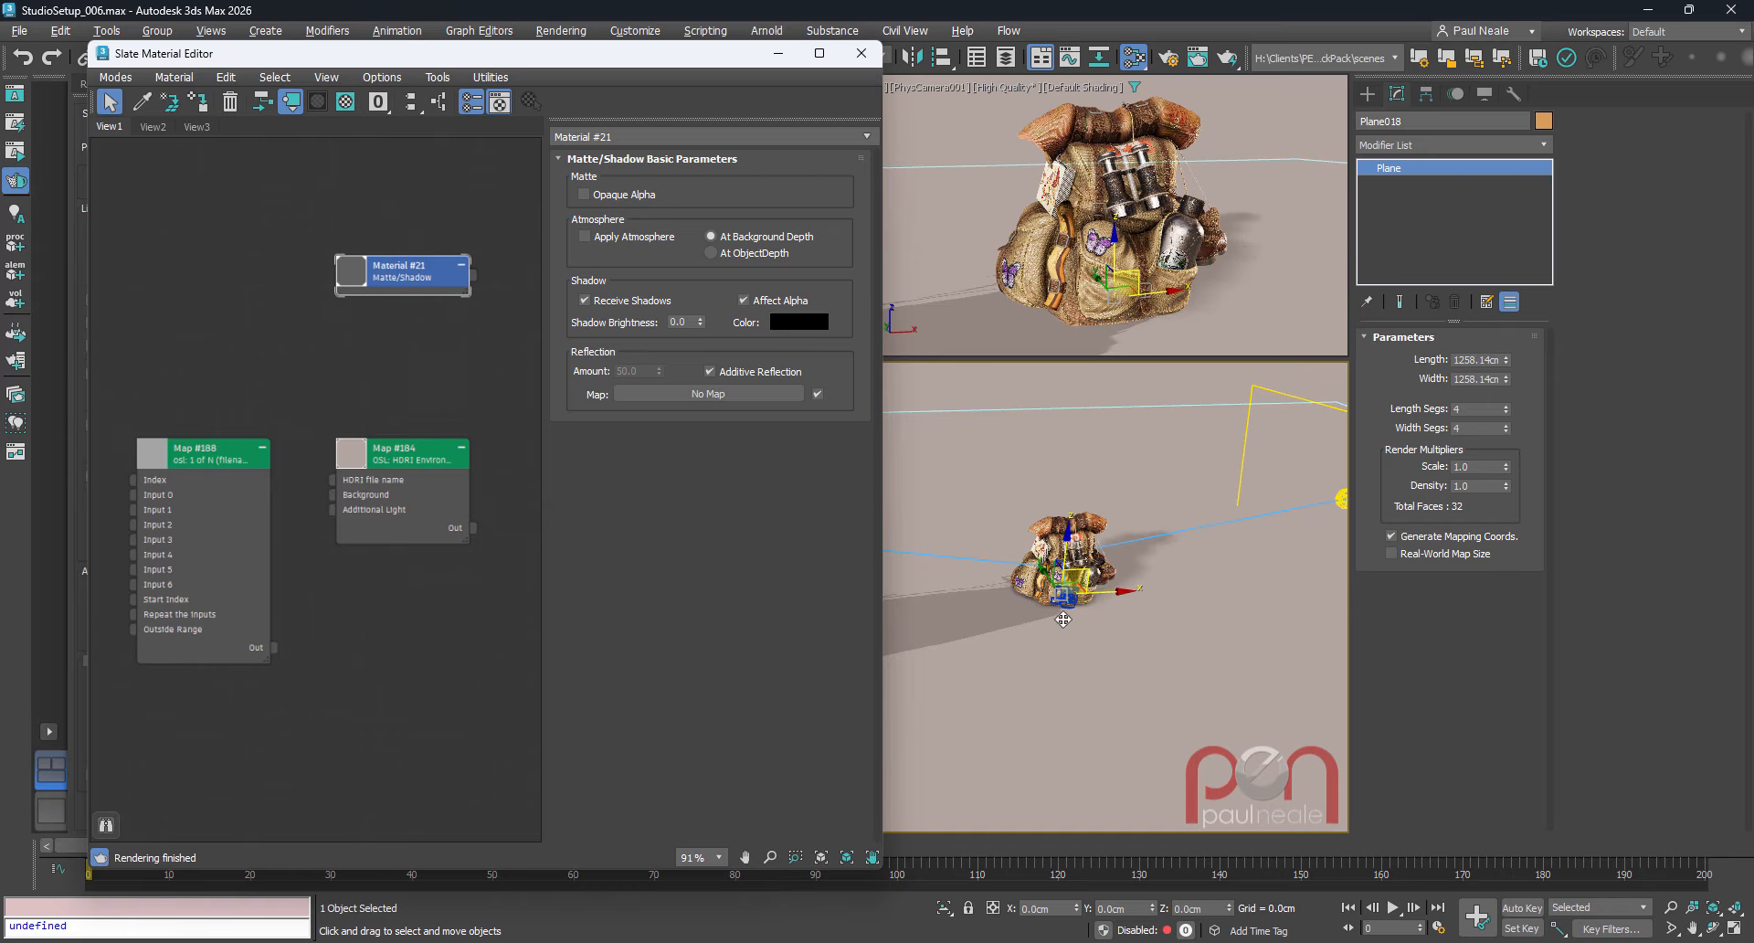
# - Examine the backpack's ground shadows, toggling the HDRI map's custom background off and on, and close the material editor
pyautogui.click(1111, 382)
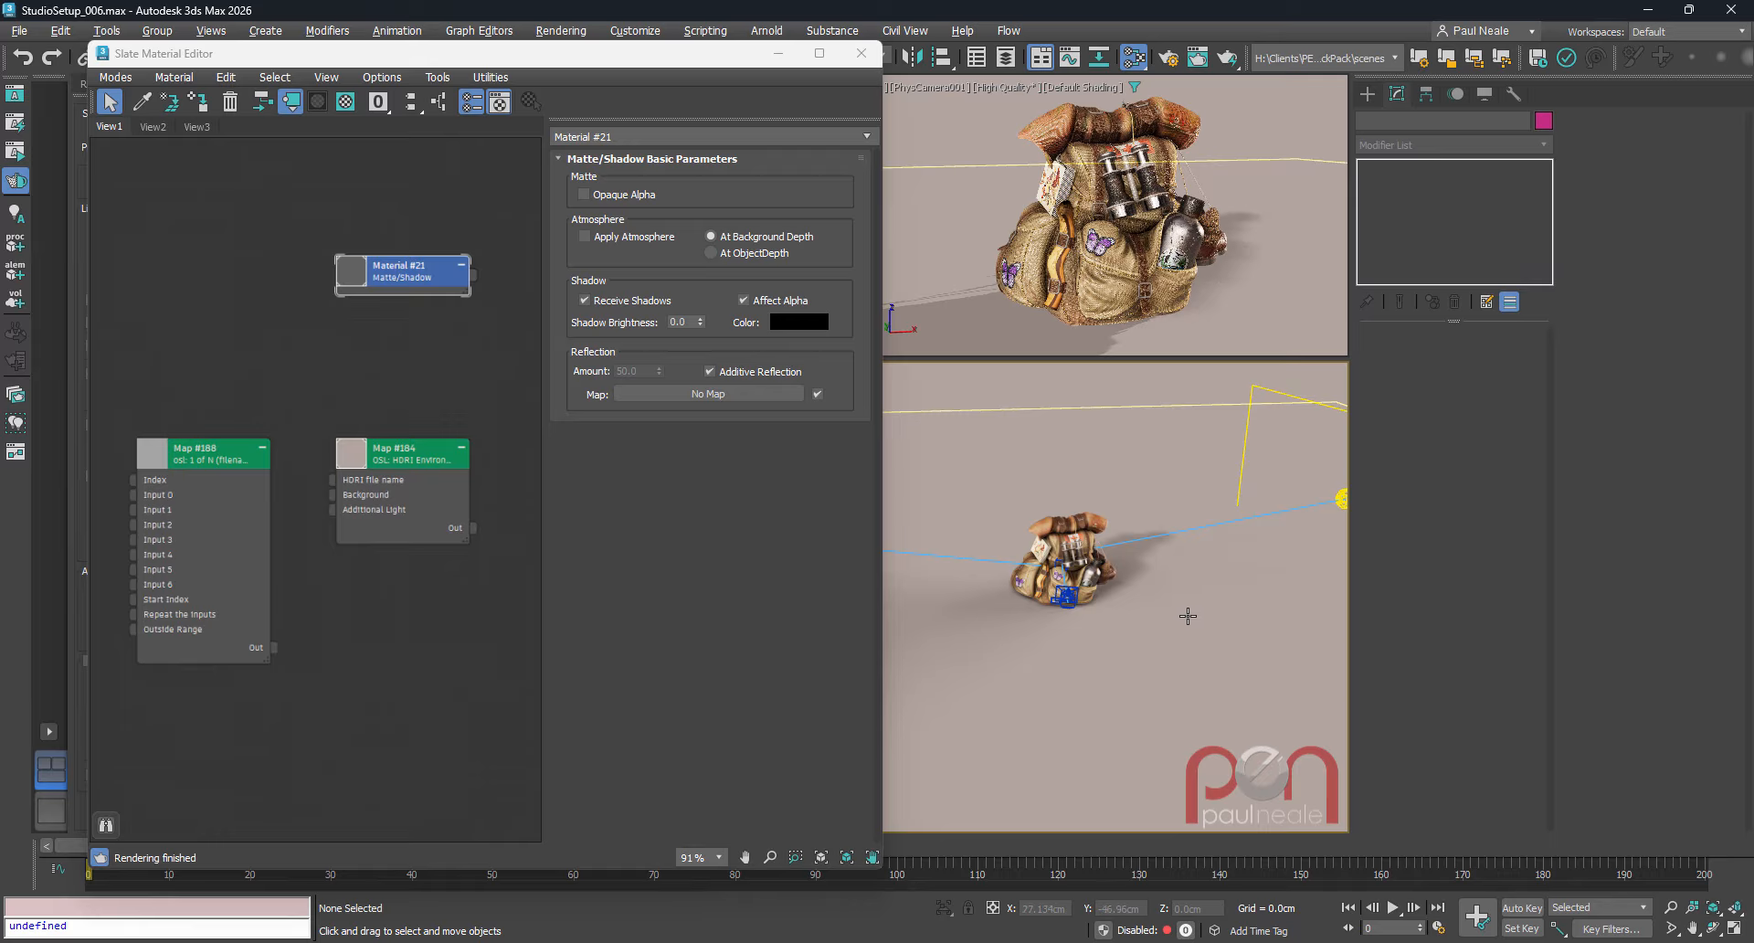
pyautogui.keyDown('alt'); pyautogui.moveTo(1189, 615); pyautogui.dragTo(1193, 606, button='middle'); pyautogui.keyUp('alt')
pyautogui.scroll(2, 1193, 607)
pyautogui.scroll(3, 1246, 625)
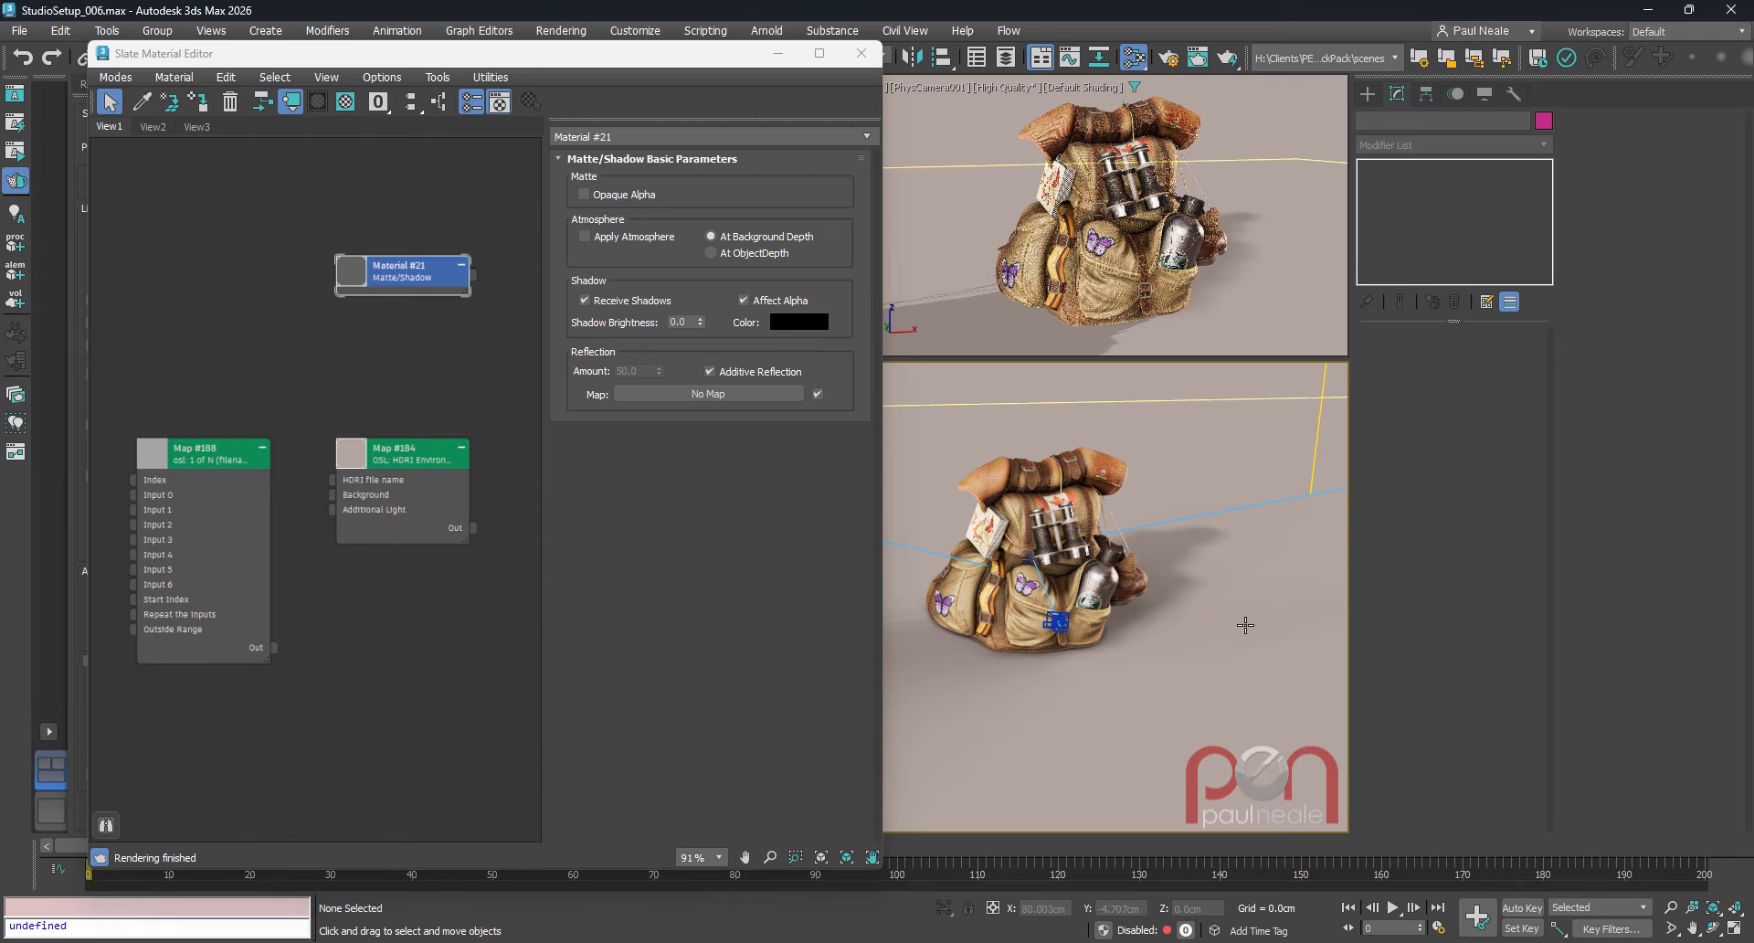
pyautogui.doubleClick(416, 457)
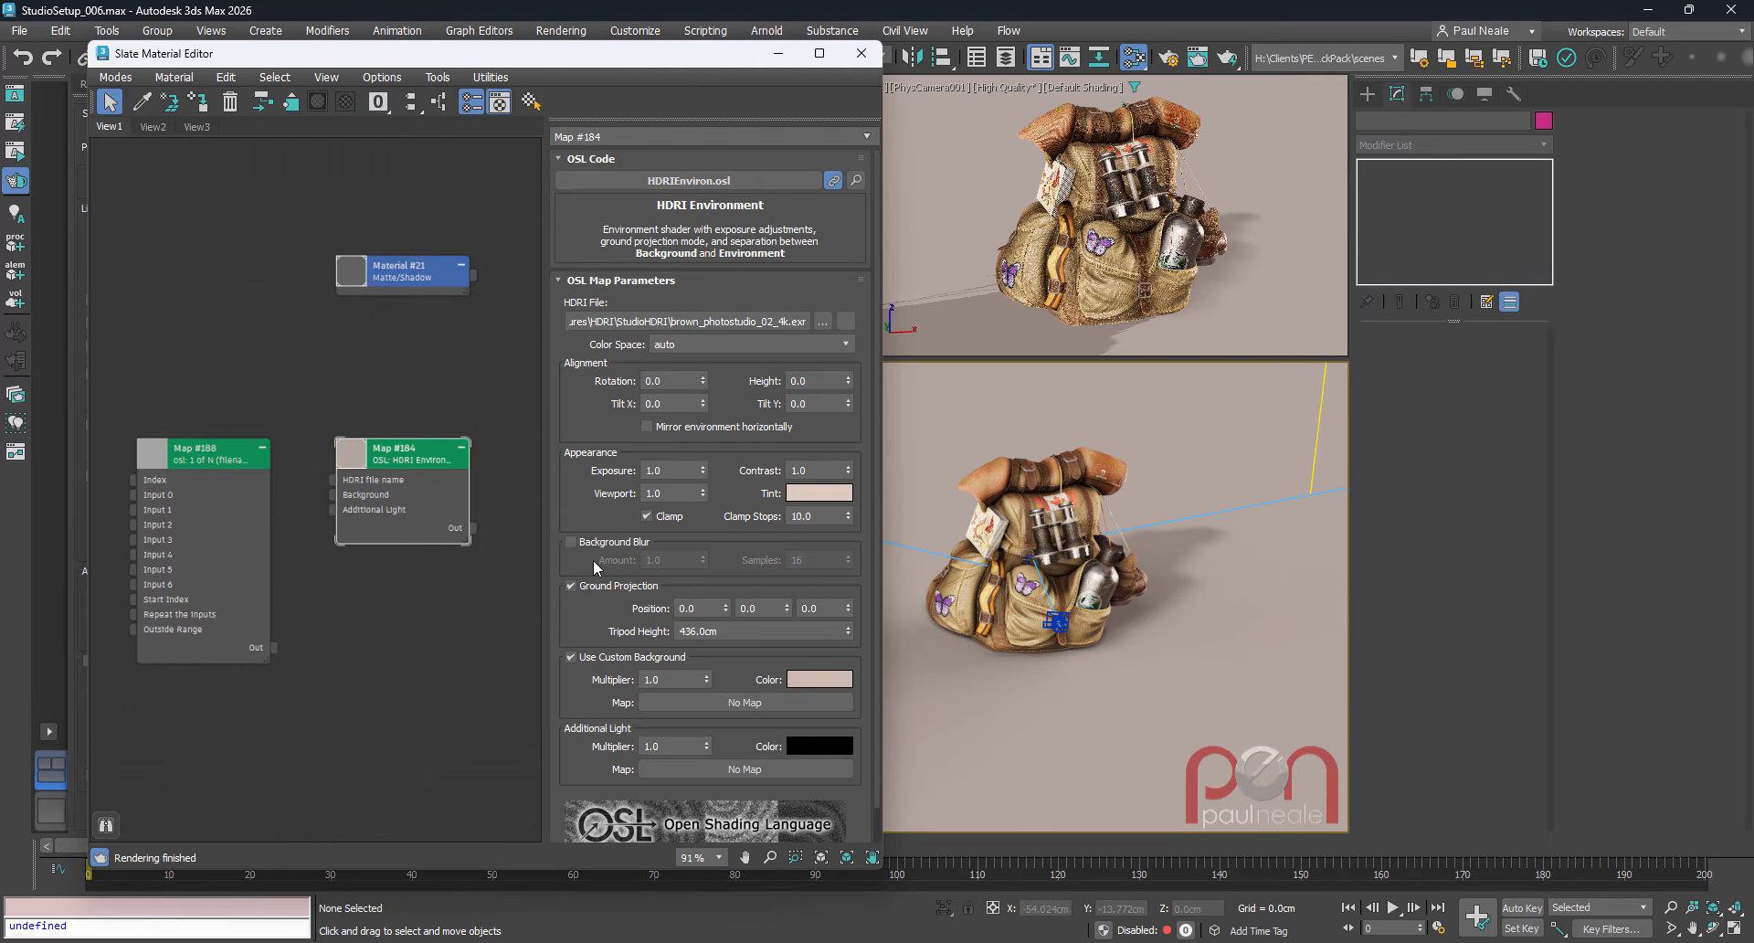
pyautogui.click(570, 658)
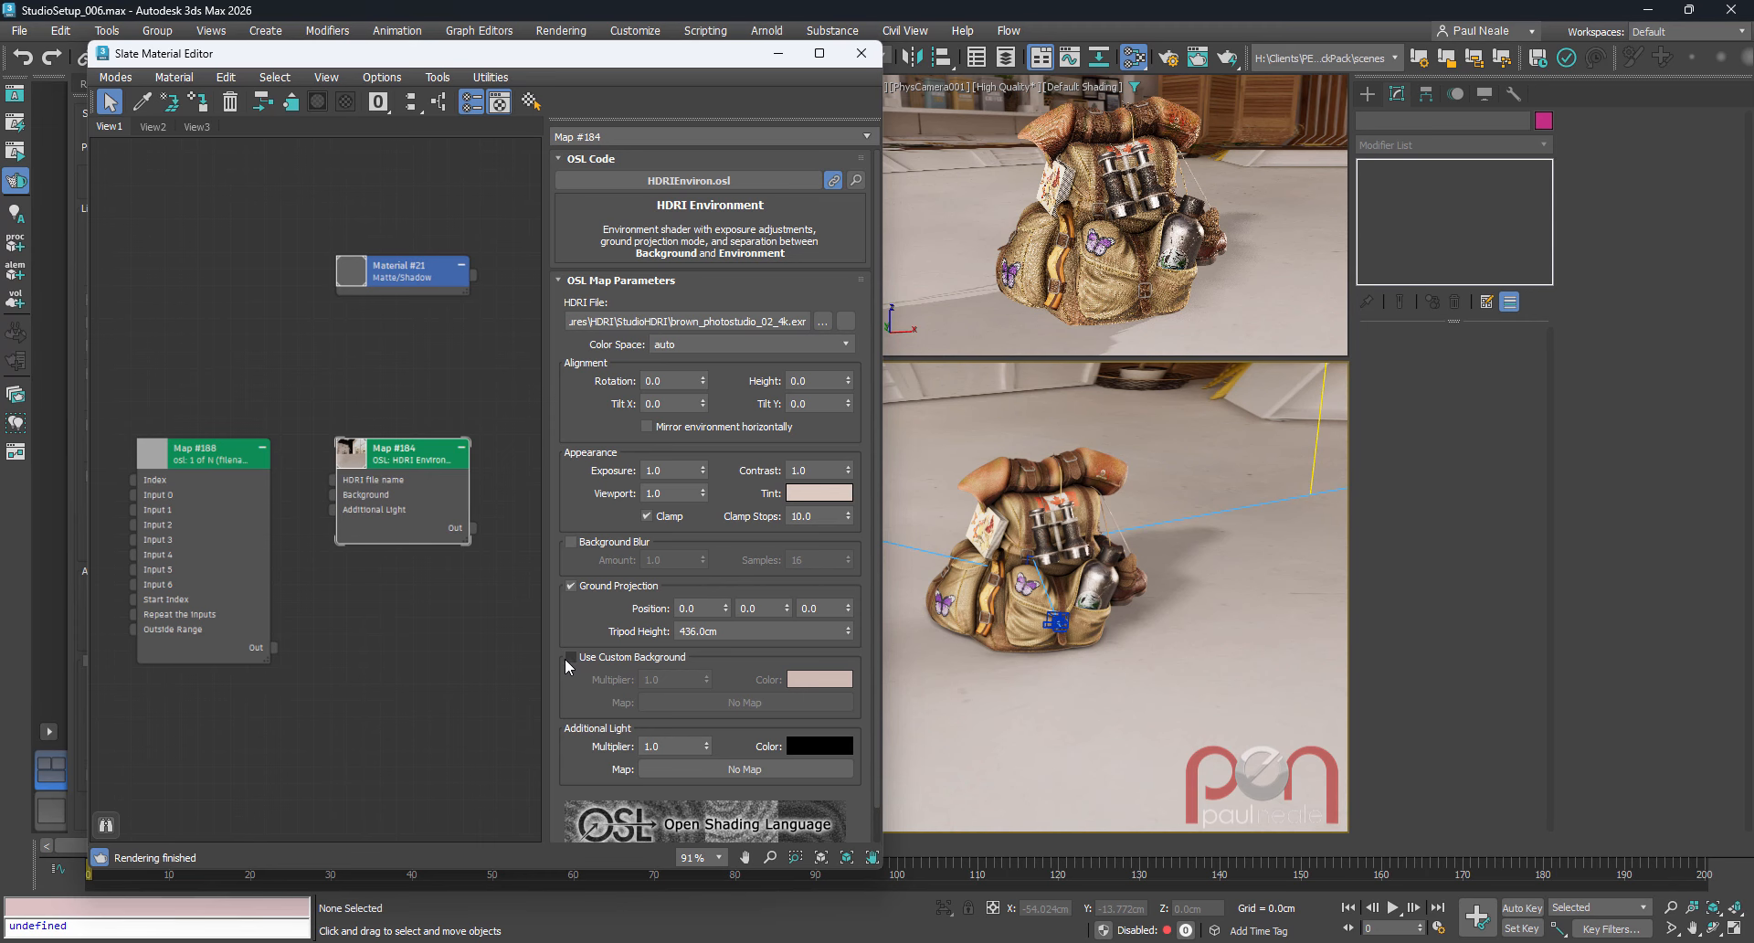
pyautogui.click(570, 658)
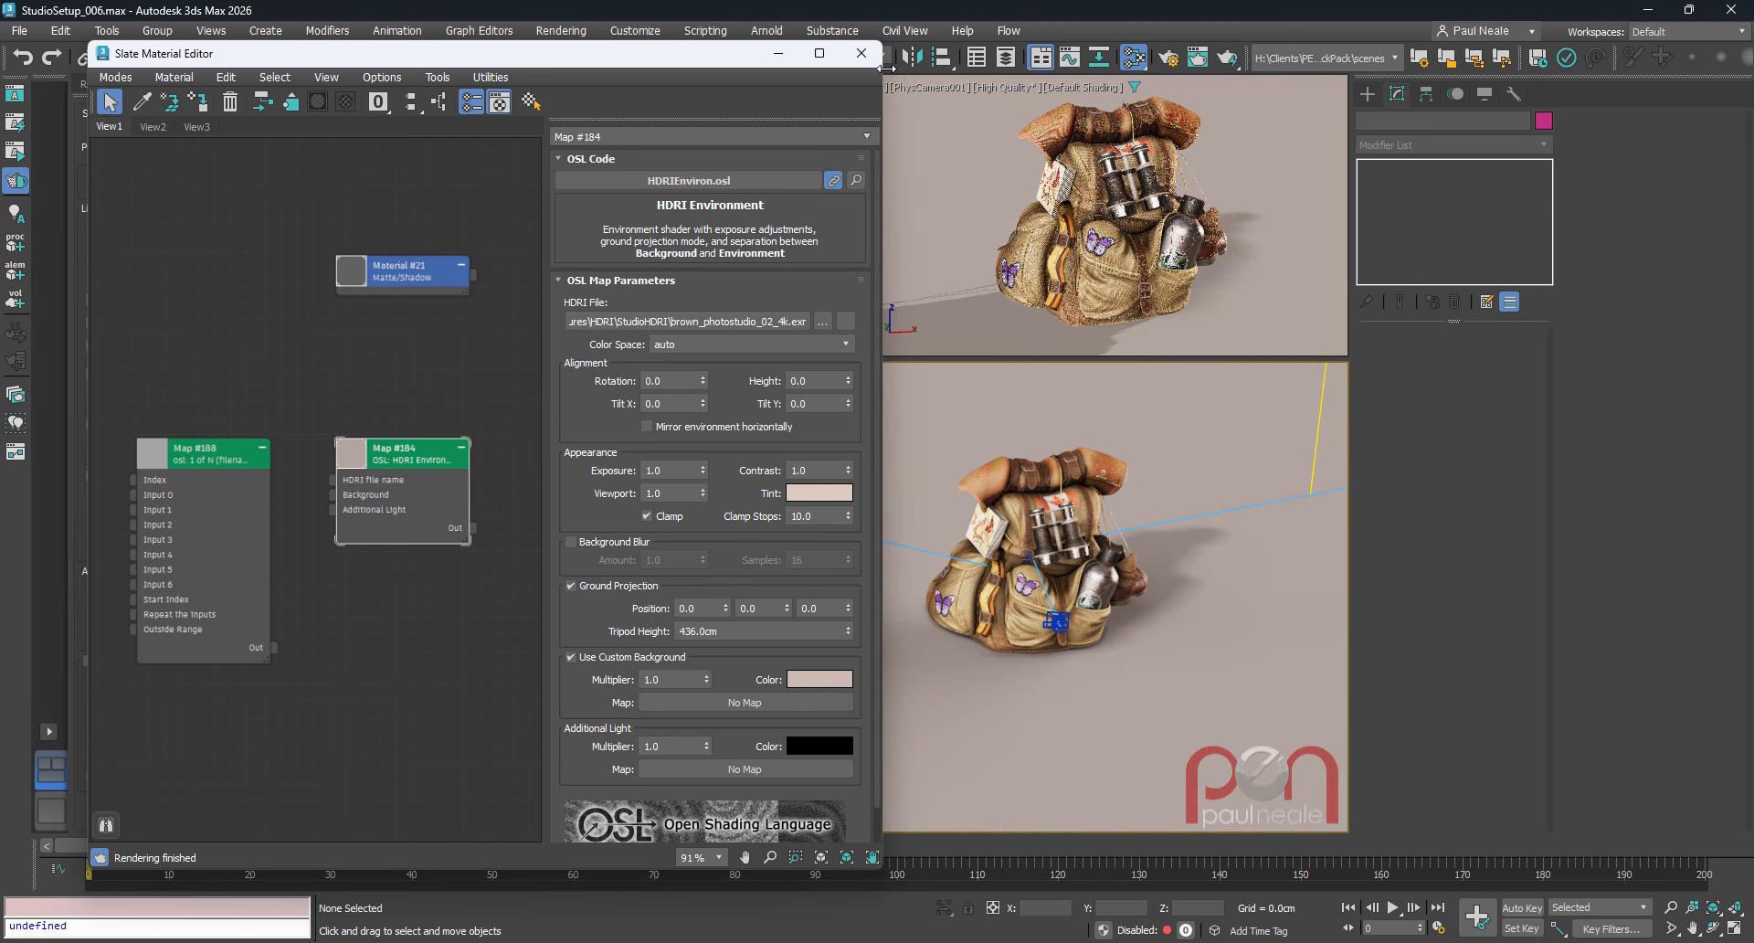
pyautogui.click(861, 53)
# - Create a circle spline around the backpack and set its X and Y positions to 0
pyautogui.scroll(-5, 1145, 598)
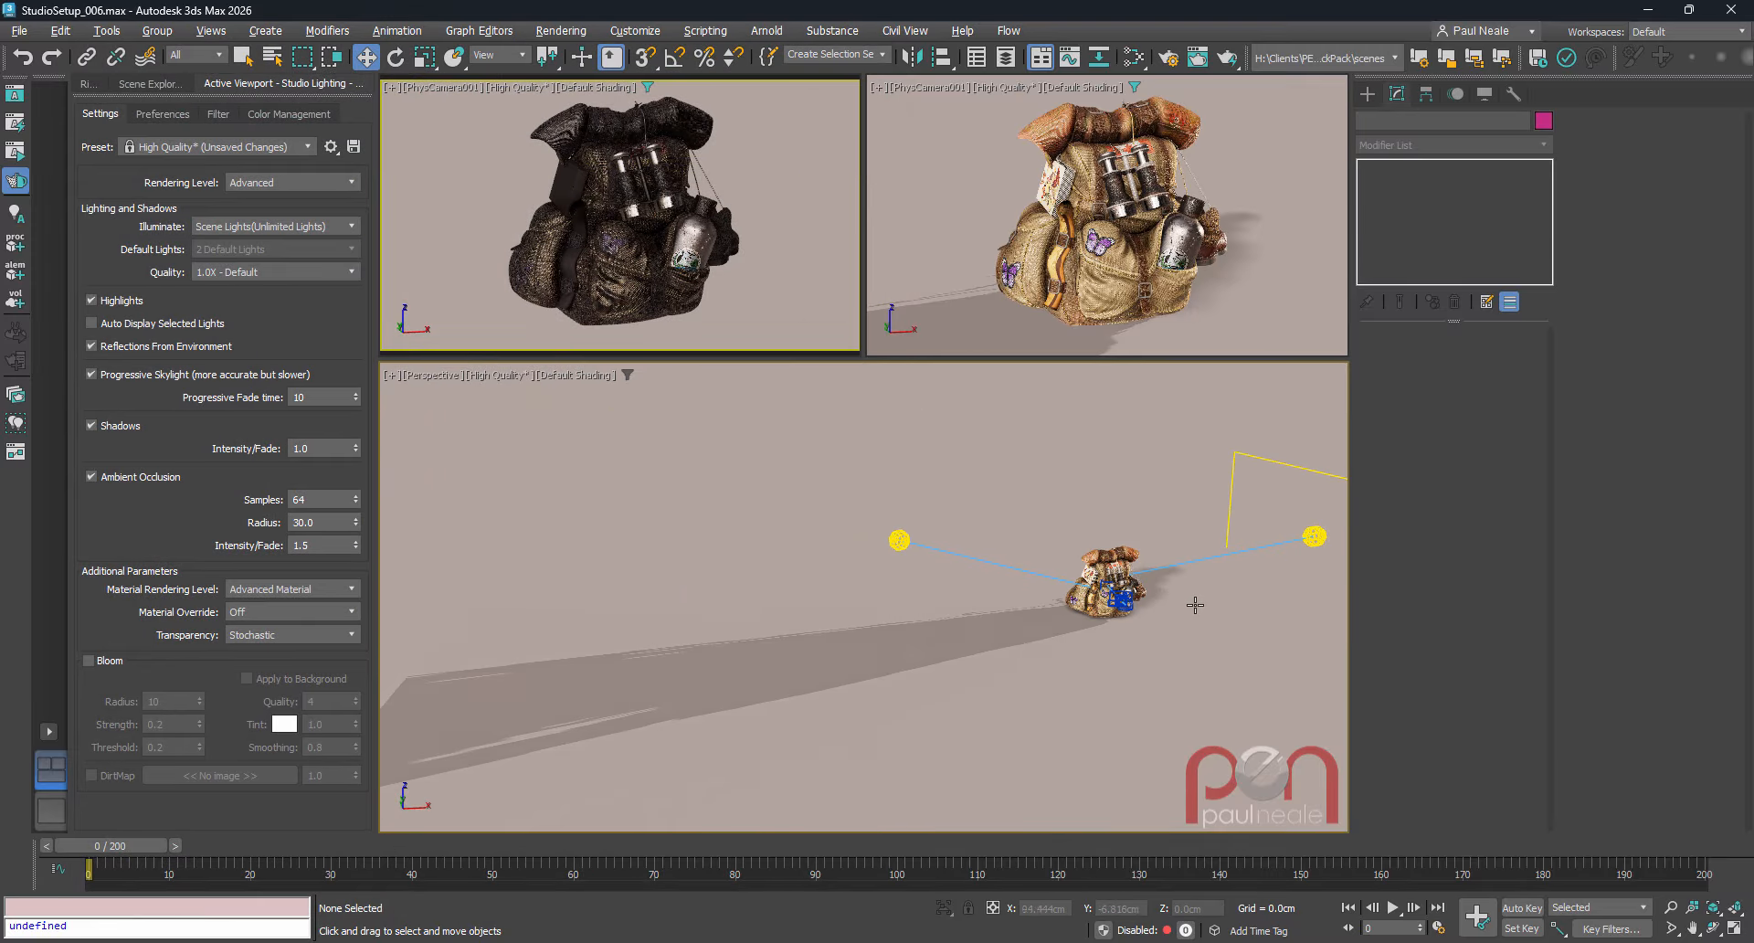
pyautogui.keyDown('alt'); pyautogui.moveTo(1194, 607); pyautogui.dragTo(1058, 489, button='middle'); pyautogui.keyUp('alt')
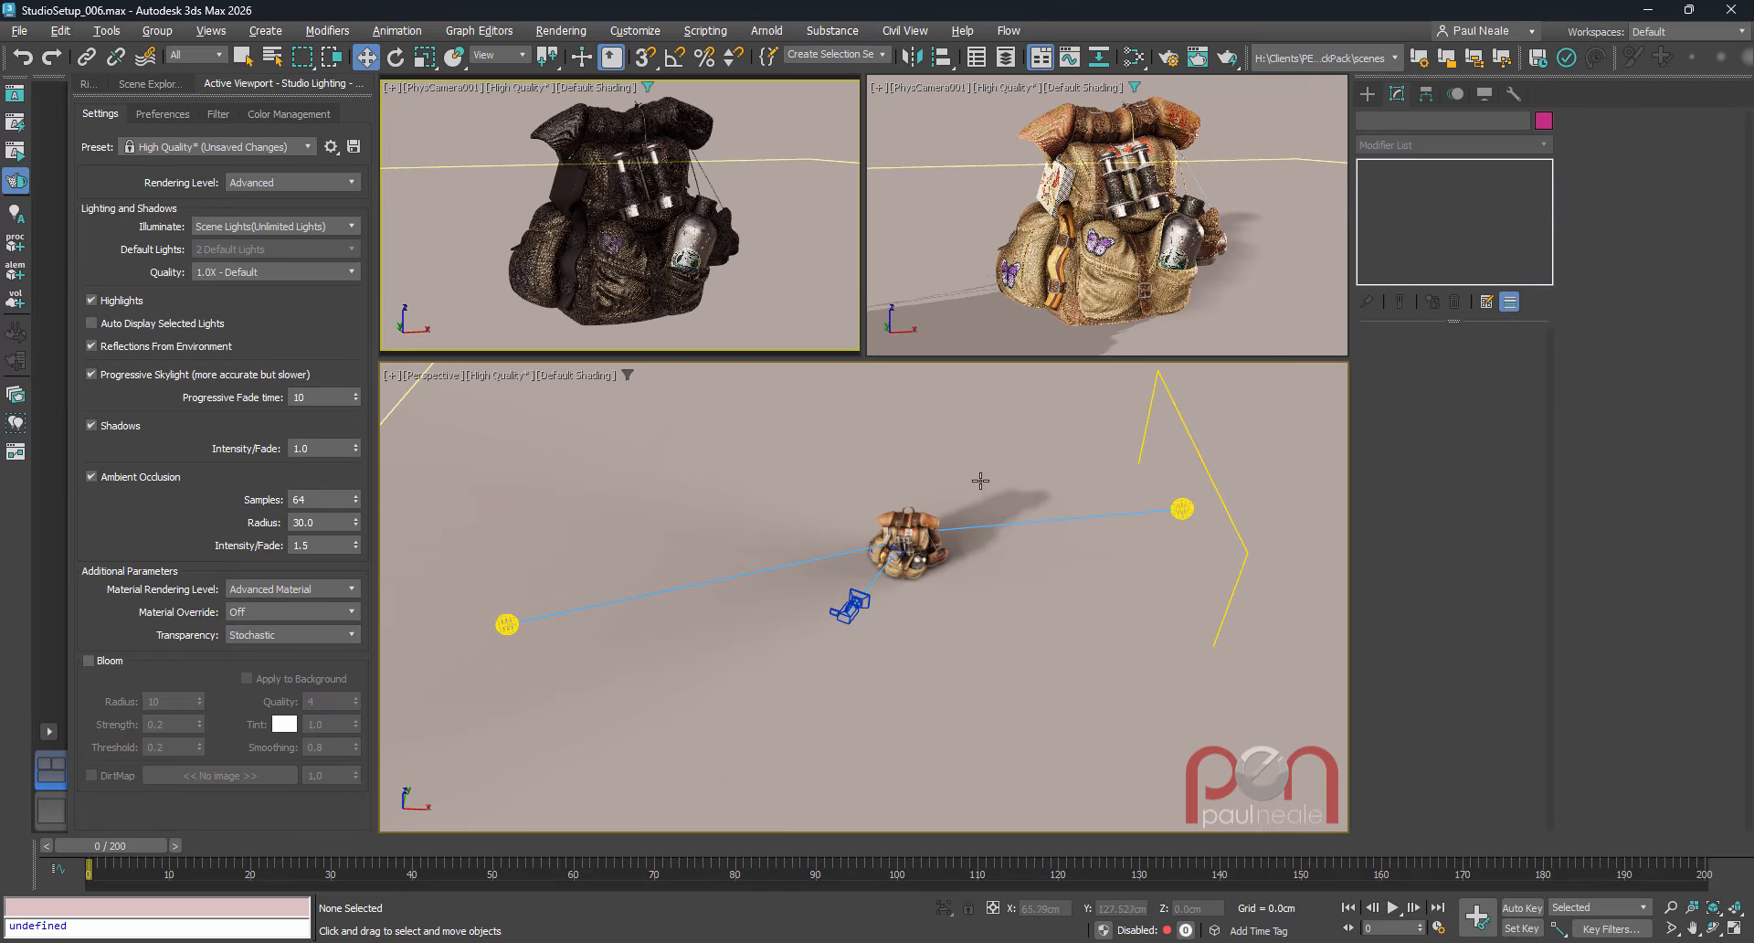
pyautogui.keyDown('alt'); pyautogui.moveTo(980, 482); pyautogui.dragTo(1006, 537, button='middle'); pyautogui.keyUp('alt')
pyautogui.keyDown('ctrl'); pyautogui.rightClick(966, 624); pyautogui.keyUp('ctrl')
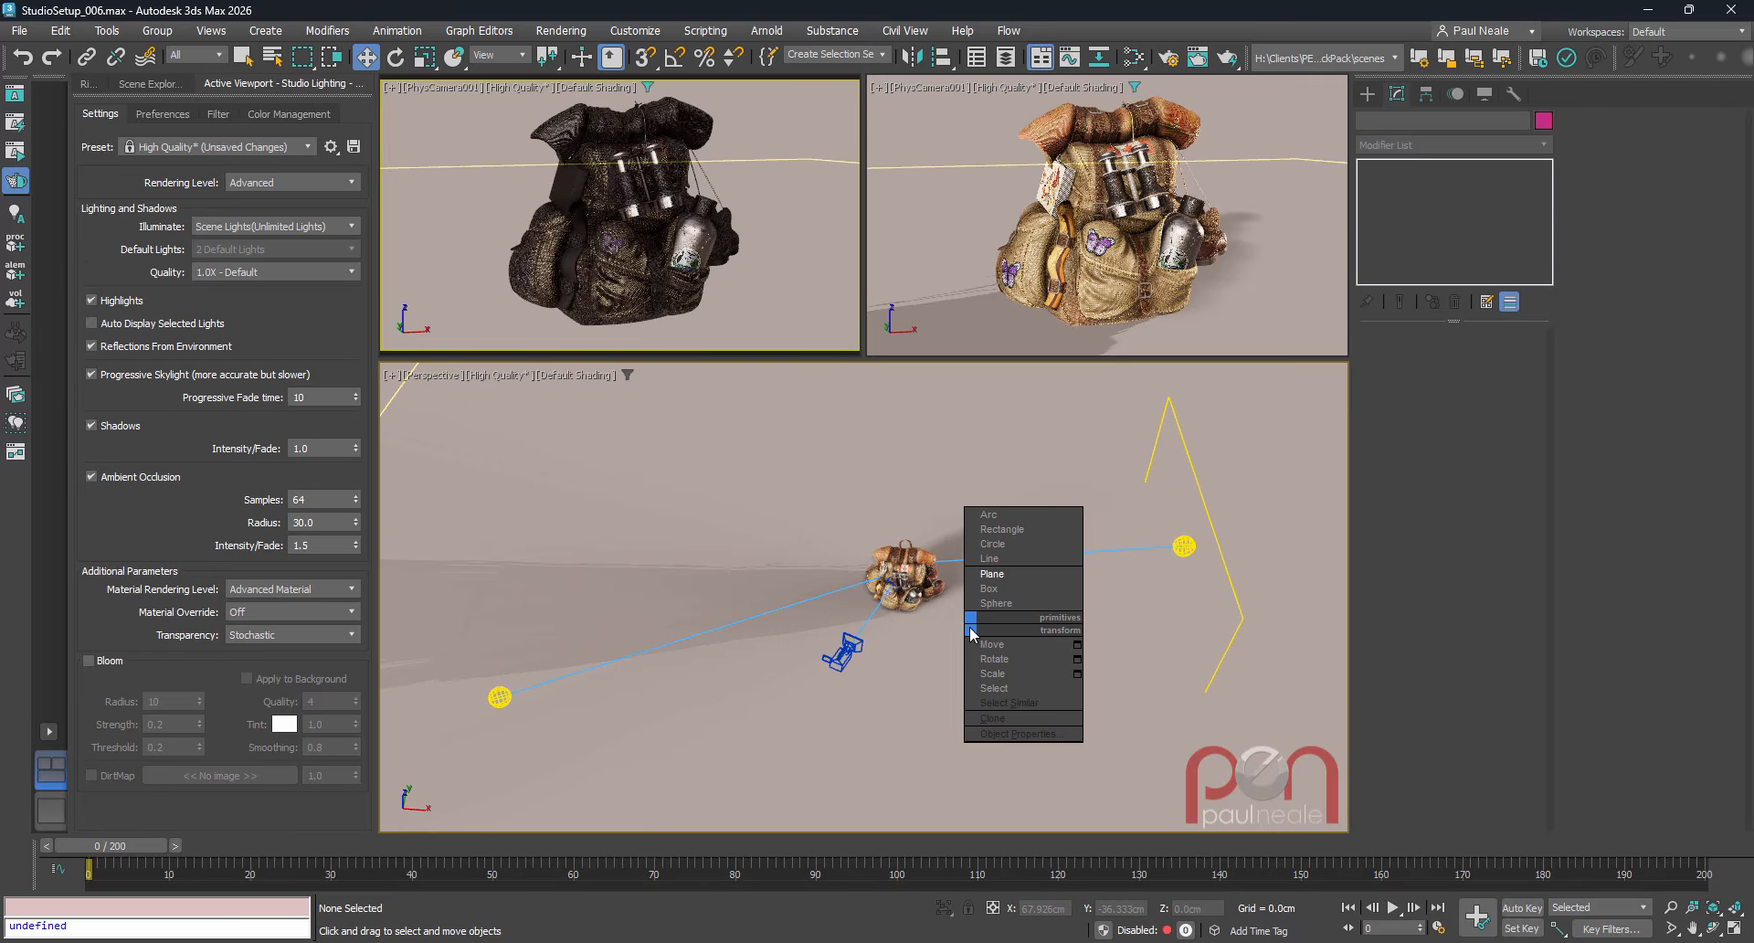
pyautogui.click(1001, 544)
pyautogui.moveTo(903, 577); pyautogui.dragTo(1076, 733)
pyautogui.rightClick(1076, 733)
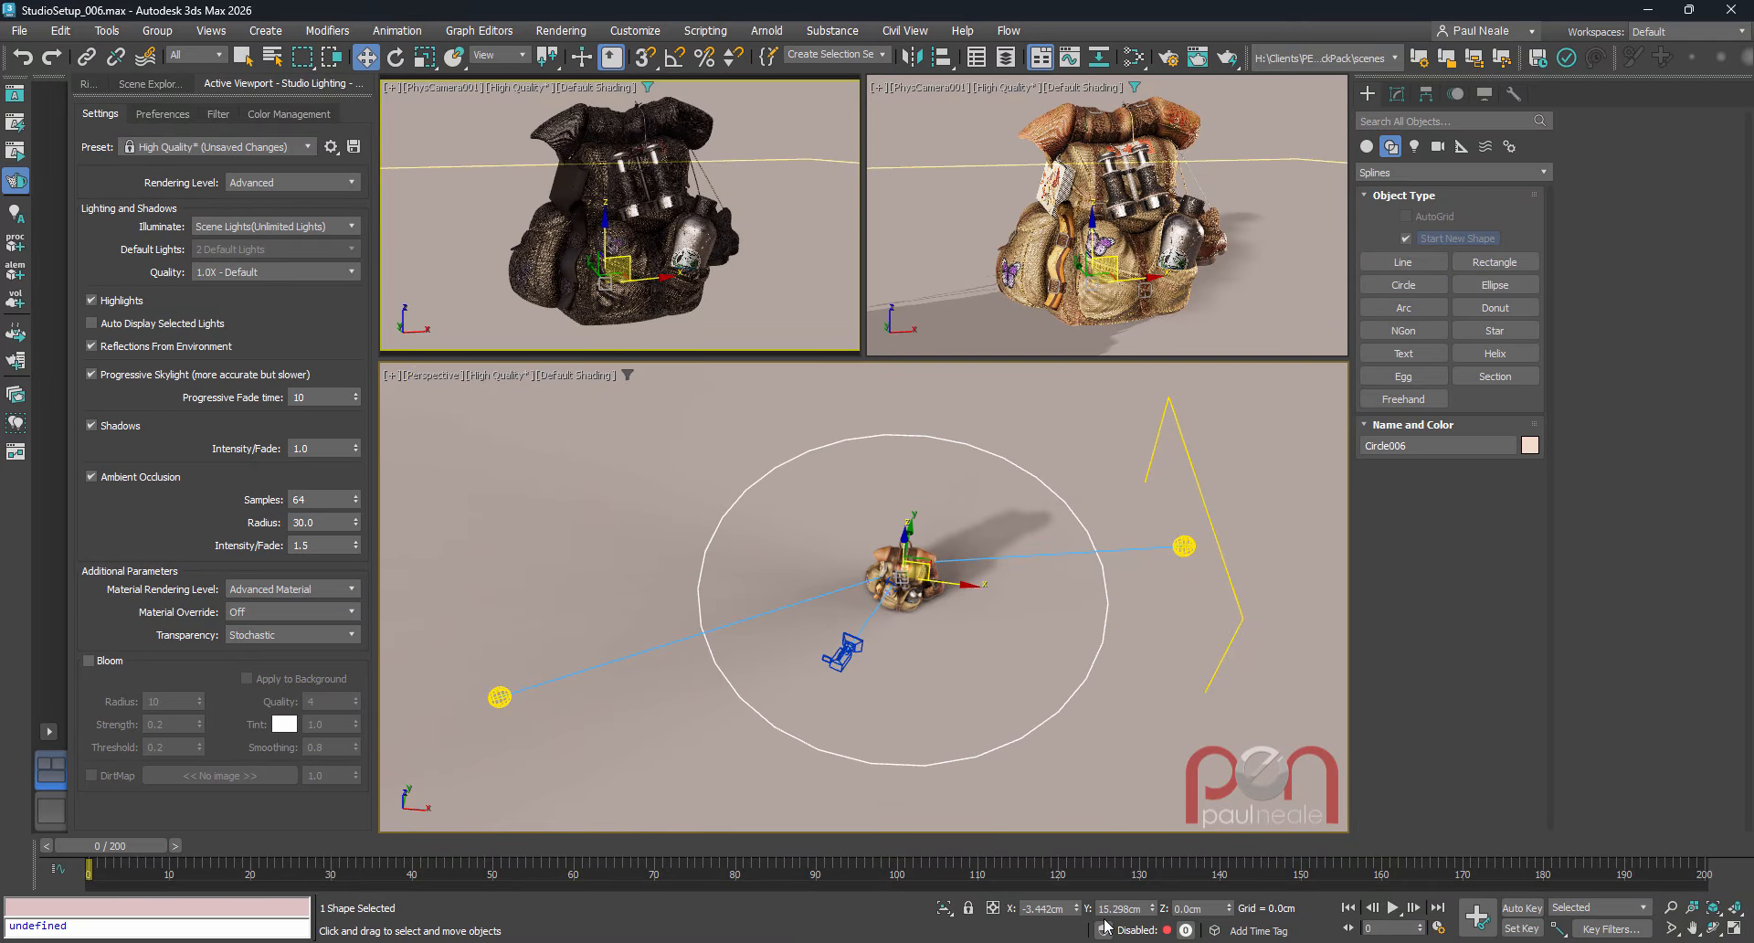
pyautogui.rightClick(1075, 910)
pyautogui.rightClick(1153, 911)
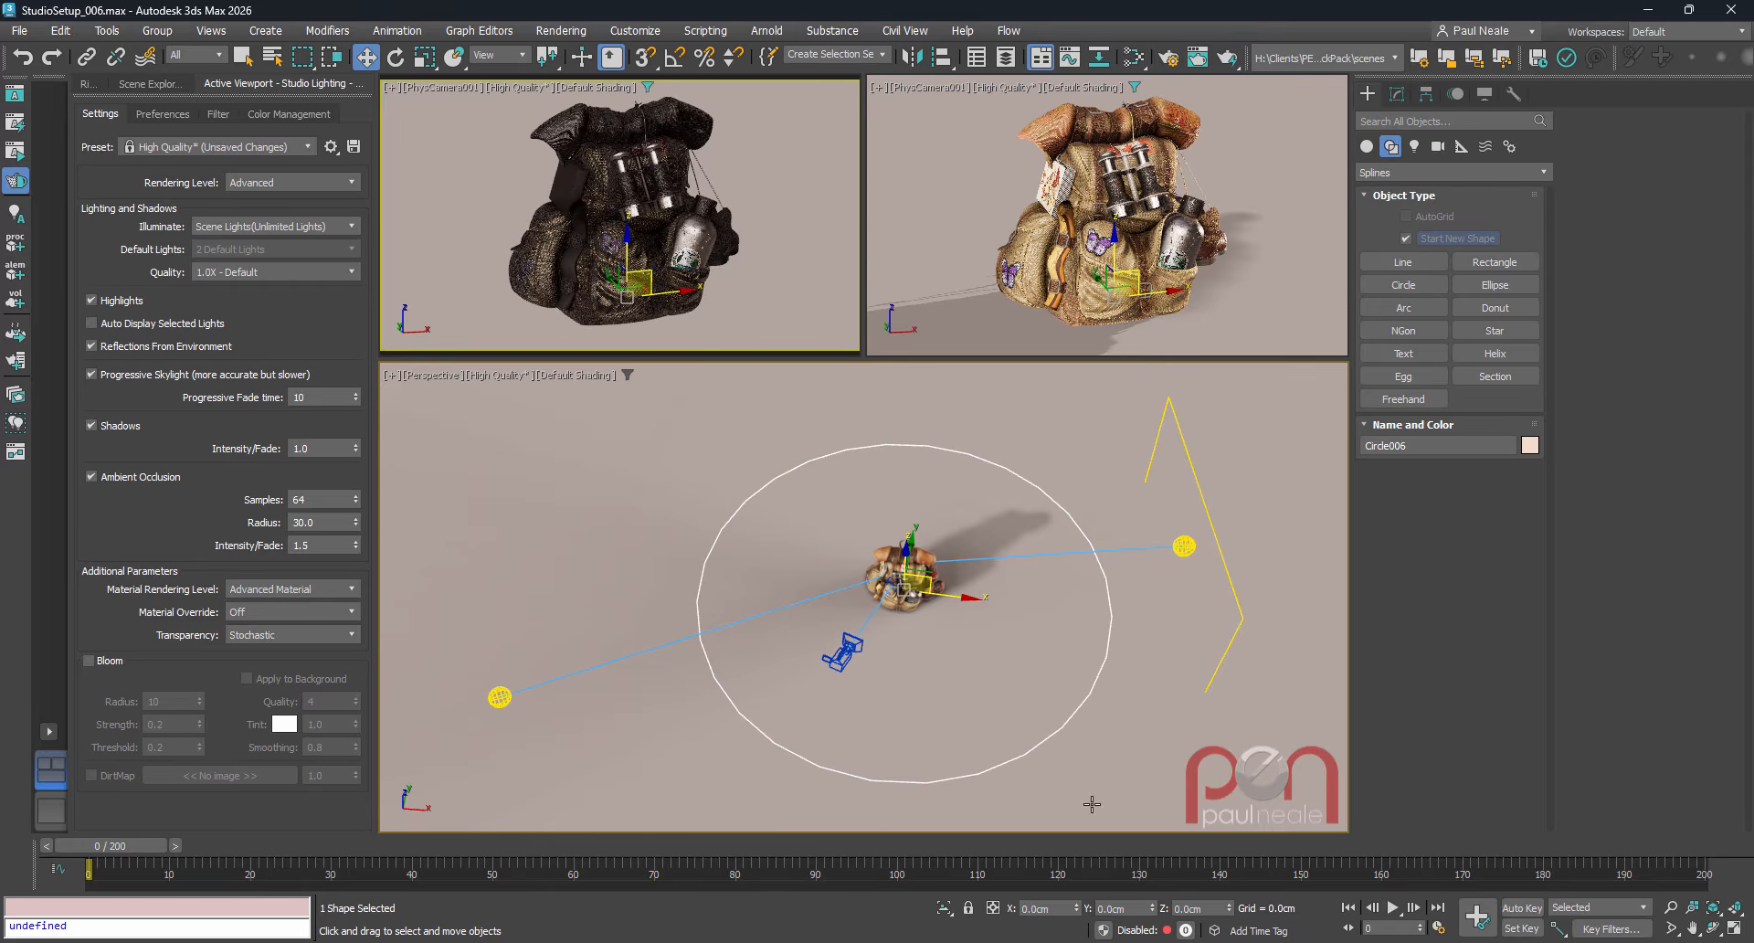
# - Raise the circle to a height of about 9.5 cm and rename it SceeneRotate
pyautogui.keyDown('alt'); pyautogui.moveTo(974, 646); pyautogui.dragTo(916, 548, button='middle'); pyautogui.keyUp('alt')
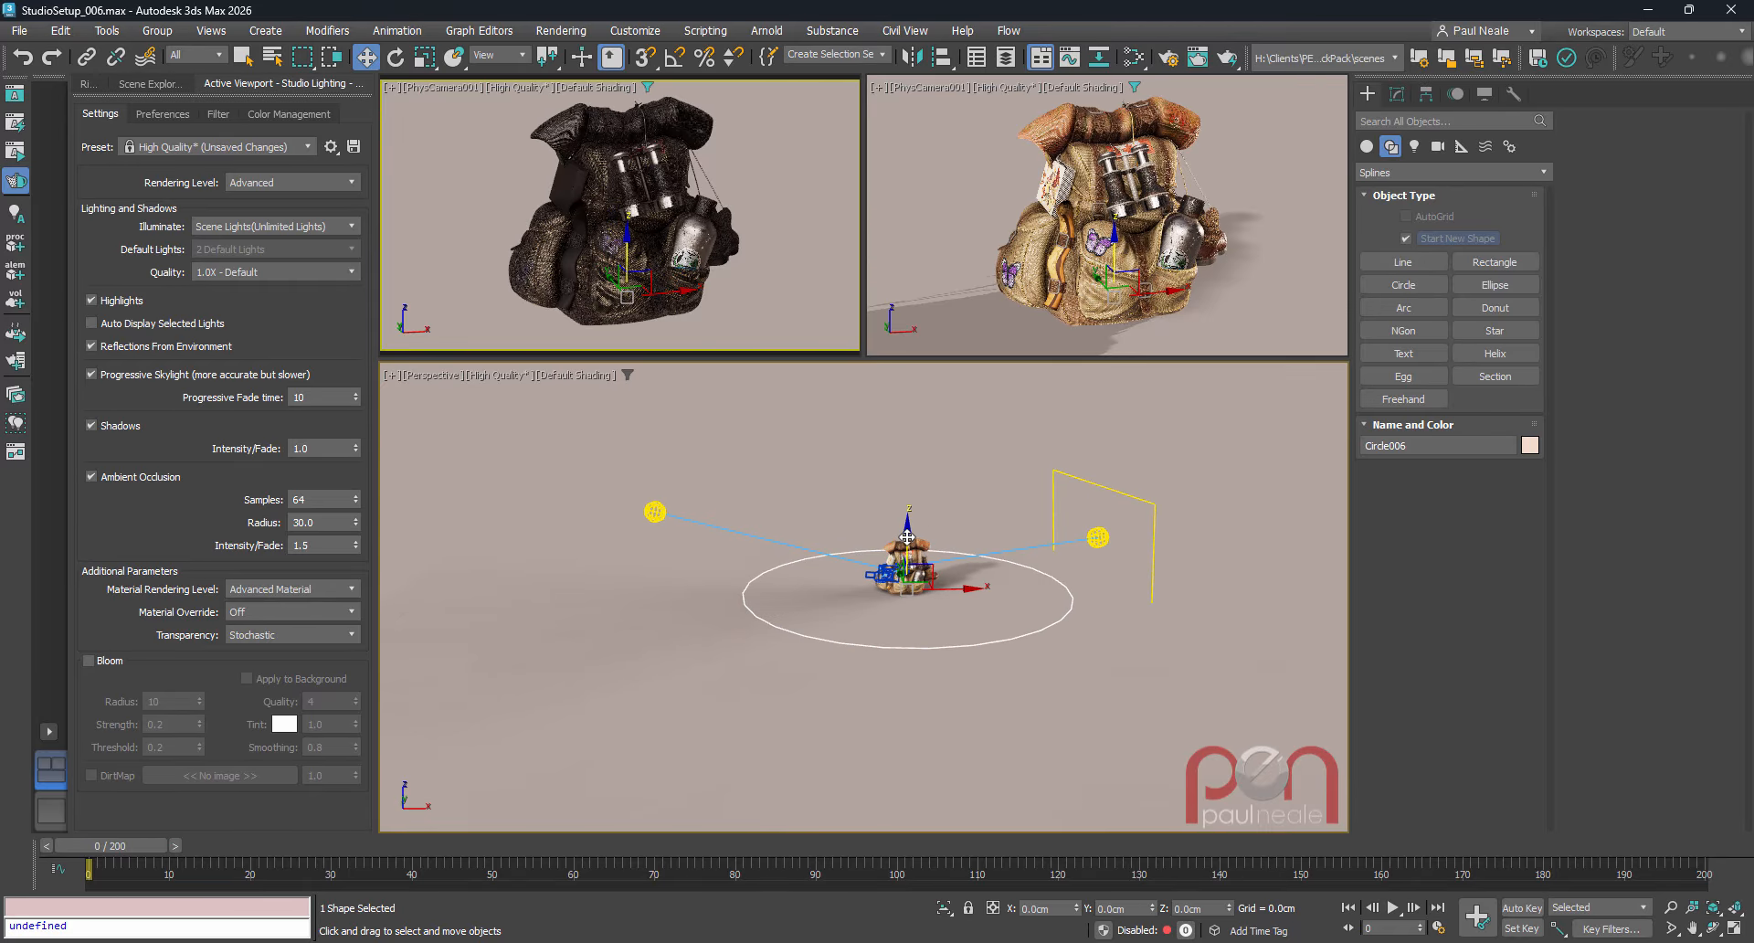
pyautogui.moveTo(908, 537); pyautogui.dragTo(908, 530)
pyautogui.scroll(6, 884, 574)
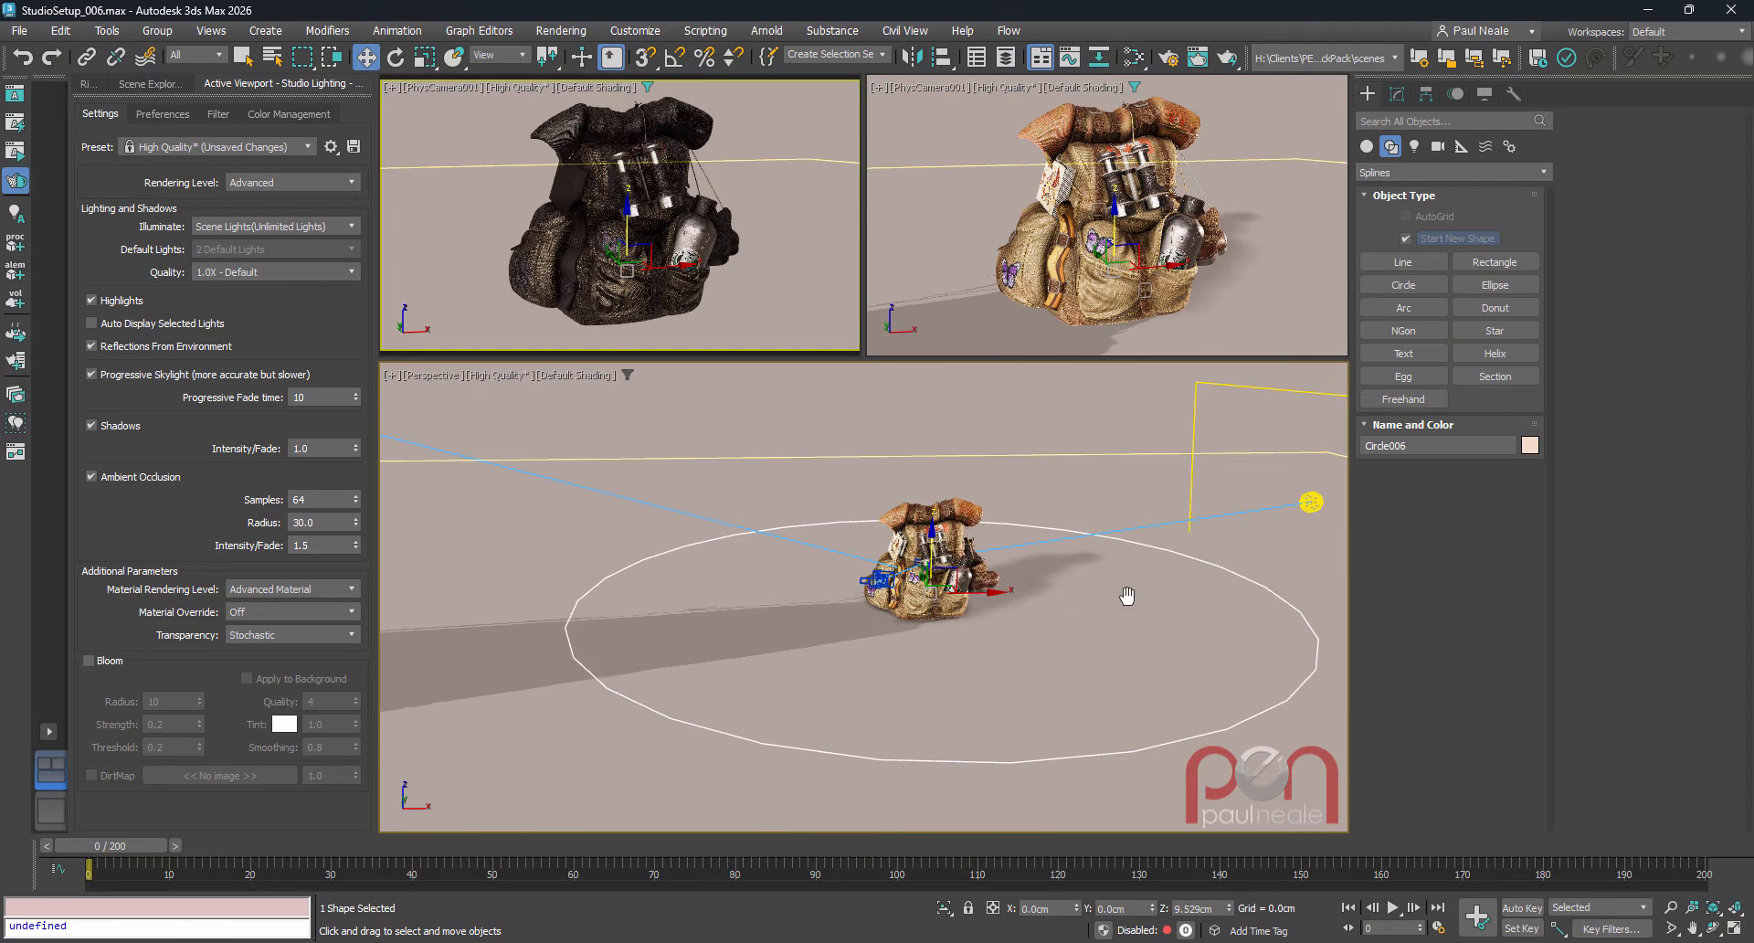
pyautogui.moveTo(1125, 596); pyautogui.dragTo(1103, 587, button='middle')
pyautogui.moveTo(1428, 446); pyautogui.dragTo(1309, 436)
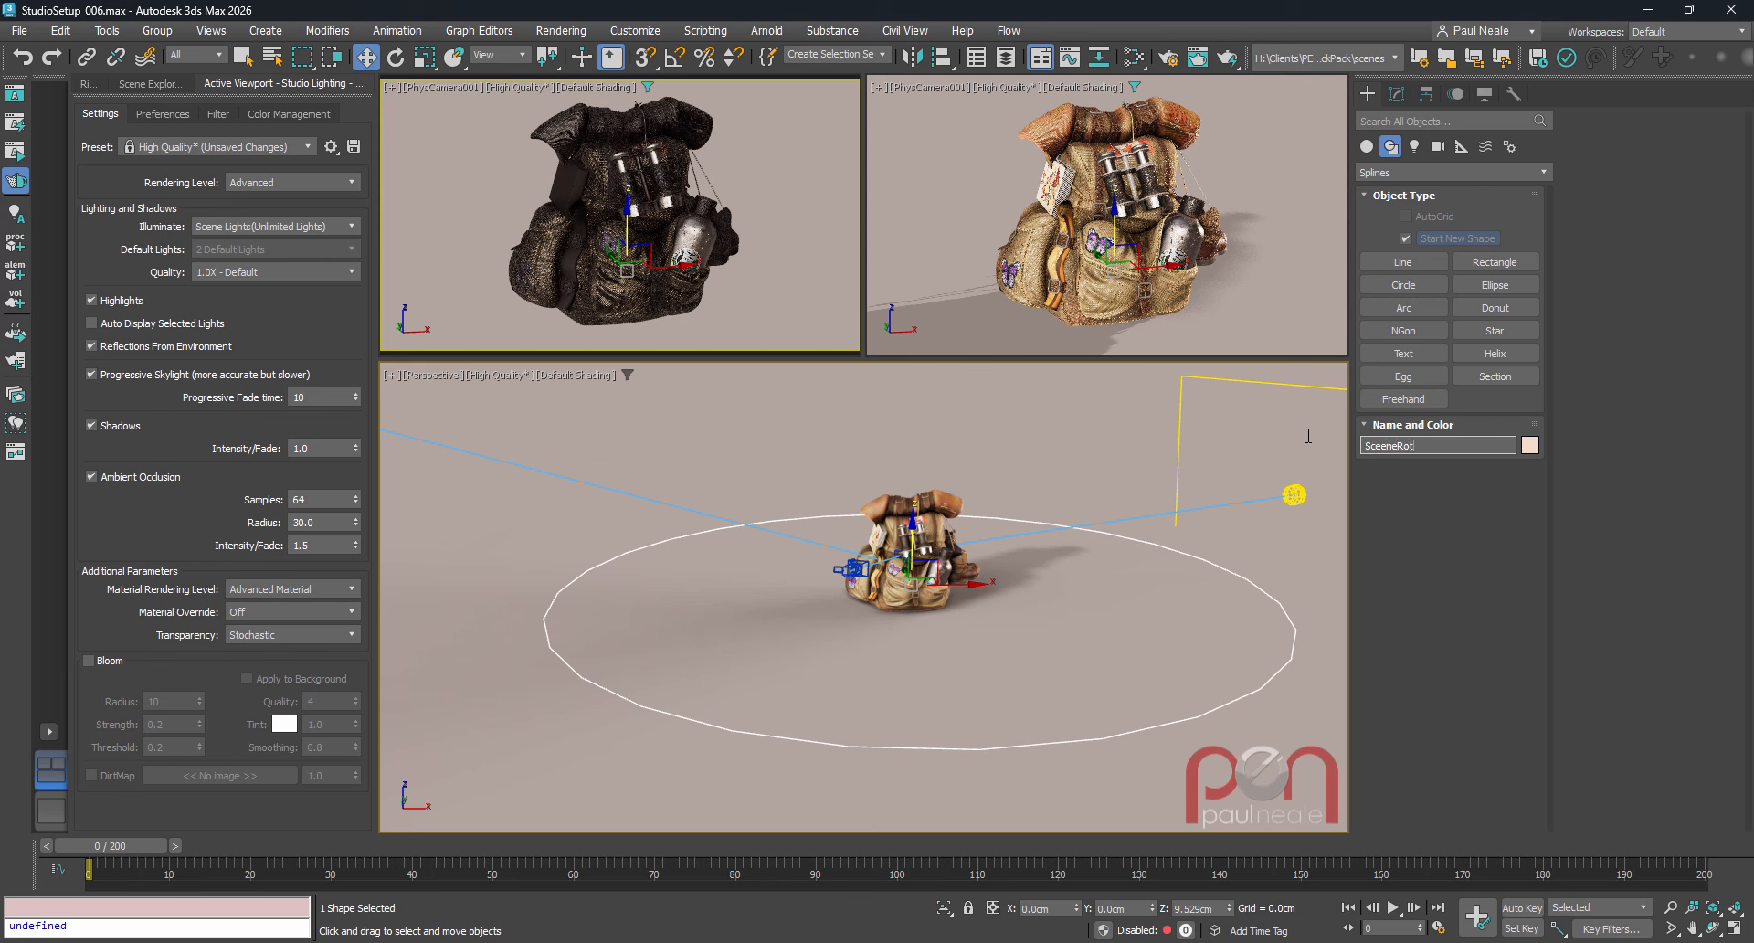
pyautogui.press('Return')
# - Select both lights and the camera and link them to the SceeneRotate circle as their parent
pyautogui.click(1294, 494)
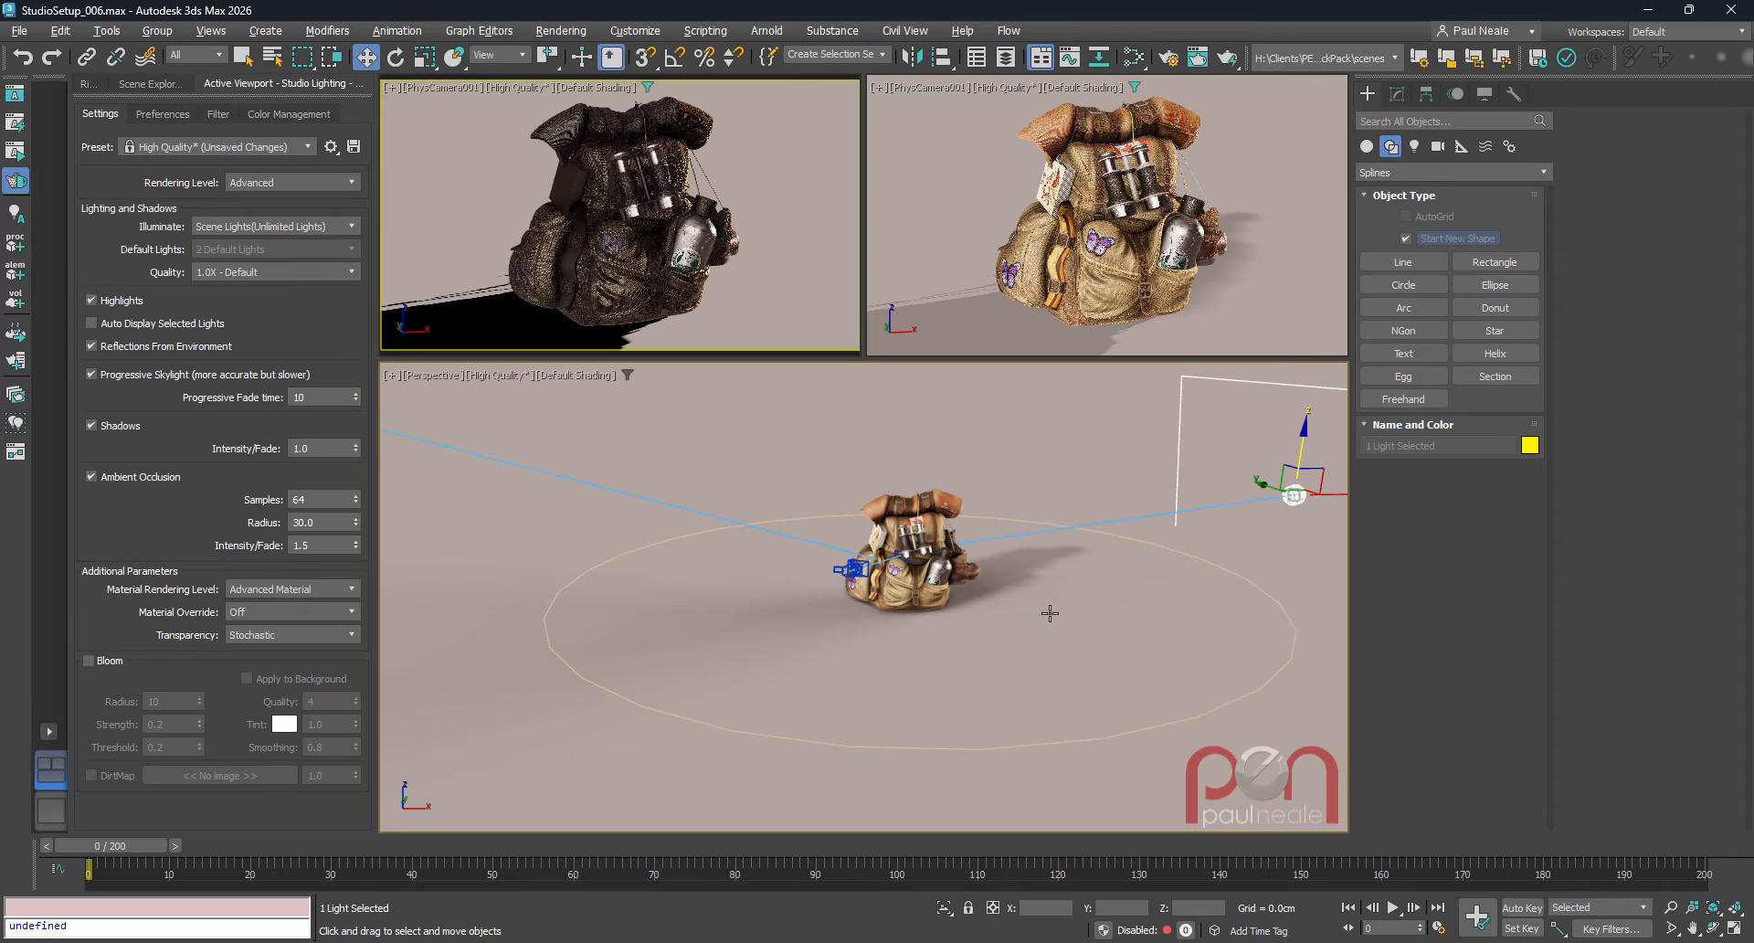
pyautogui.keyDown('alt'); pyautogui.moveTo(1050, 613); pyautogui.dragTo(967, 560, button='middle'); pyautogui.keyUp('alt')
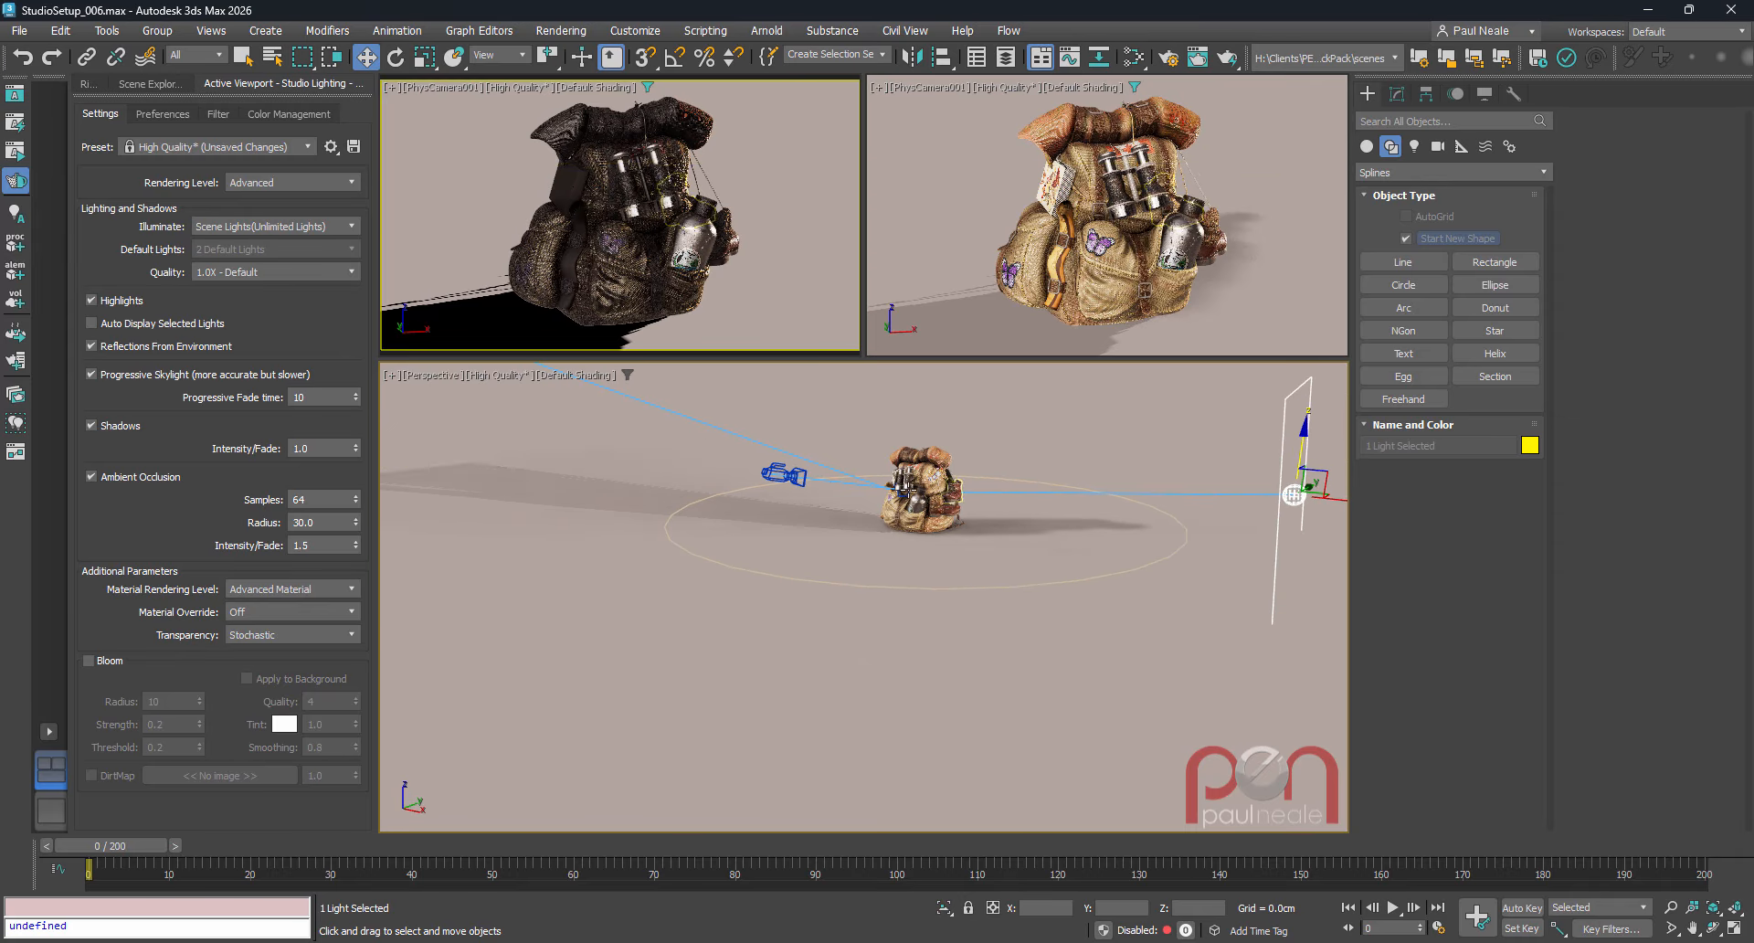
pyautogui.click(839, 483)
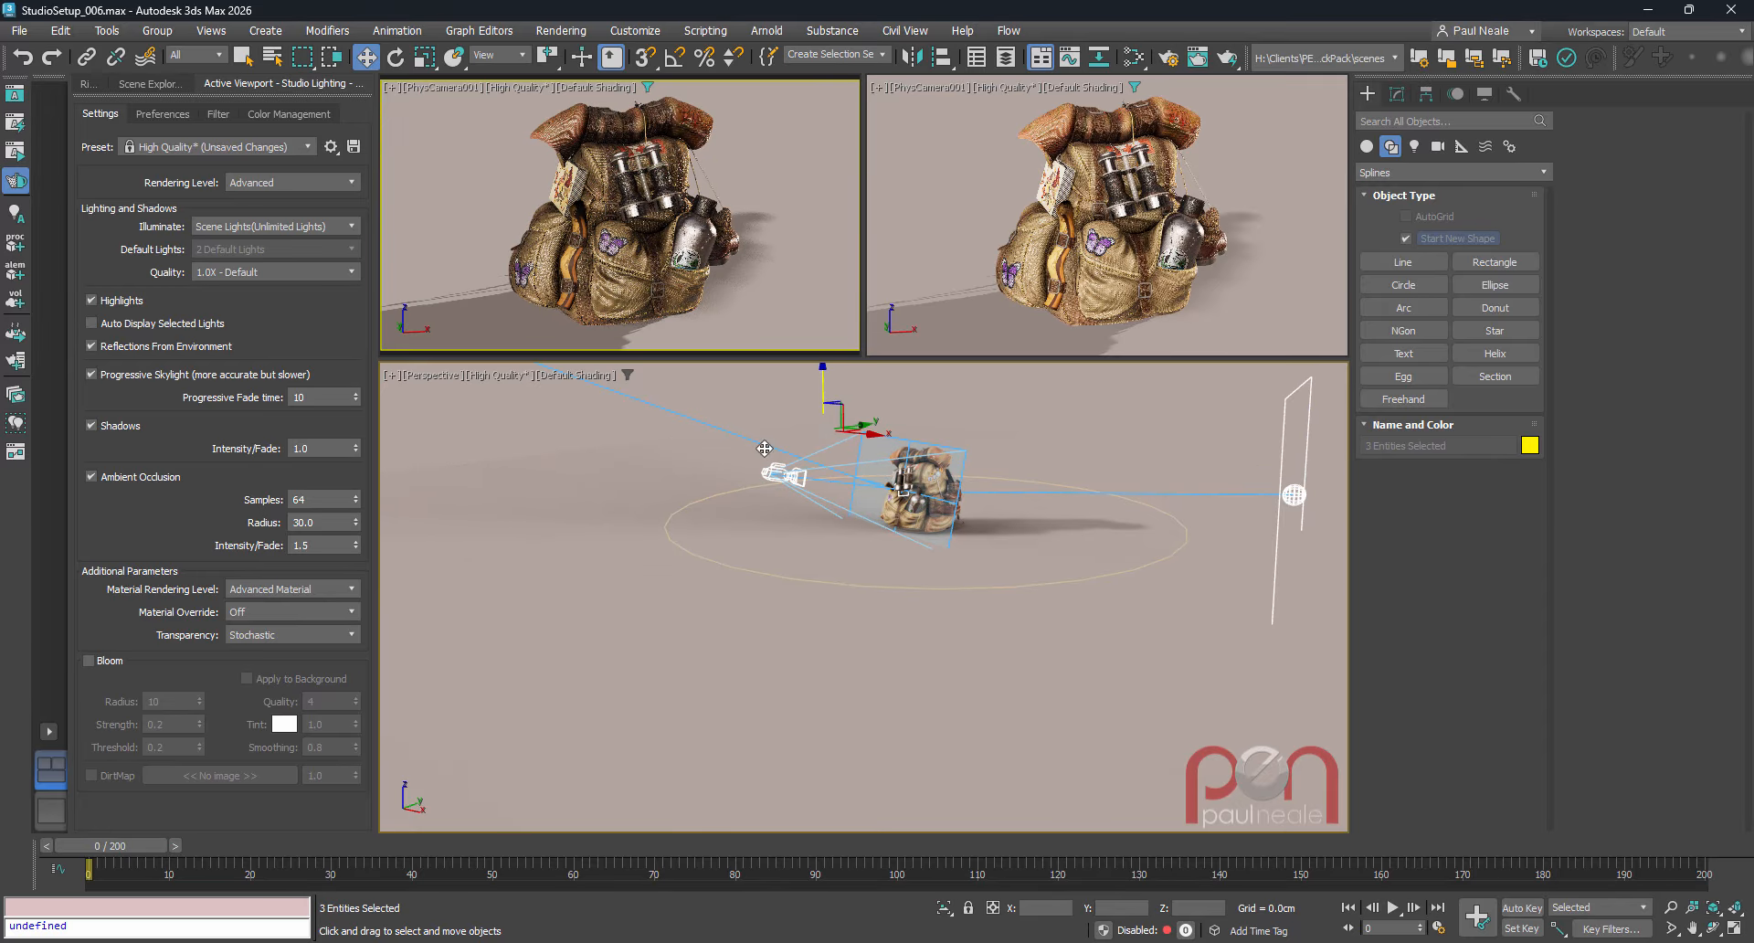
pyautogui.keyDown('alt'); pyautogui.moveTo(765, 449); pyautogui.dragTo(834, 552, button='middle'); pyautogui.keyUp('alt')
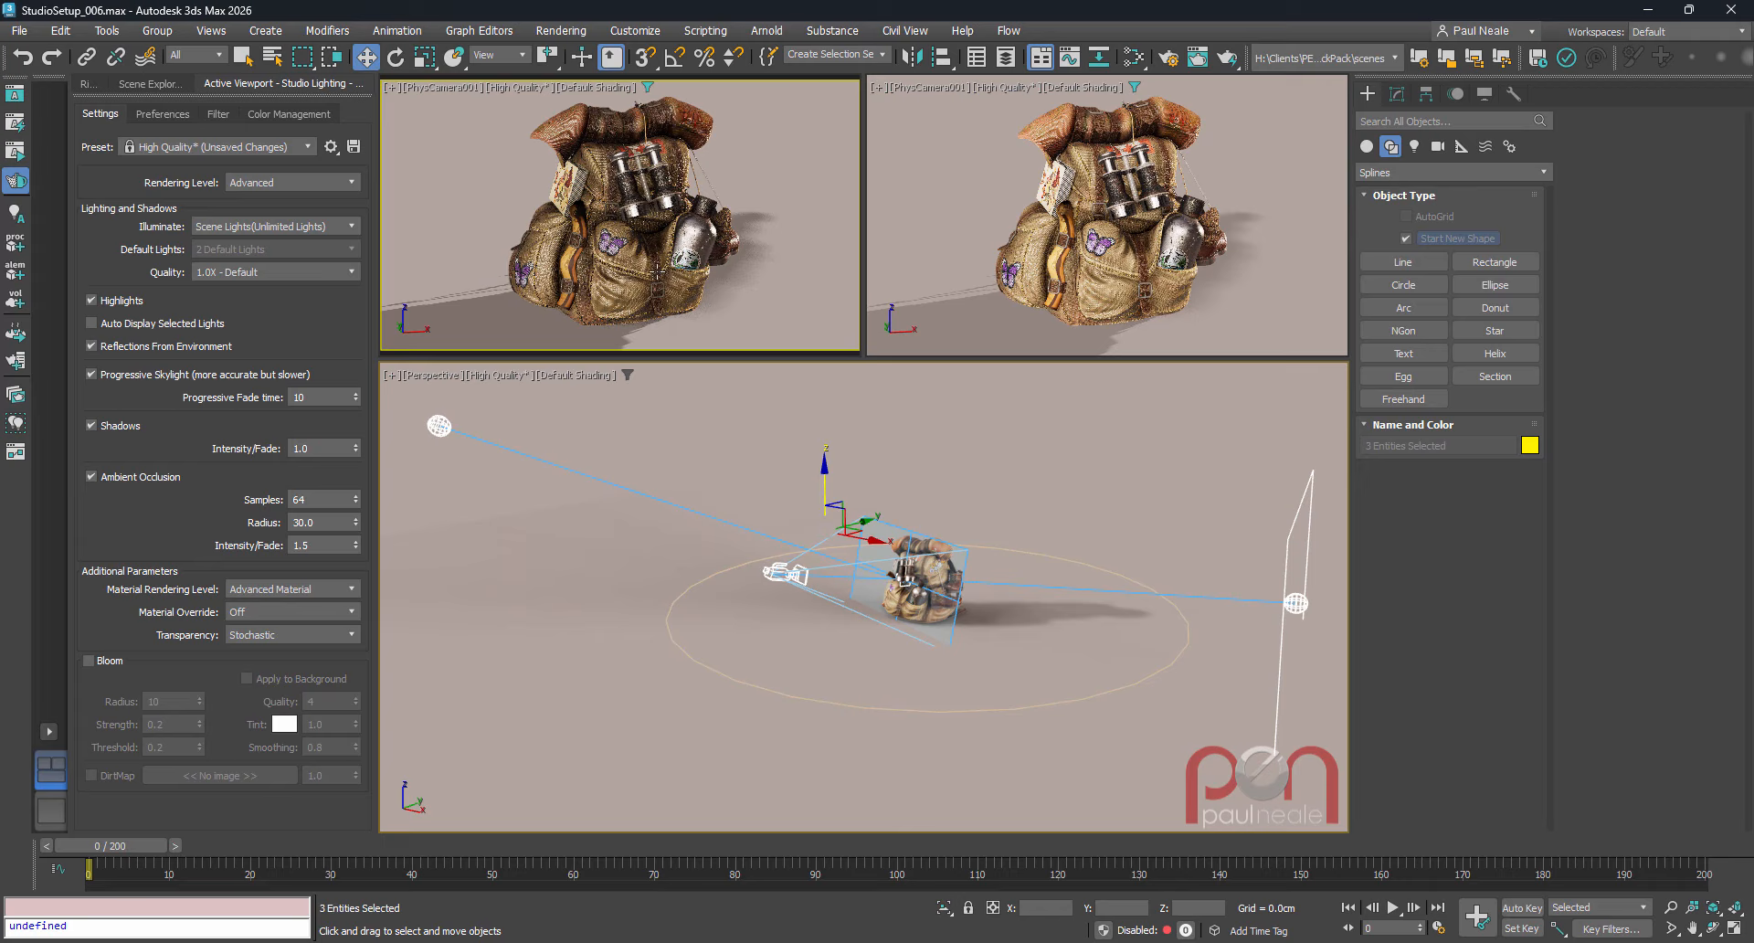
pyautogui.click(87, 57)
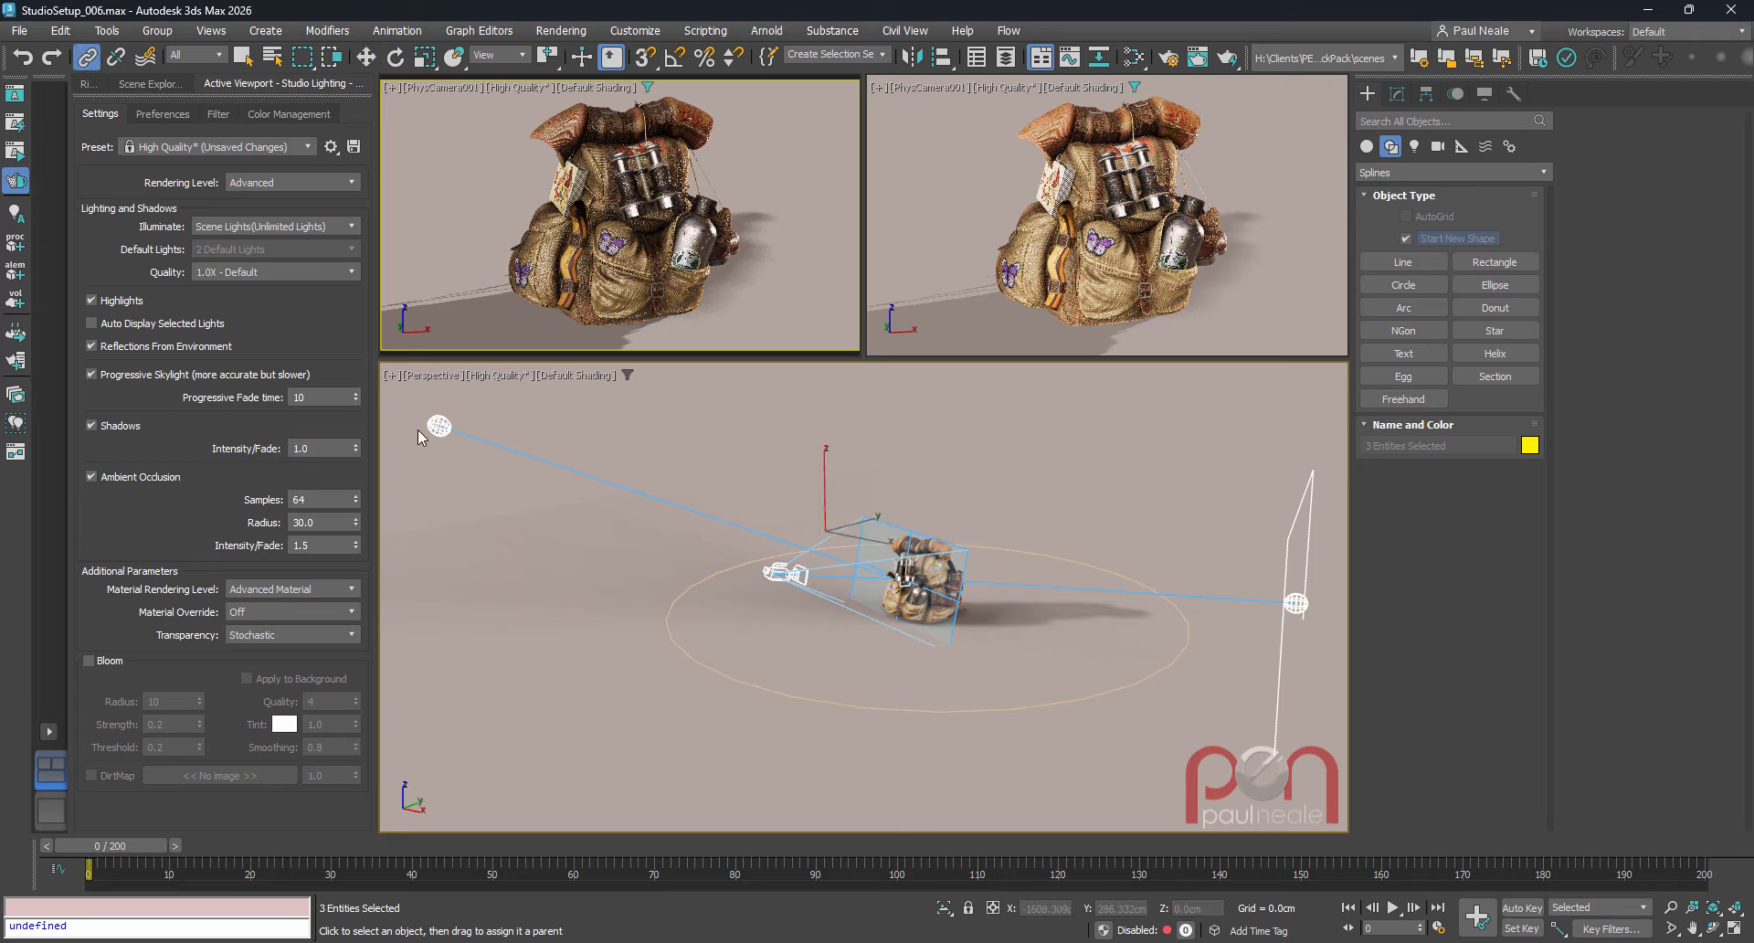
pyautogui.moveTo(440, 430); pyautogui.dragTo(704, 665)
# - Try rotating the SceeneRotate circle about its vertical axis to test the linked lights and camera
pyautogui.click(822, 694)
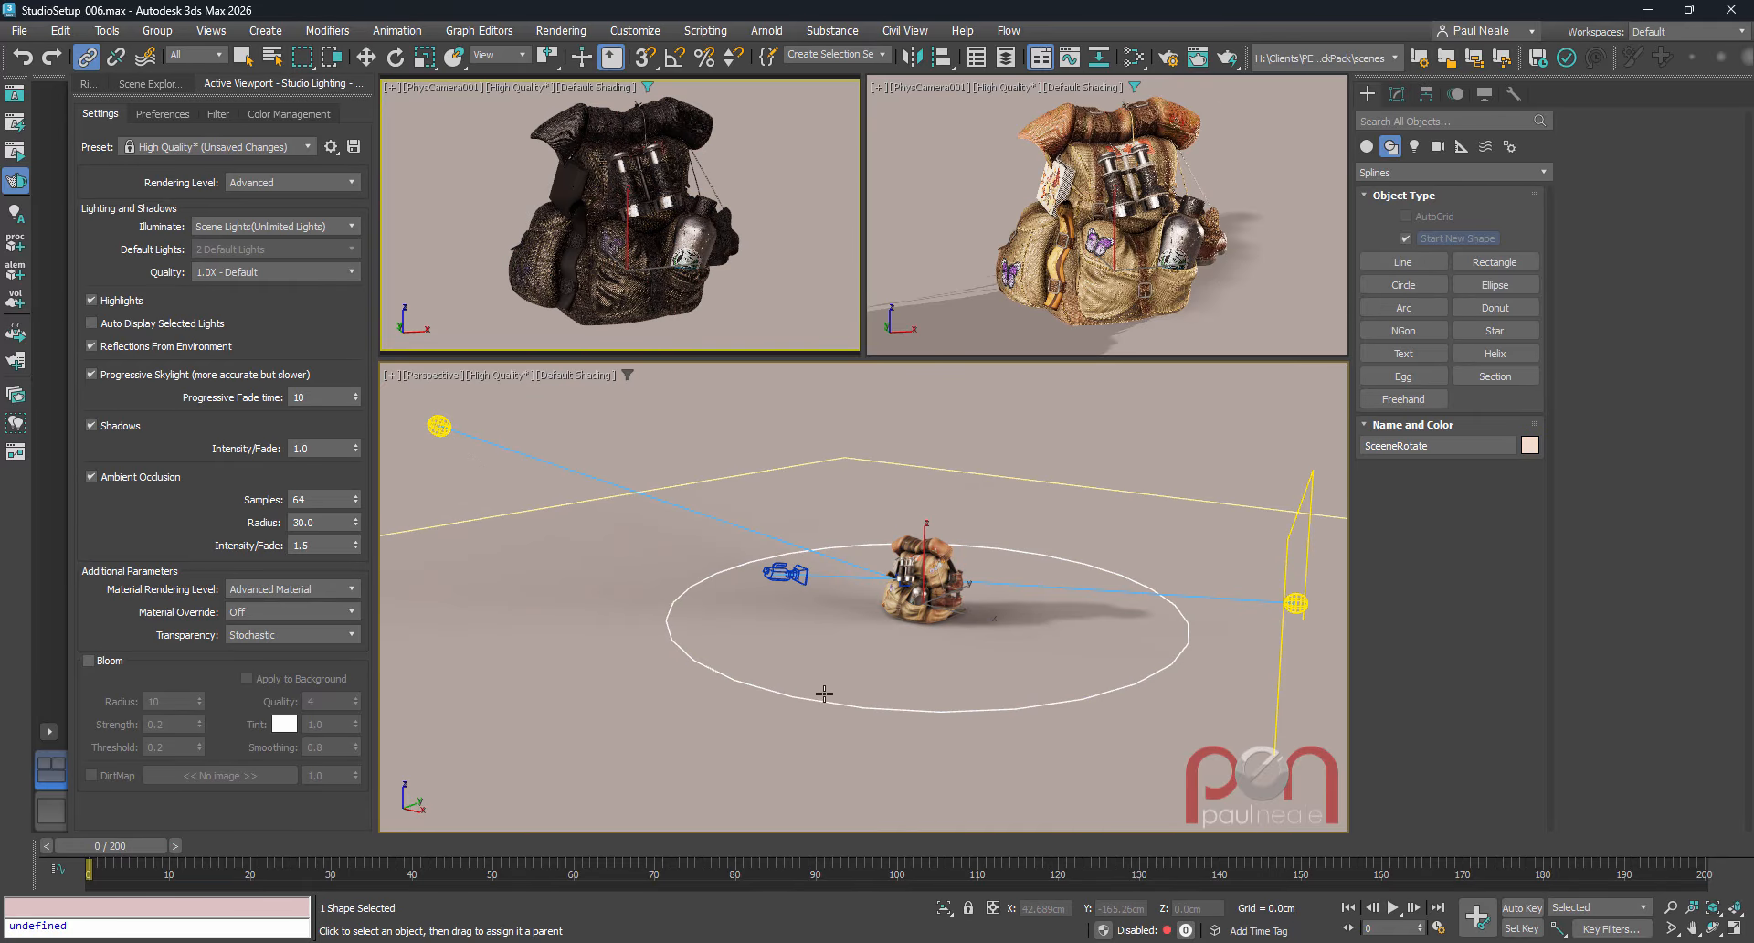
pyautogui.press('e')
pyautogui.moveTo(928, 621); pyautogui.dragTo(915, 658)
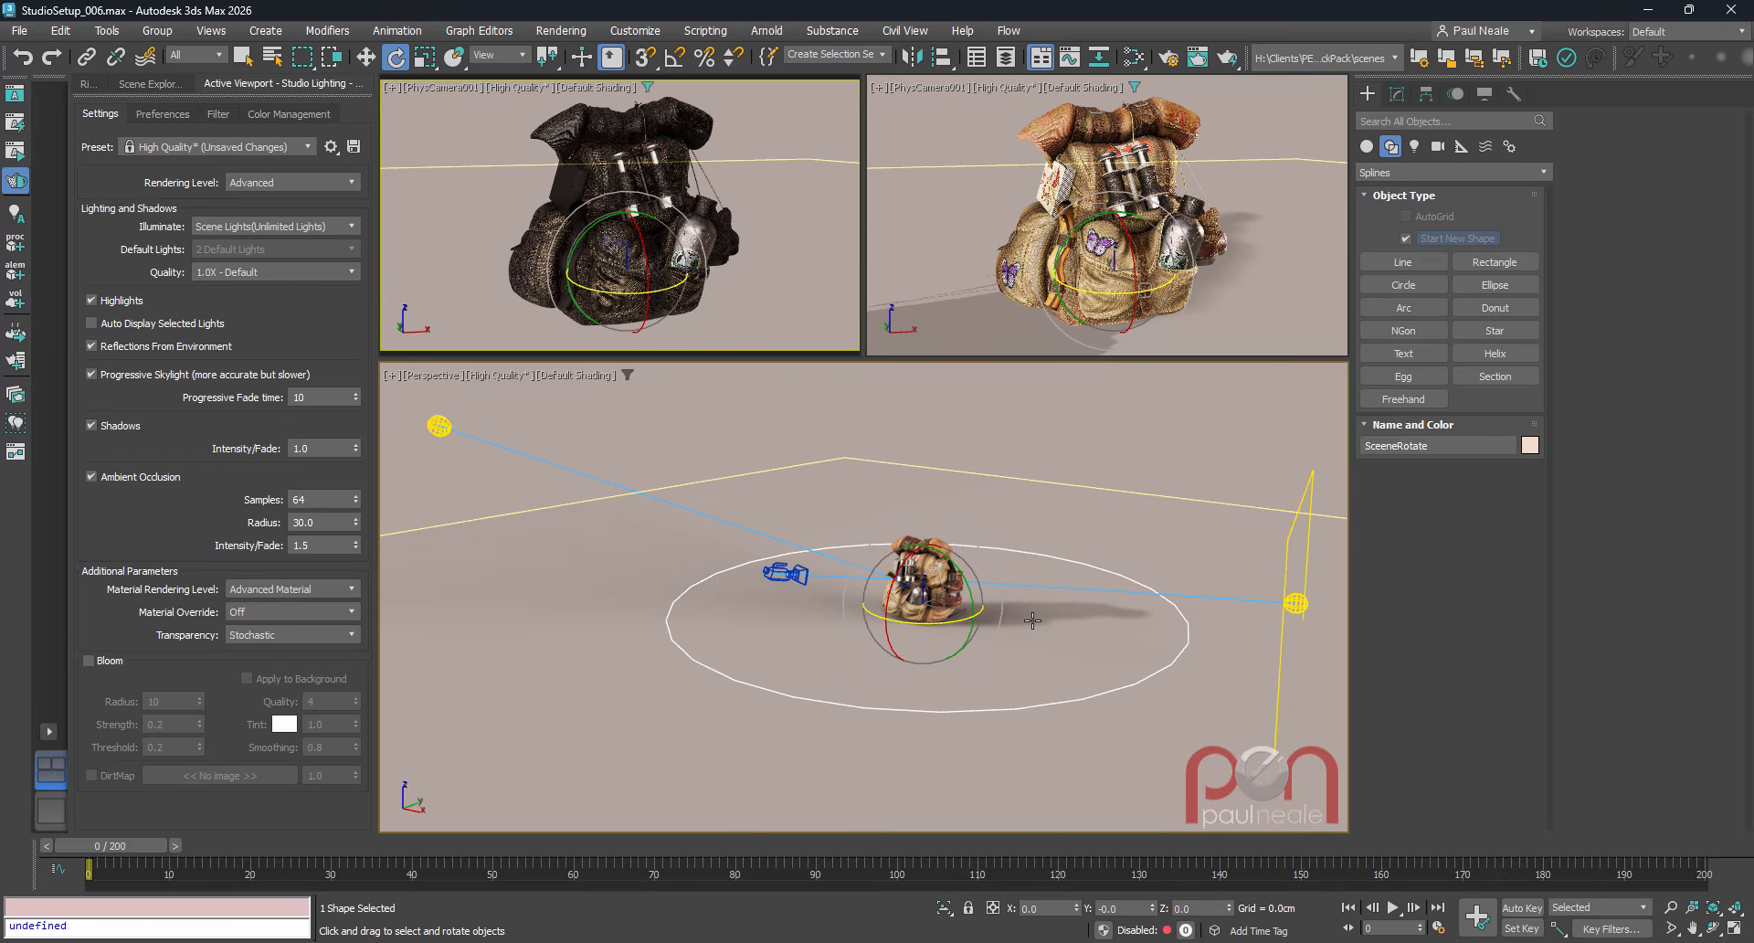
# - Turn off the custom background on the HDRI environment map and close the material editor
pyautogui.press('m')
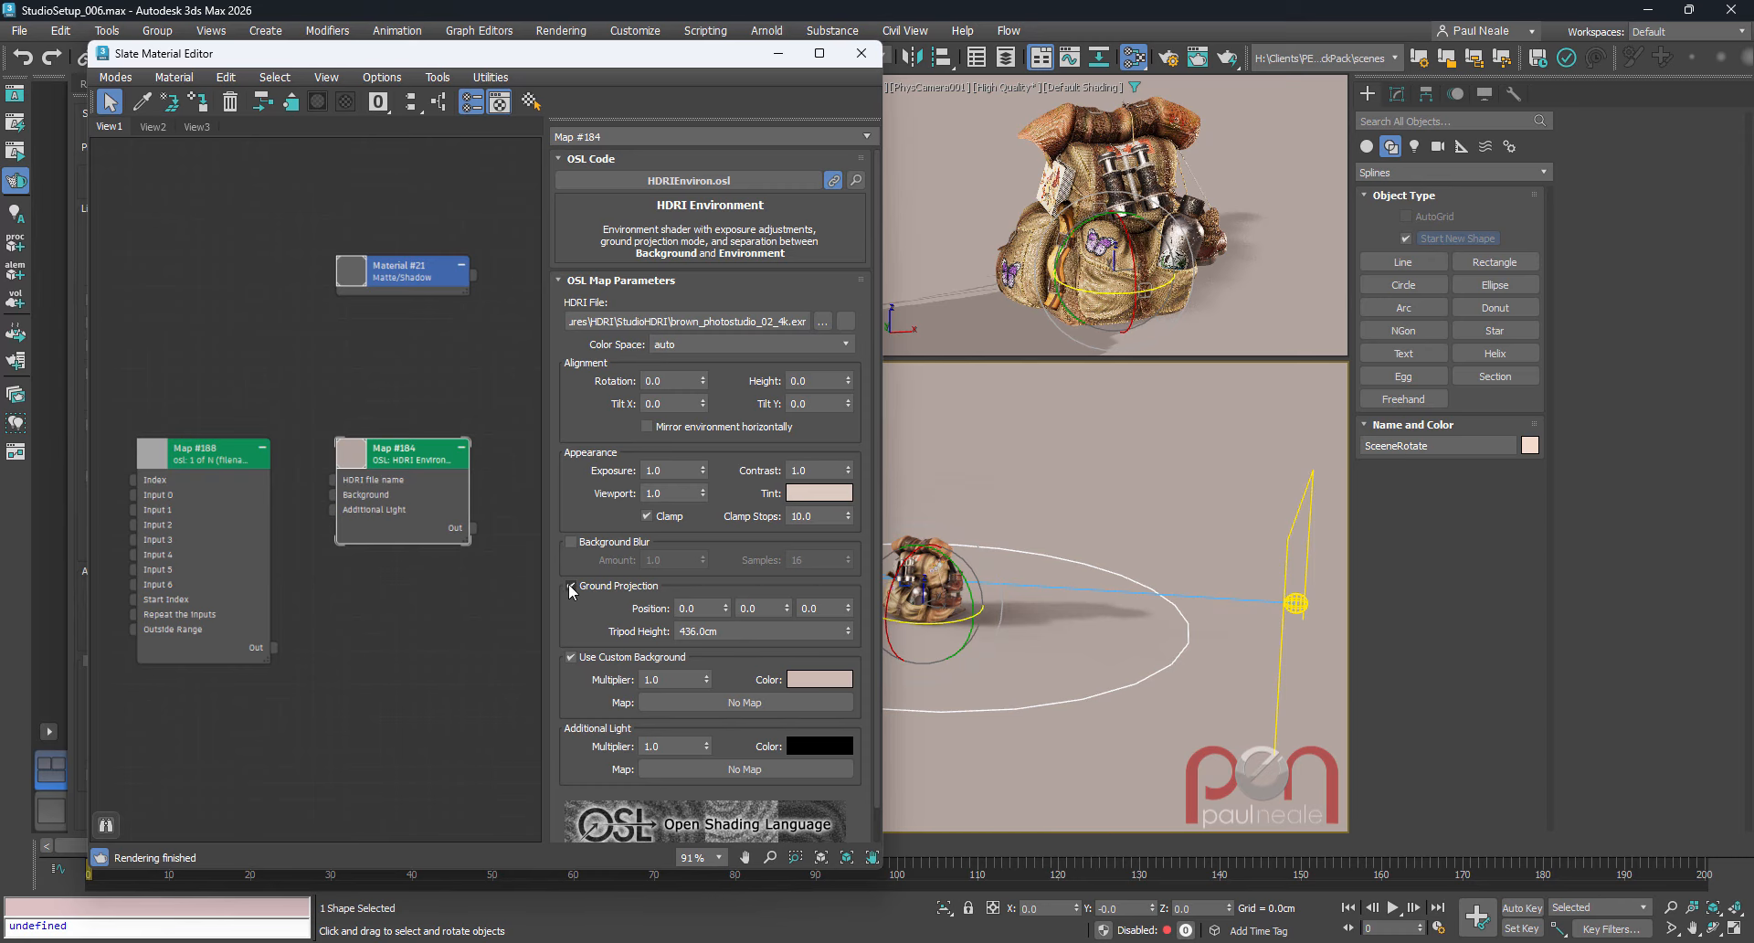
pyautogui.click(571, 657)
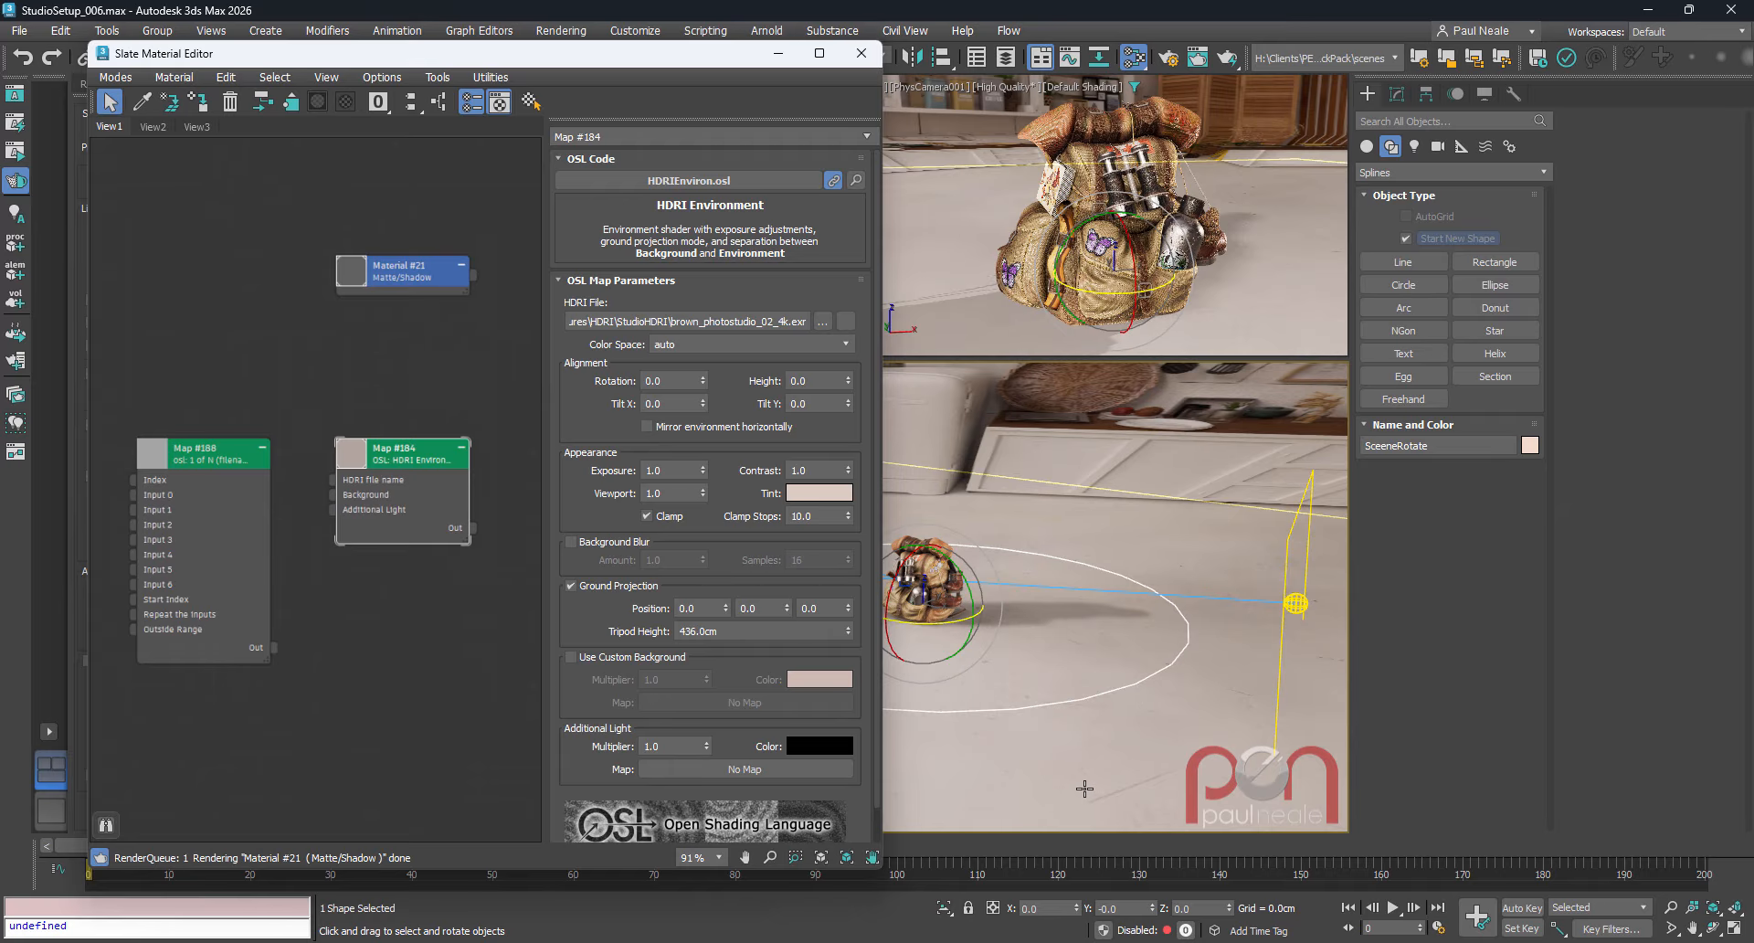
pyautogui.press('m')
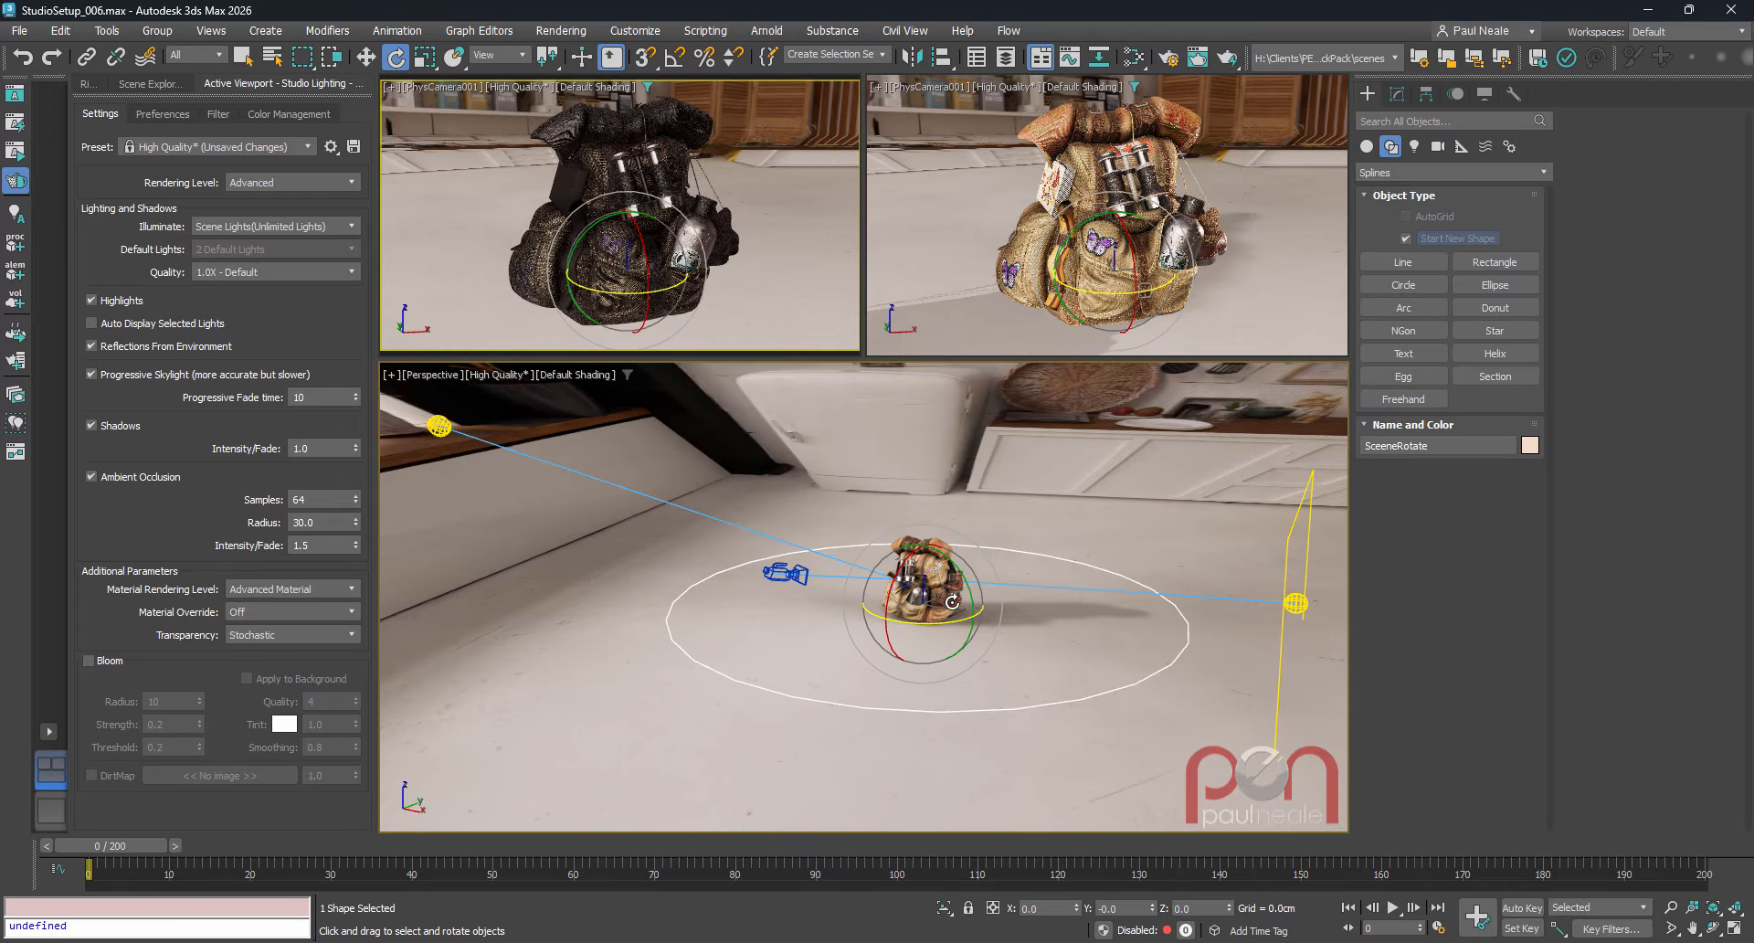
# - Try rotating the SceeneRotate circle about 72.88 degrees around Z against the HDRI background
pyautogui.moveTo(938, 624); pyautogui.dragTo(1073, 627)
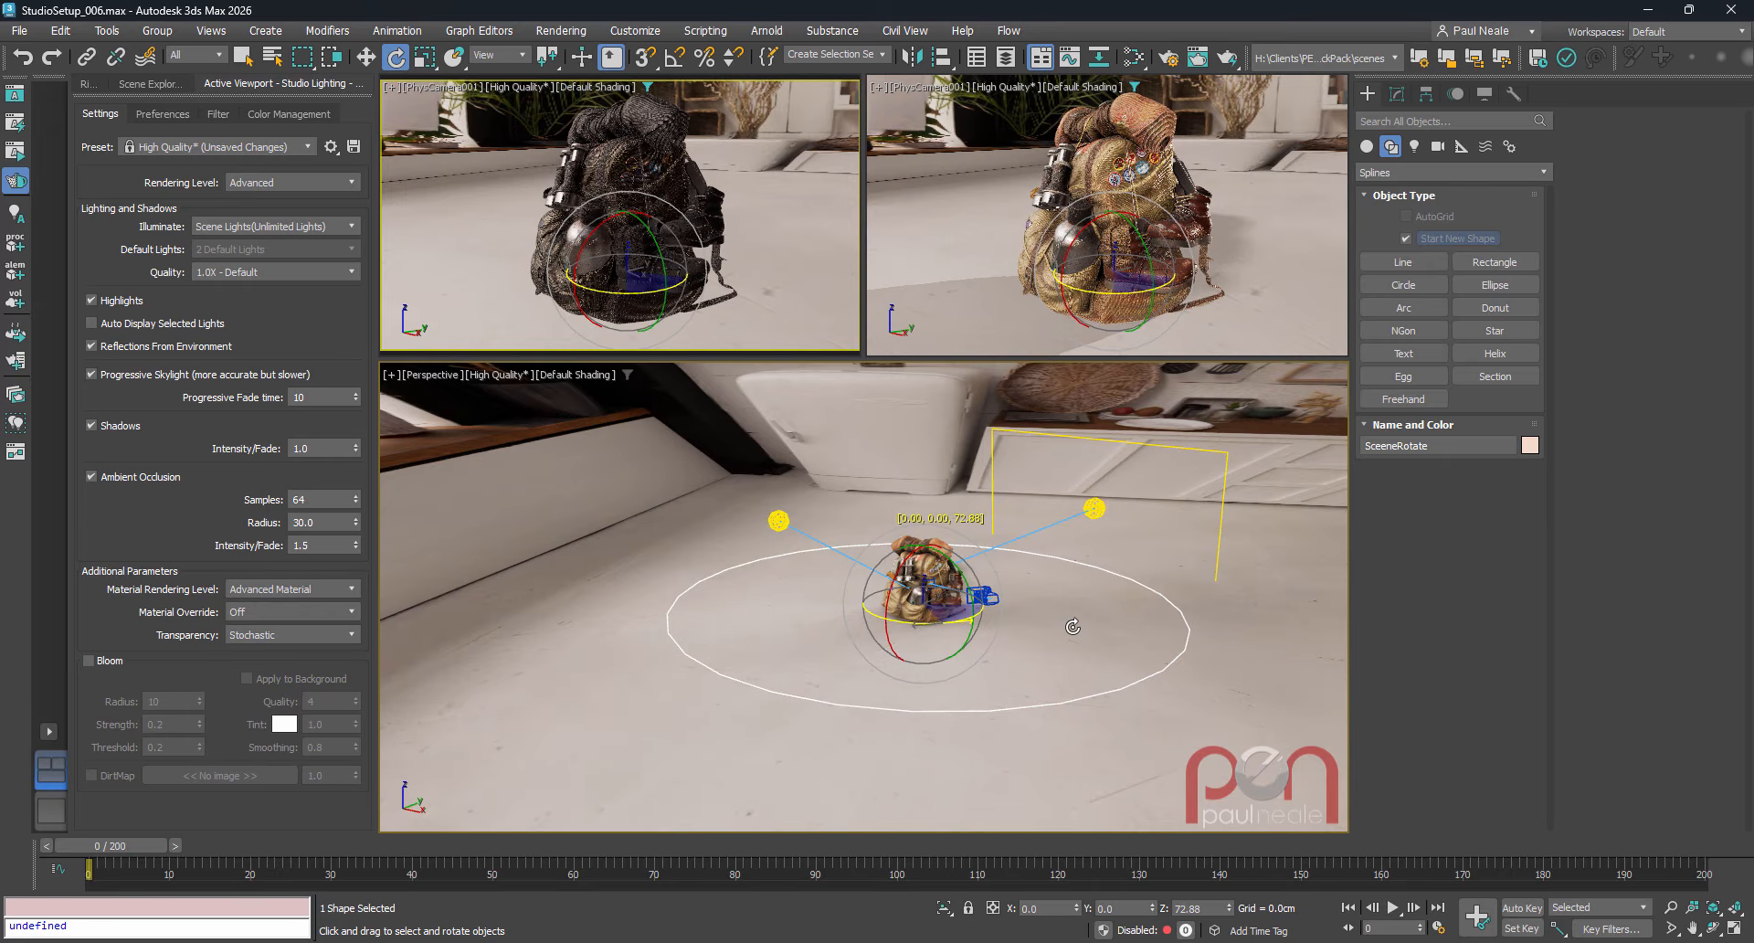
pyautogui.rightClick(1072, 627)
pyautogui.keyDown('alt'); pyautogui.moveTo(951, 658); pyautogui.dragTo(663, 605, button='middle'); pyautogui.keyUp('alt')
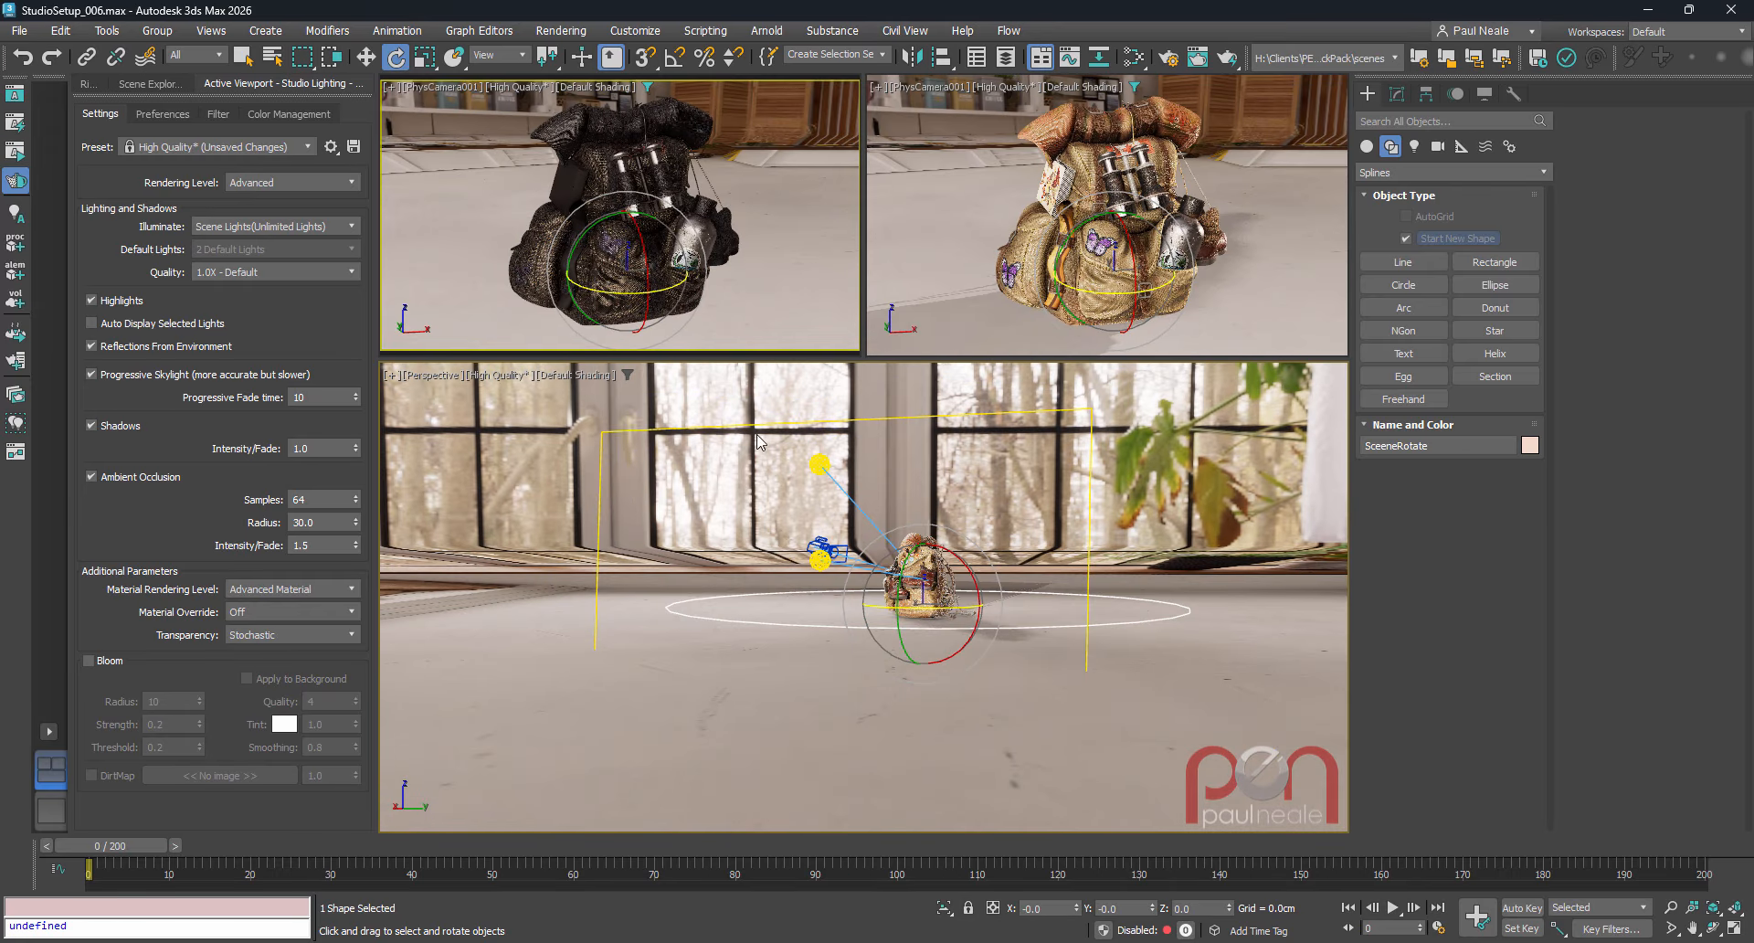
# - Copy the Z Rotation controller from the SceeneRotate circle's Euler XYZ rotation tracks
pyautogui.keyDown('alt'); pyautogui.moveTo(898, 576); pyautogui.dragTo(594, 574, button='middle'); pyautogui.keyUp('alt')
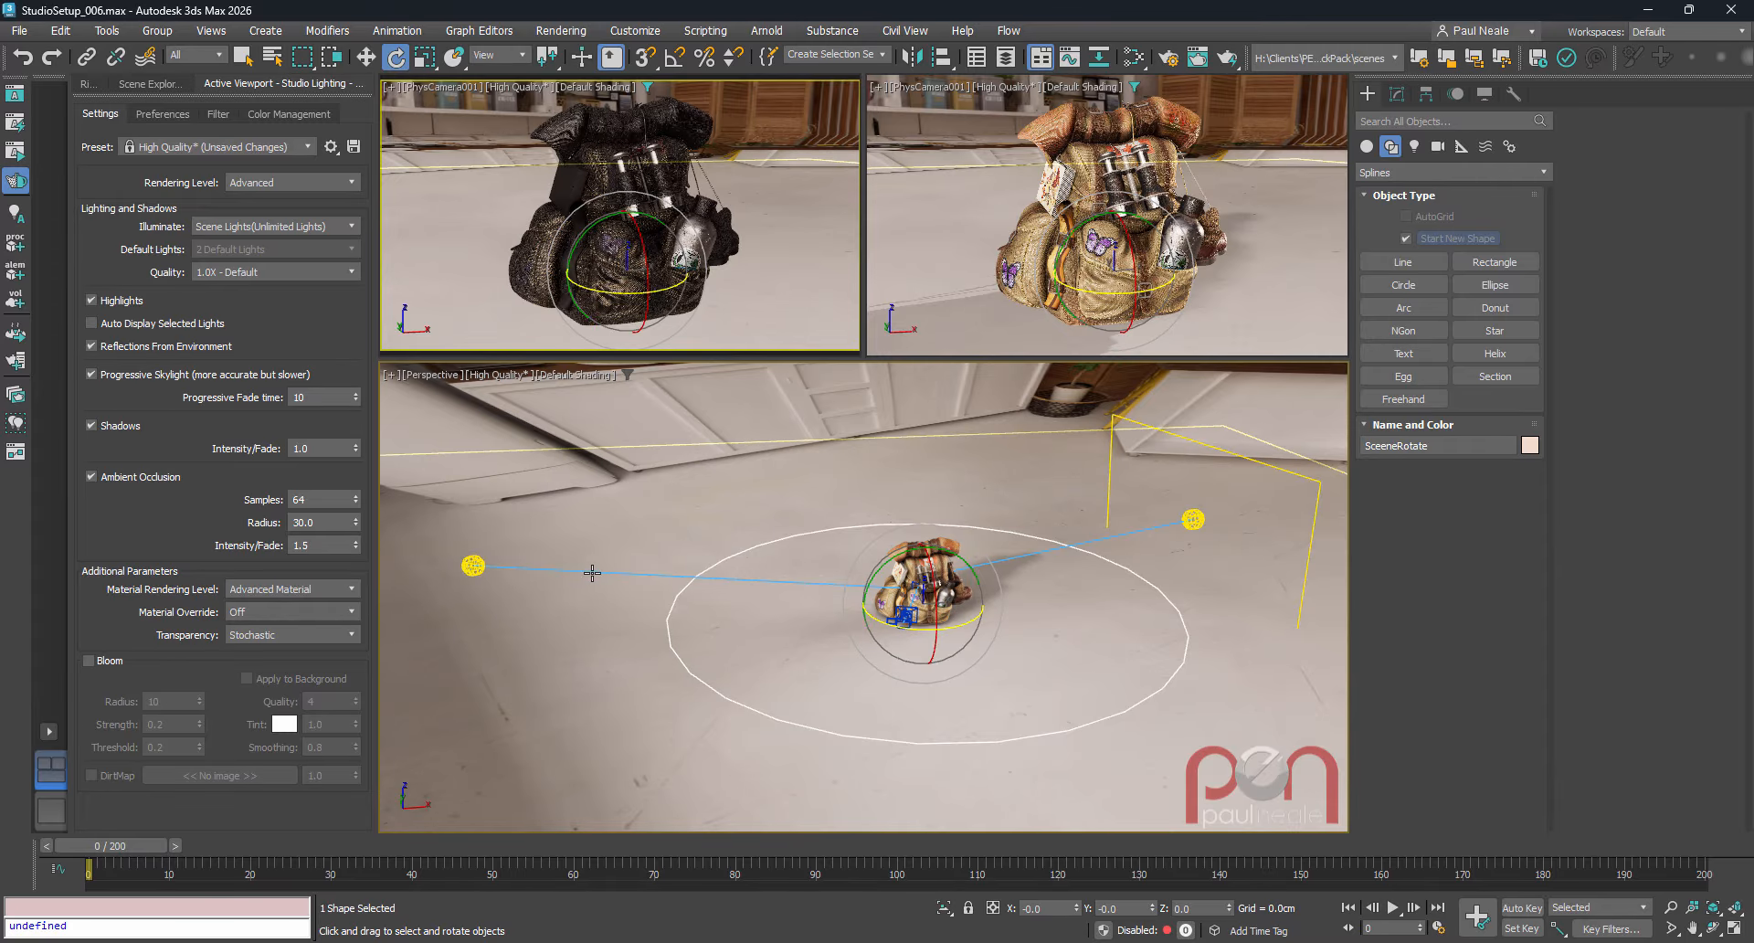
pyautogui.keyDown('alt'); pyautogui.moveTo(1081, 612); pyautogui.dragTo(1090, 589, button='middle'); pyautogui.keyUp('alt')
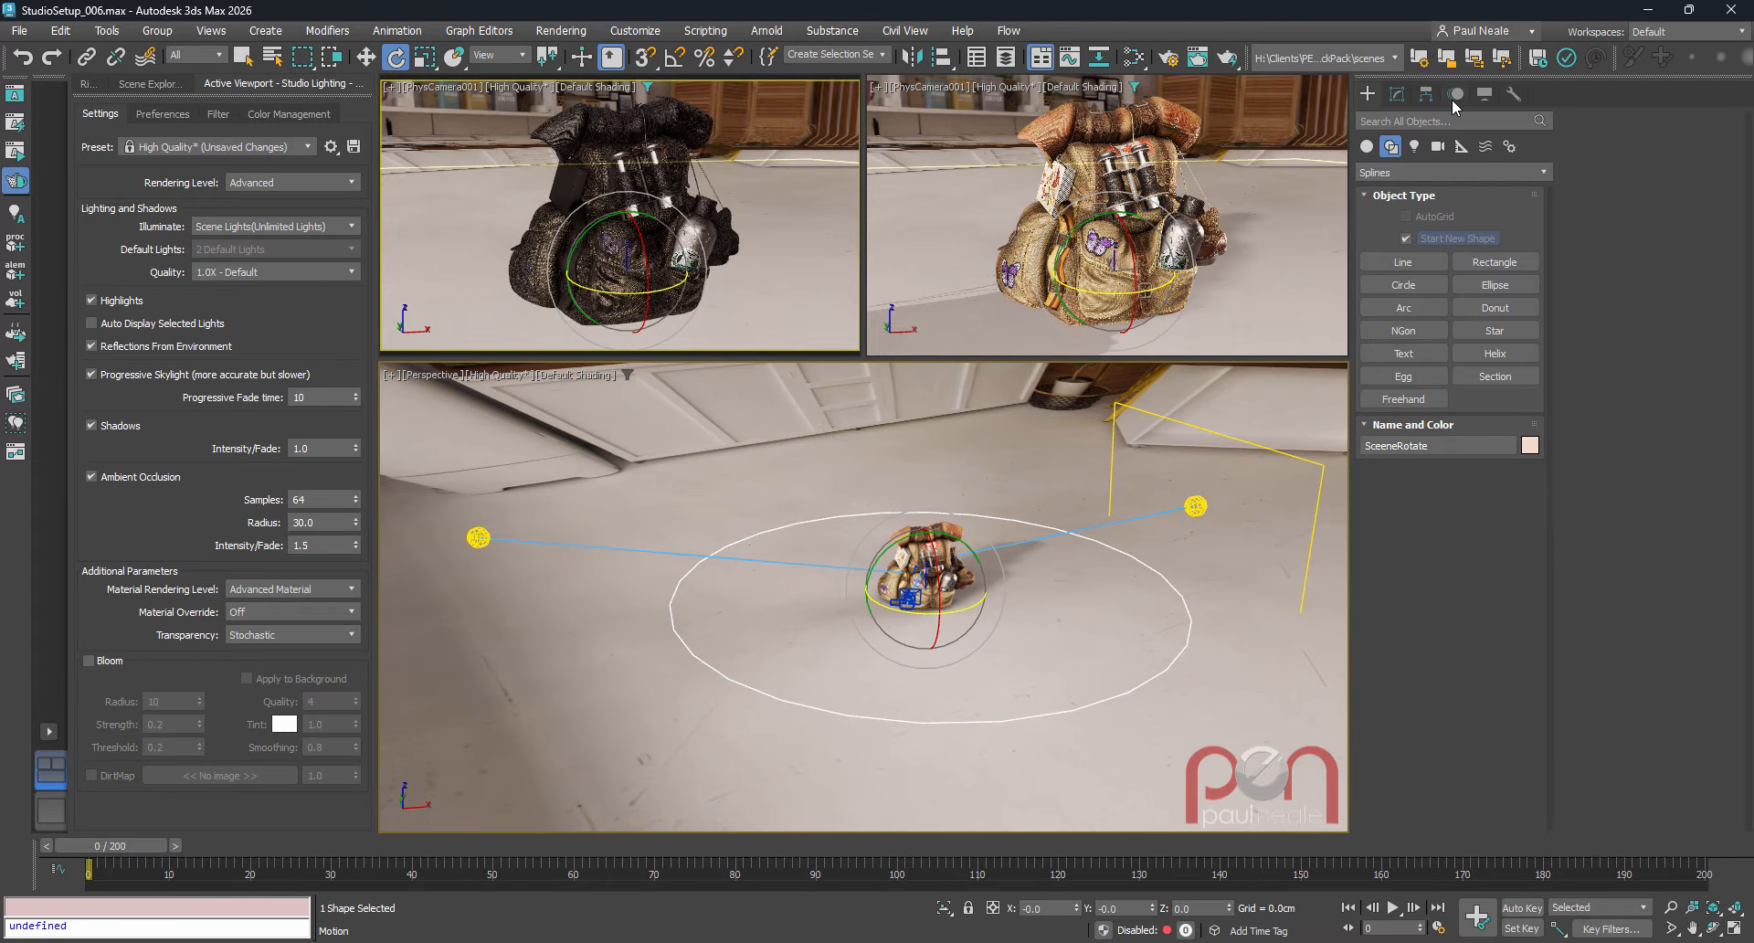
pyautogui.click(1455, 94)
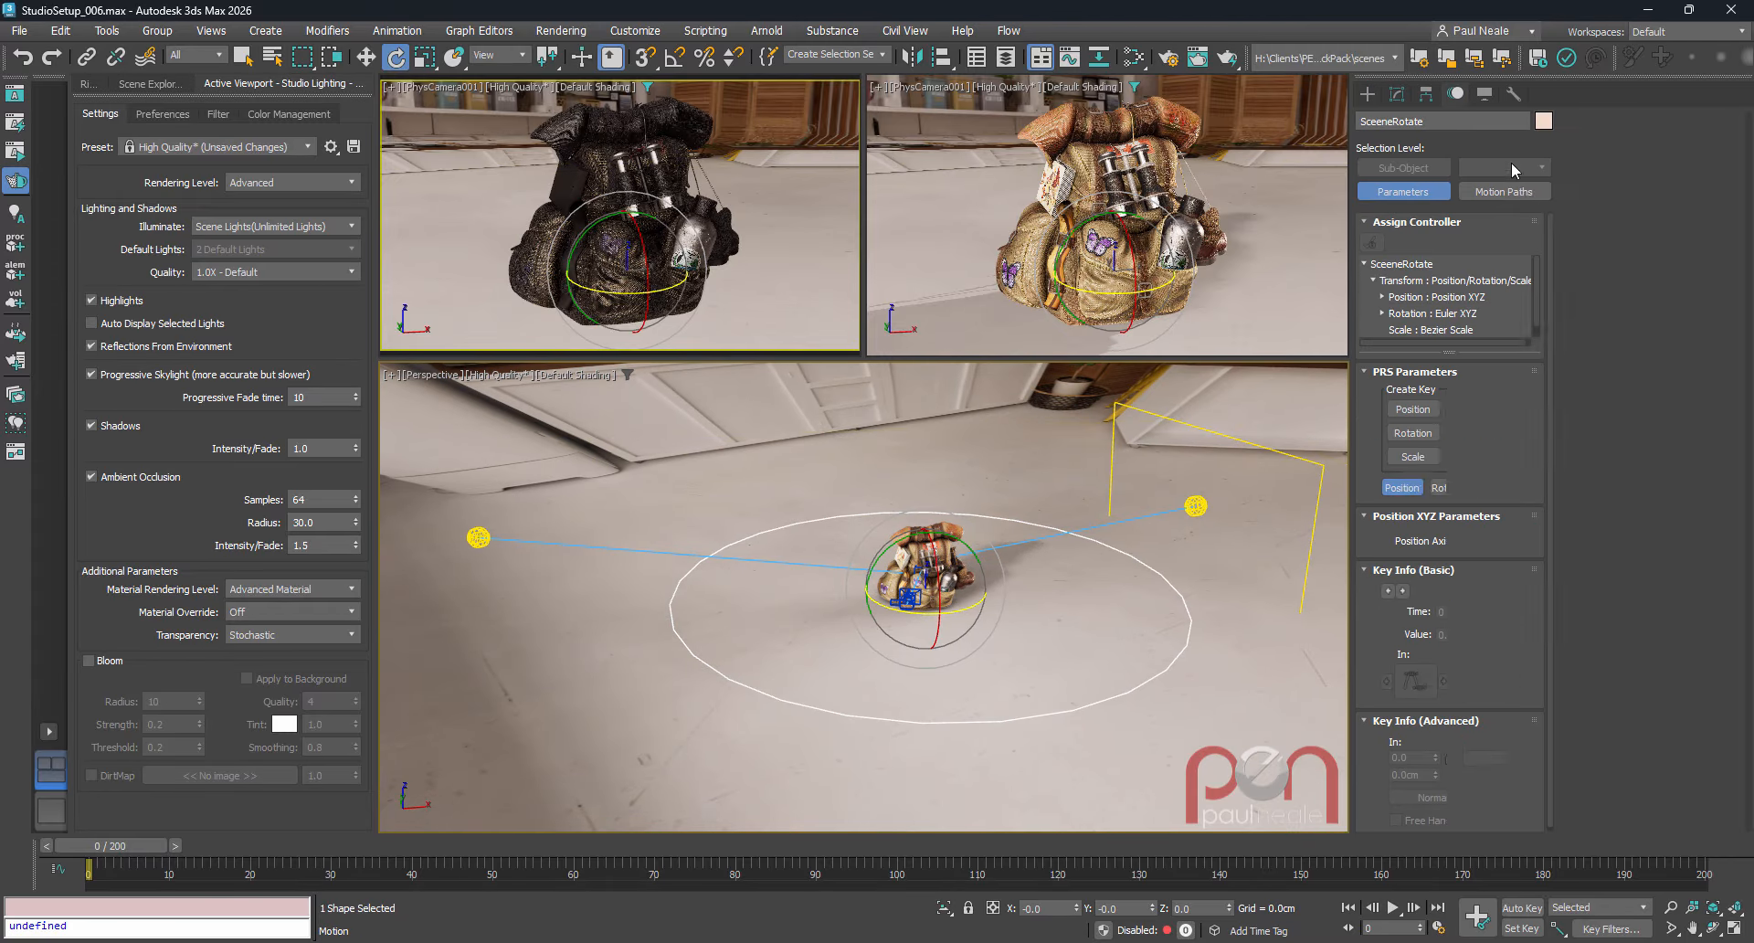
pyautogui.click(1381, 314)
pyautogui.scroll(-2, 1380, 324)
pyautogui.click(1450, 297)
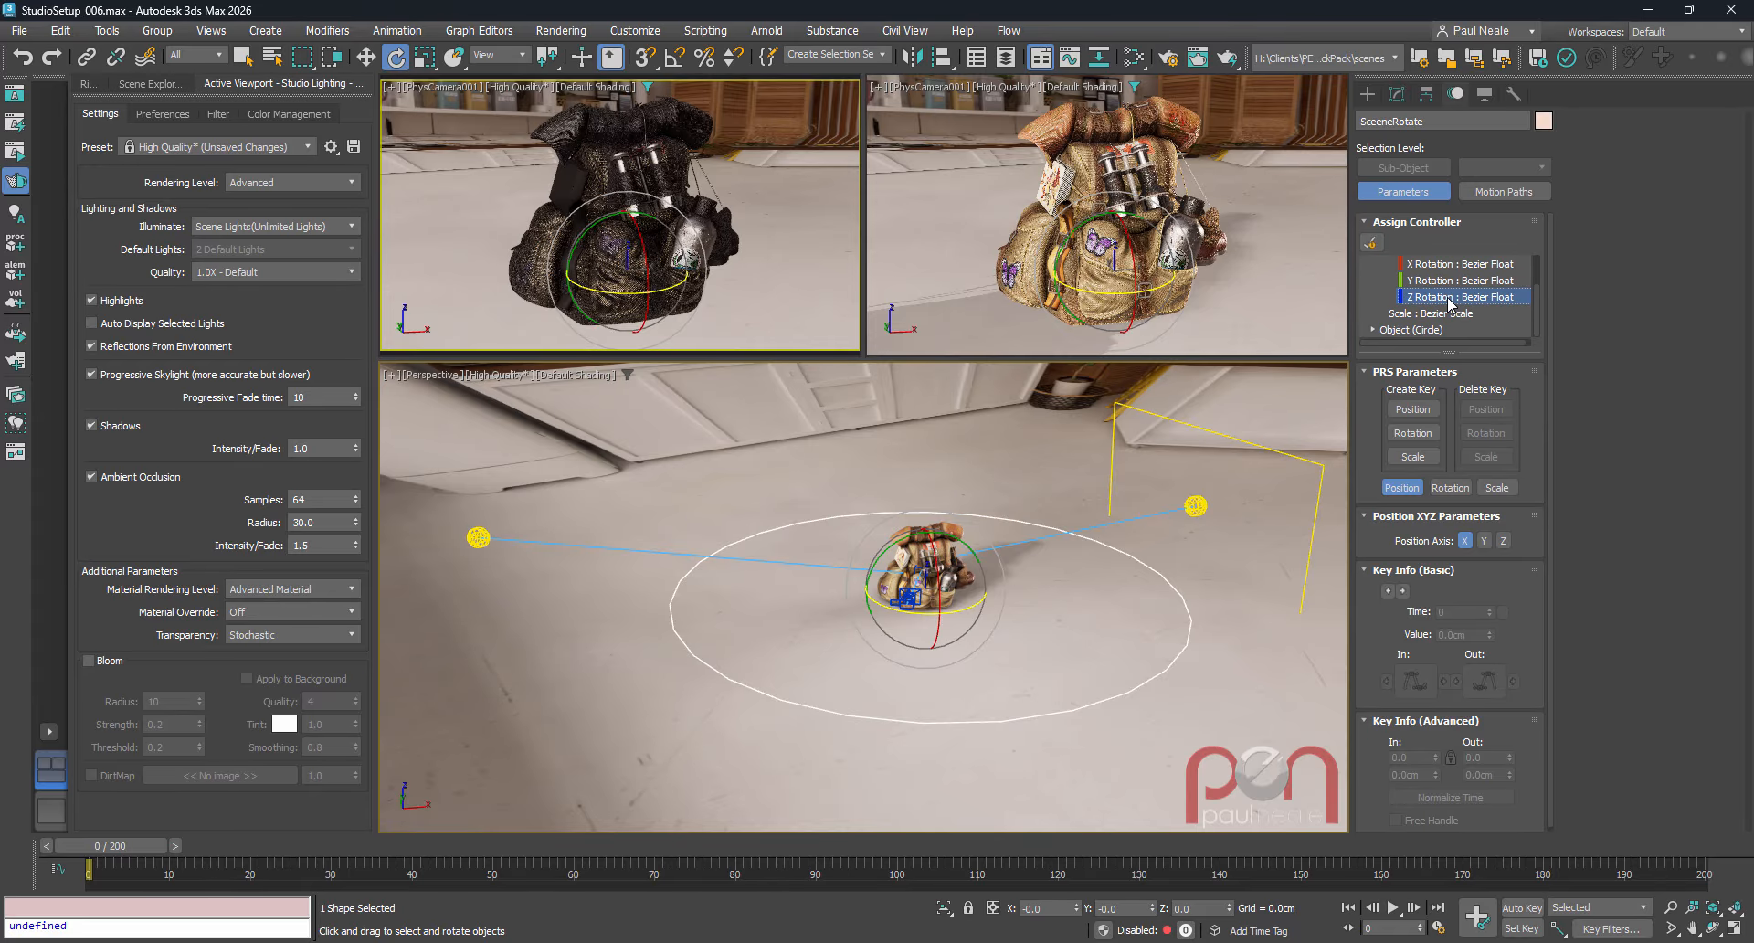
pyautogui.rightClick(1451, 298)
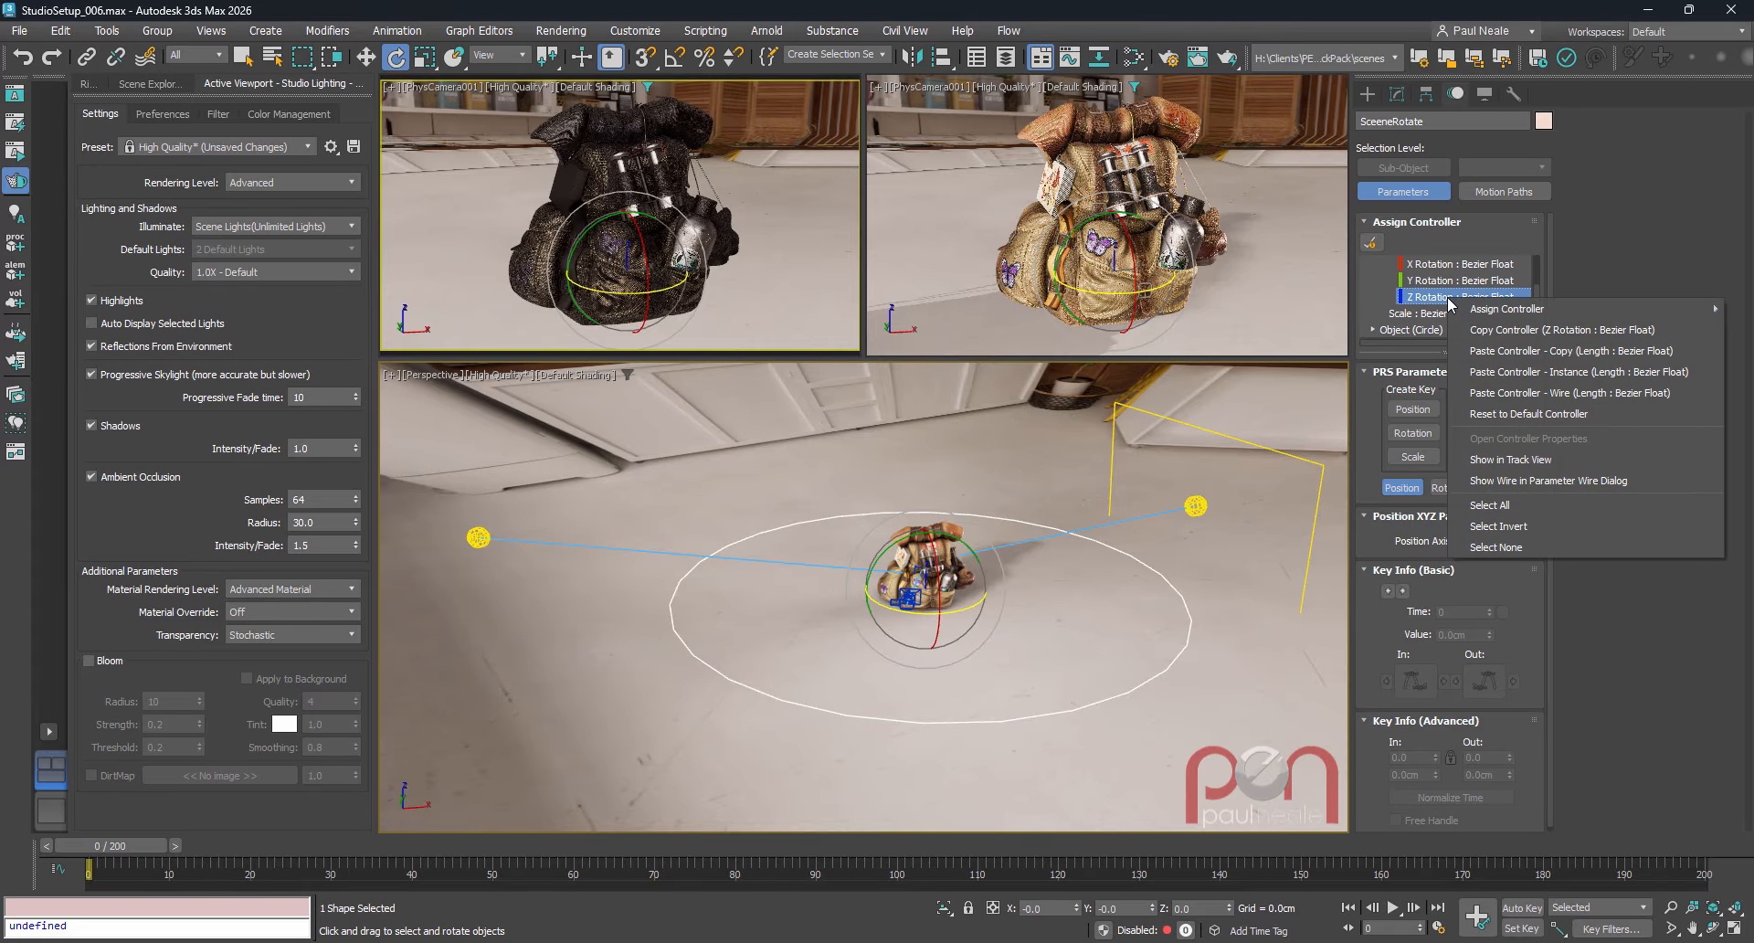
pyautogui.click(1521, 335)
# - Paste the copied Z Rotation controller as an instance onto the HDRI Environment map's Rotation and try rotating the SceeneRotate circle
pyautogui.press('m')
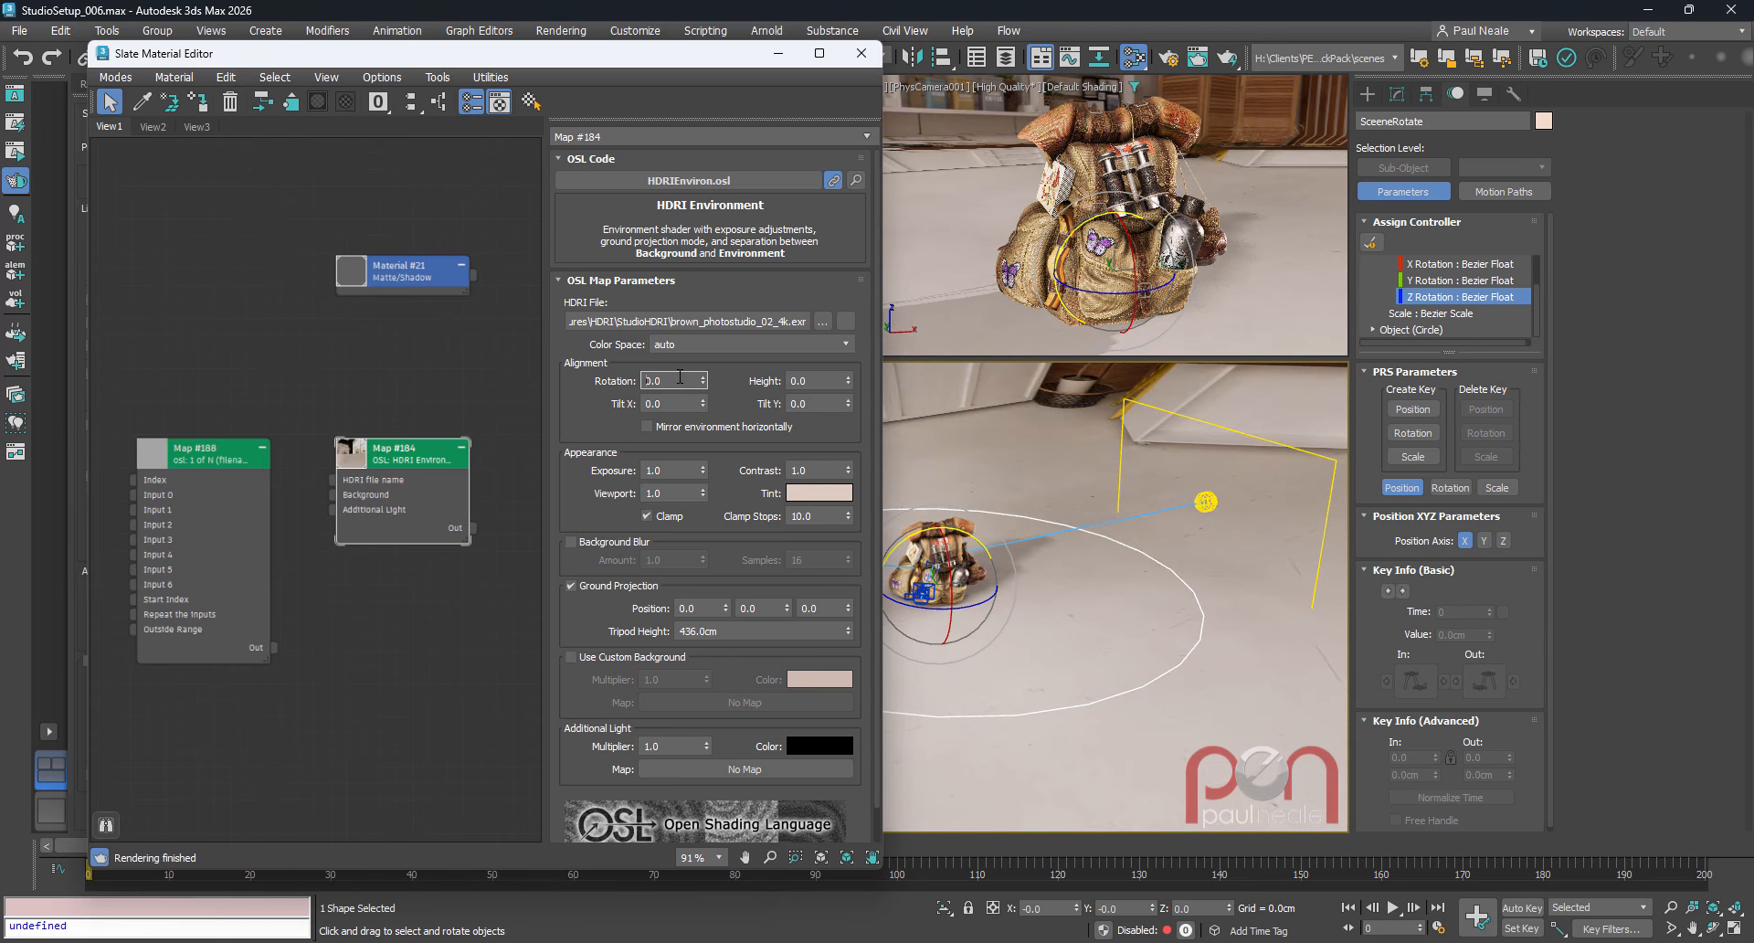
pyautogui.rightClick(678, 382)
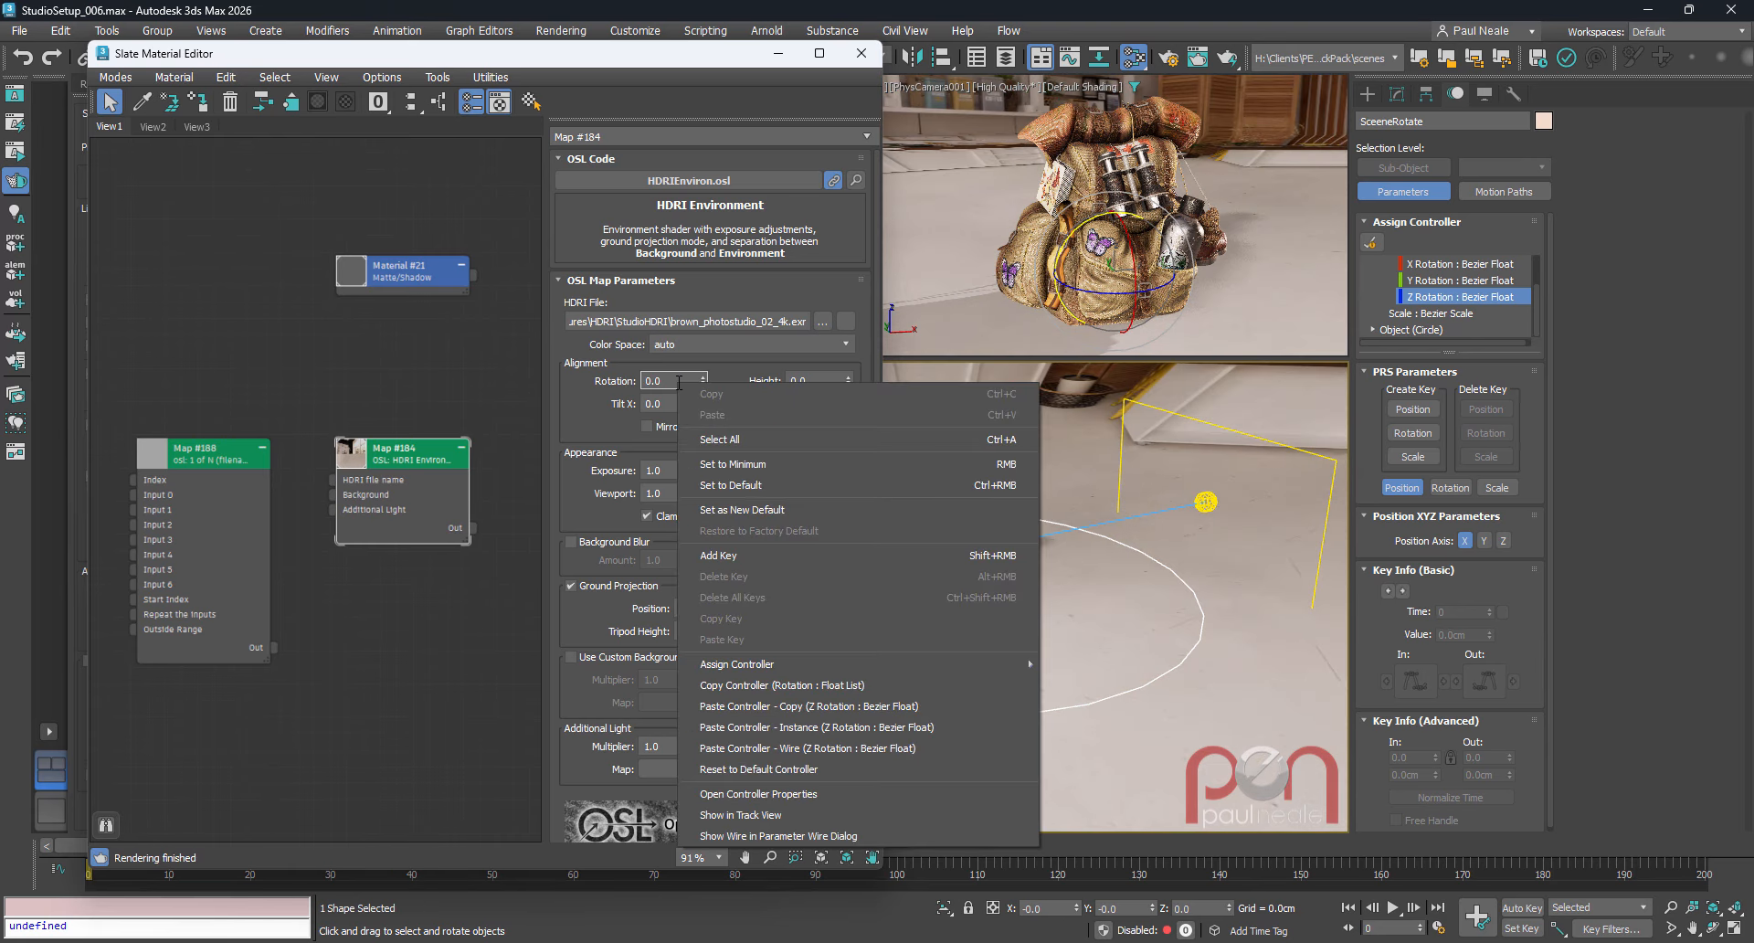
pyautogui.click(797, 727)
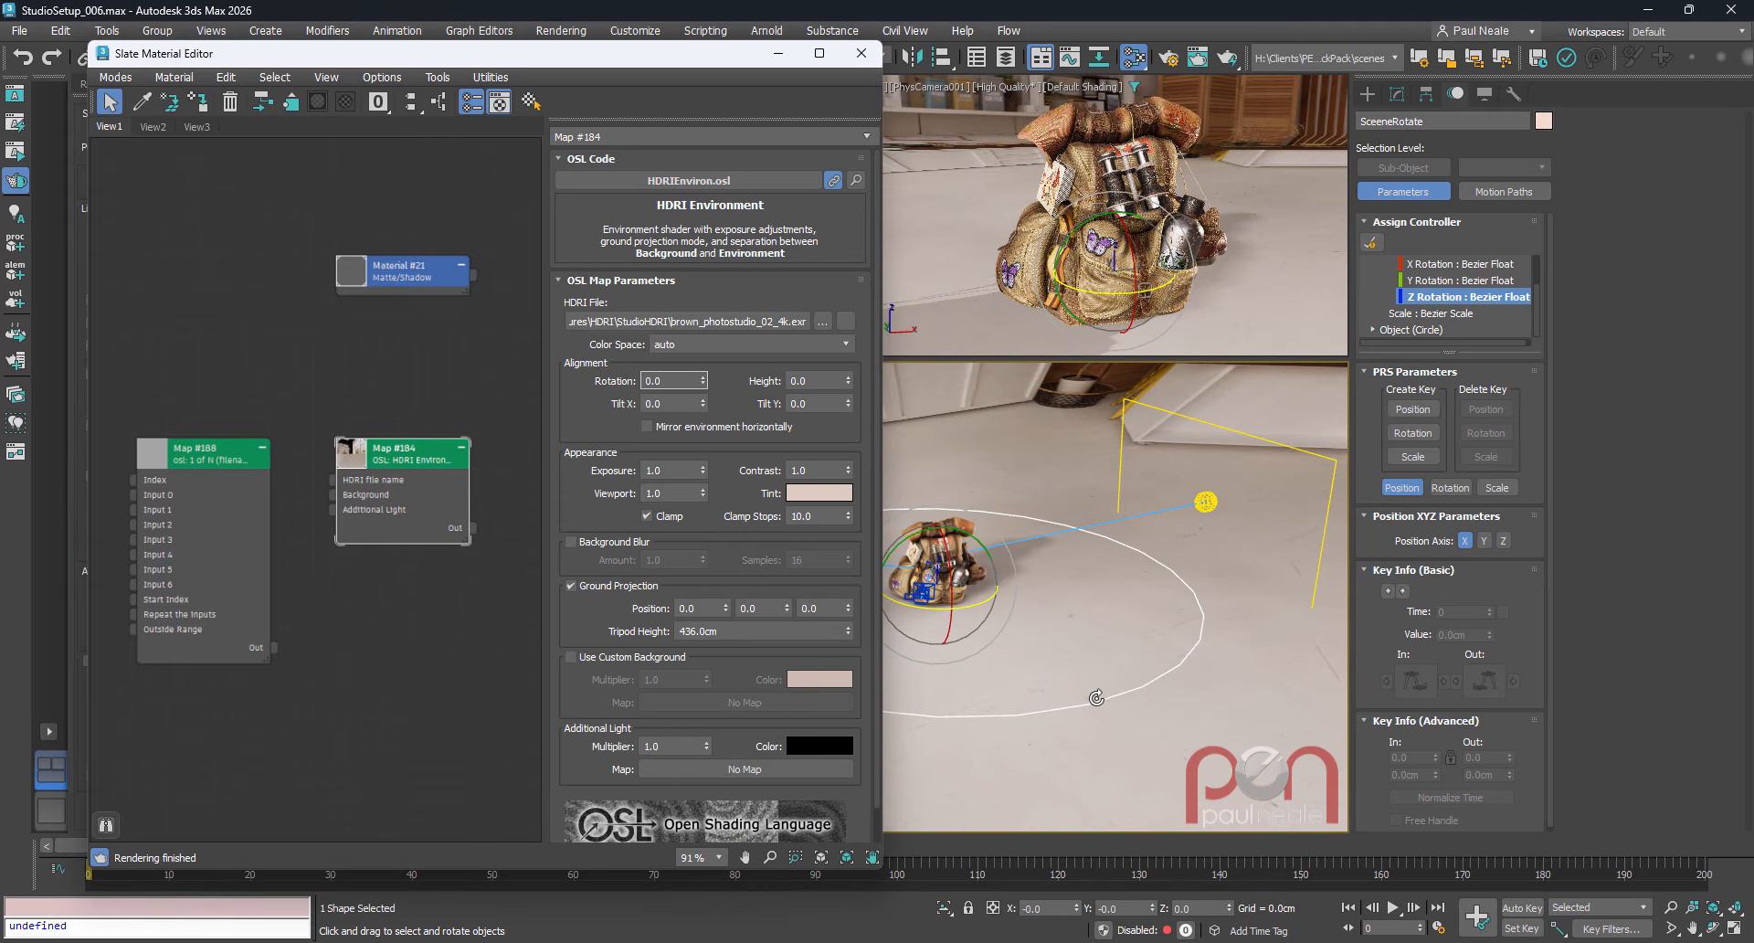
pyautogui.moveTo(1087, 716); pyautogui.dragTo(1005, 634)
pyautogui.rightClick(1005, 634)
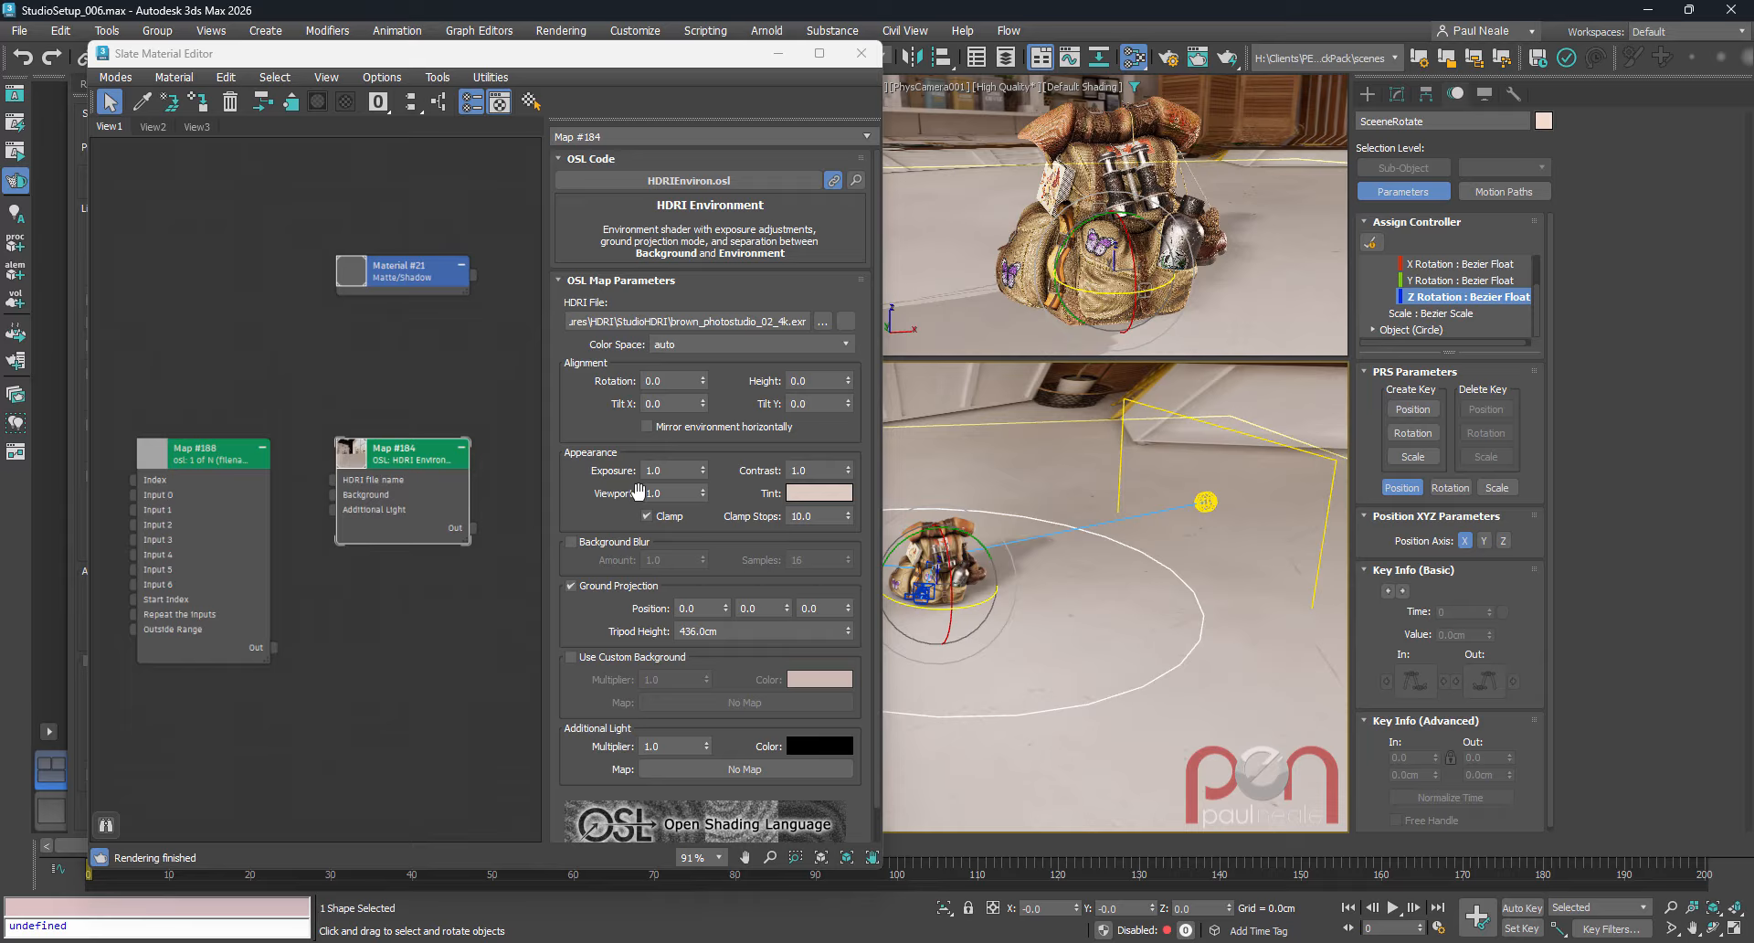
# - Reset the HDRI Environment map's Rotation parameter to its default controller
pyautogui.rightClick(685, 382)
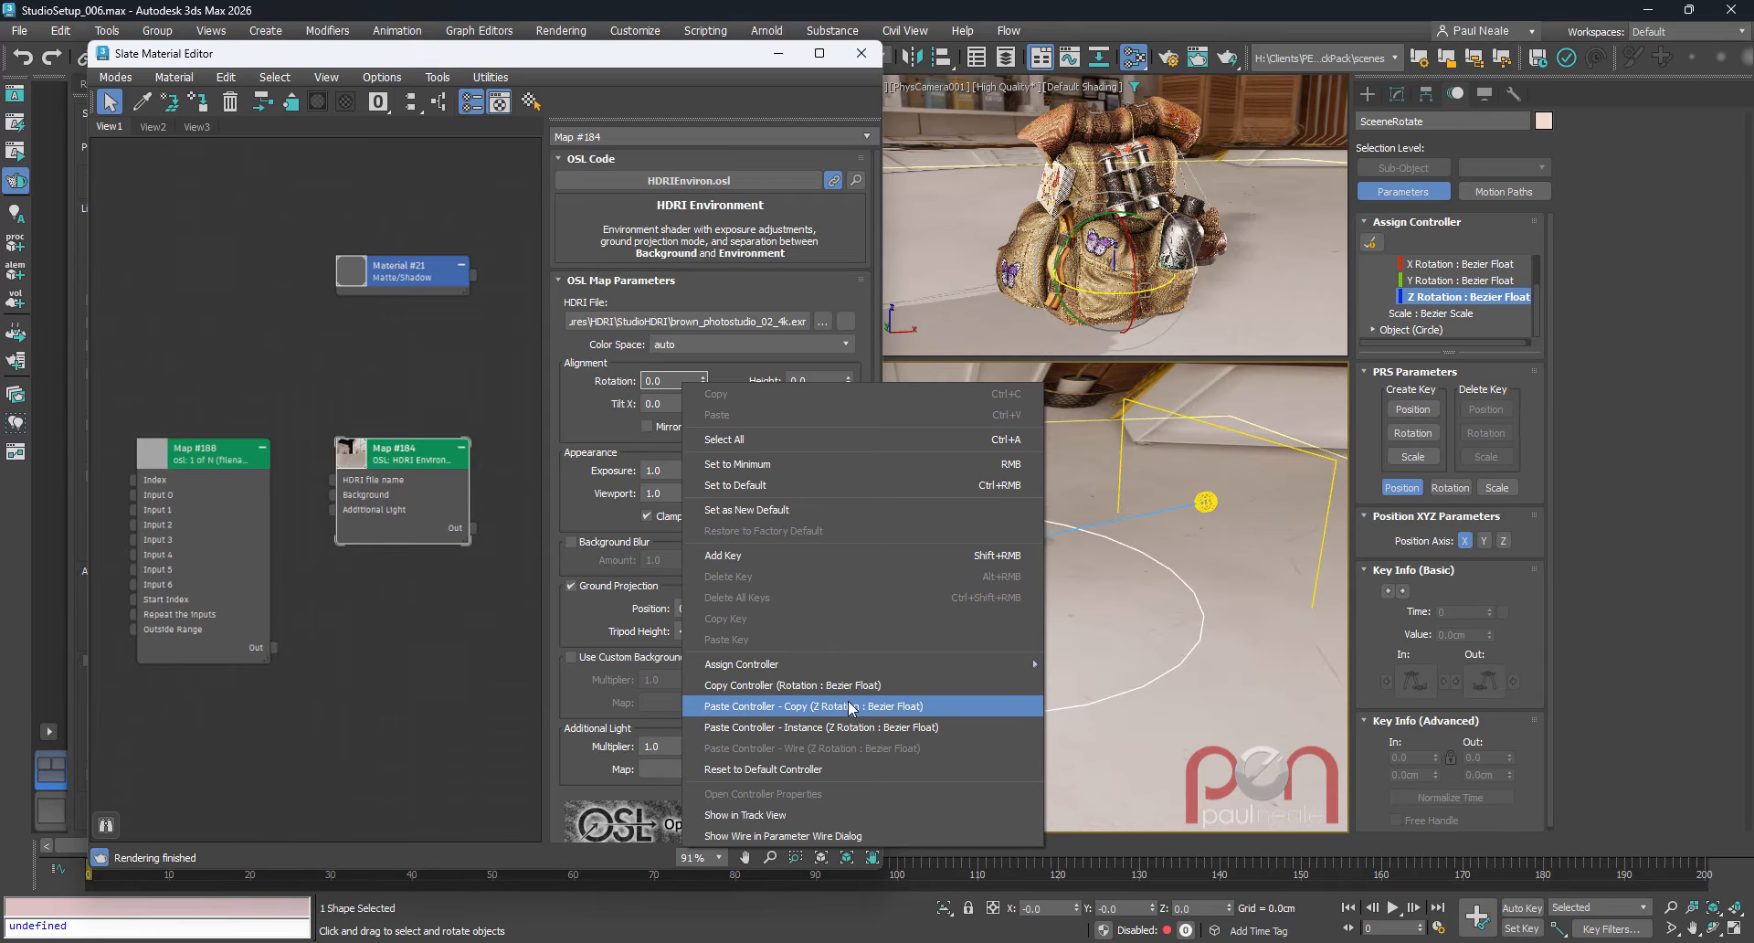
pyautogui.click(572, 634)
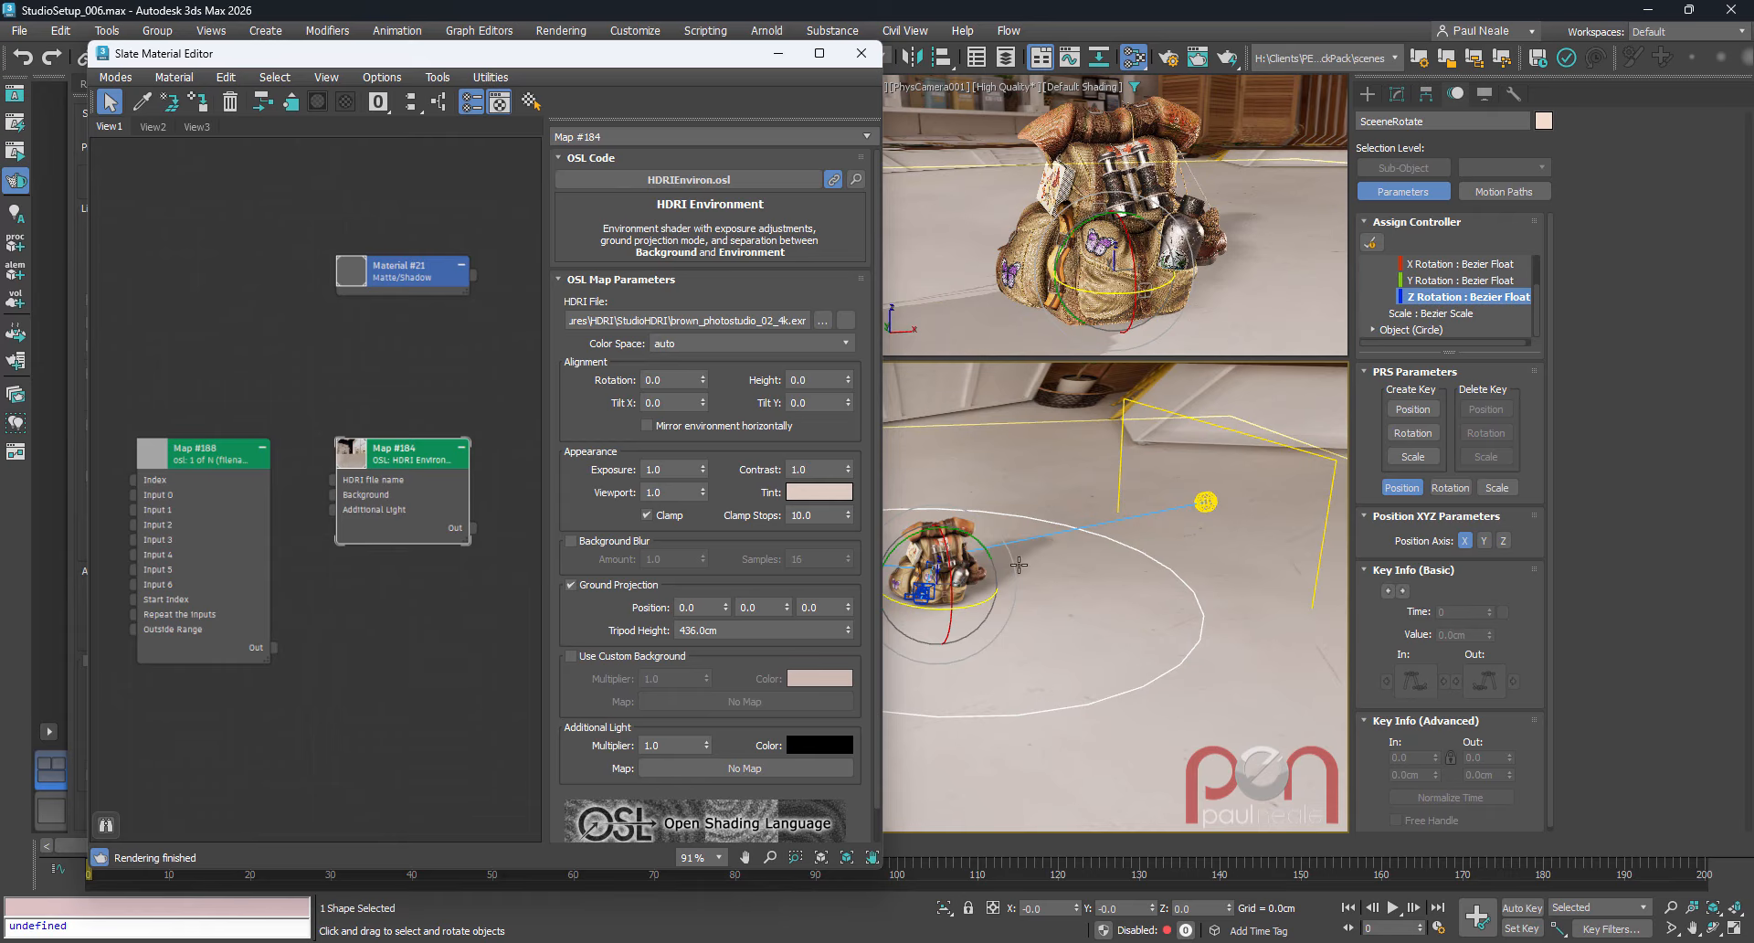
pyautogui.click(678, 378)
pyautogui.rightClick(678, 380)
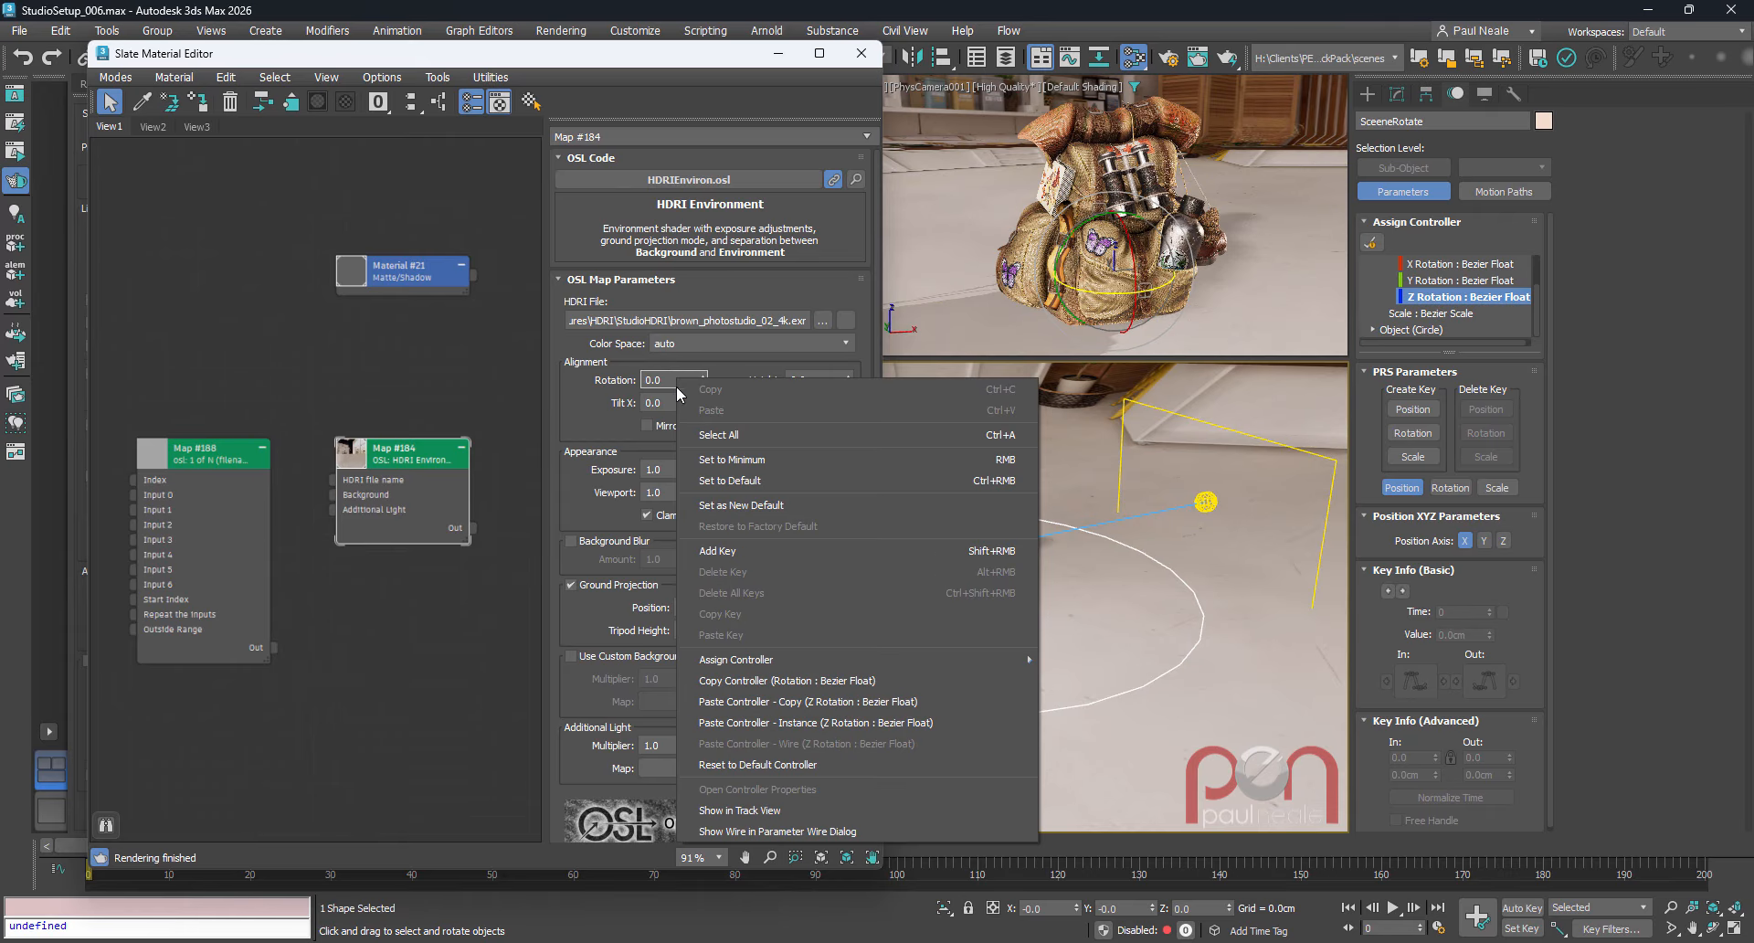
pyautogui.click(757, 766)
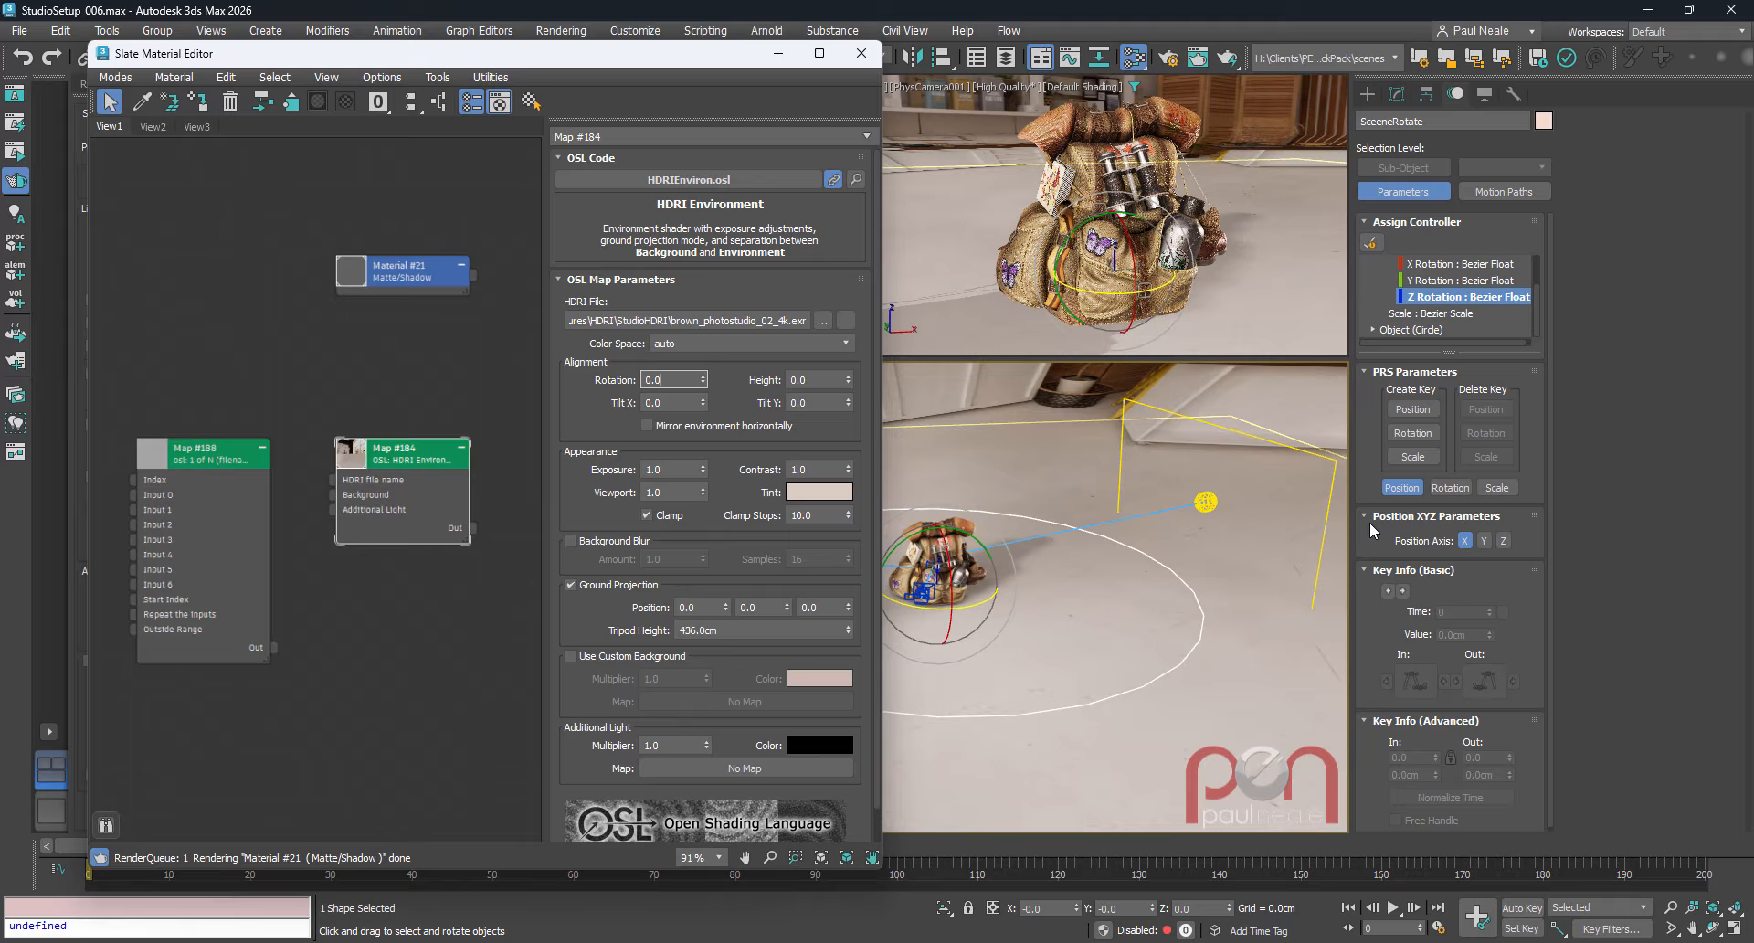
# - Copy the SceeneRotate circle's Z Rotation controller and paste it as a wire onto the HDRI Environment map's Rotation
pyautogui.rightClick(1453, 307)
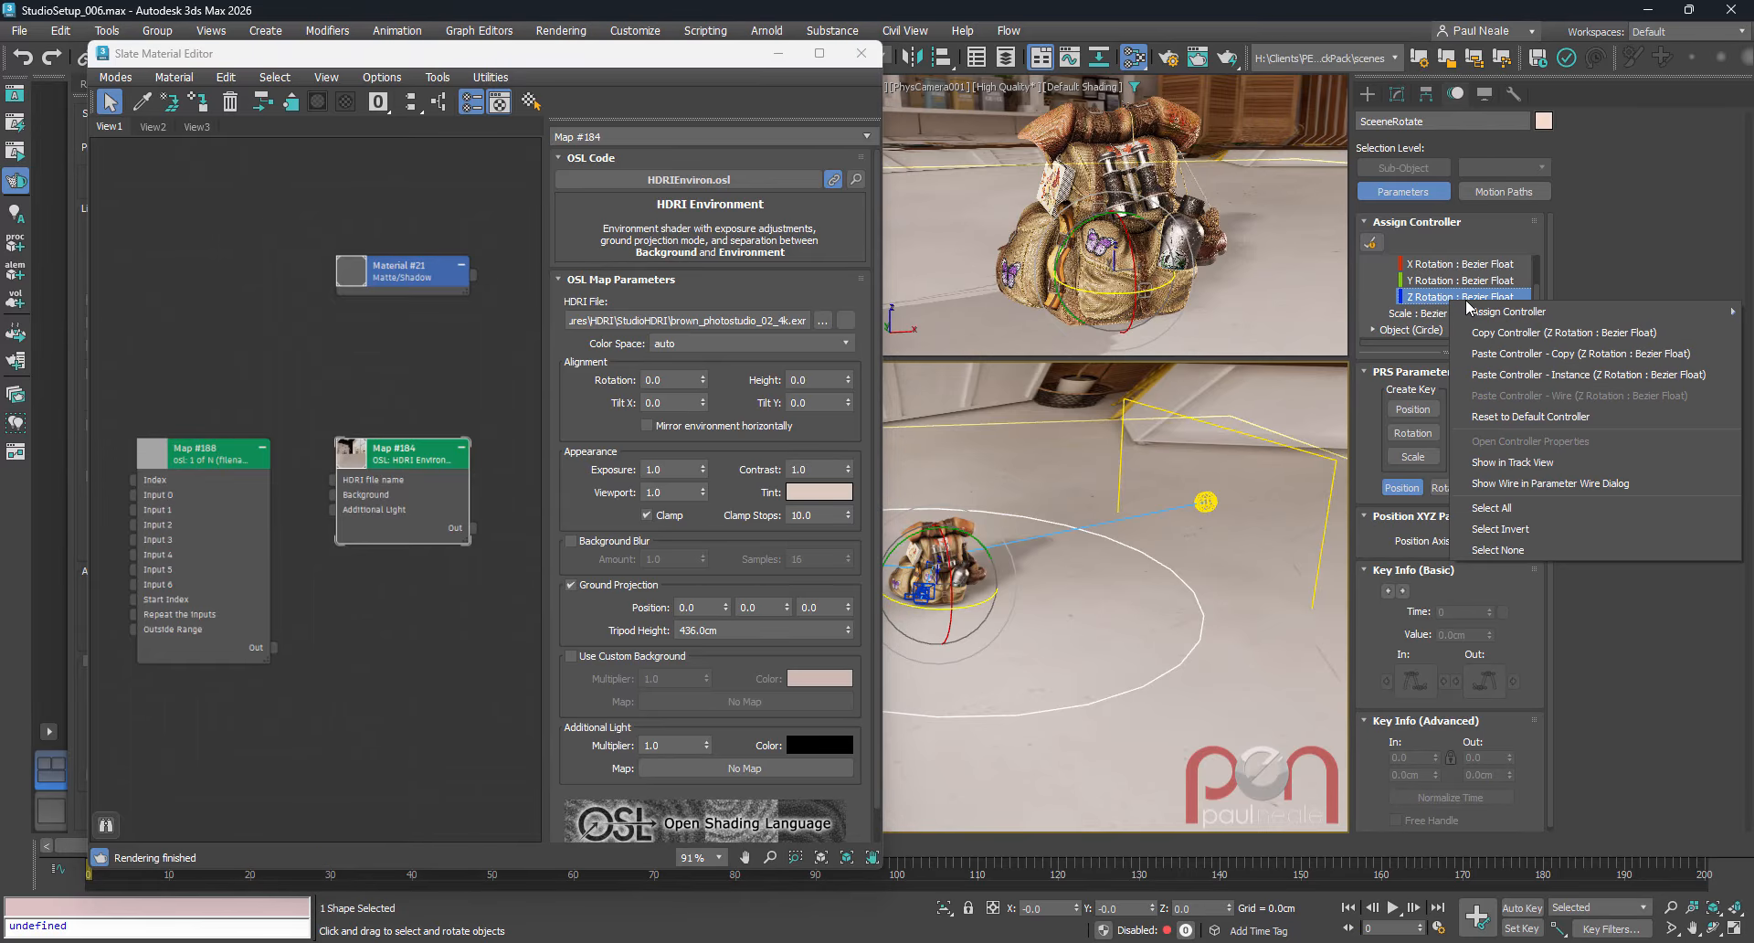
pyautogui.click(1531, 334)
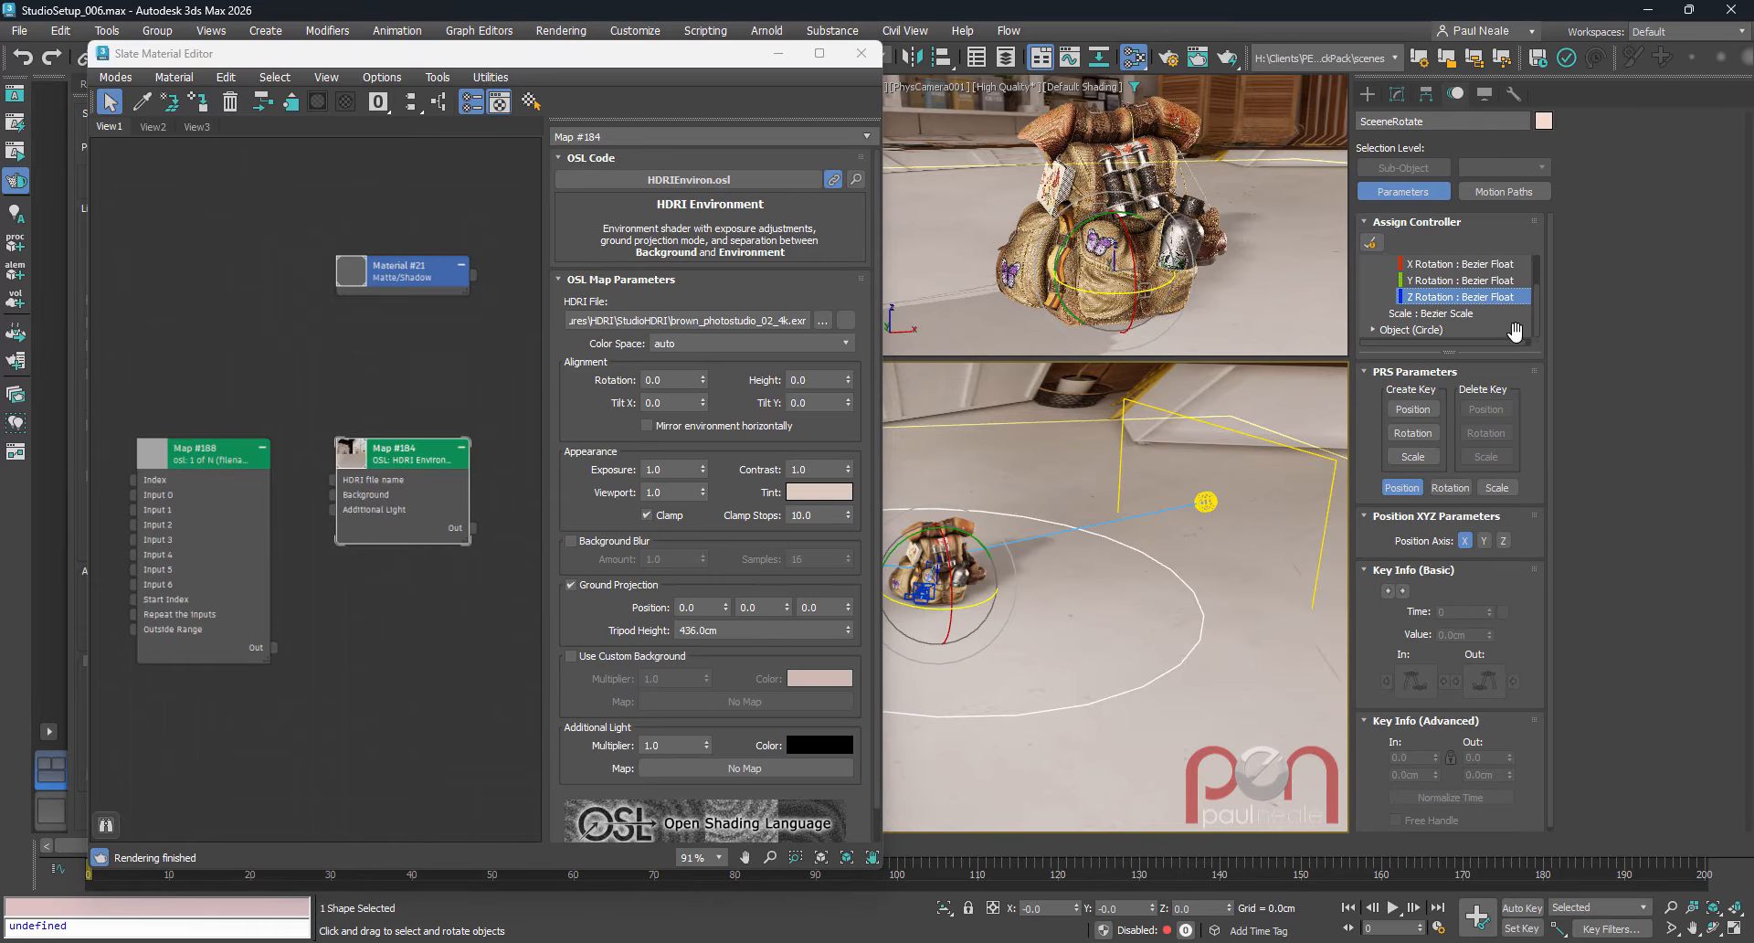
pyautogui.rightClick(679, 381)
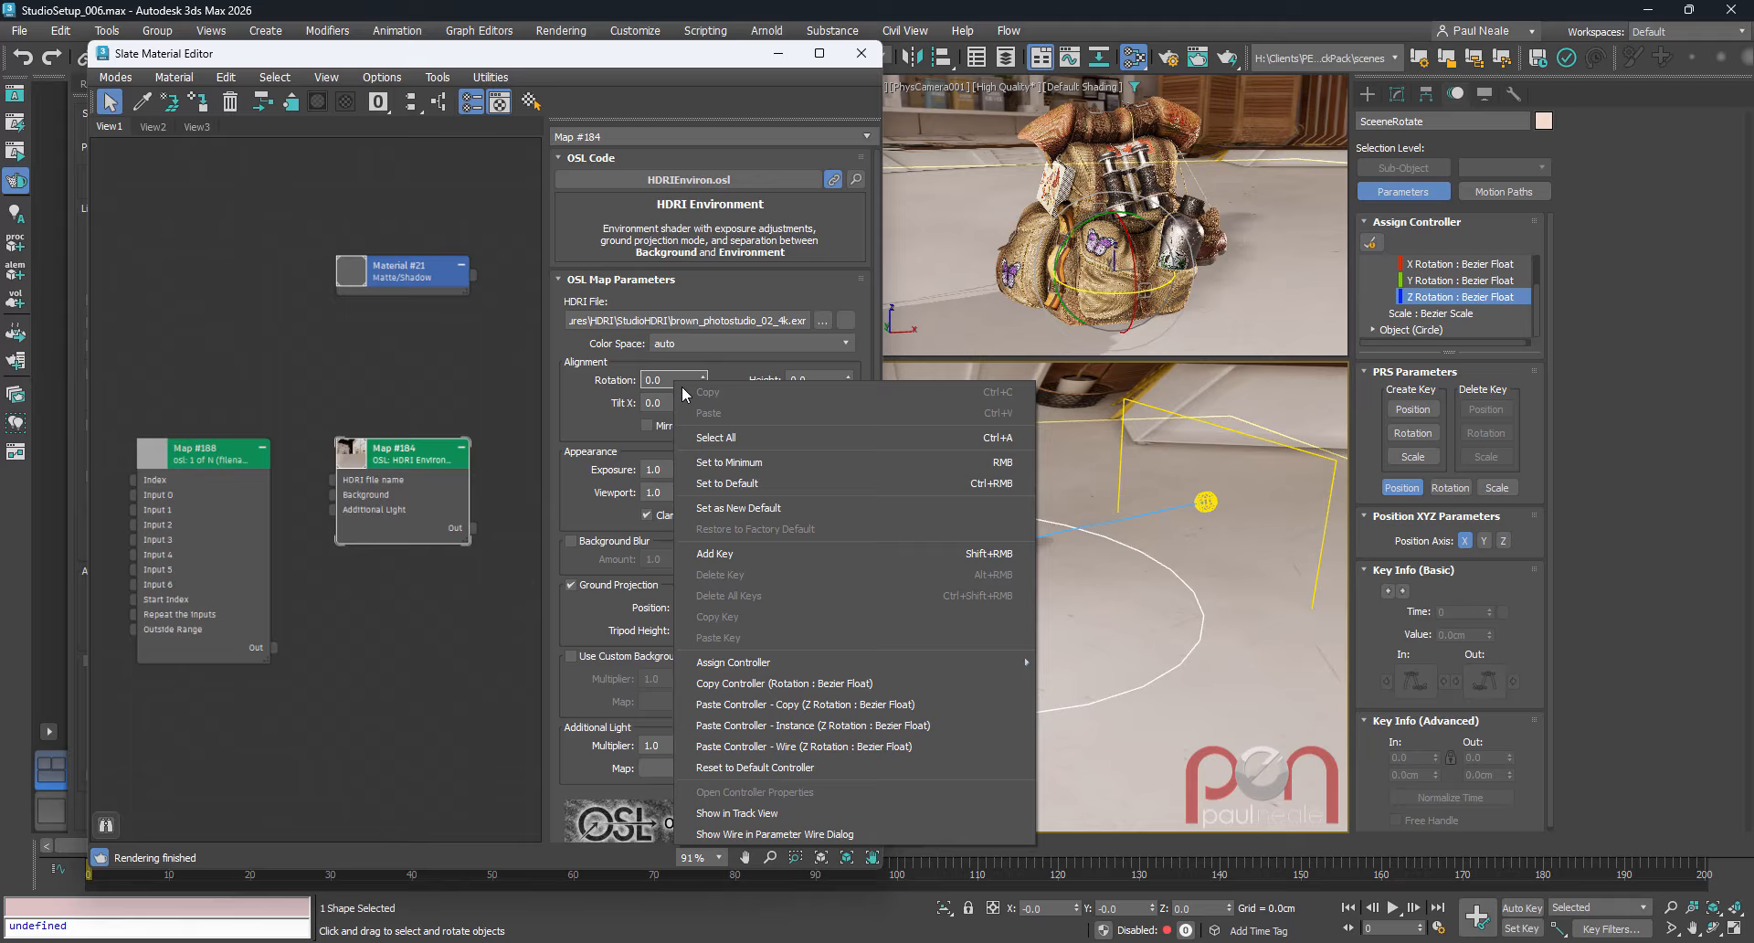
pyautogui.click(791, 751)
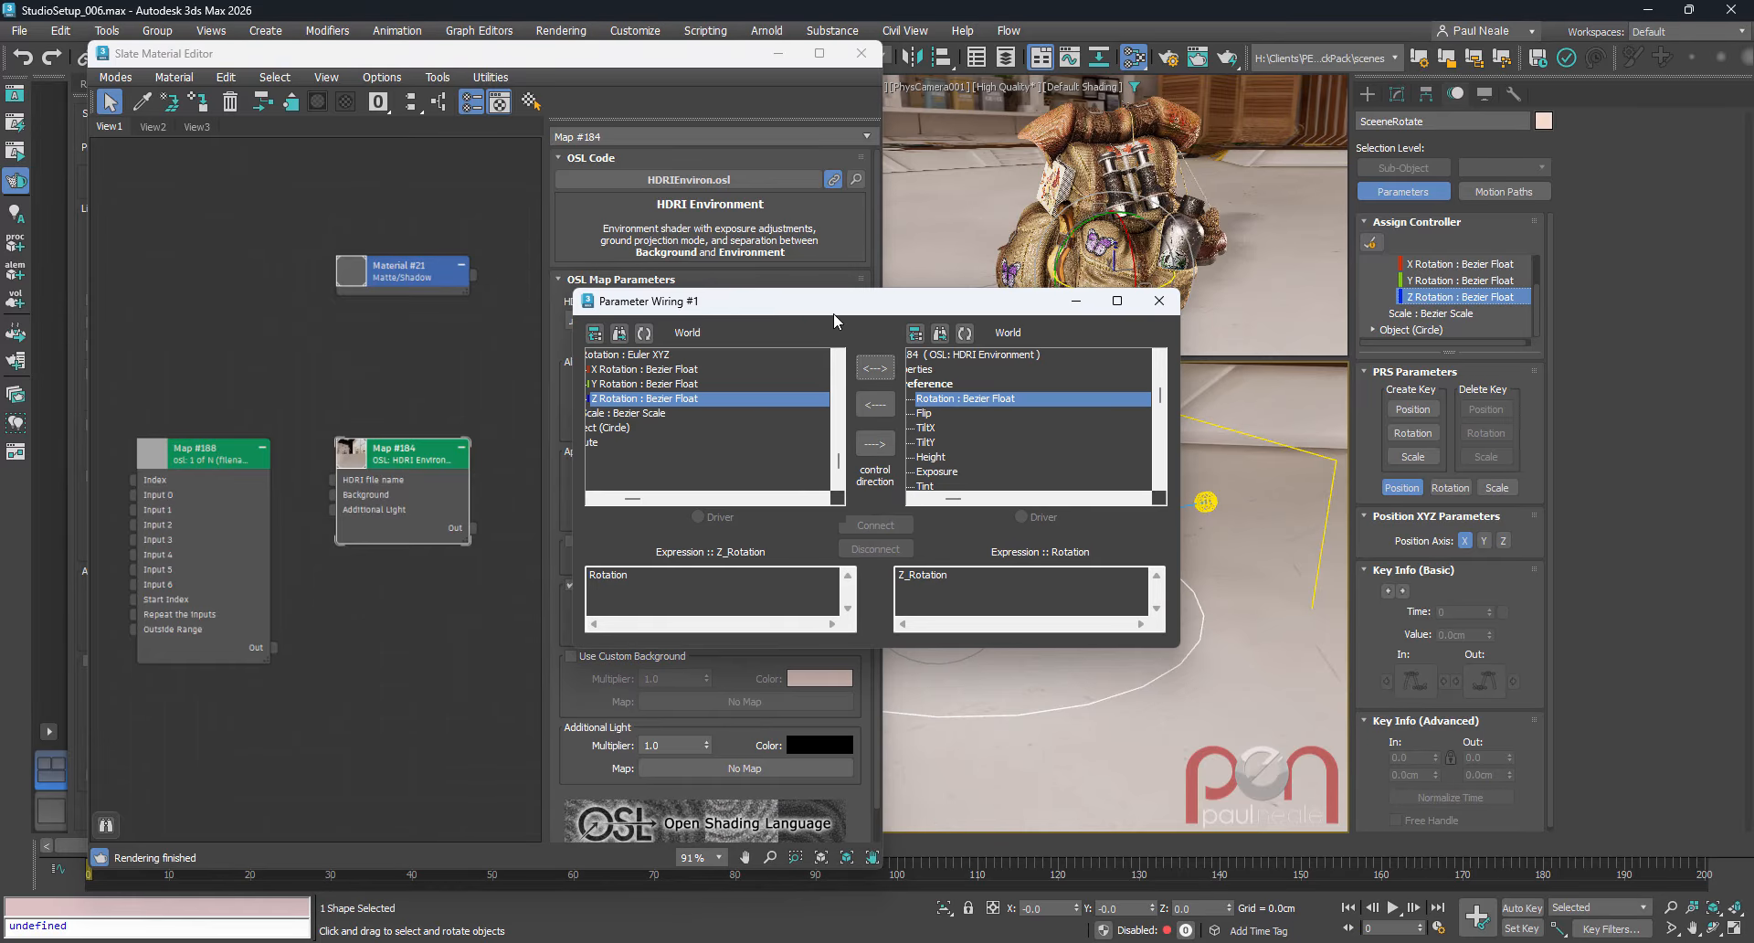
# - Connect Z Rotation one-way to the HDRI map's Rotation using the expression "radToDeg Z_Rotation"
pyautogui.moveTo(697, 459); pyautogui.dragTo(741, 475)
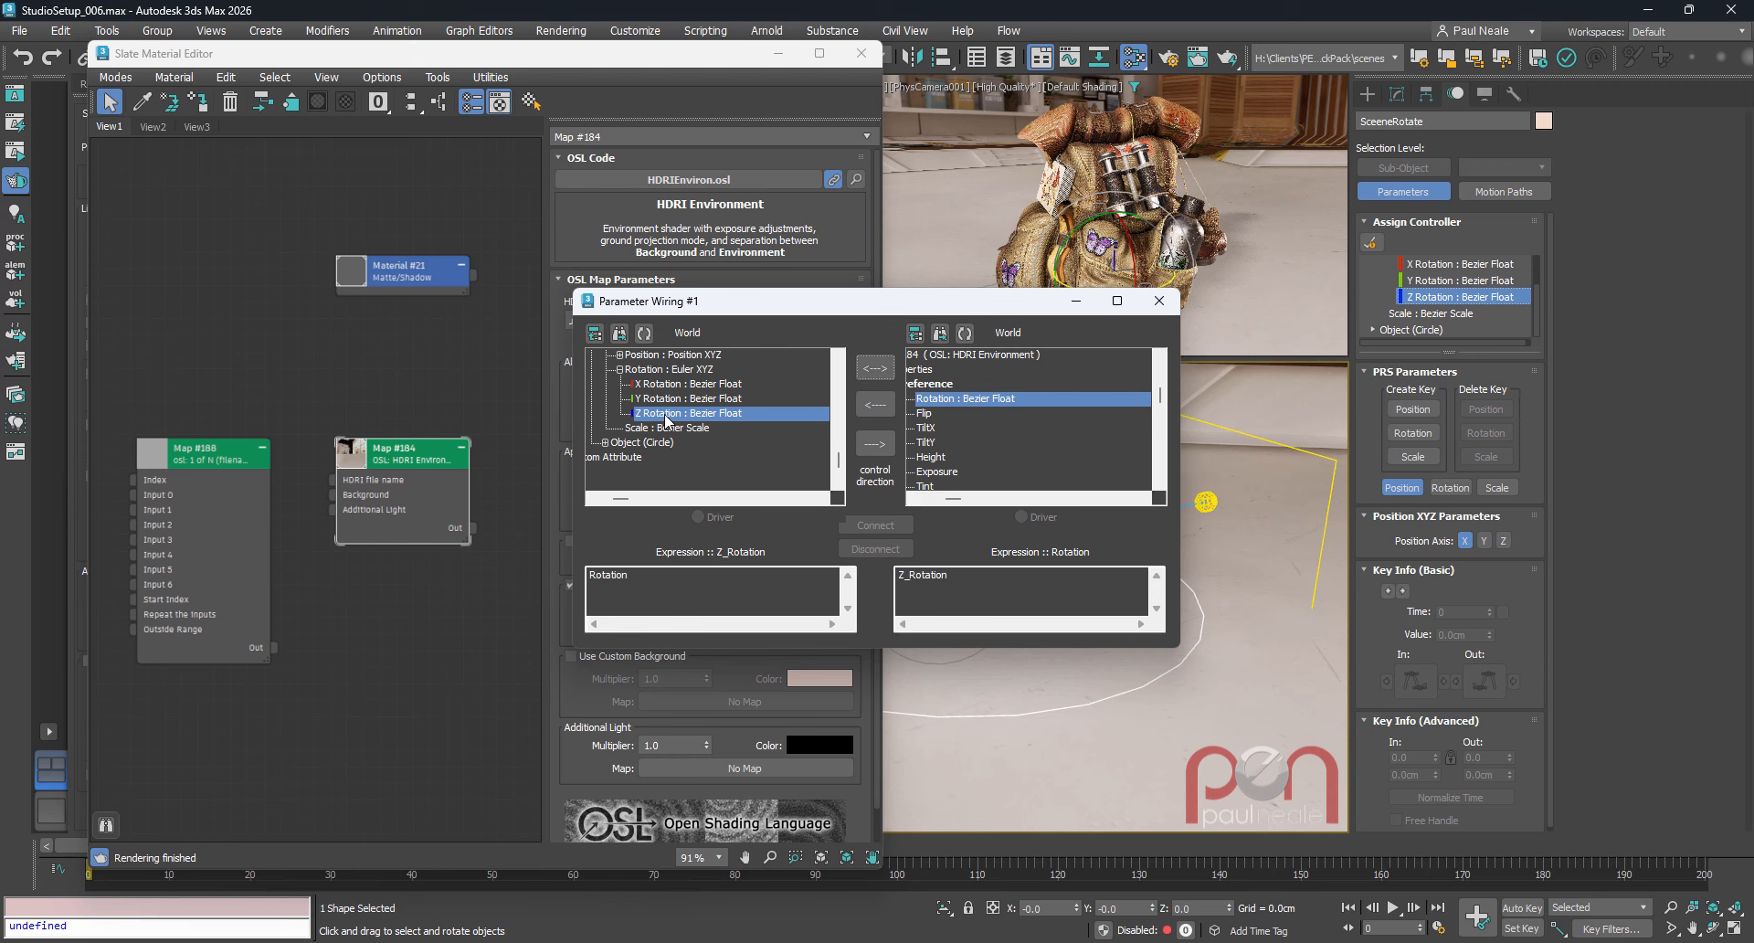
pyautogui.click(884, 444)
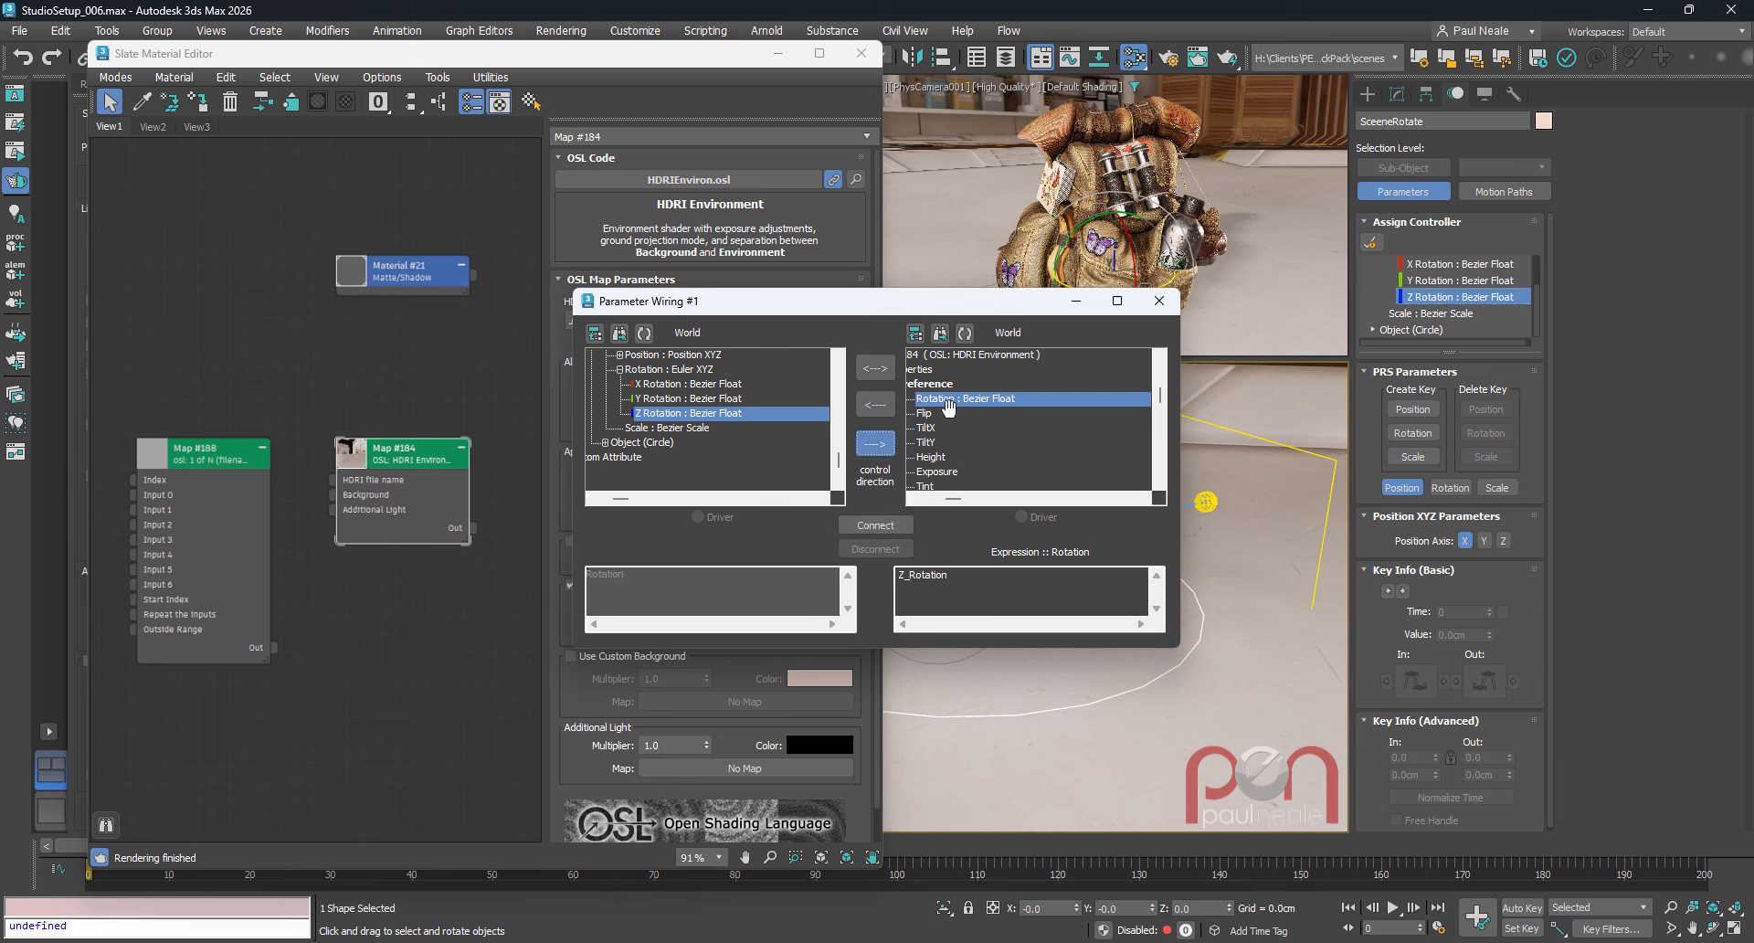
pyautogui.click(911, 589)
pyautogui.write('radToDeg')
pyautogui.click(874, 526)
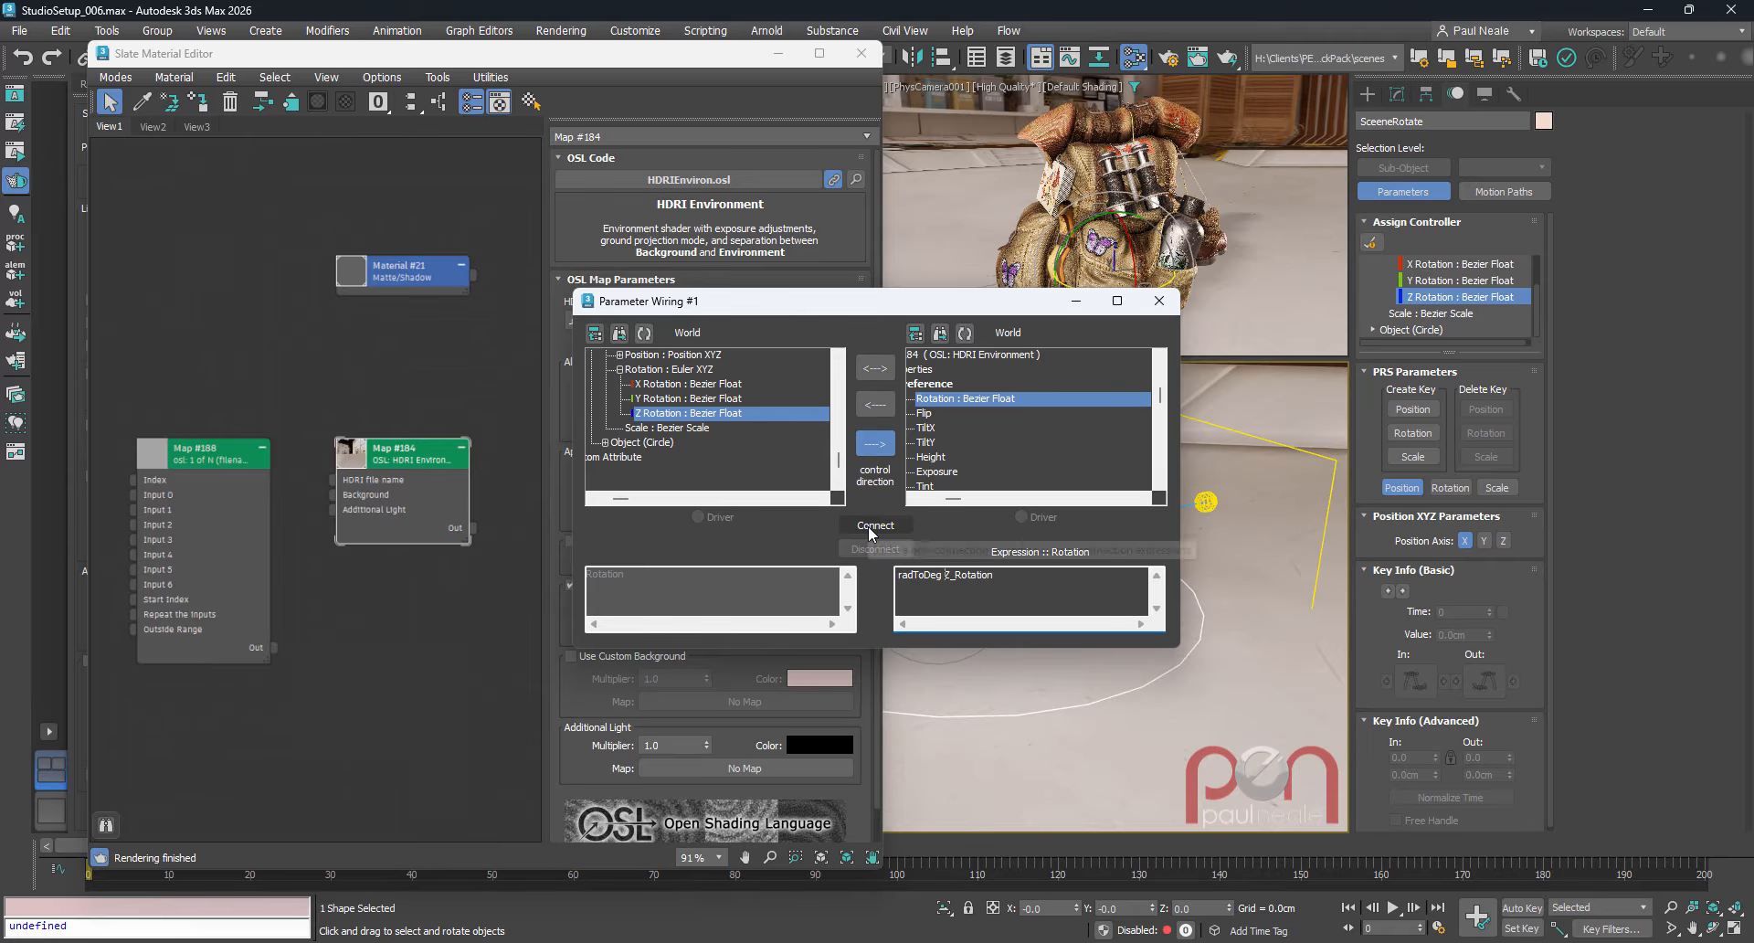
# - Briefly test rotating the circle with the wire connected, and close the parameter wiring dialog and the material editor
pyautogui.moveTo(959, 299); pyautogui.dragTo(756, 332)
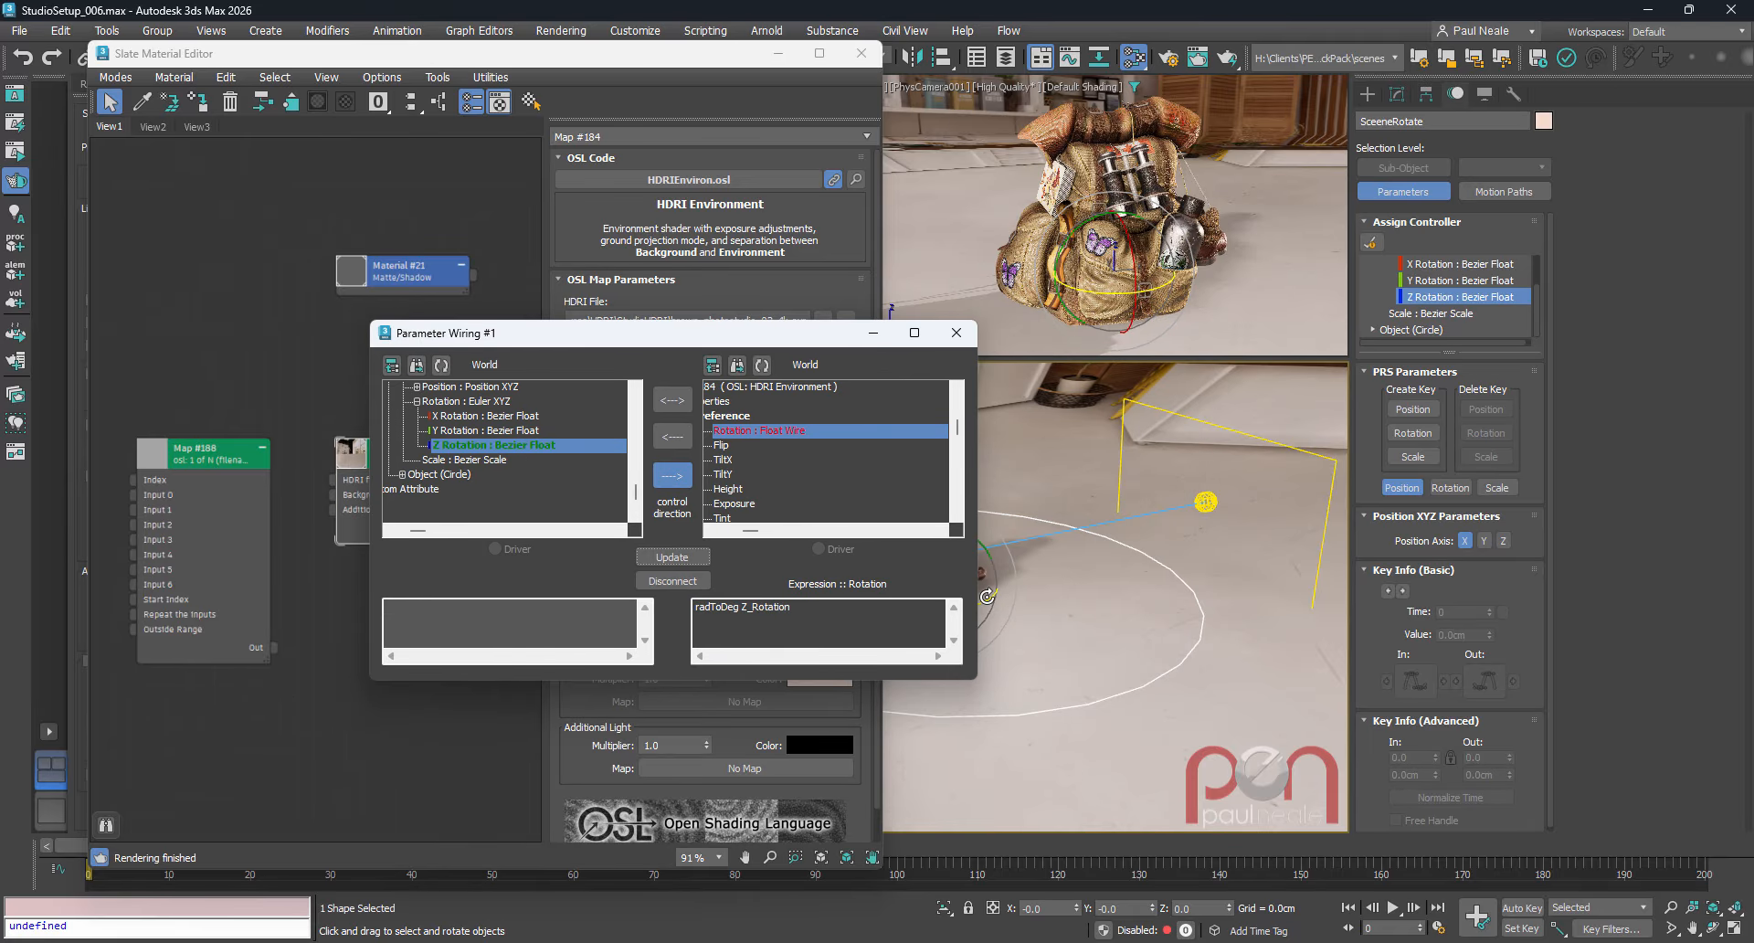
pyautogui.moveTo(998, 589)
pyautogui.mouseDown()
pyautogui.moveTo(934, 622)
pyautogui.moveTo(1030, 587)
pyautogui.mouseUp()
pyautogui.rightClick(1029, 586)
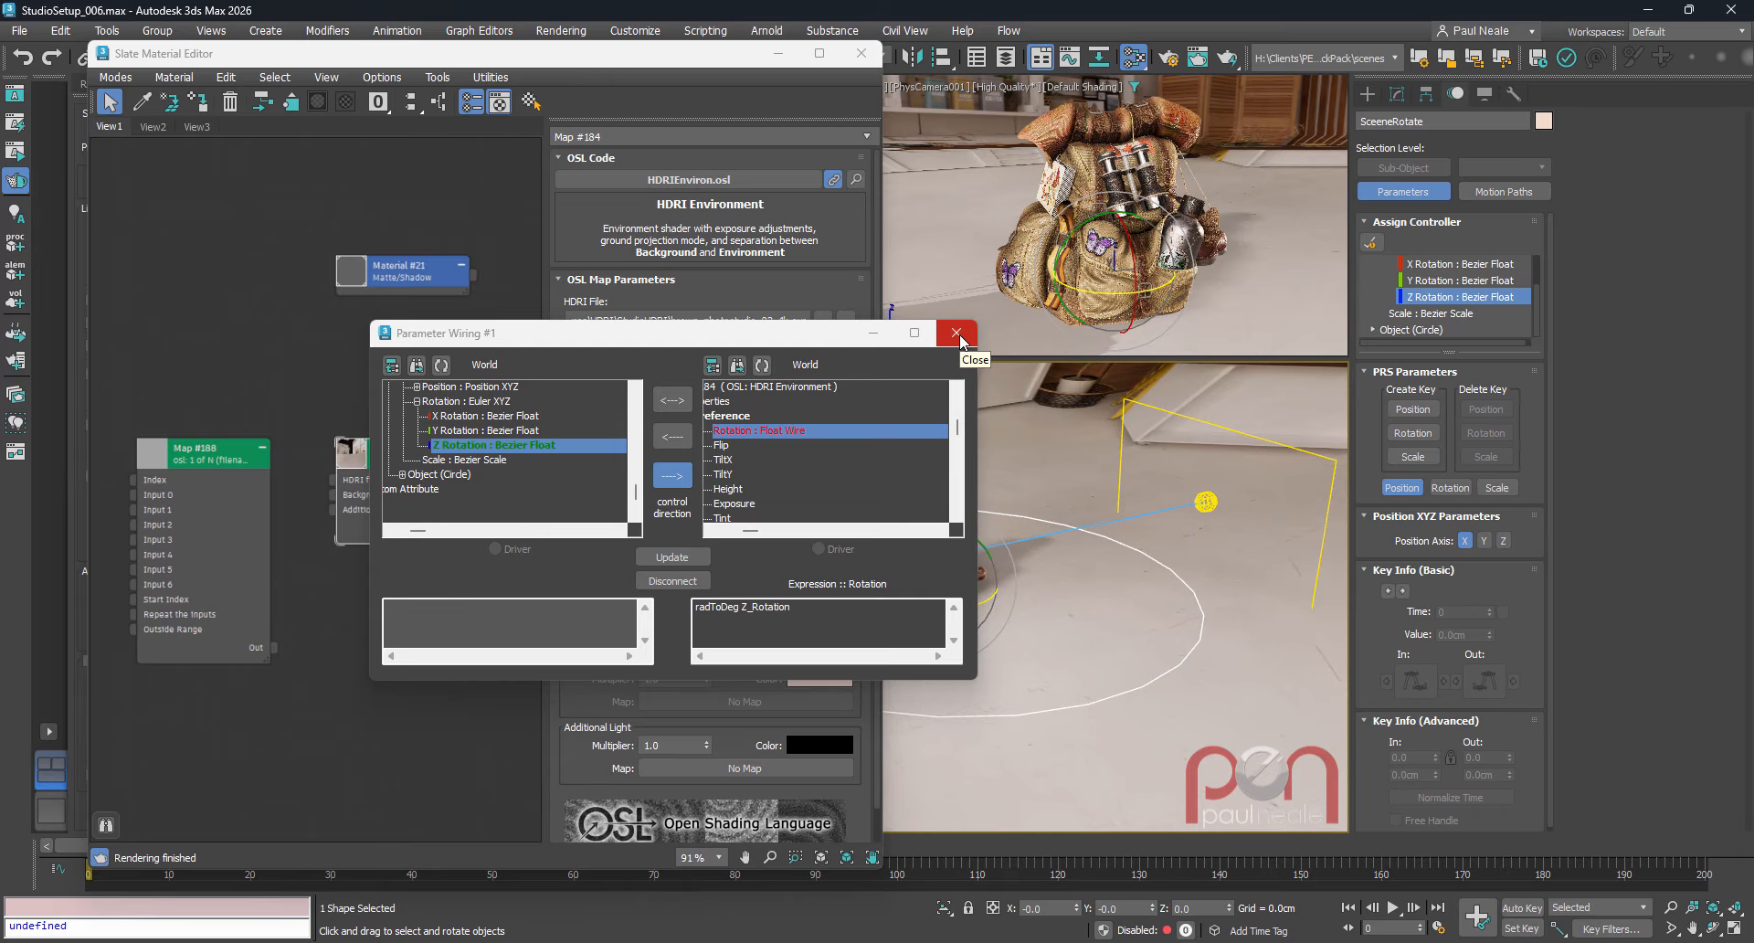
pyautogui.click(957, 335)
pyautogui.click(857, 53)
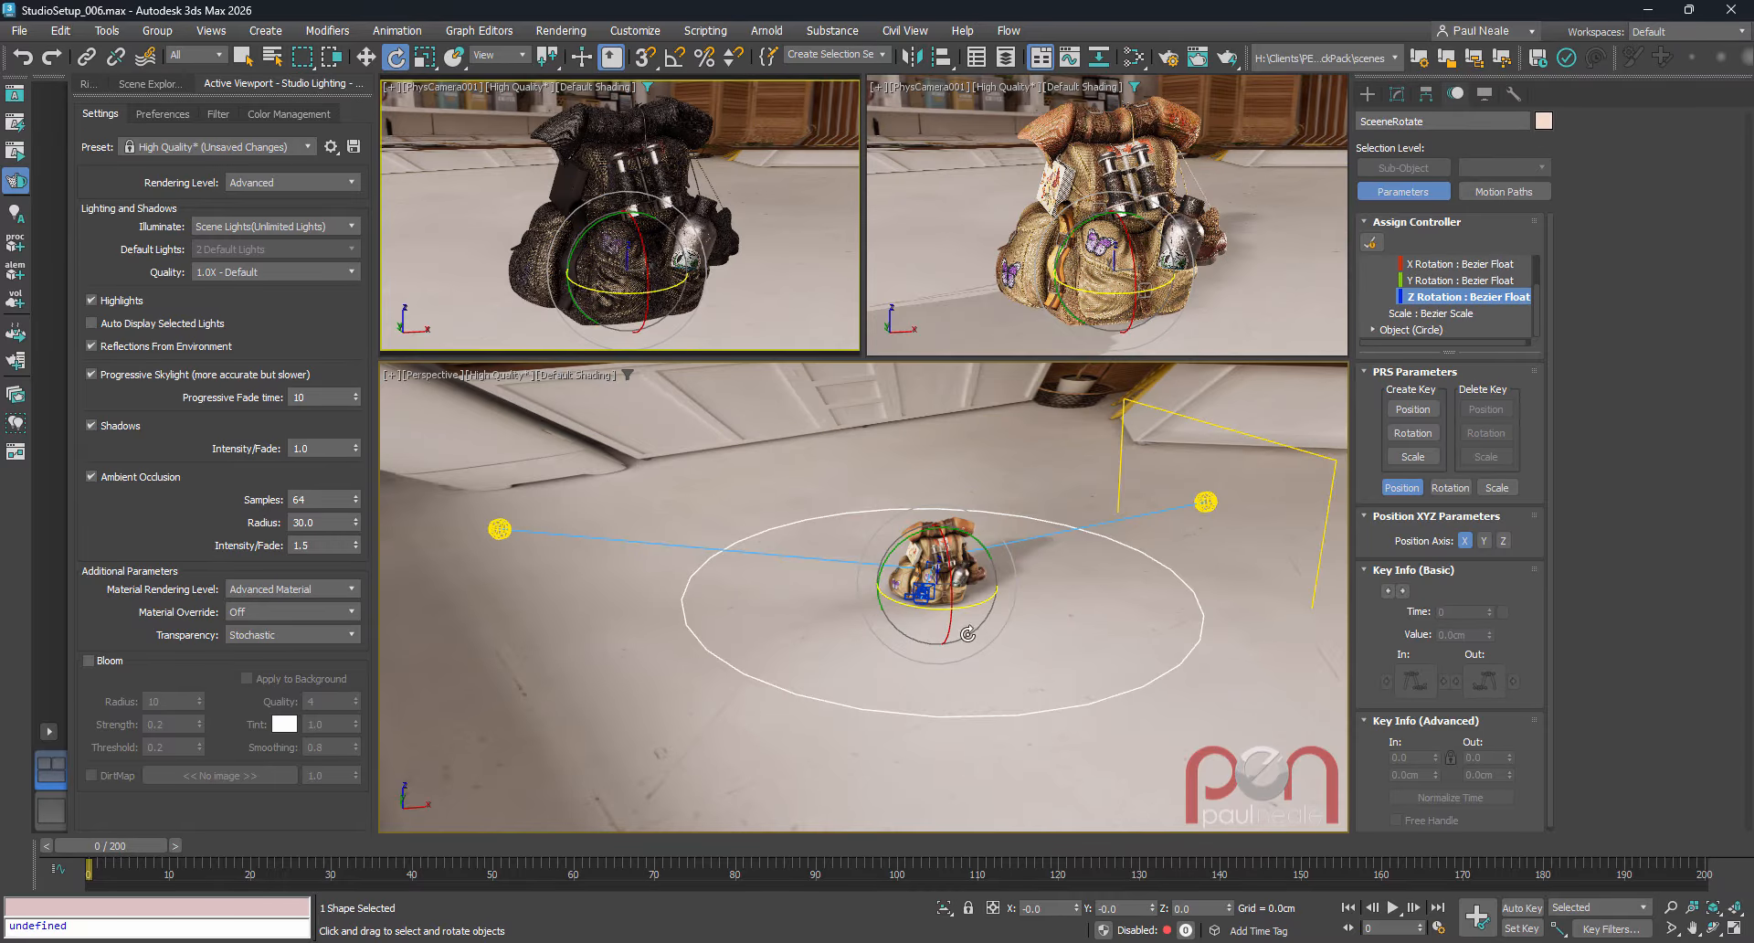
# - Try rotating the SceeneRotate circle about its vertical axis to test the wired HDRI rotation with the lights and camera
pyautogui.moveTo(798, 635); pyautogui.dragTo(789, 665, button='middle')
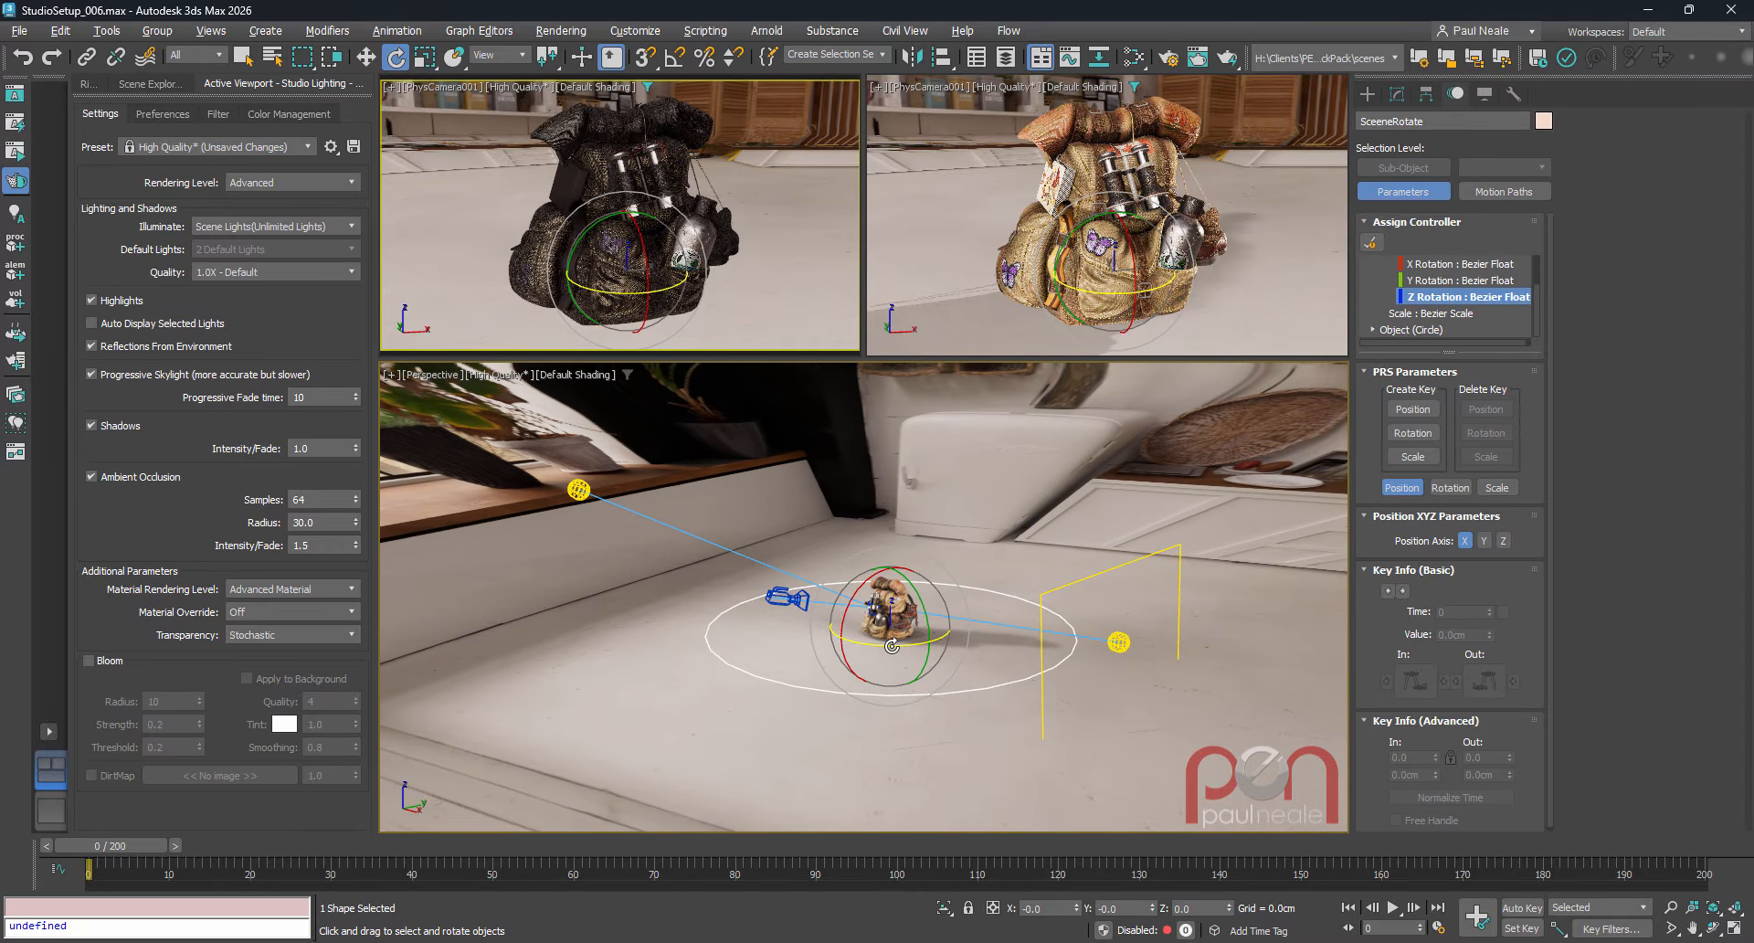
pyautogui.moveTo(886, 645); pyautogui.dragTo(1014, 647)
pyautogui.rightClick(1014, 647)
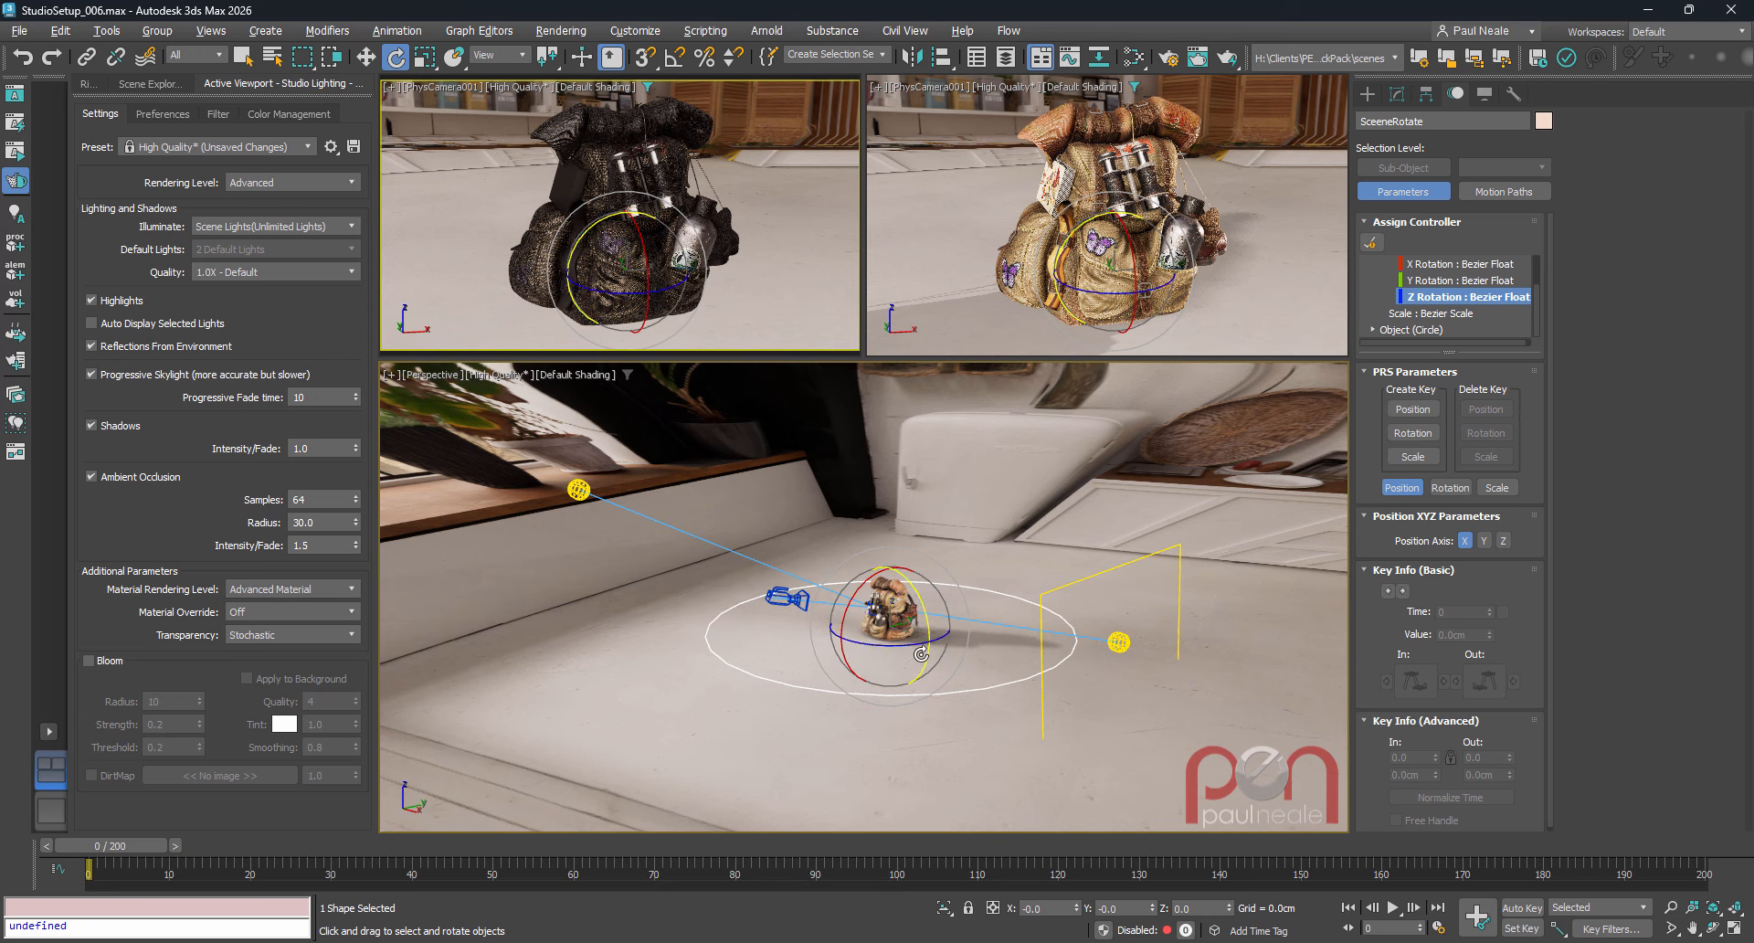
pyautogui.moveTo(894, 646); pyautogui.dragTo(968, 645)
pyautogui.rightClick(968, 645)
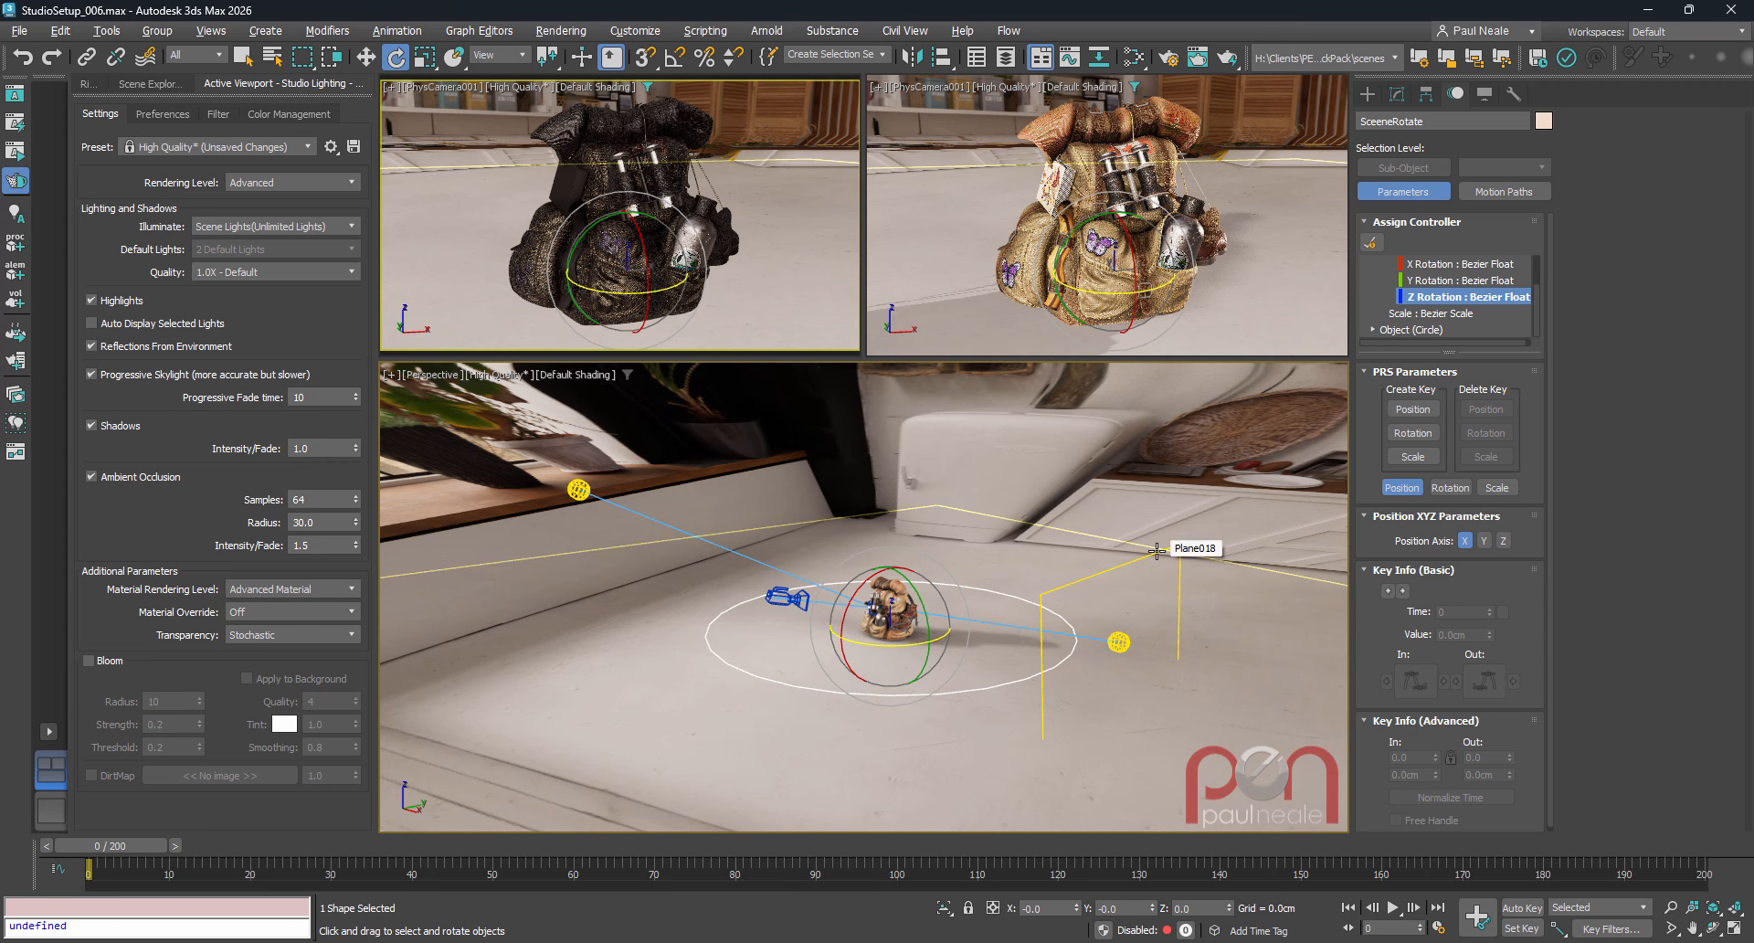
# - Turn on the custom background on the HDRI environment map and try rotating the SceeneRotate circle against the plain backdrop
pyautogui.press('m')
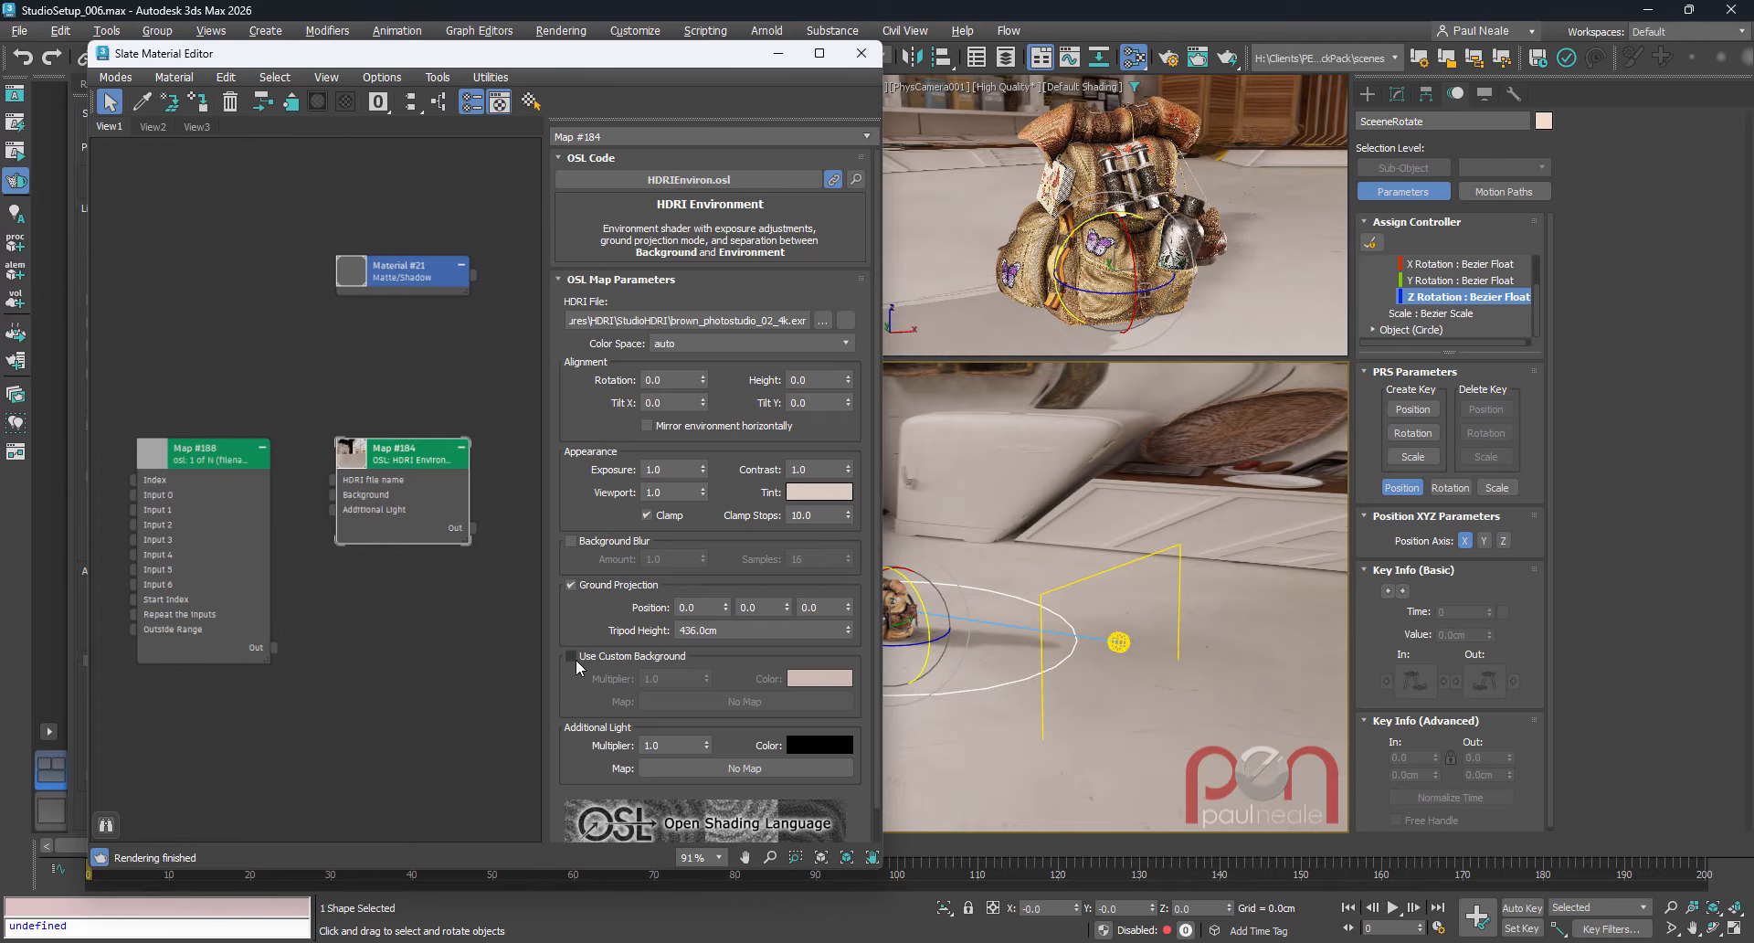
pyautogui.press('m')
pyautogui.moveTo(900, 643); pyautogui.dragTo(1142, 666)
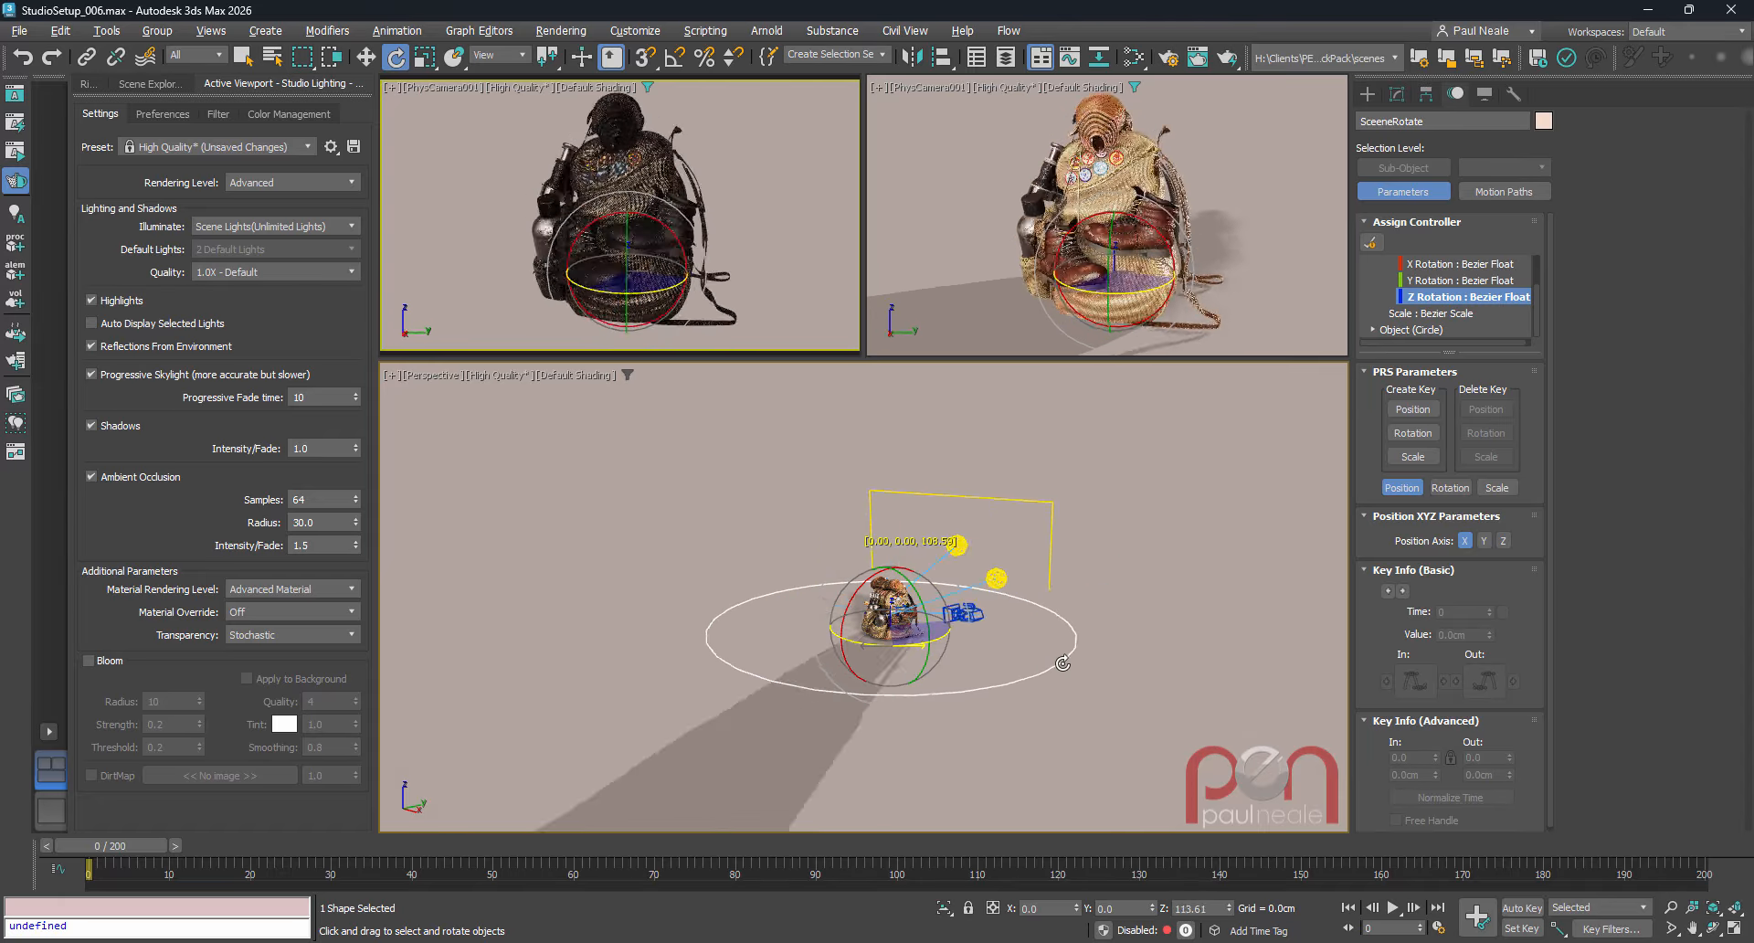
pyautogui.rightClick(1142, 666)
pyautogui.keyDown('alt'); pyautogui.moveTo(950, 653); pyautogui.dragTo(1173, 727, button='middle'); pyautogui.keyUp('alt')
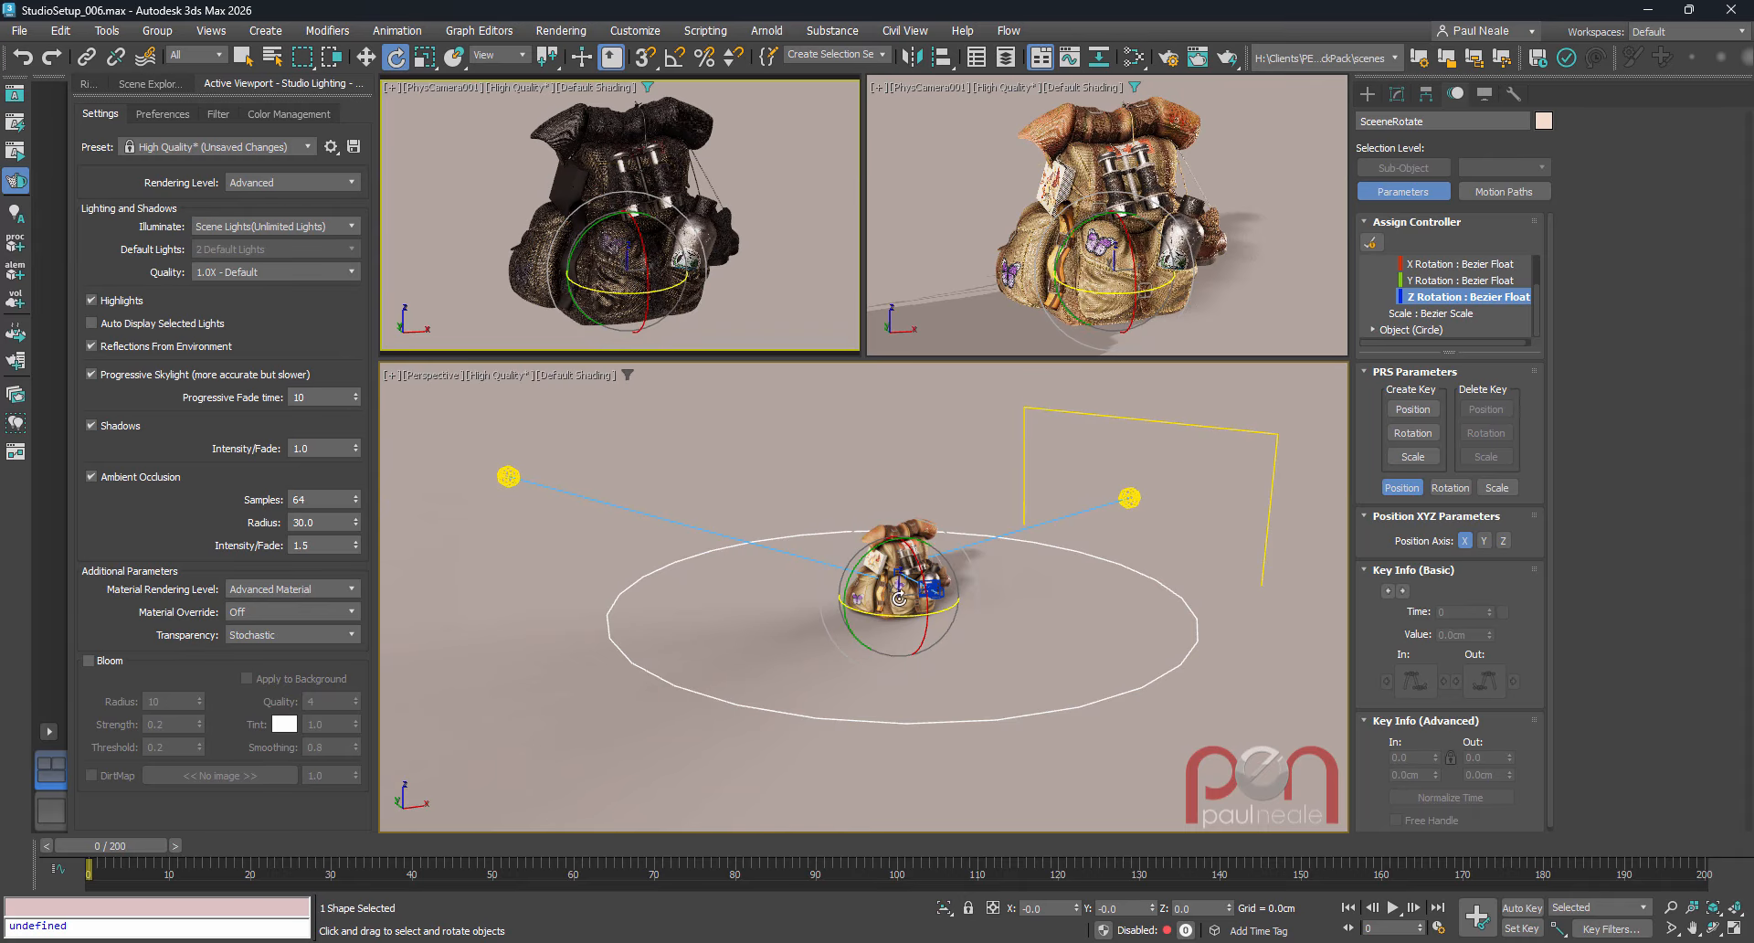
pyautogui.scroll(7, 896, 589)
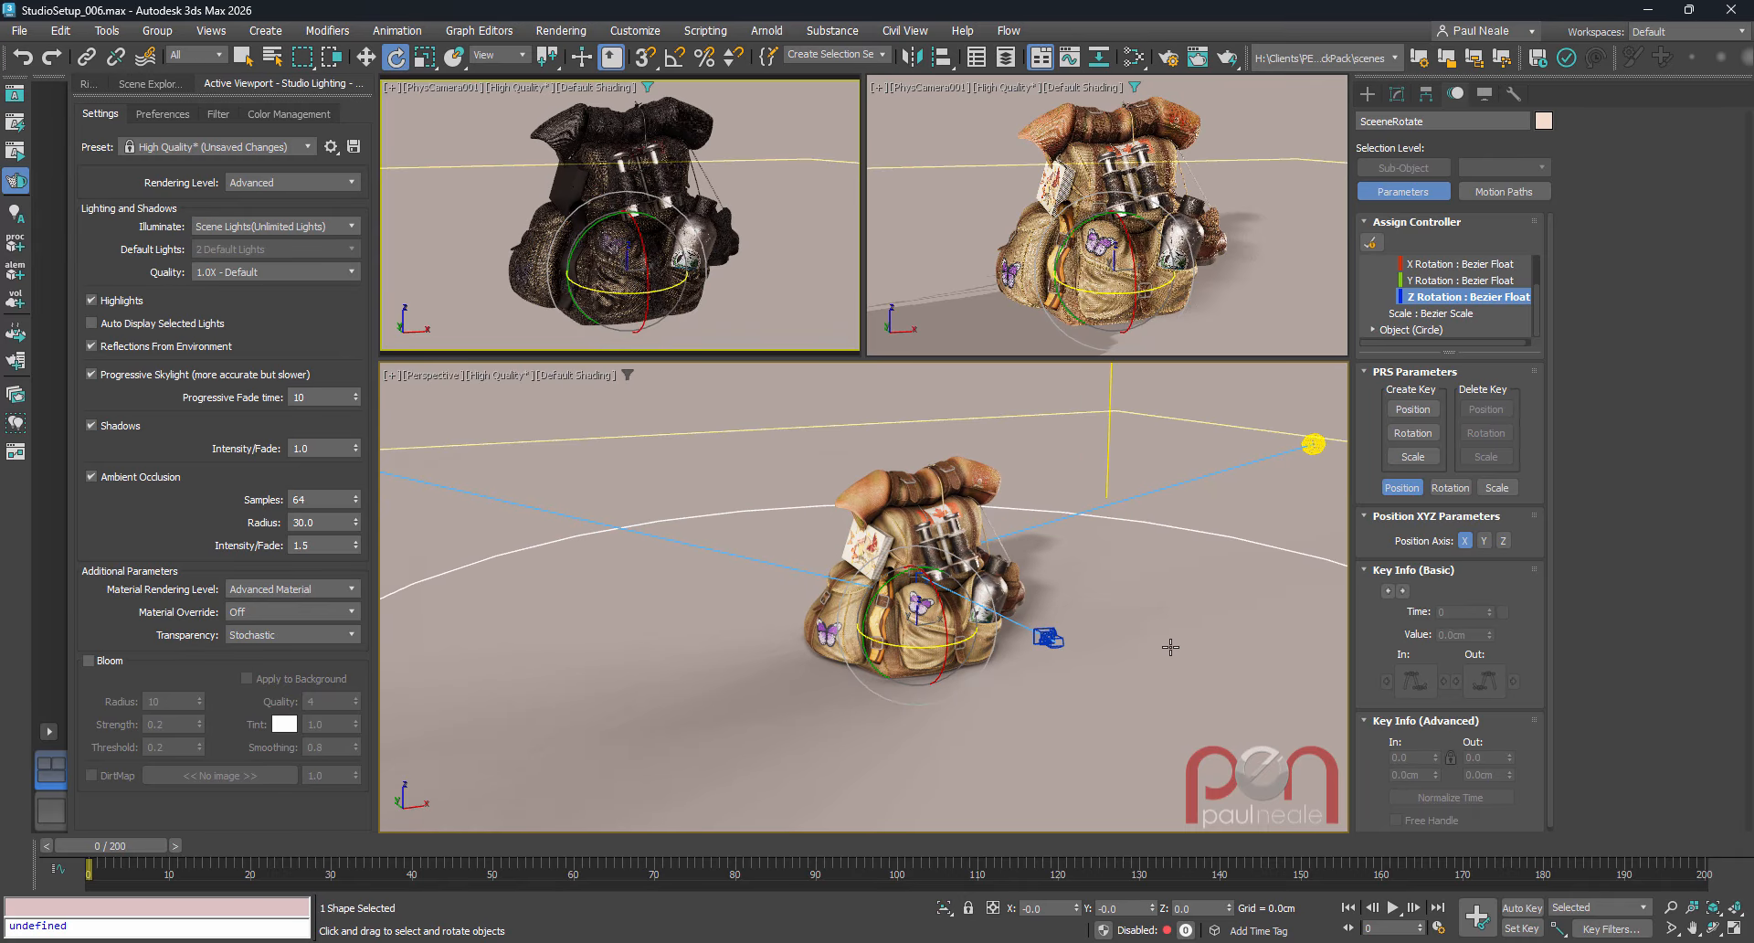
# - Reopen the material editor, move the 1 of N (filename) map node slightly higher and display its parameters
pyautogui.press('m')
pyautogui.moveTo(218, 460); pyautogui.dragTo(225, 398)
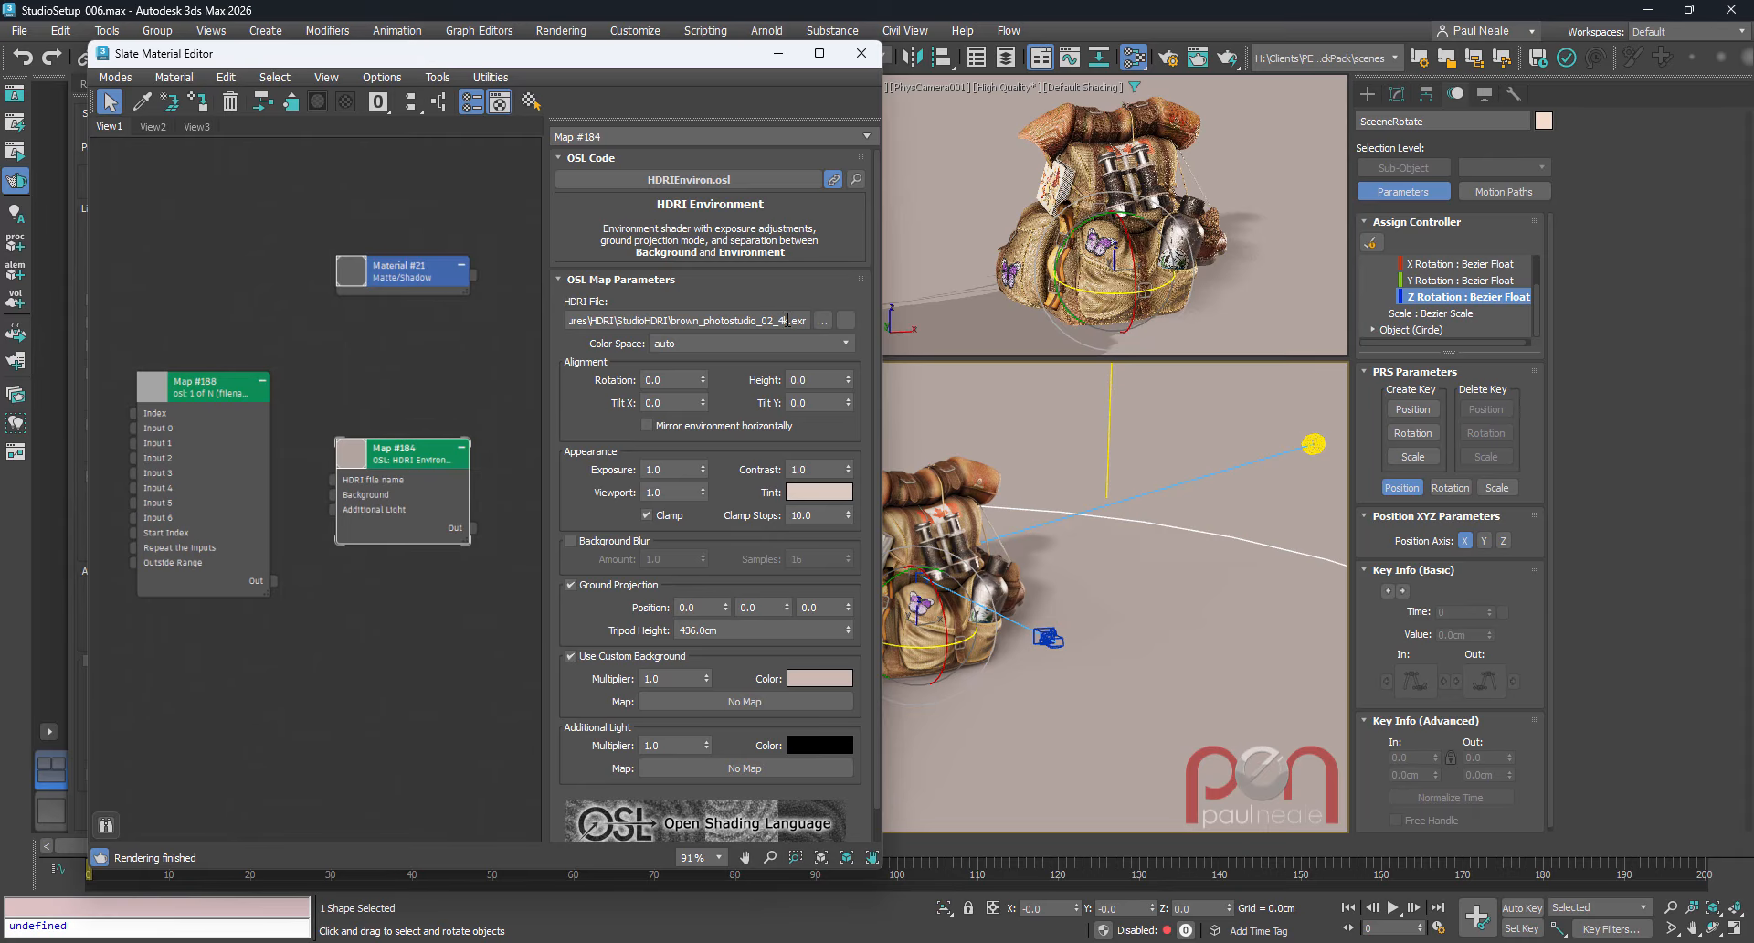
pyautogui.click(210, 393)
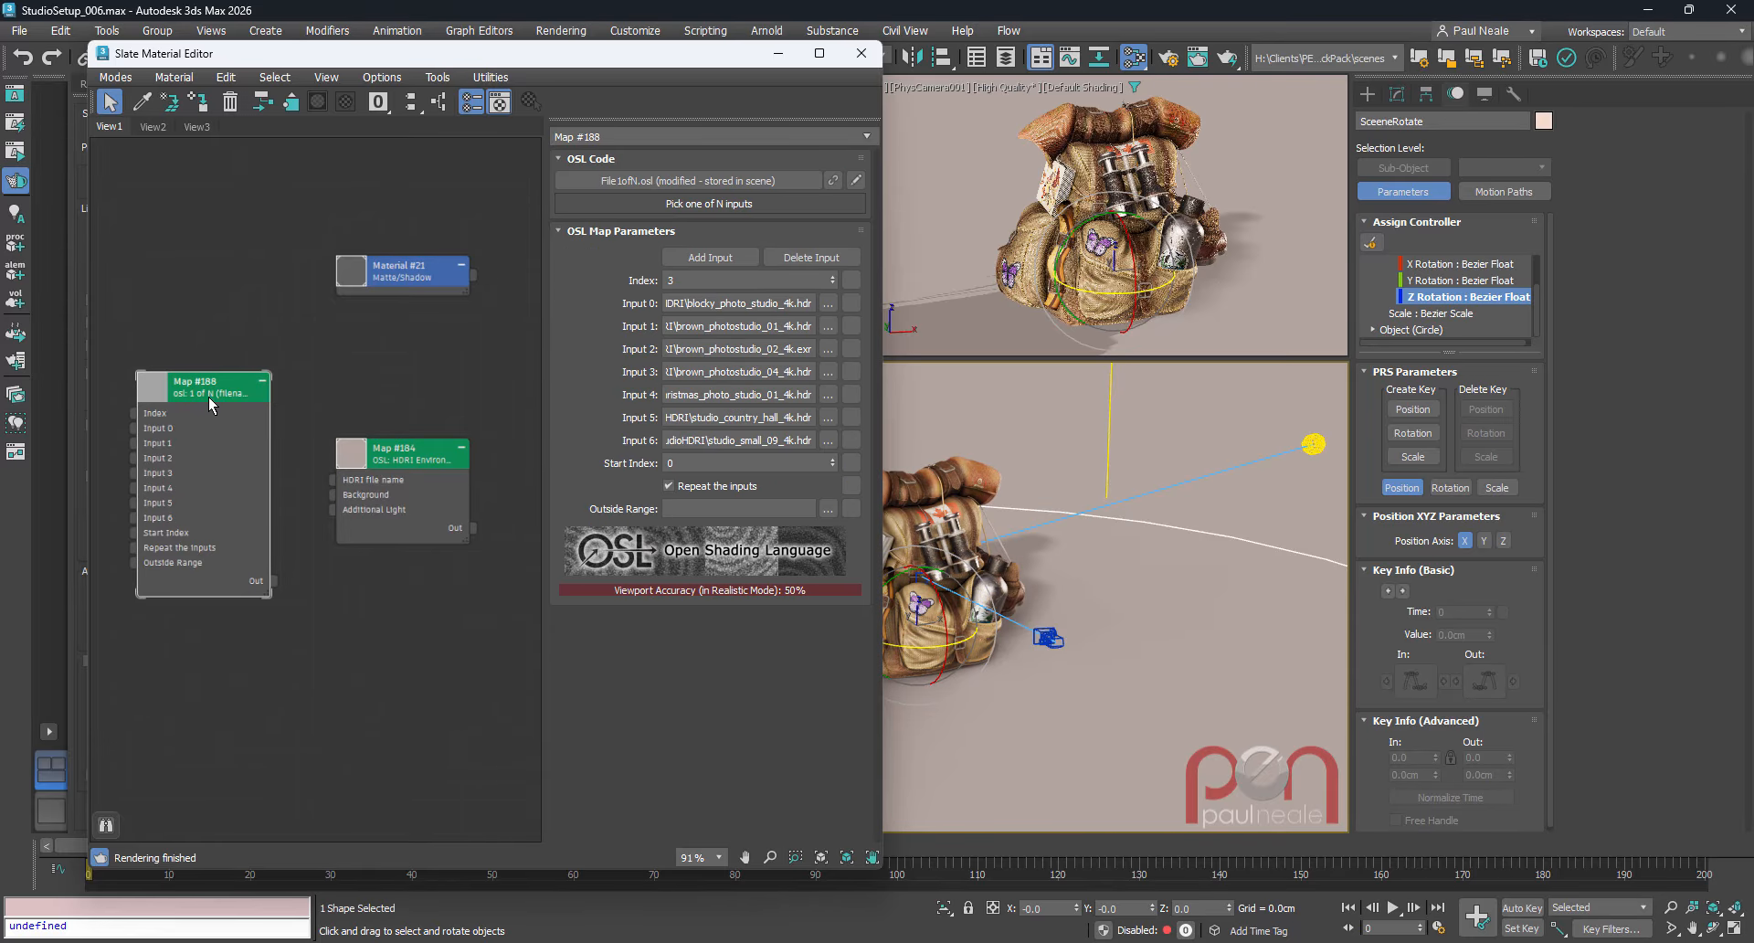
# - Look up the 1 of N (filename) map among the OSL switcher maps without adding one
pyautogui.rightClick(225, 628)
pyautogui.moveTo(283, 680)
pyautogui.moveTo(402, 701)
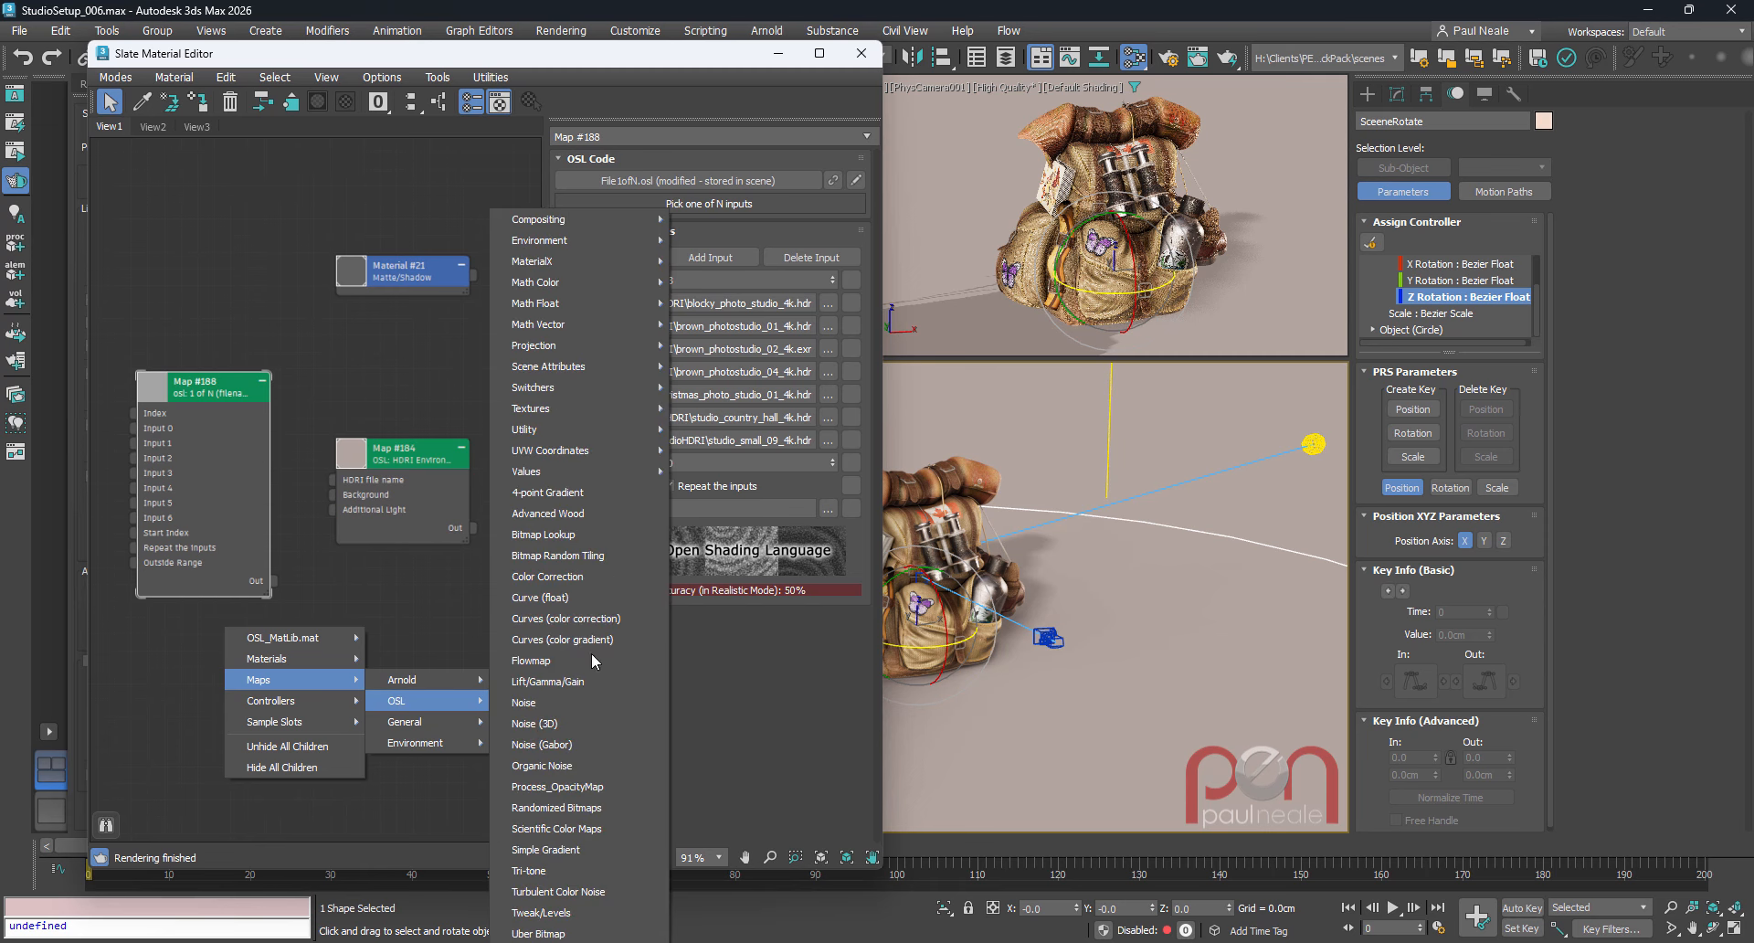
pyautogui.moveTo(578, 383)
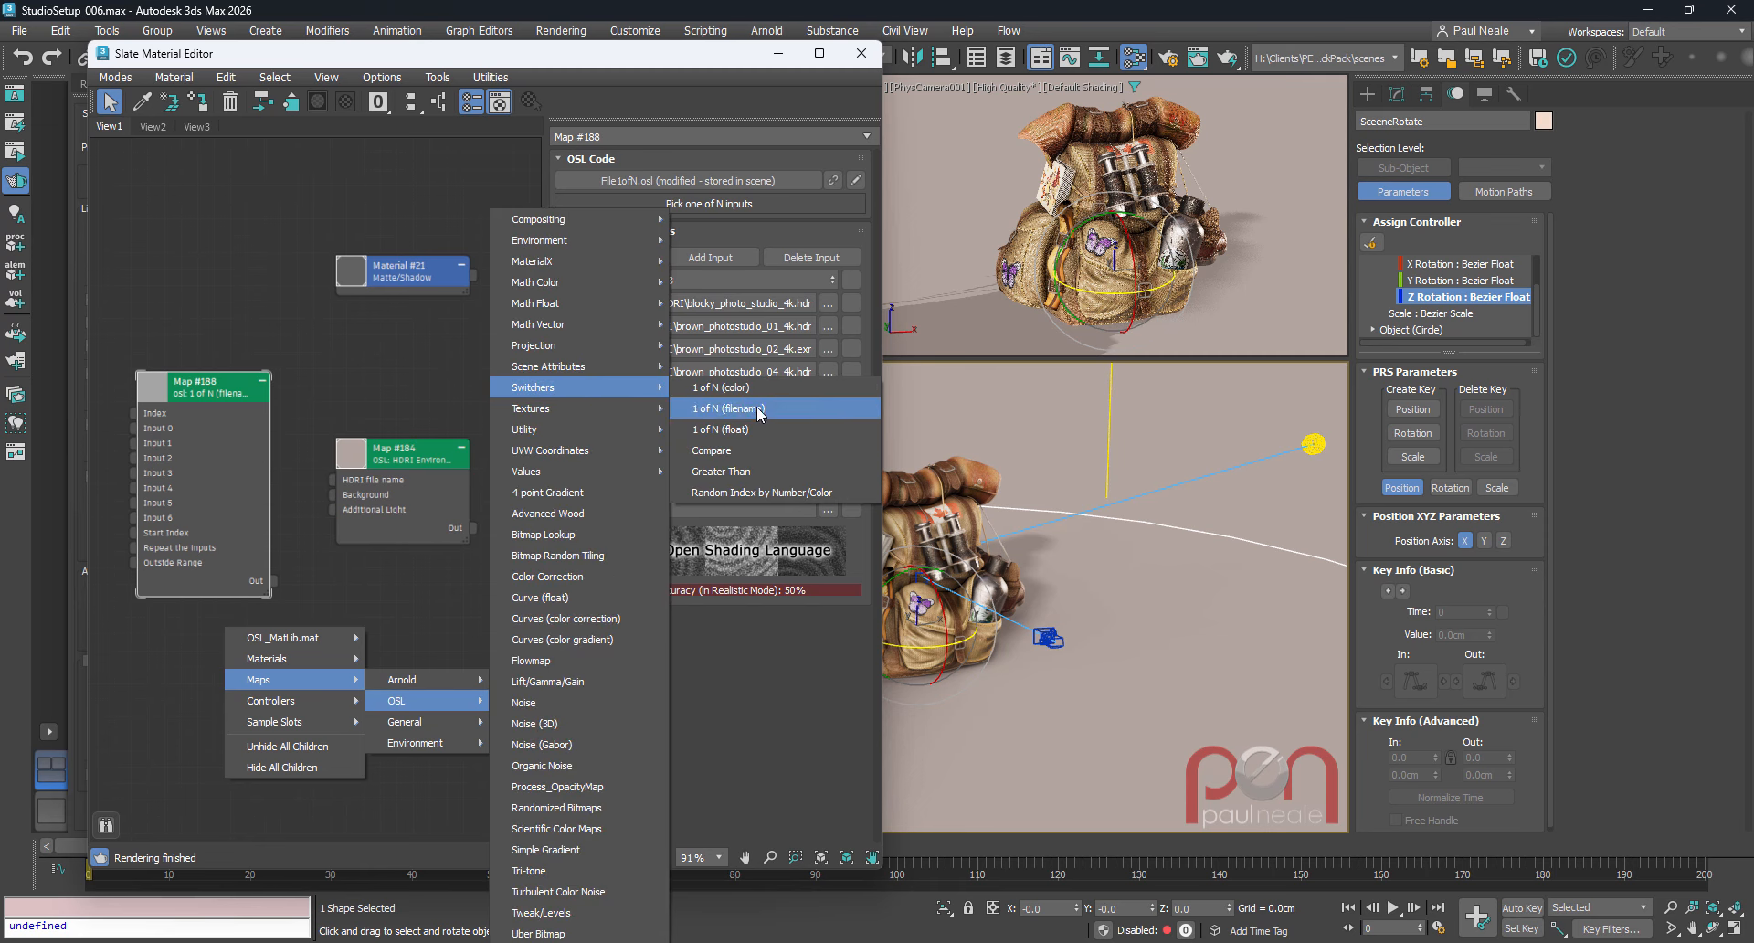
pyautogui.click(386, 369)
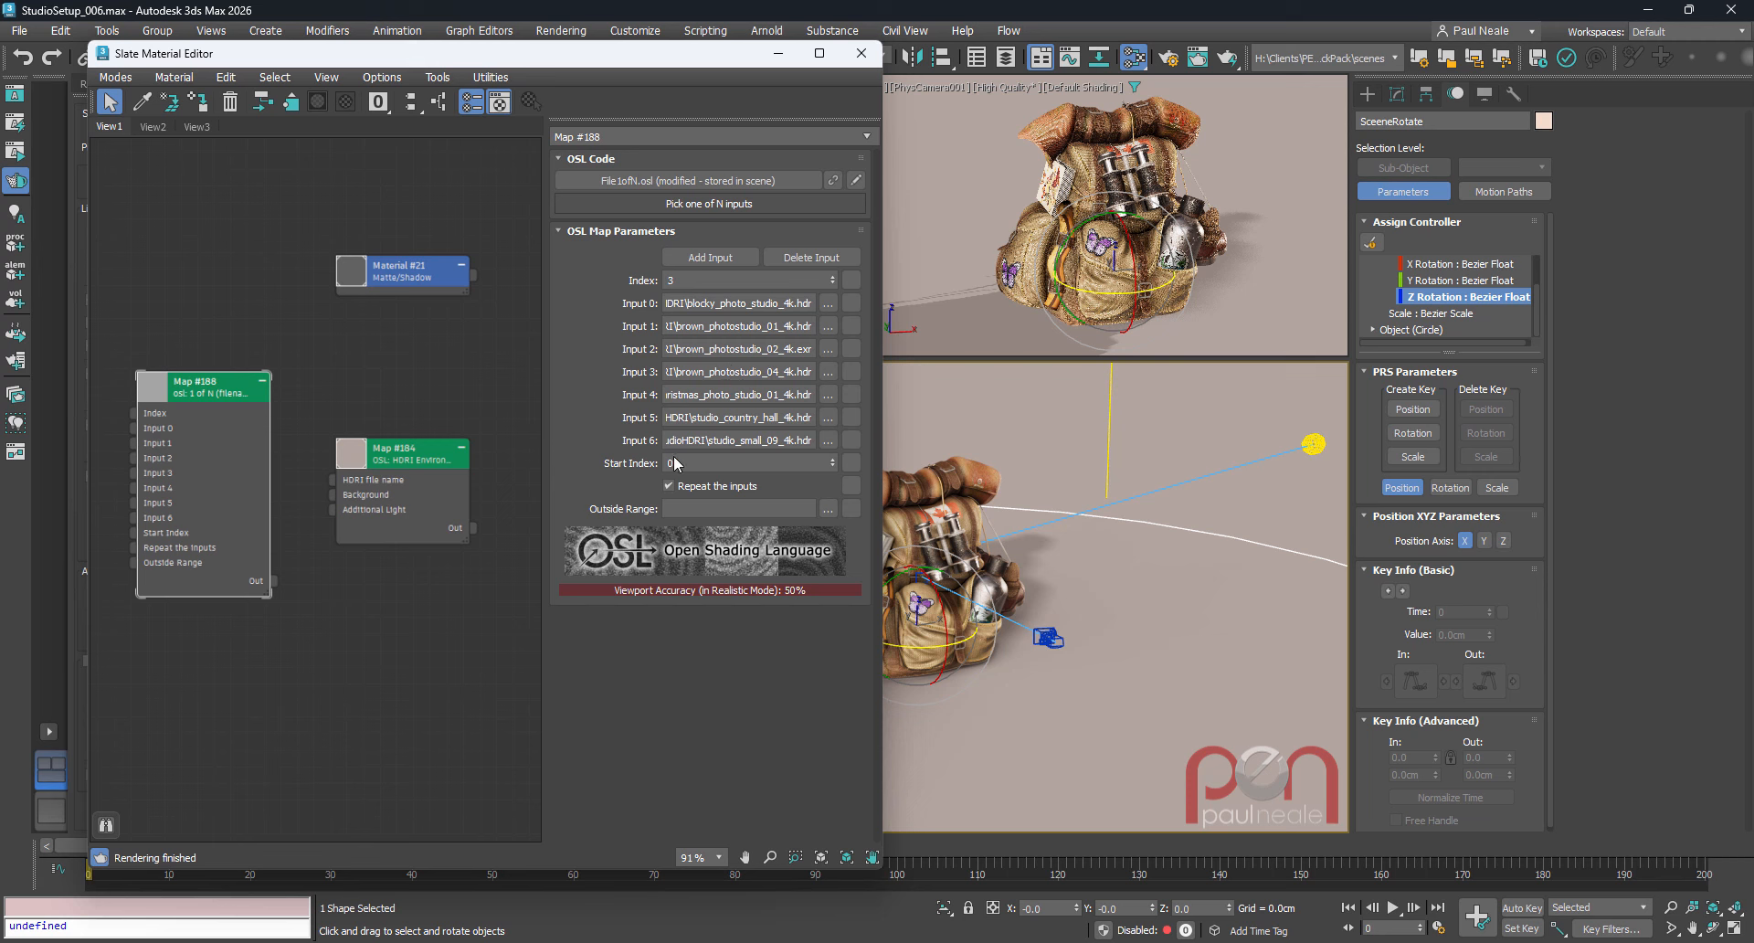
# - Wire the 1 of N (filename) map's output into the HDRI environment map's HDRI file name input and turn off the custom background
pyautogui.moveTo(274, 582); pyautogui.dragTo(332, 480)
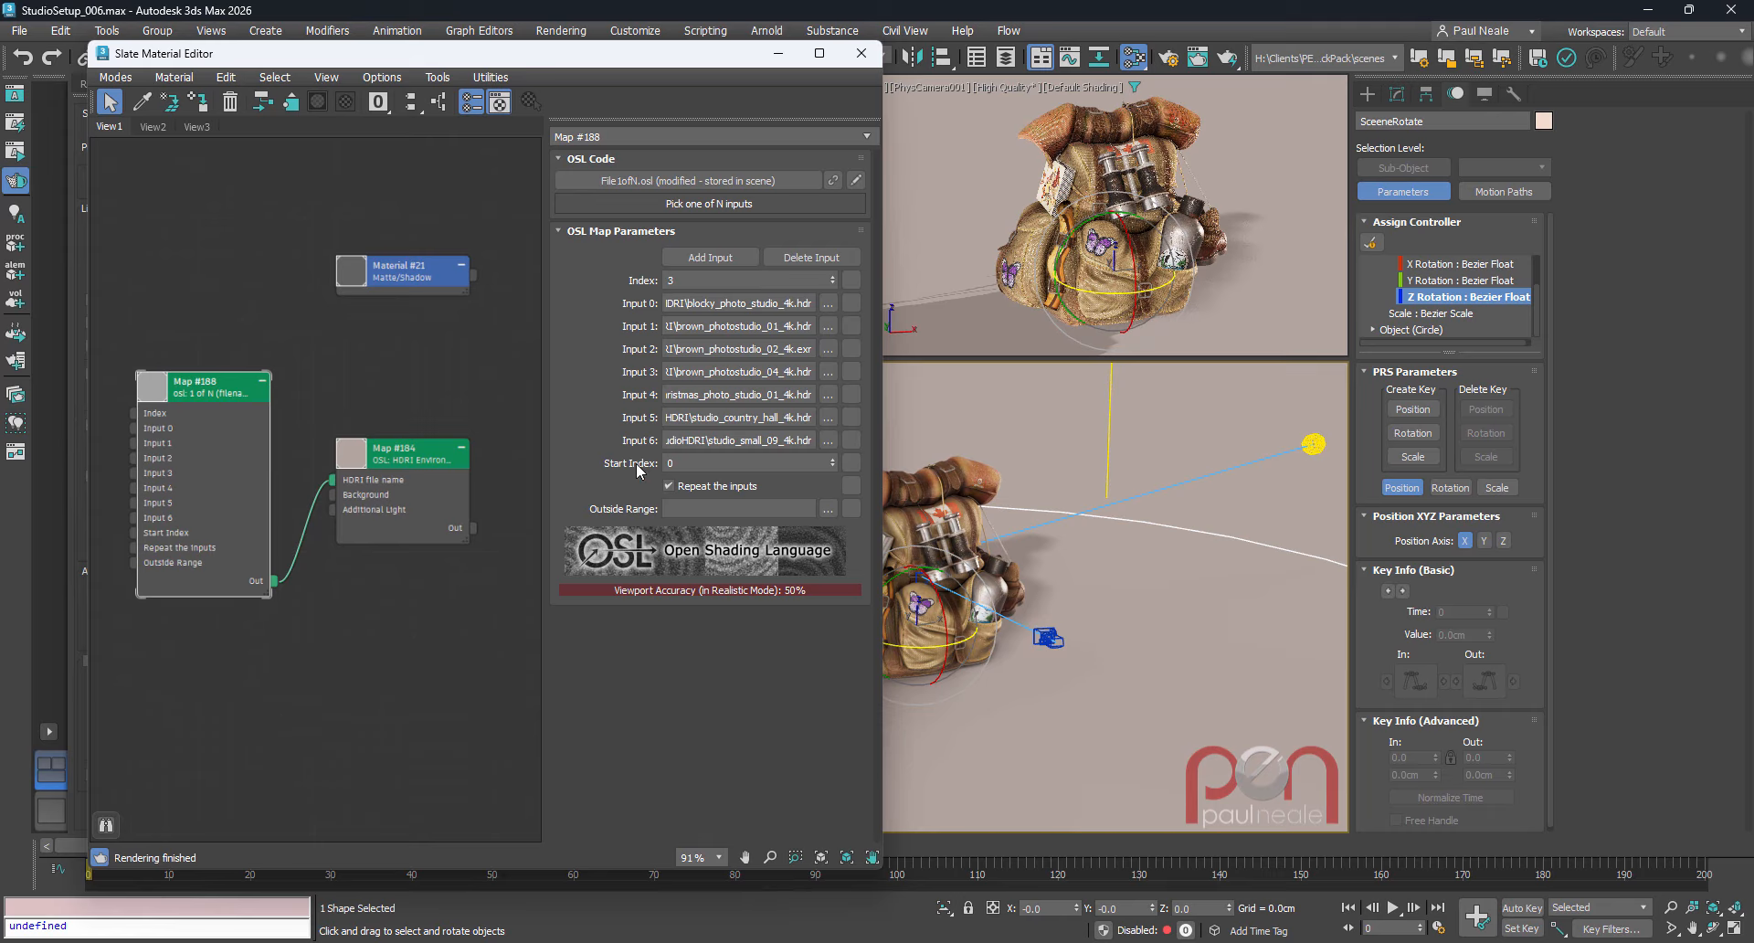
pyautogui.click(402, 468)
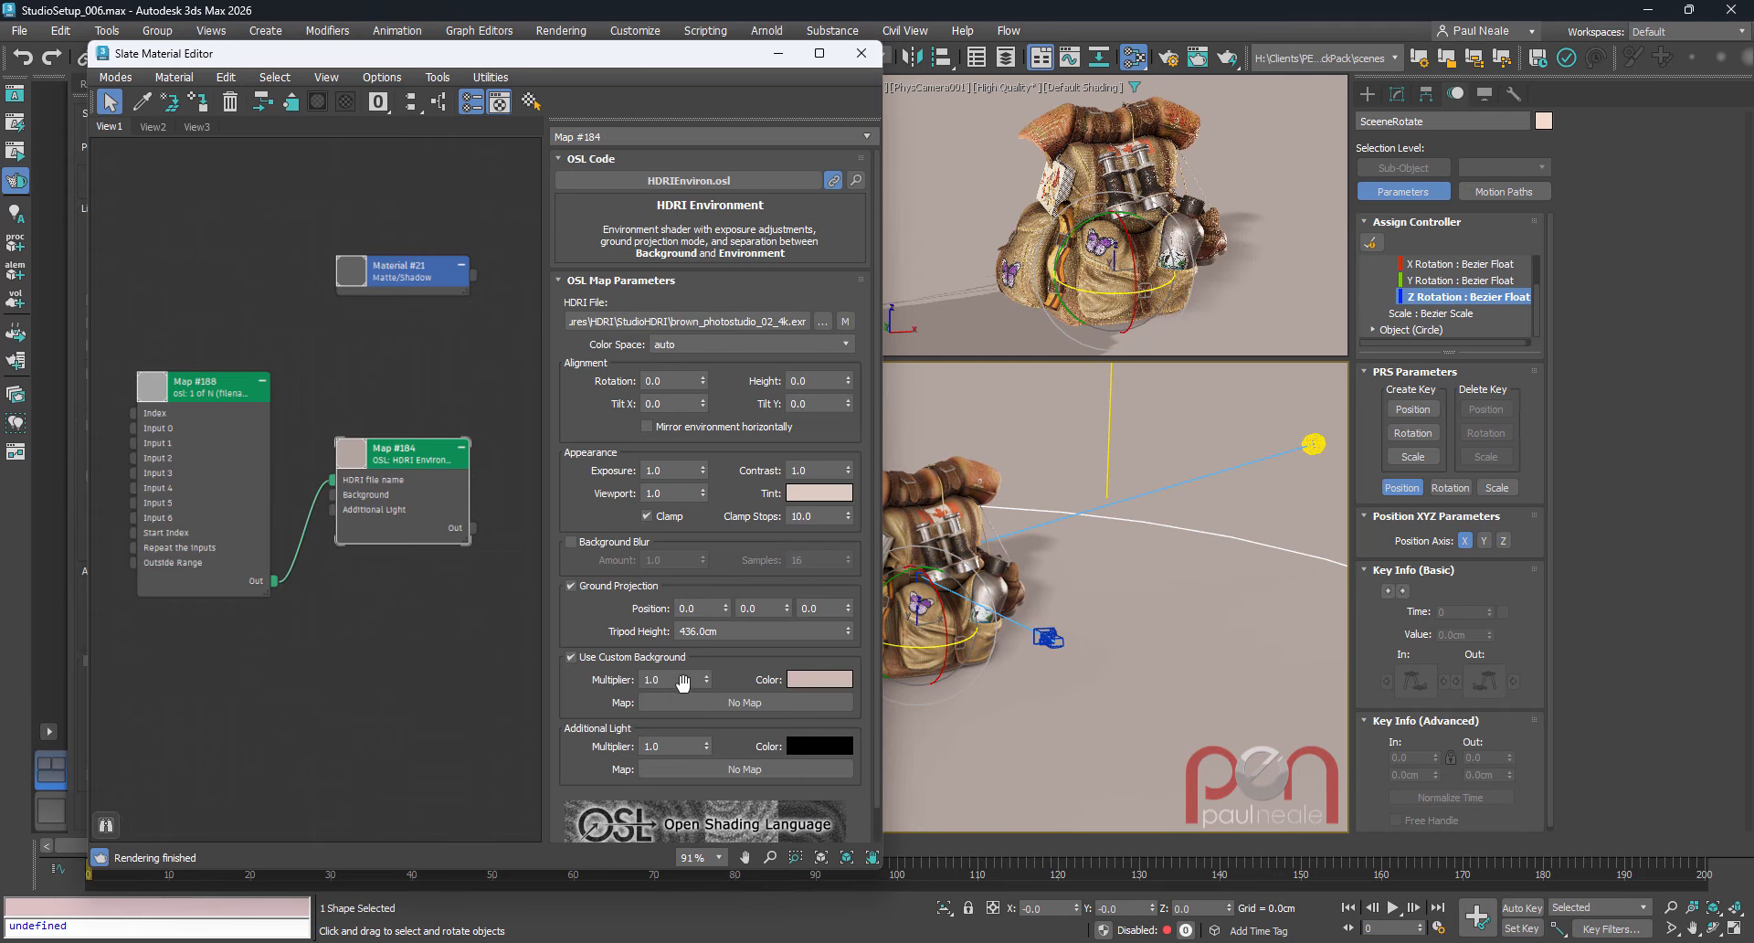
pyautogui.click(571, 656)
pyautogui.click(251, 409)
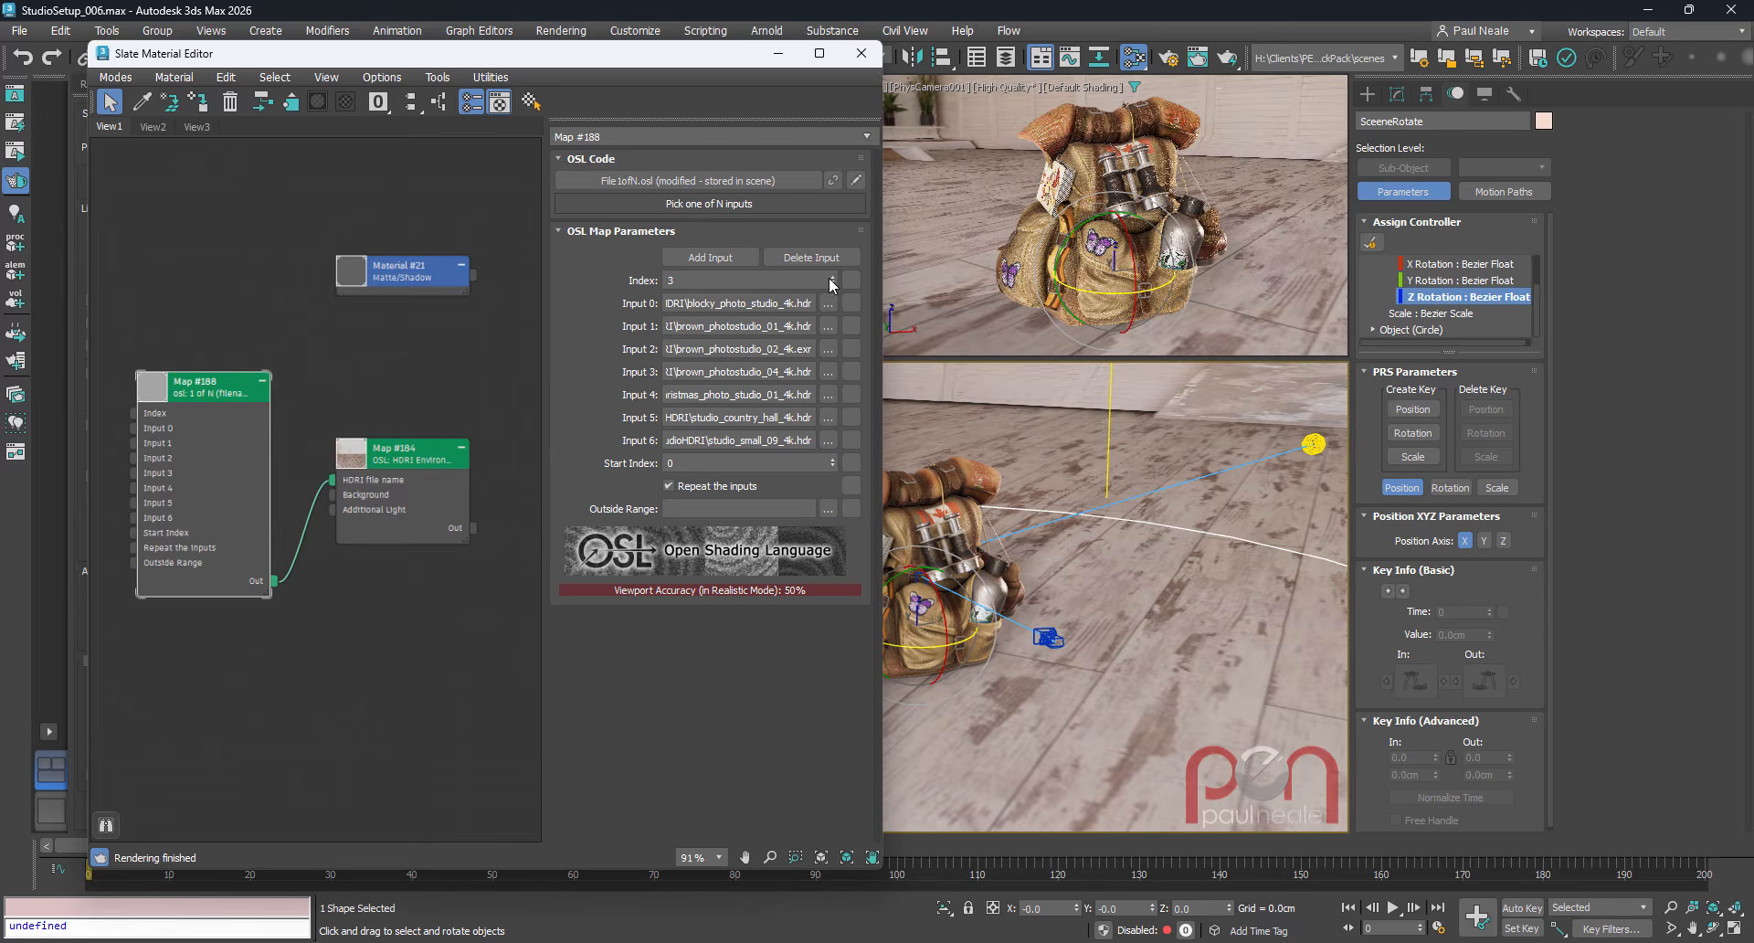
# - Set the 1 of N (filename) map's Index to 4 to switch the environment to another HDRI and check it around the backpack
pyautogui.click(832, 276)
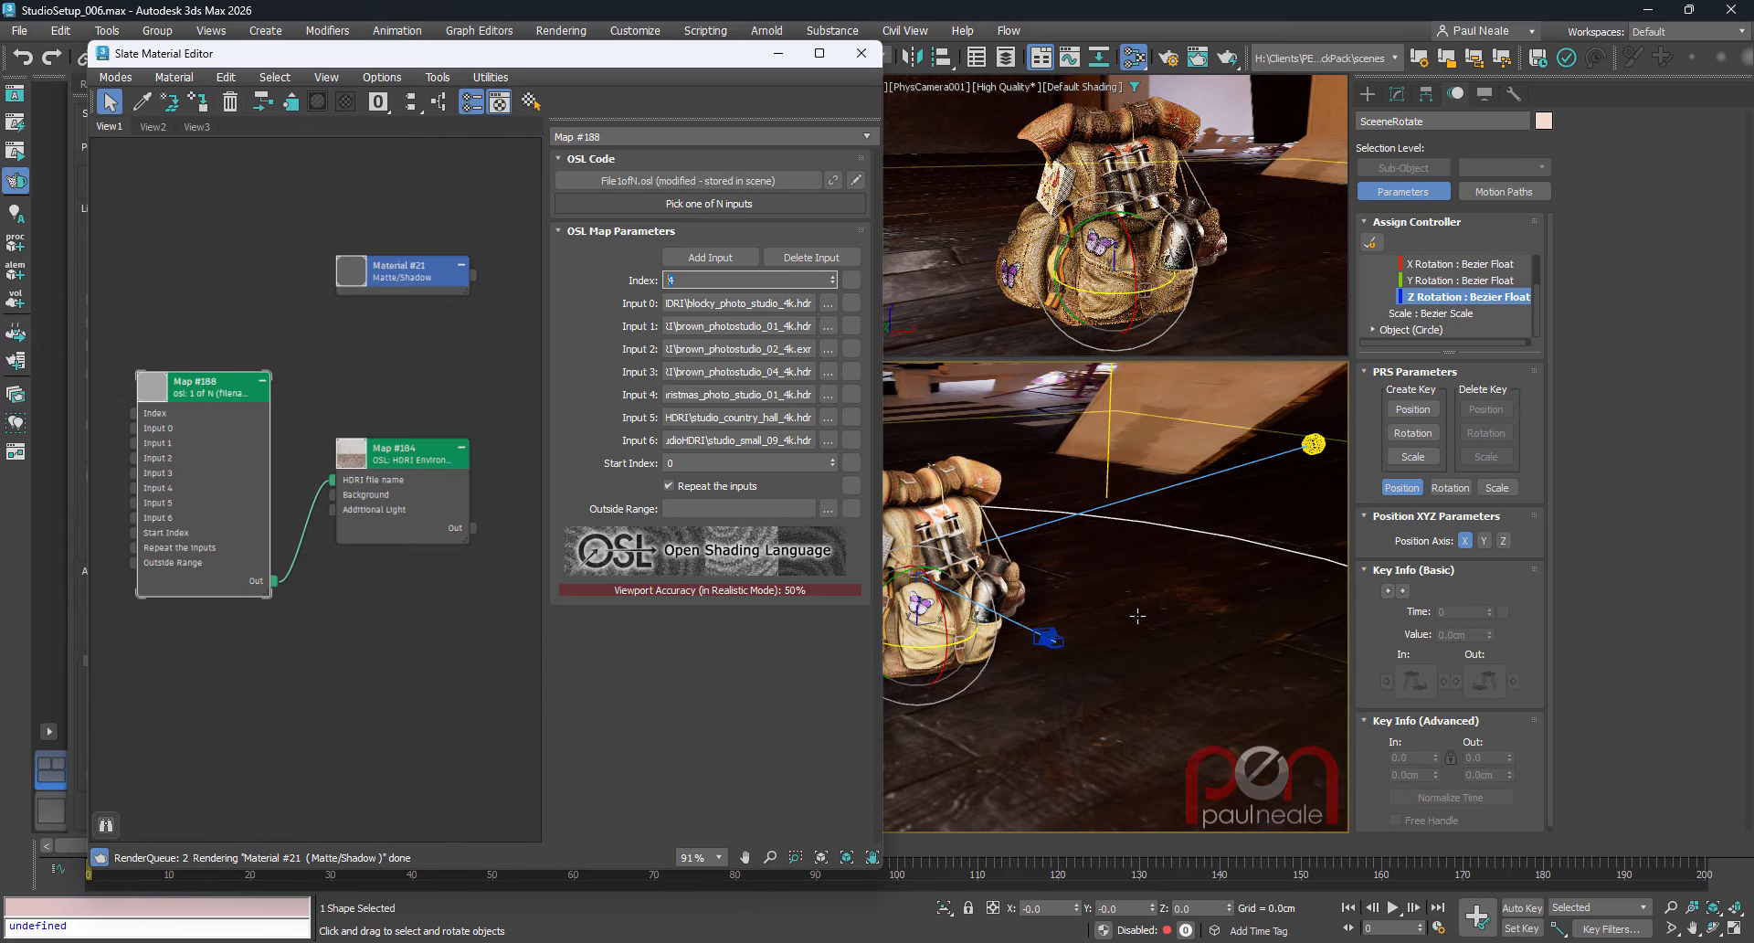
pyautogui.keyDown('alt'); pyautogui.moveTo(1092, 632); pyautogui.dragTo(1195, 580, button='middle'); pyautogui.keyUp('alt')
pyautogui.scroll(-5, 1129, 592)
pyautogui.moveTo(1196, 580); pyautogui.dragTo(1027, 601, button='middle')
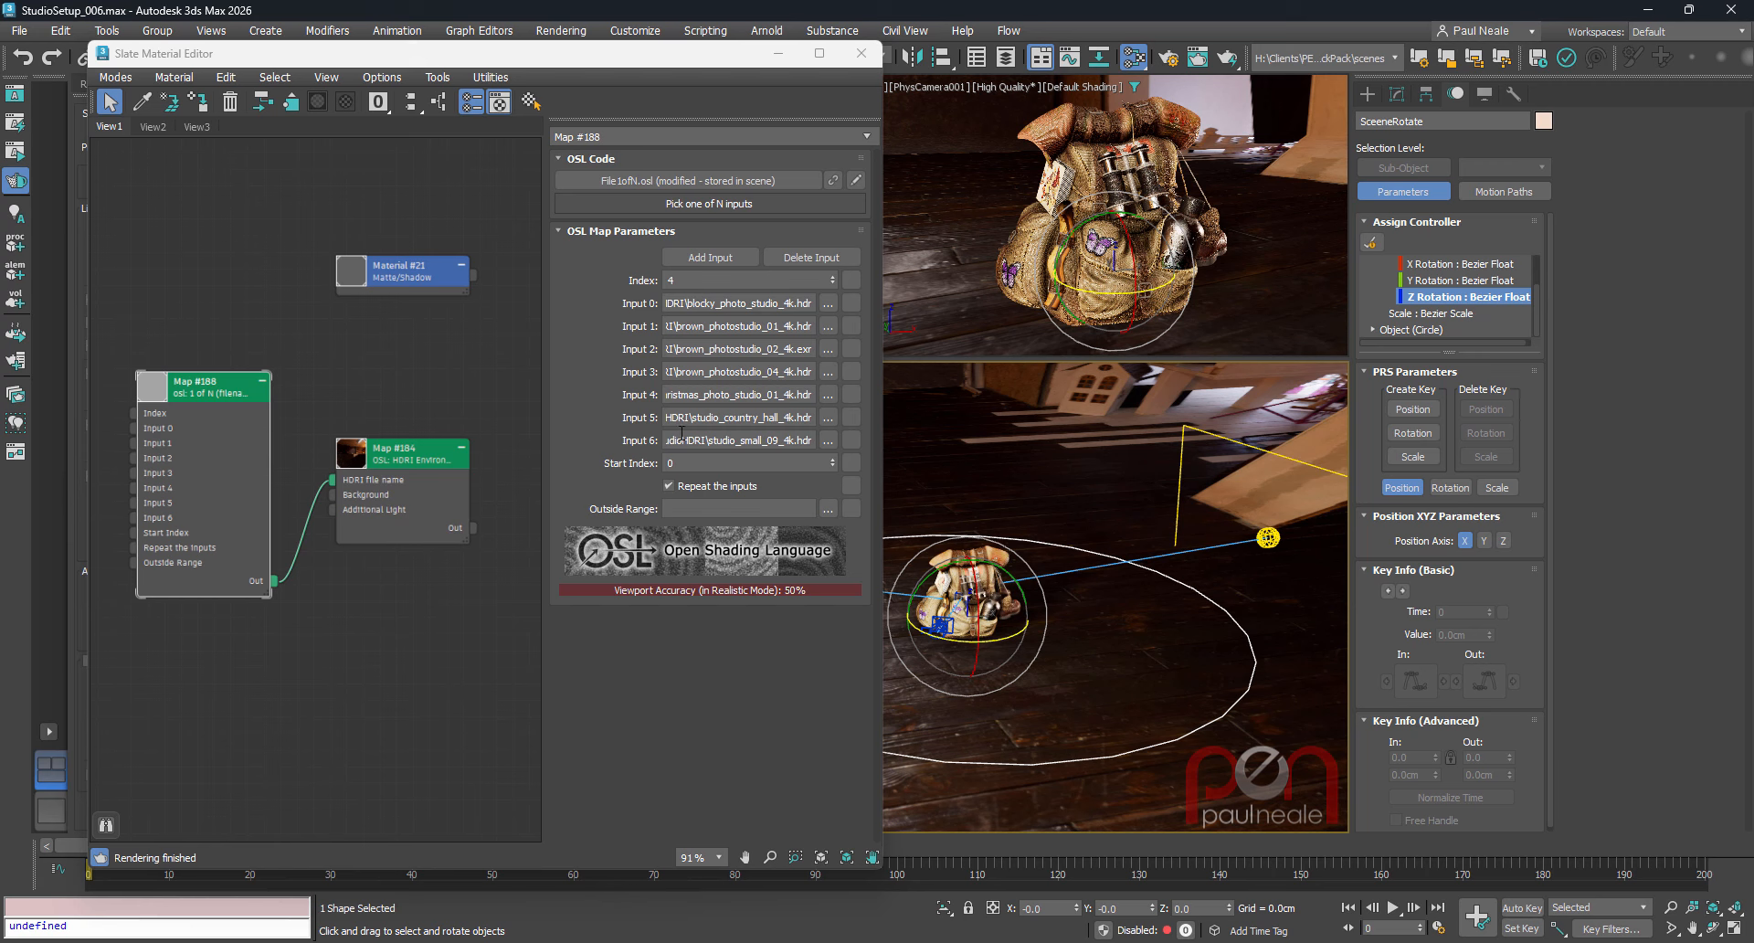
# - Display the HDRI environment map's parameters, then open the Dope Sheet and dock it clear of the material editor
pyautogui.doubleClick(385, 467)
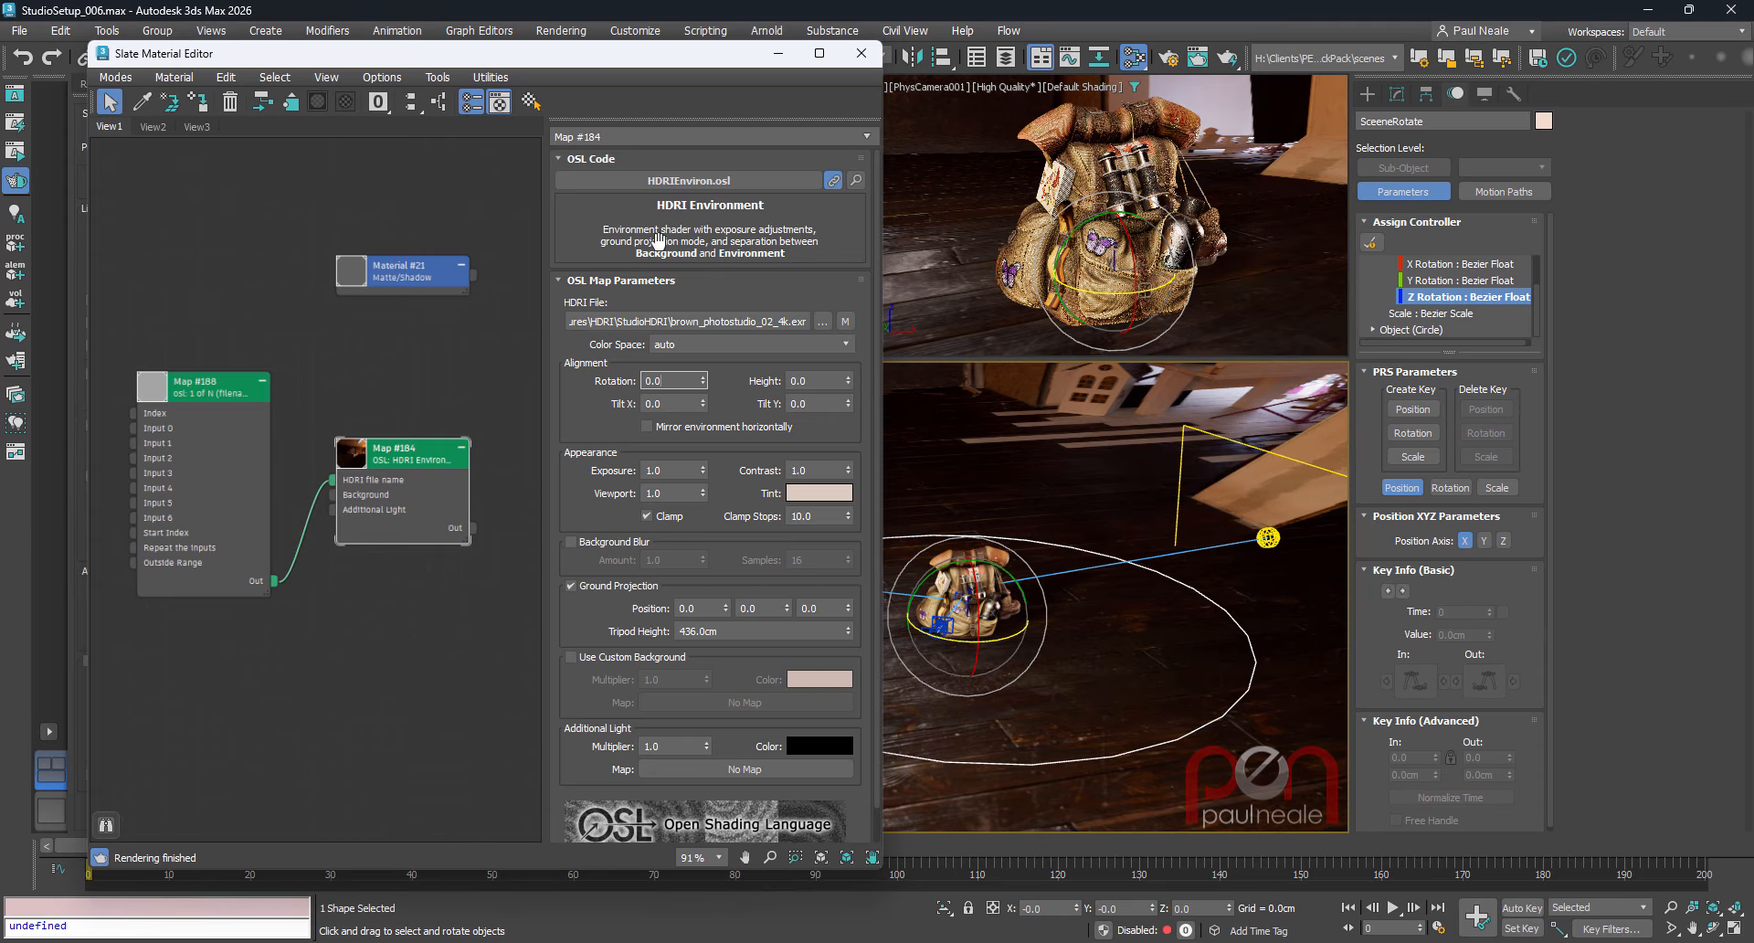
pyautogui.rightClick(1025, 404)
pyautogui.click(1089, 650)
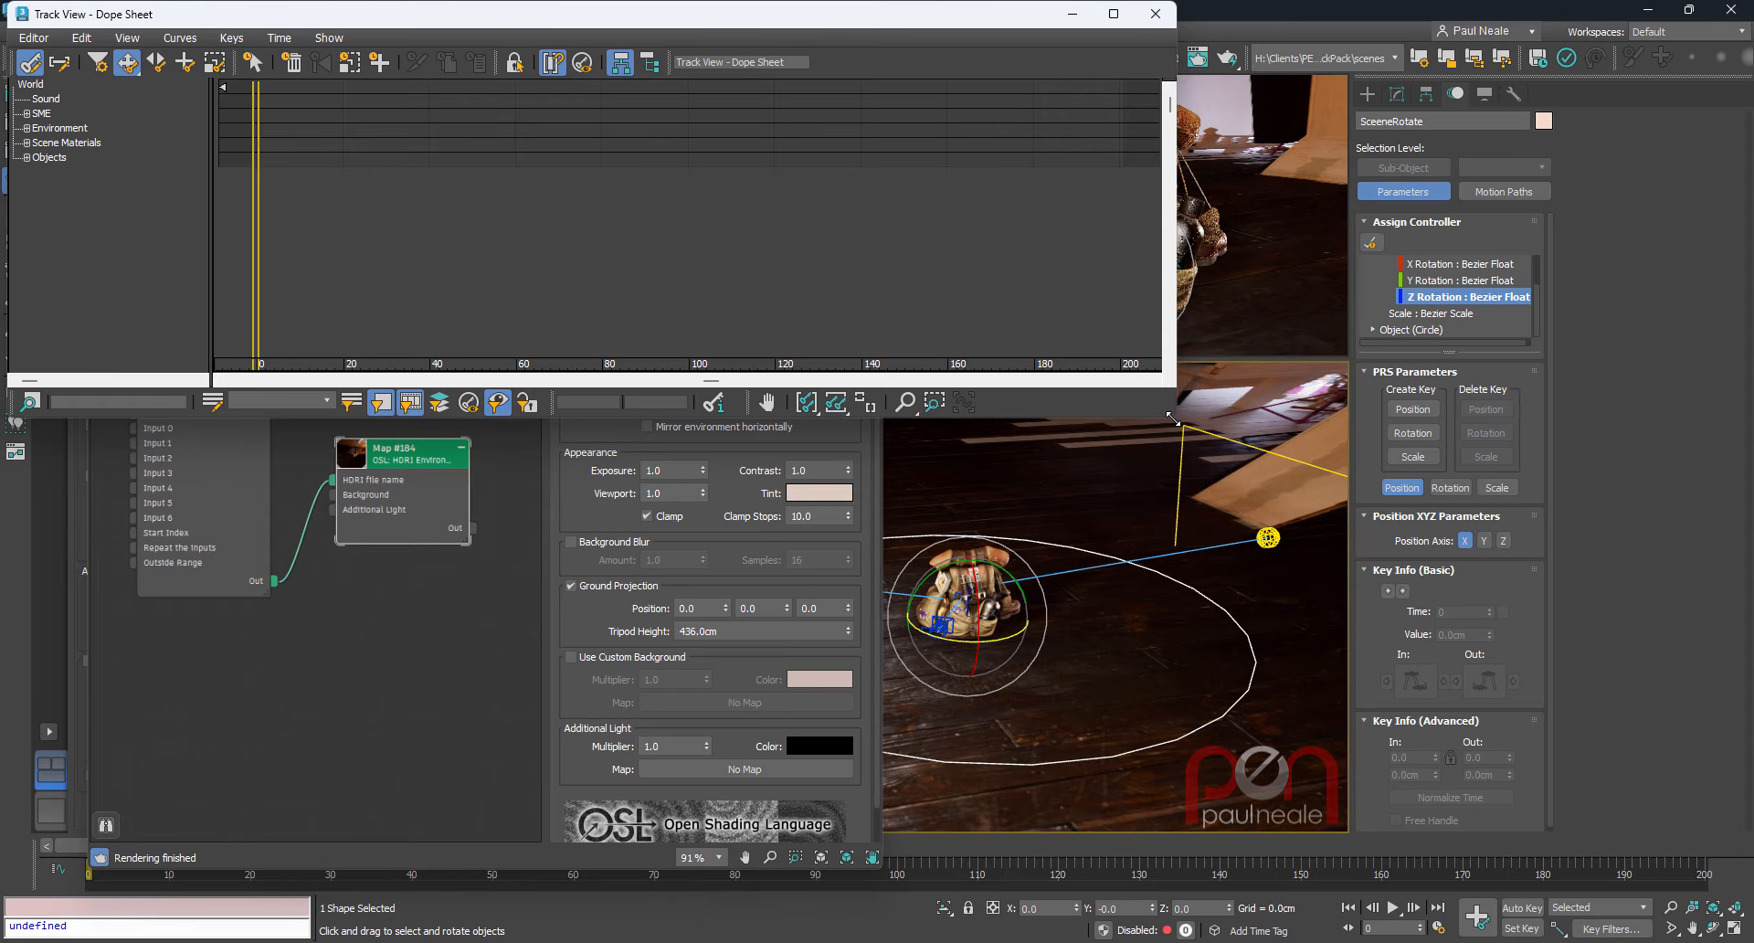
pyautogui.moveTo(1173, 418); pyautogui.dragTo(379, 795)
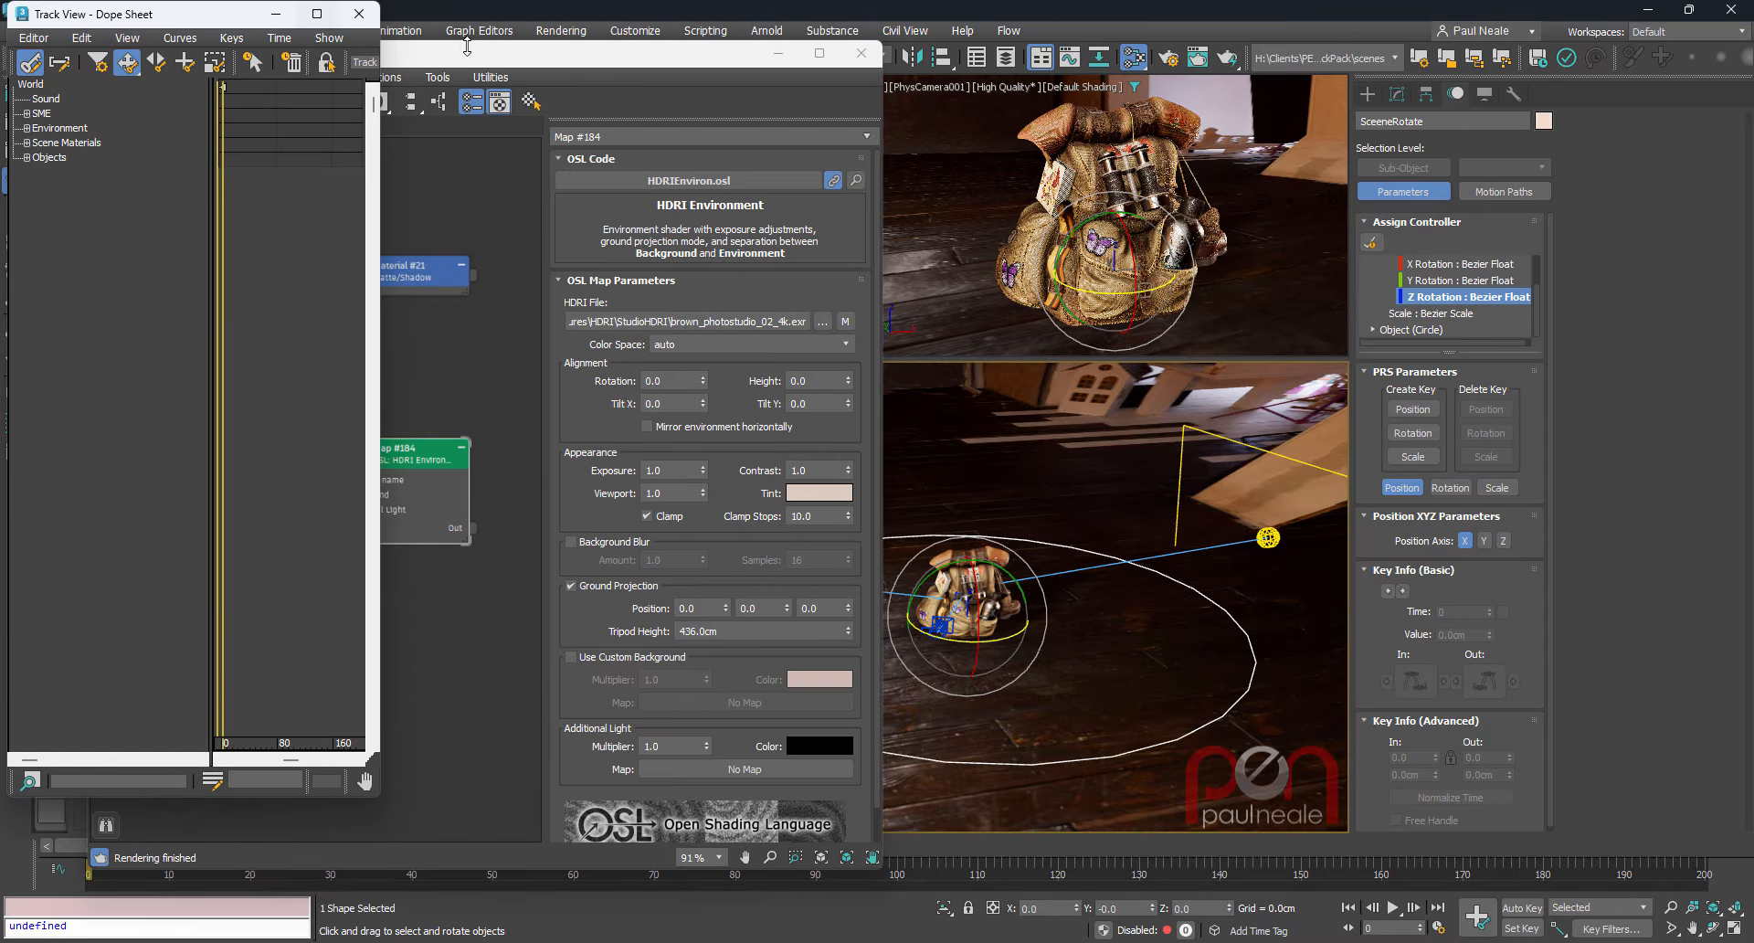
pyautogui.moveTo(501, 56); pyautogui.dragTo(1108, 97)
pyautogui.moveTo(210, 13); pyautogui.dragTo(332, 95)
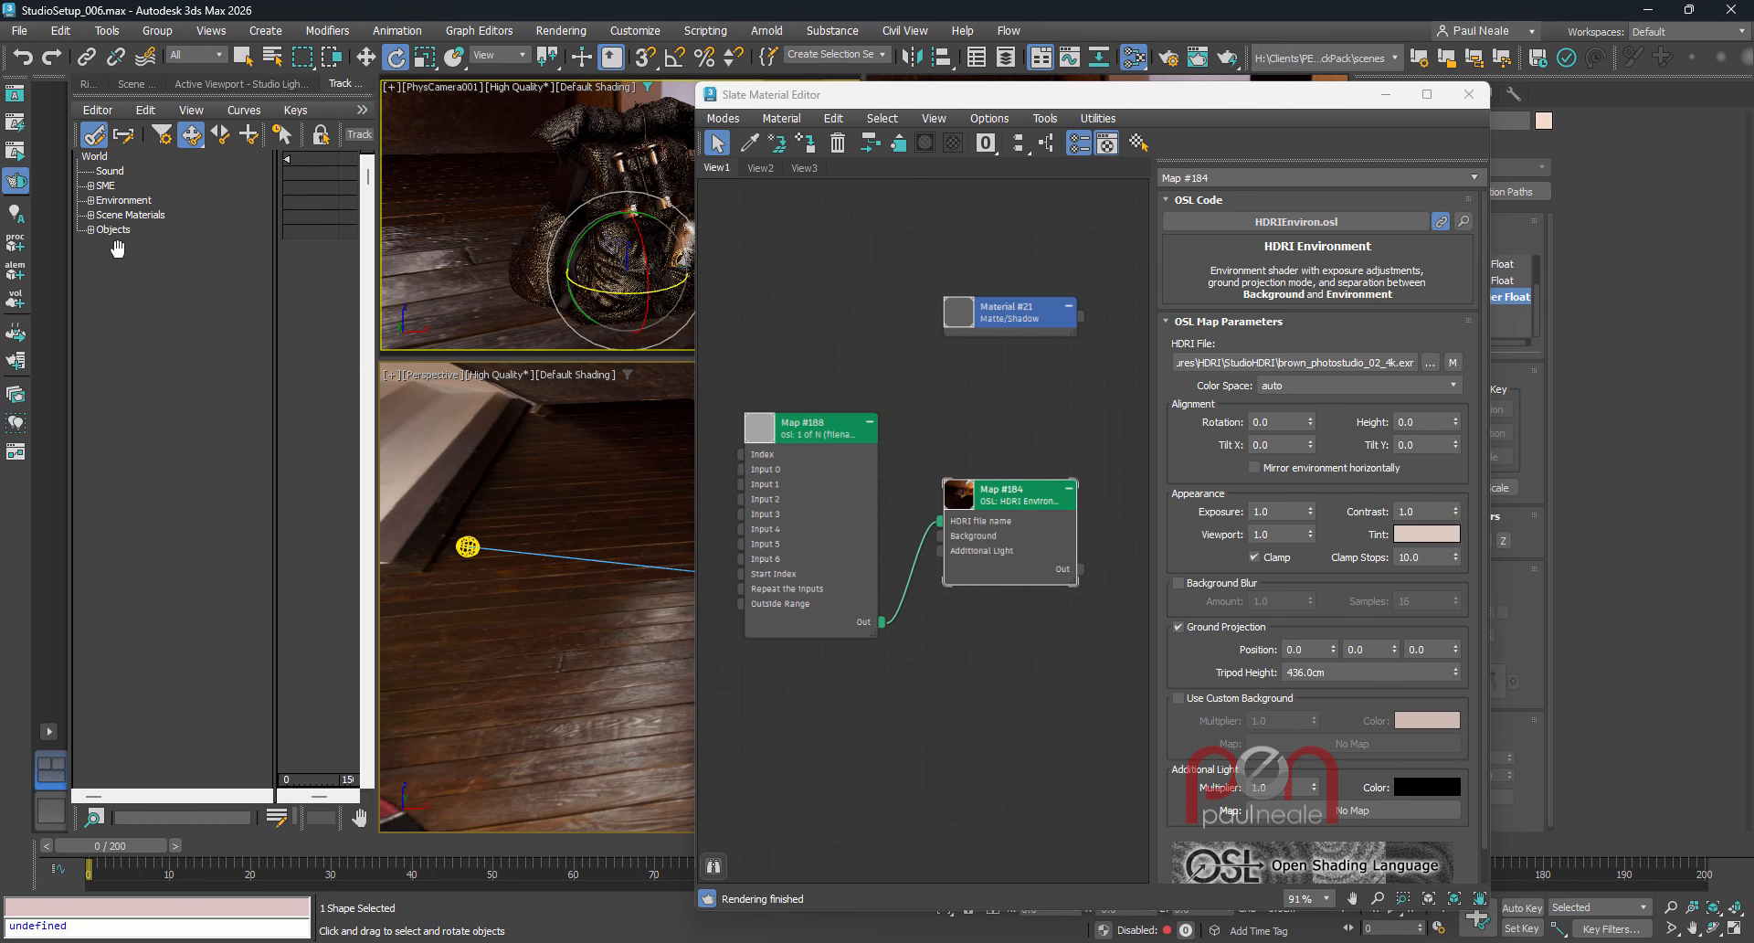
# - Select the Rotation track of Map #184 under Scene Materials and make the track list show controller types
pyautogui.click(90, 216)
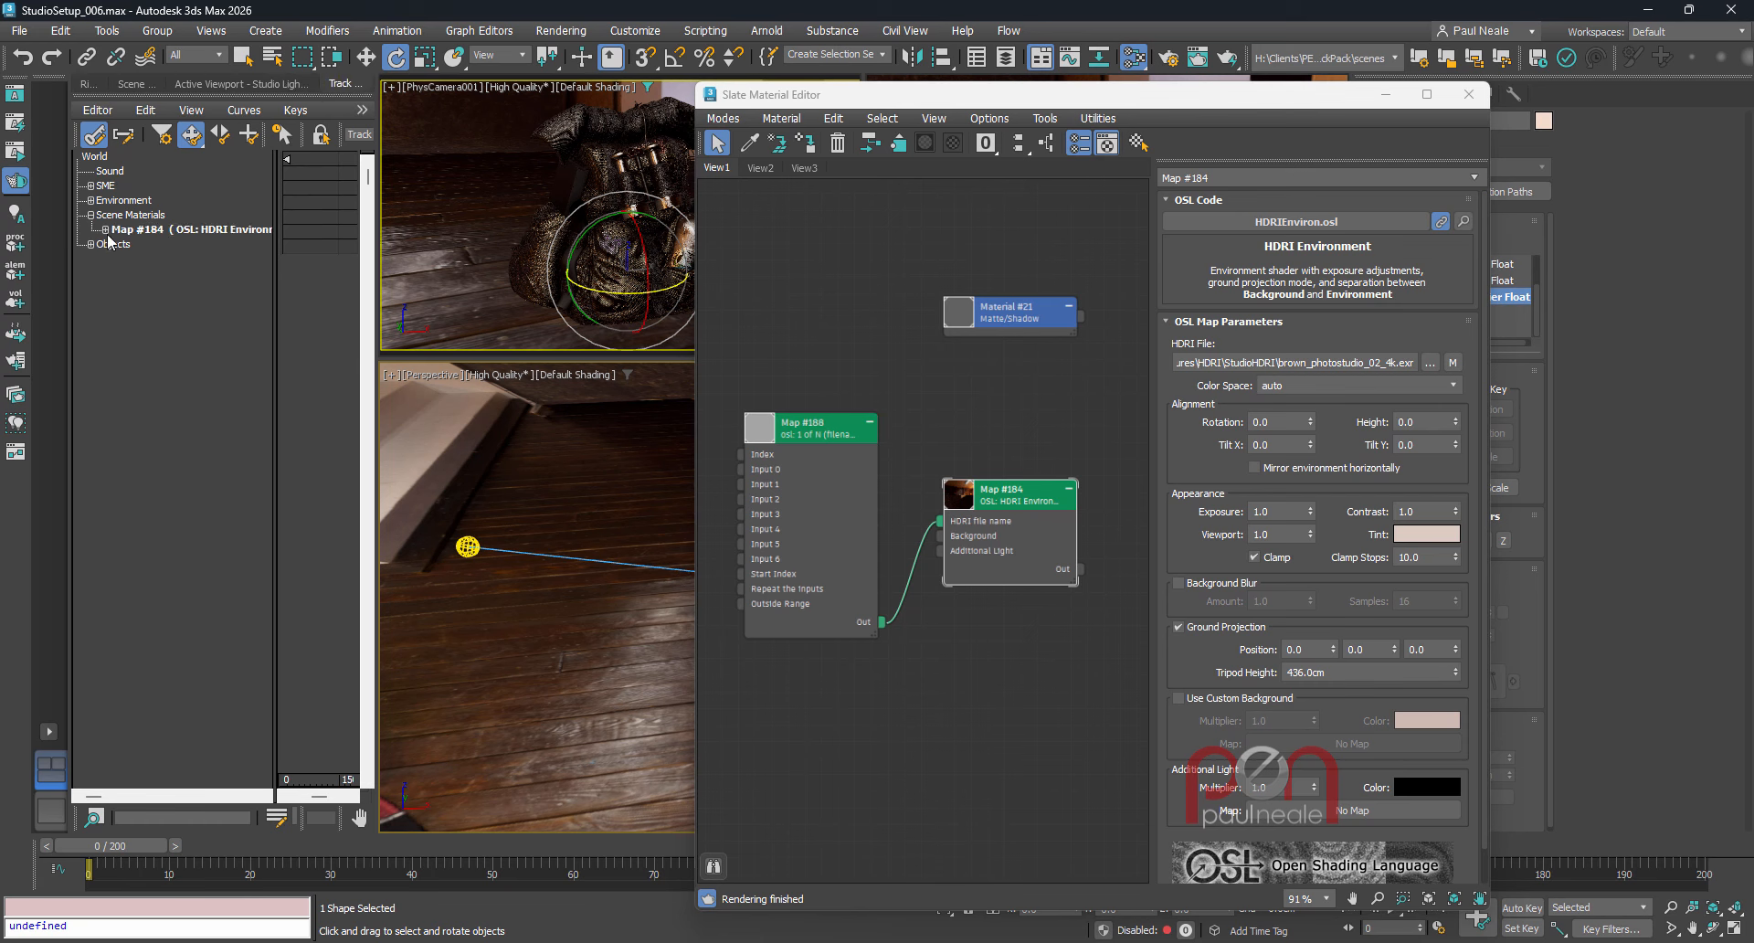
pyautogui.click(105, 229)
pyautogui.click(144, 246)
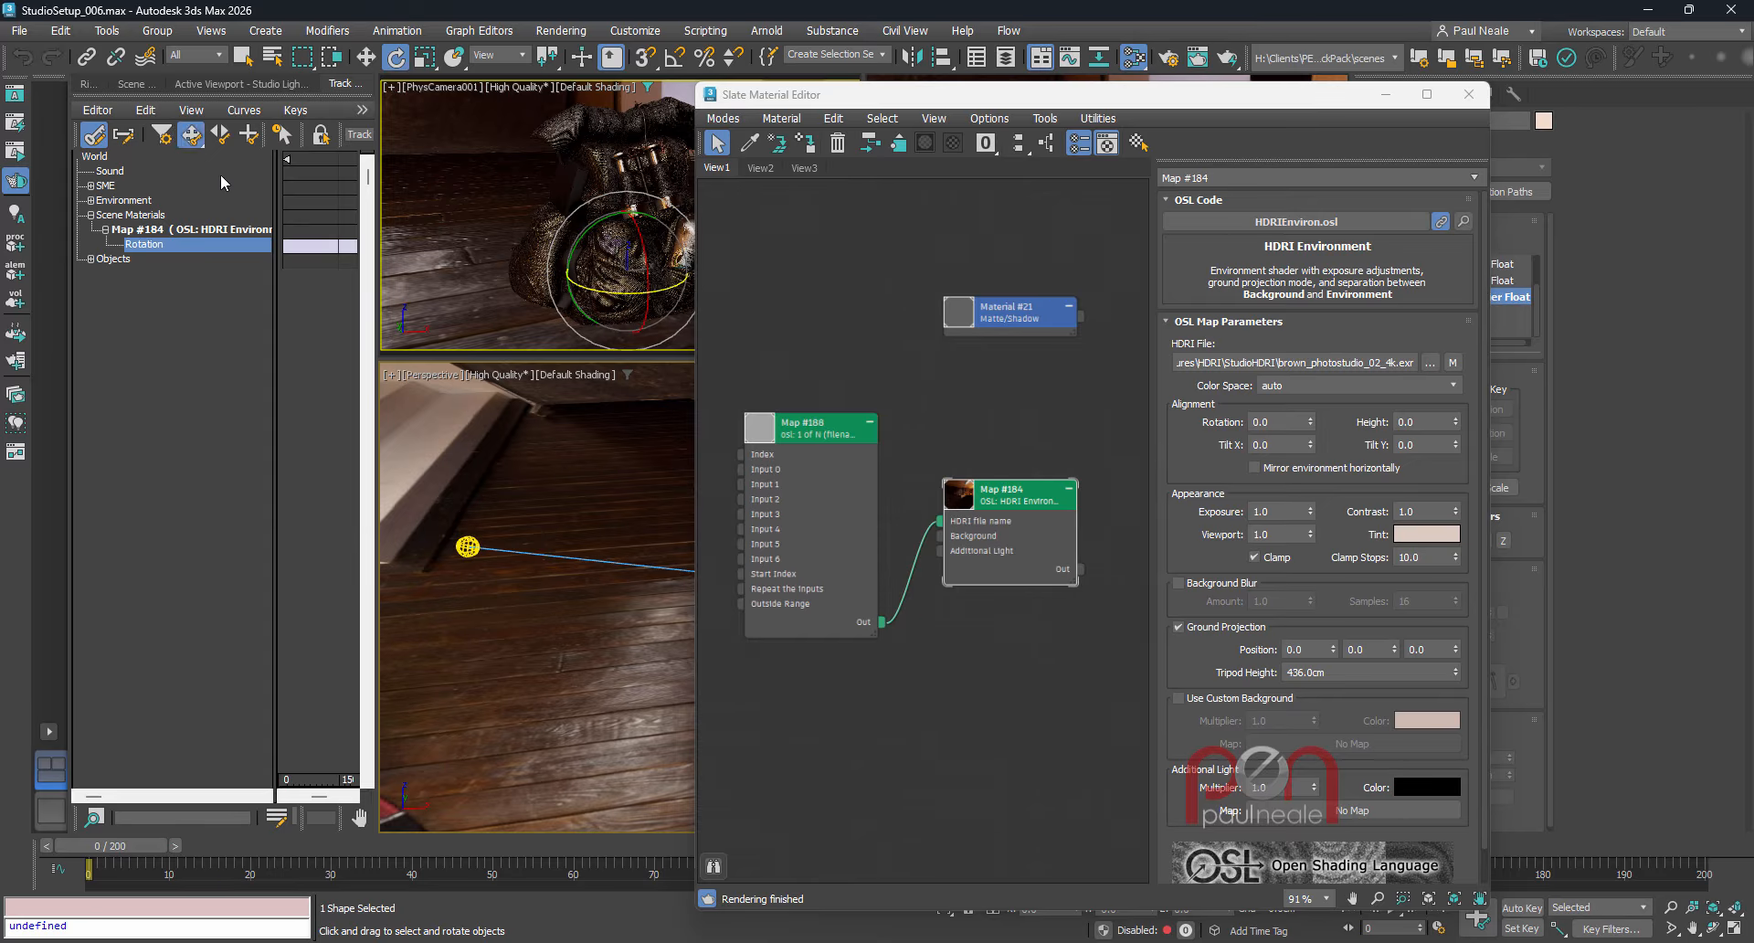
pyautogui.click(161, 135)
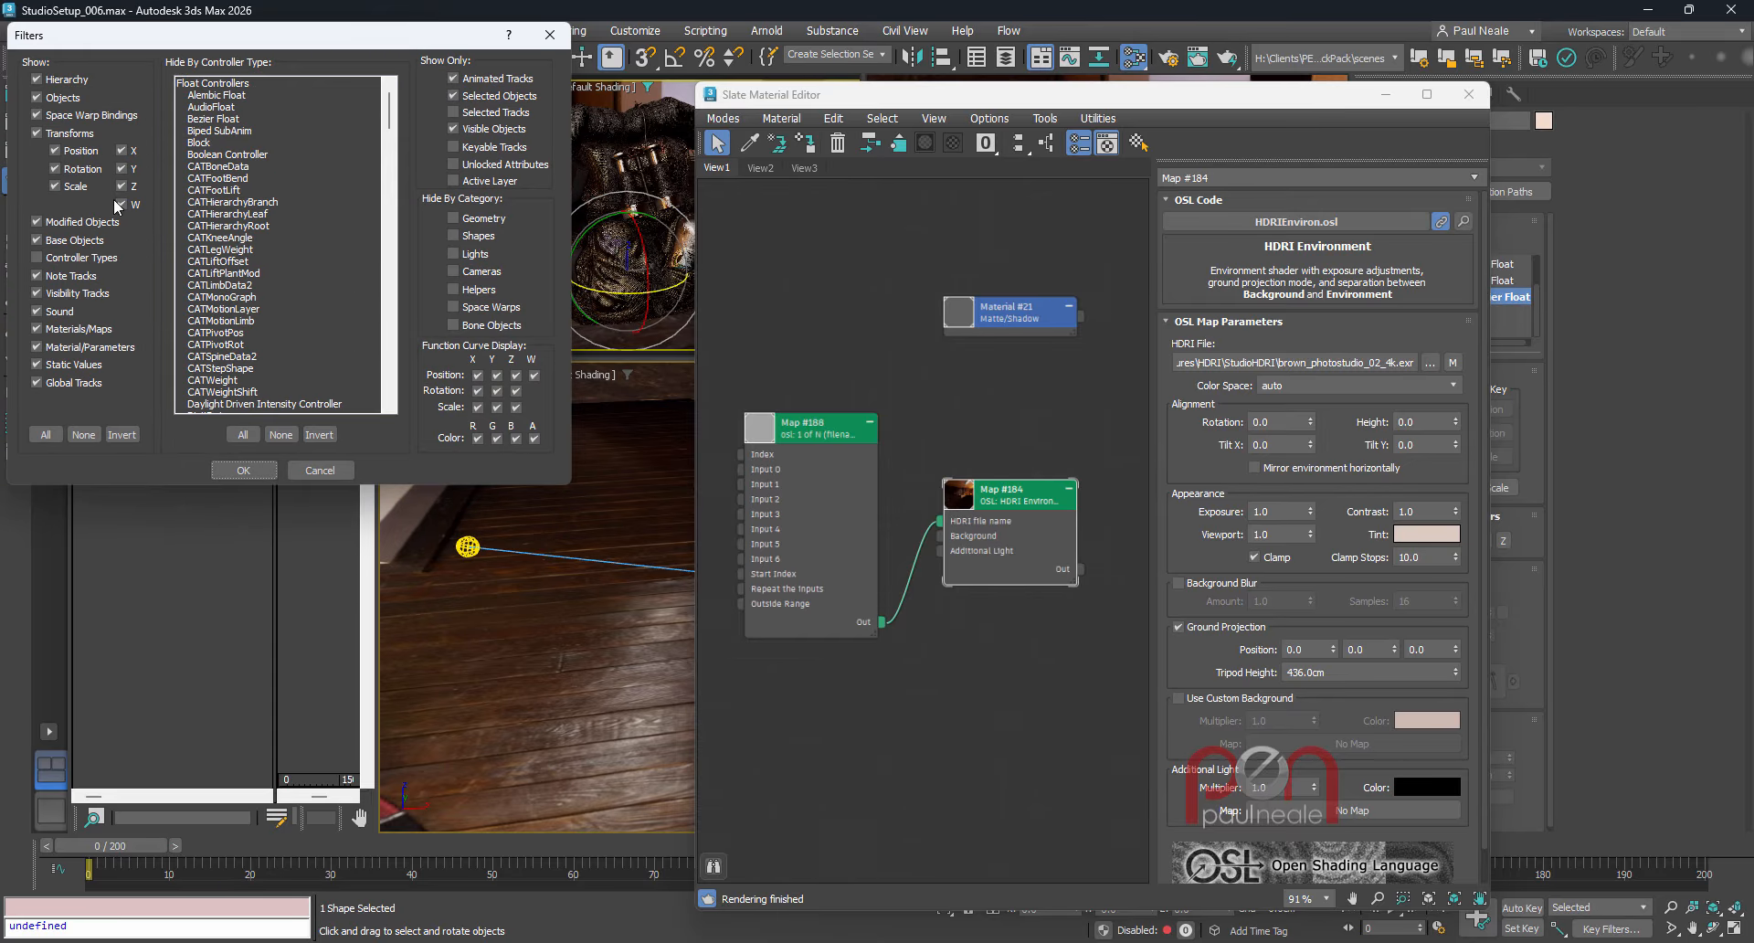
pyautogui.click(38, 257)
pyautogui.click(244, 469)
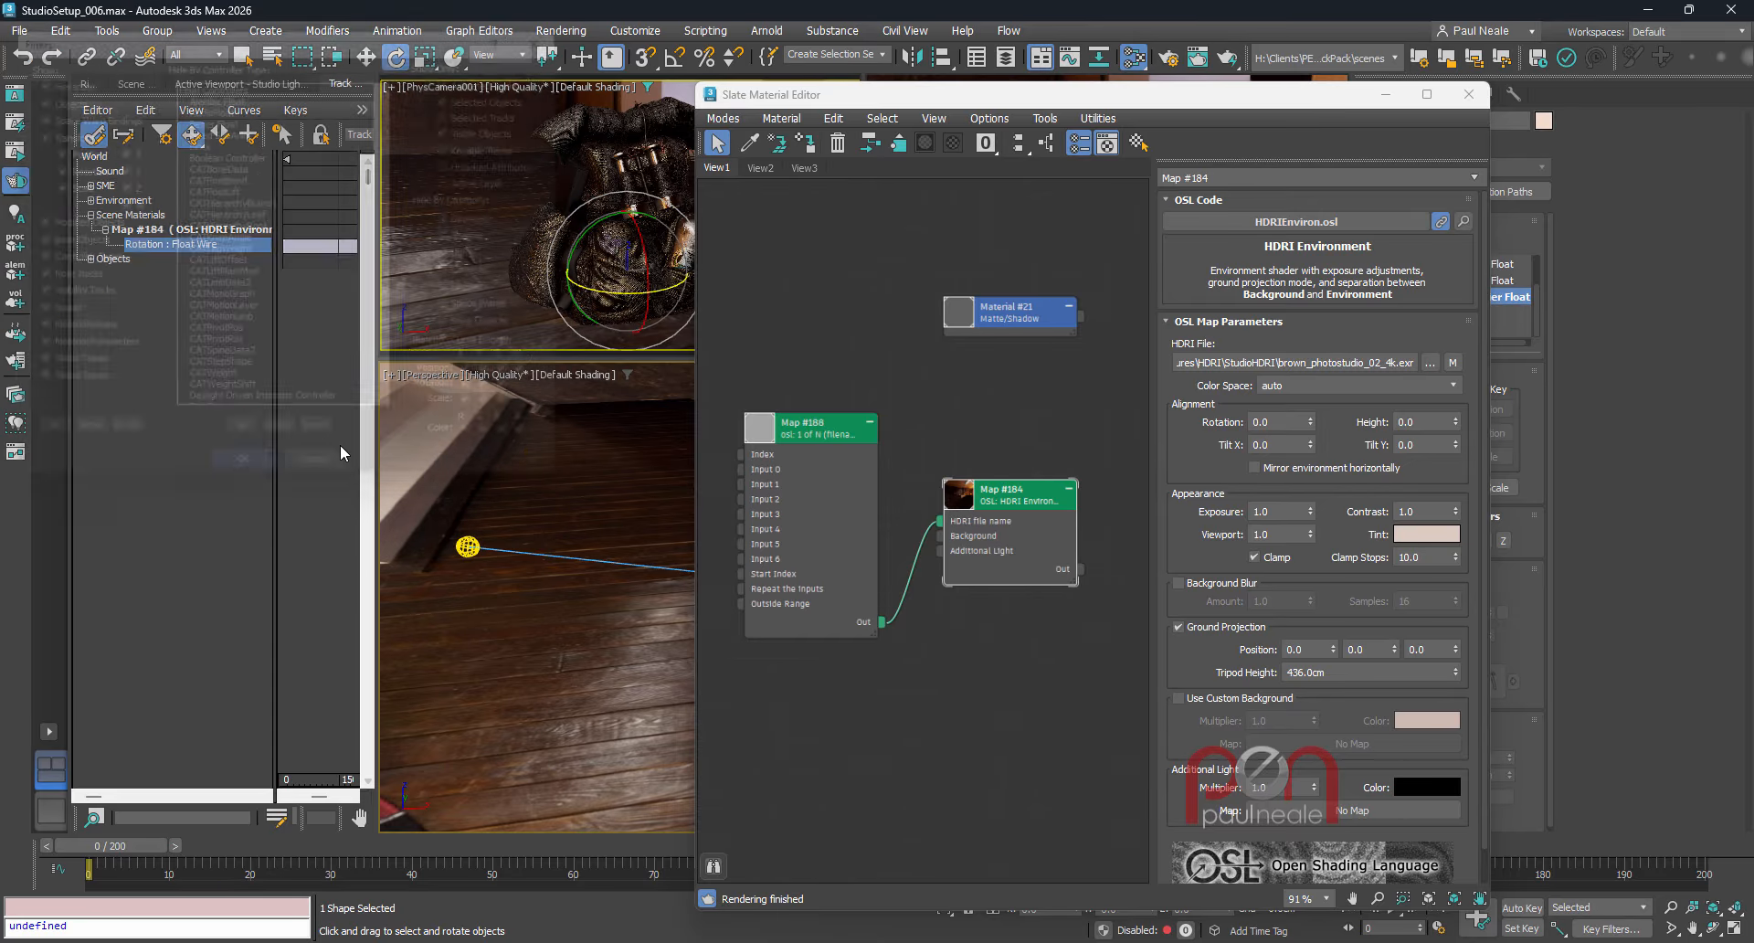
pyautogui.moveTo(275, 362); pyautogui.dragTo(328, 362)
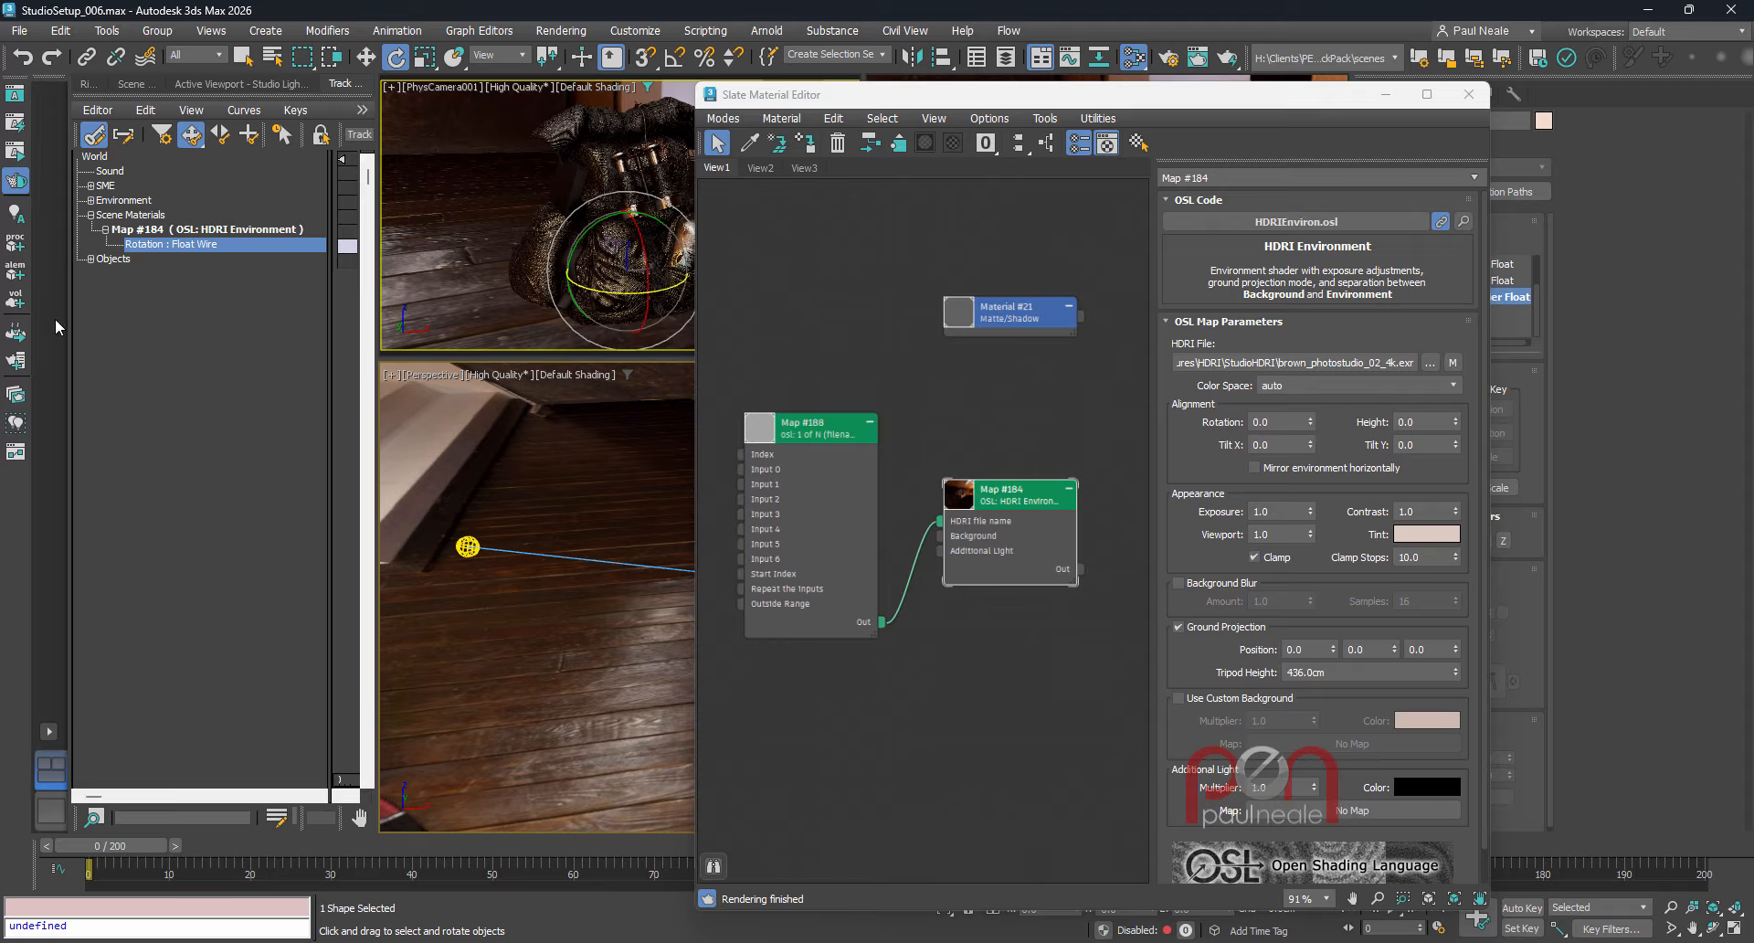
# - Assign a Float List controller to the HDRI map's Rotation track and append a Bezier Float to it as the active controller
pyautogui.rightClick(156, 250)
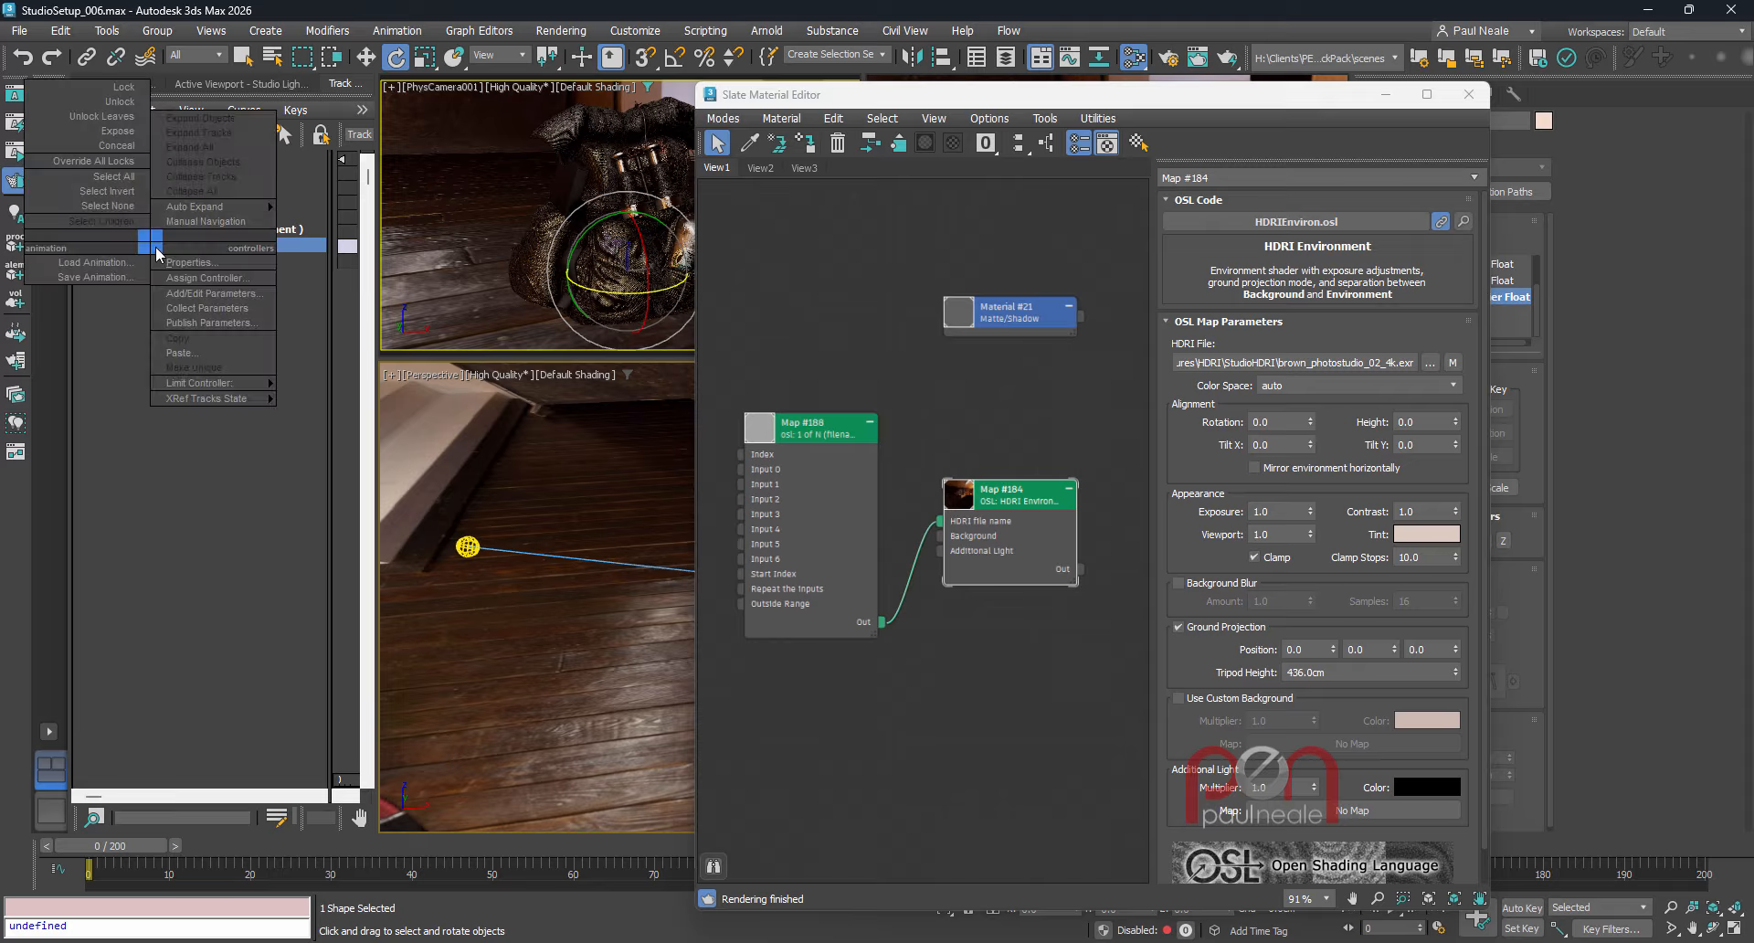
pyautogui.click(201, 277)
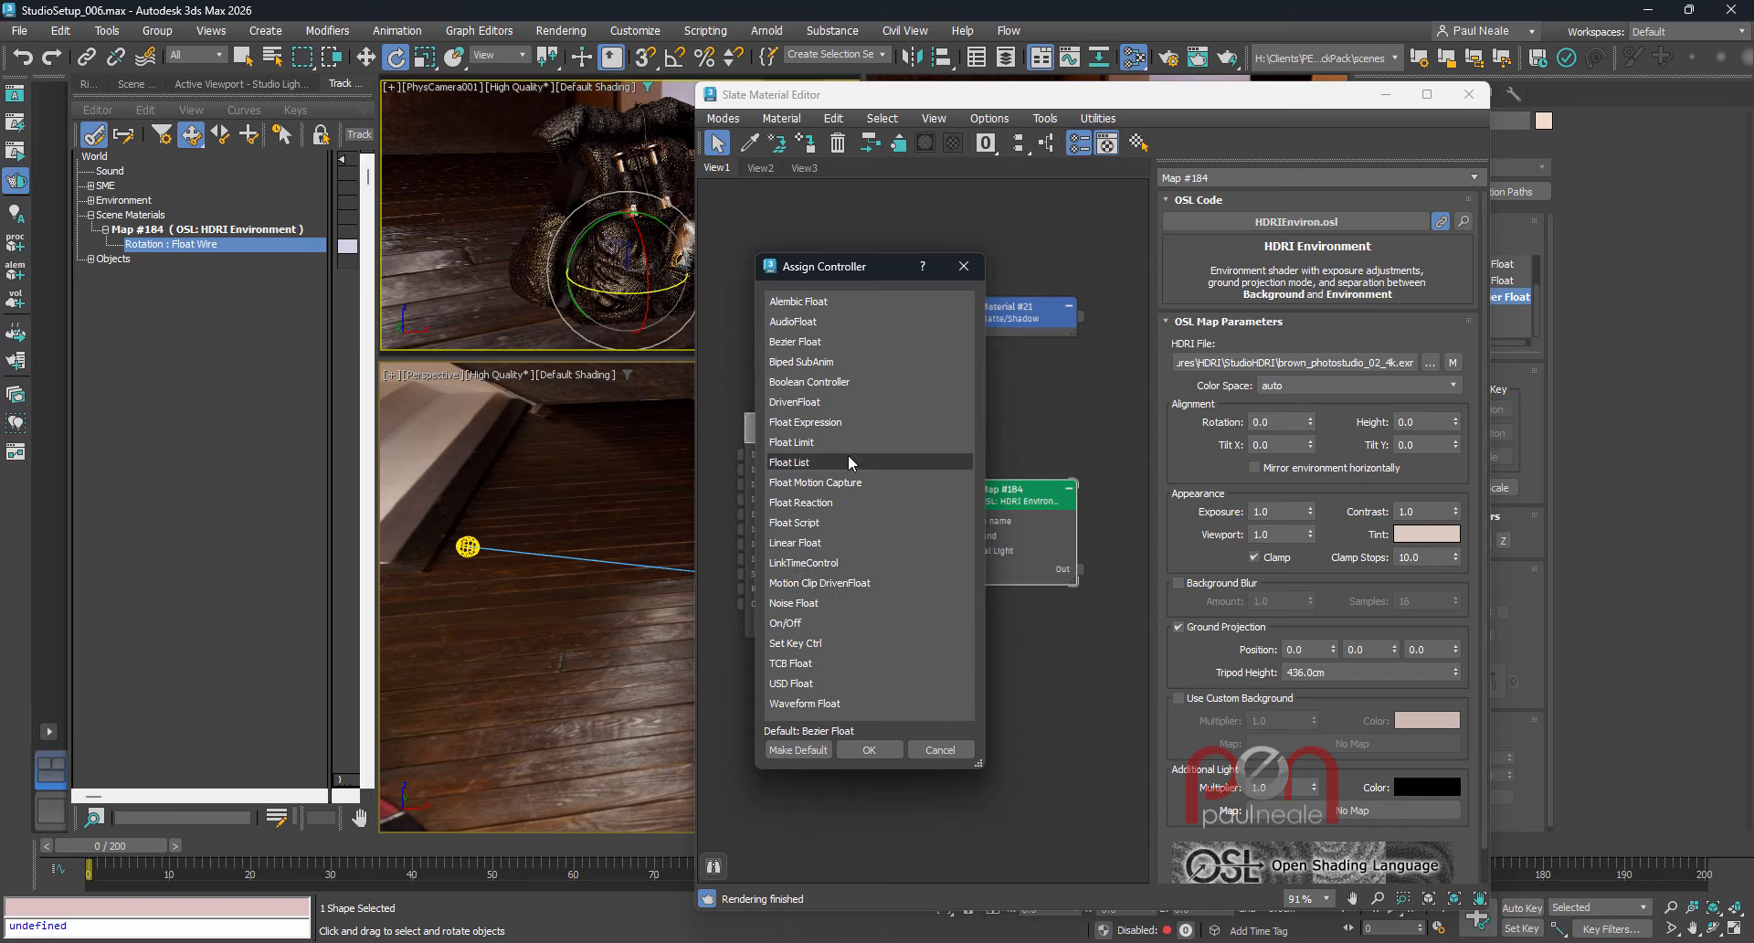
pyautogui.doubleClick(807, 462)
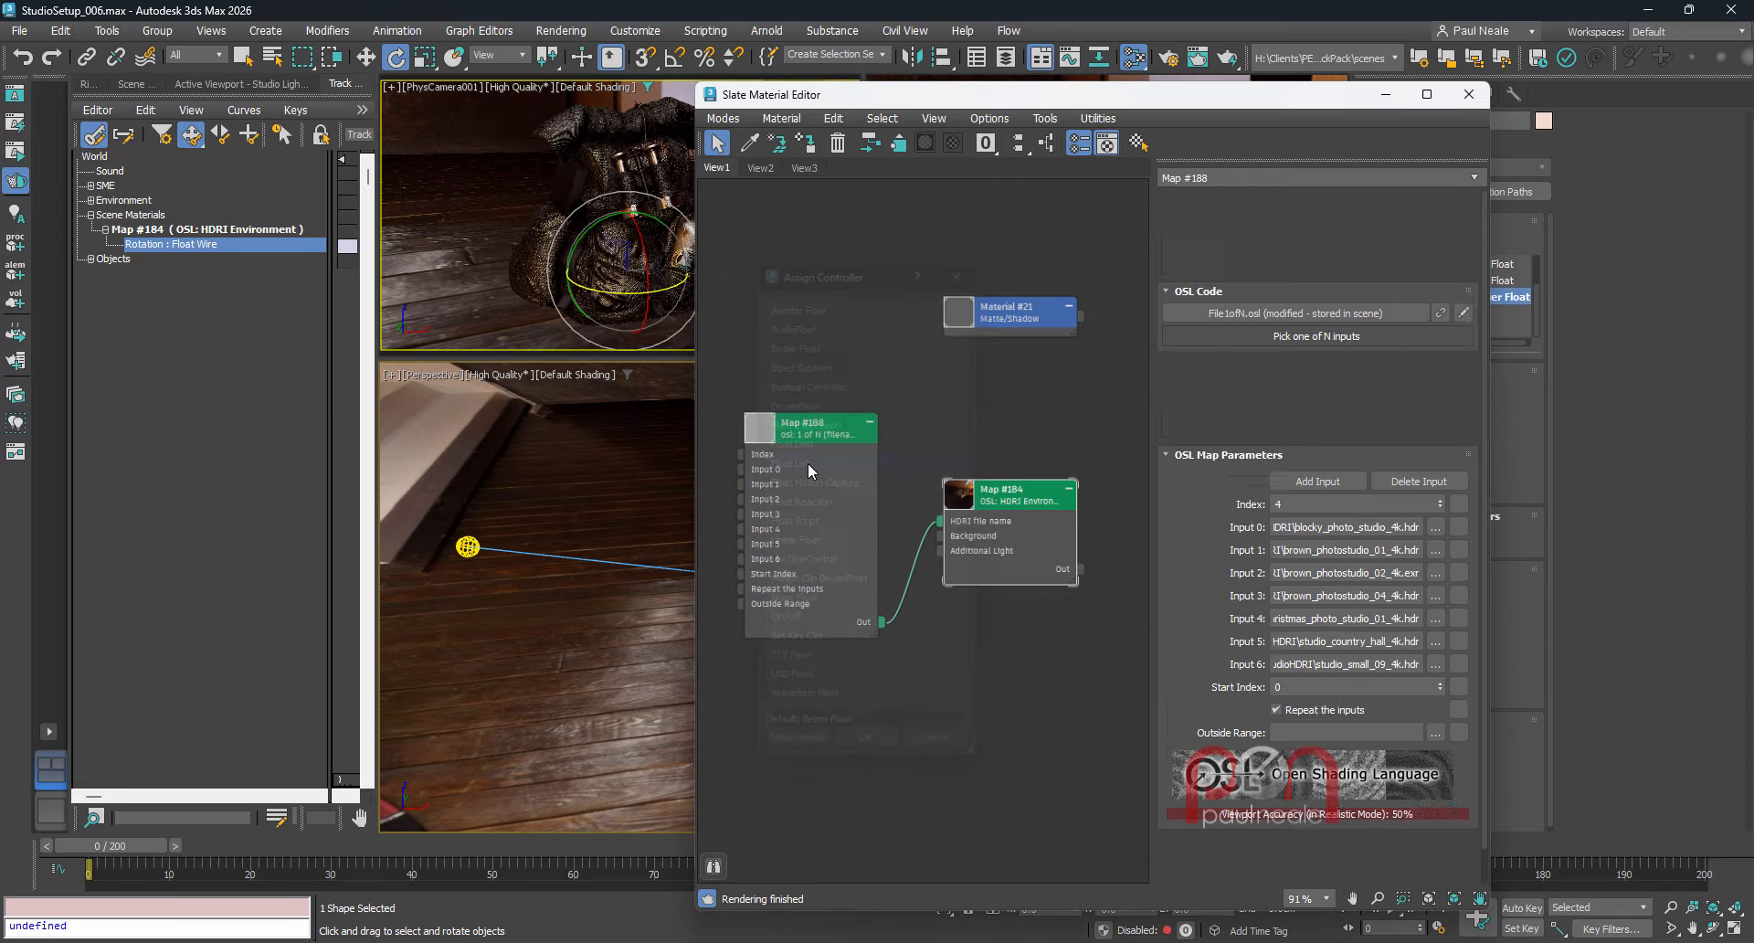
pyautogui.click(119, 244)
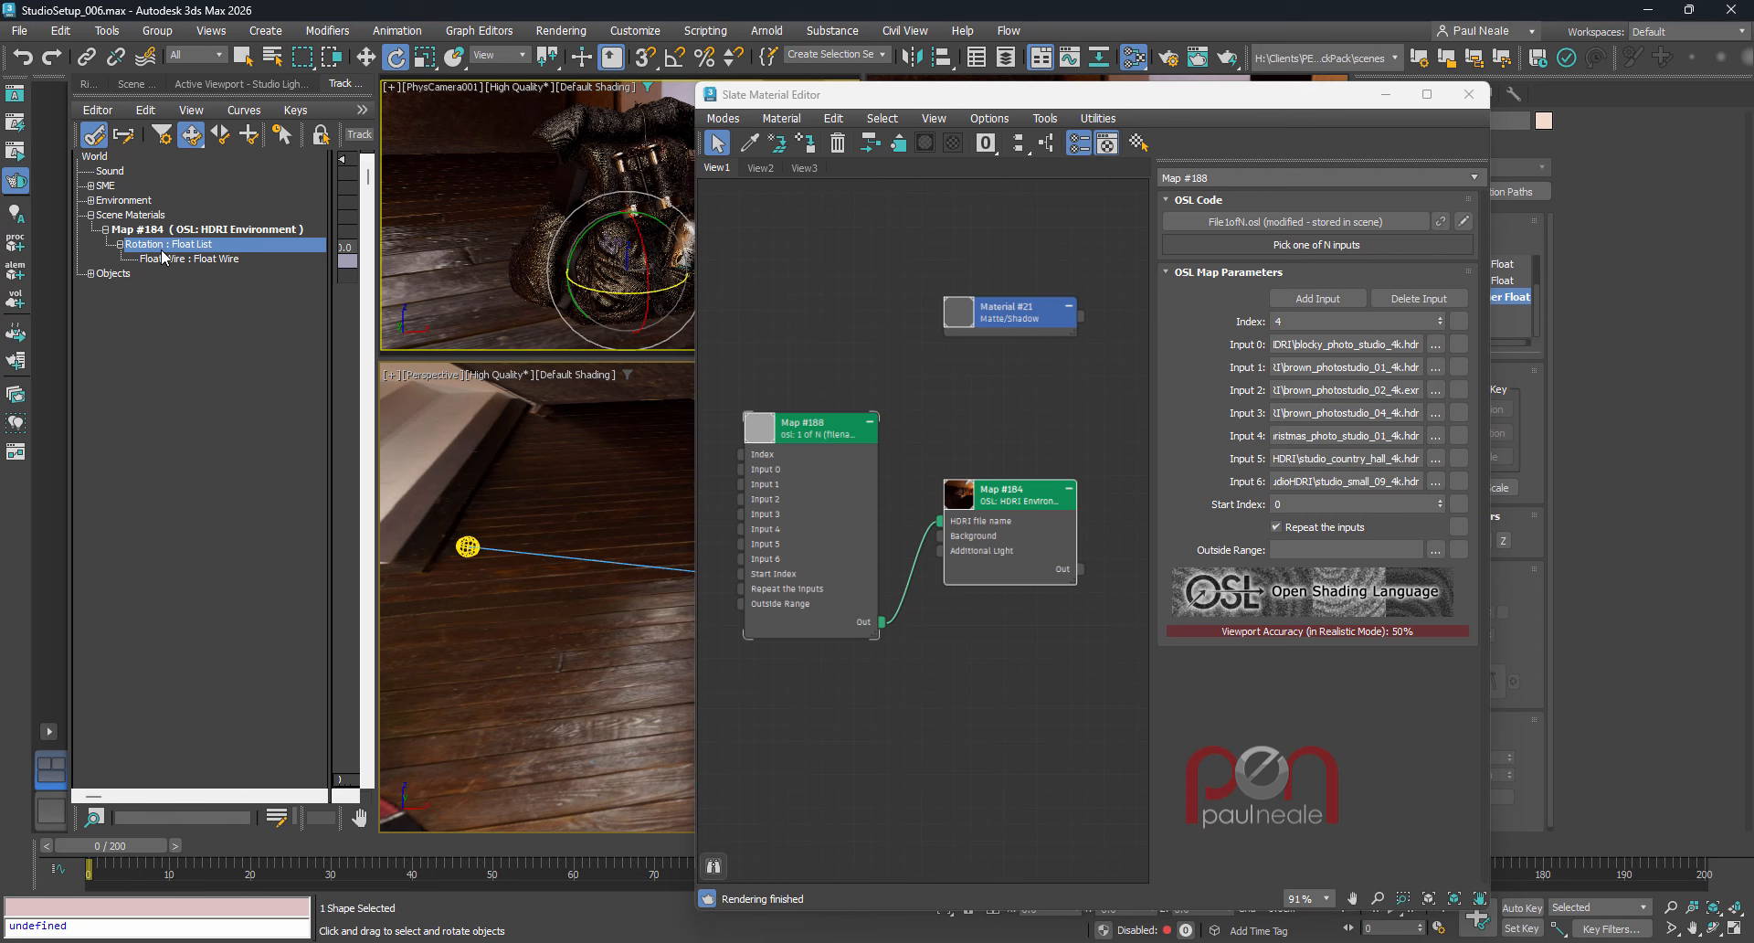
pyautogui.doubleClick(162, 245)
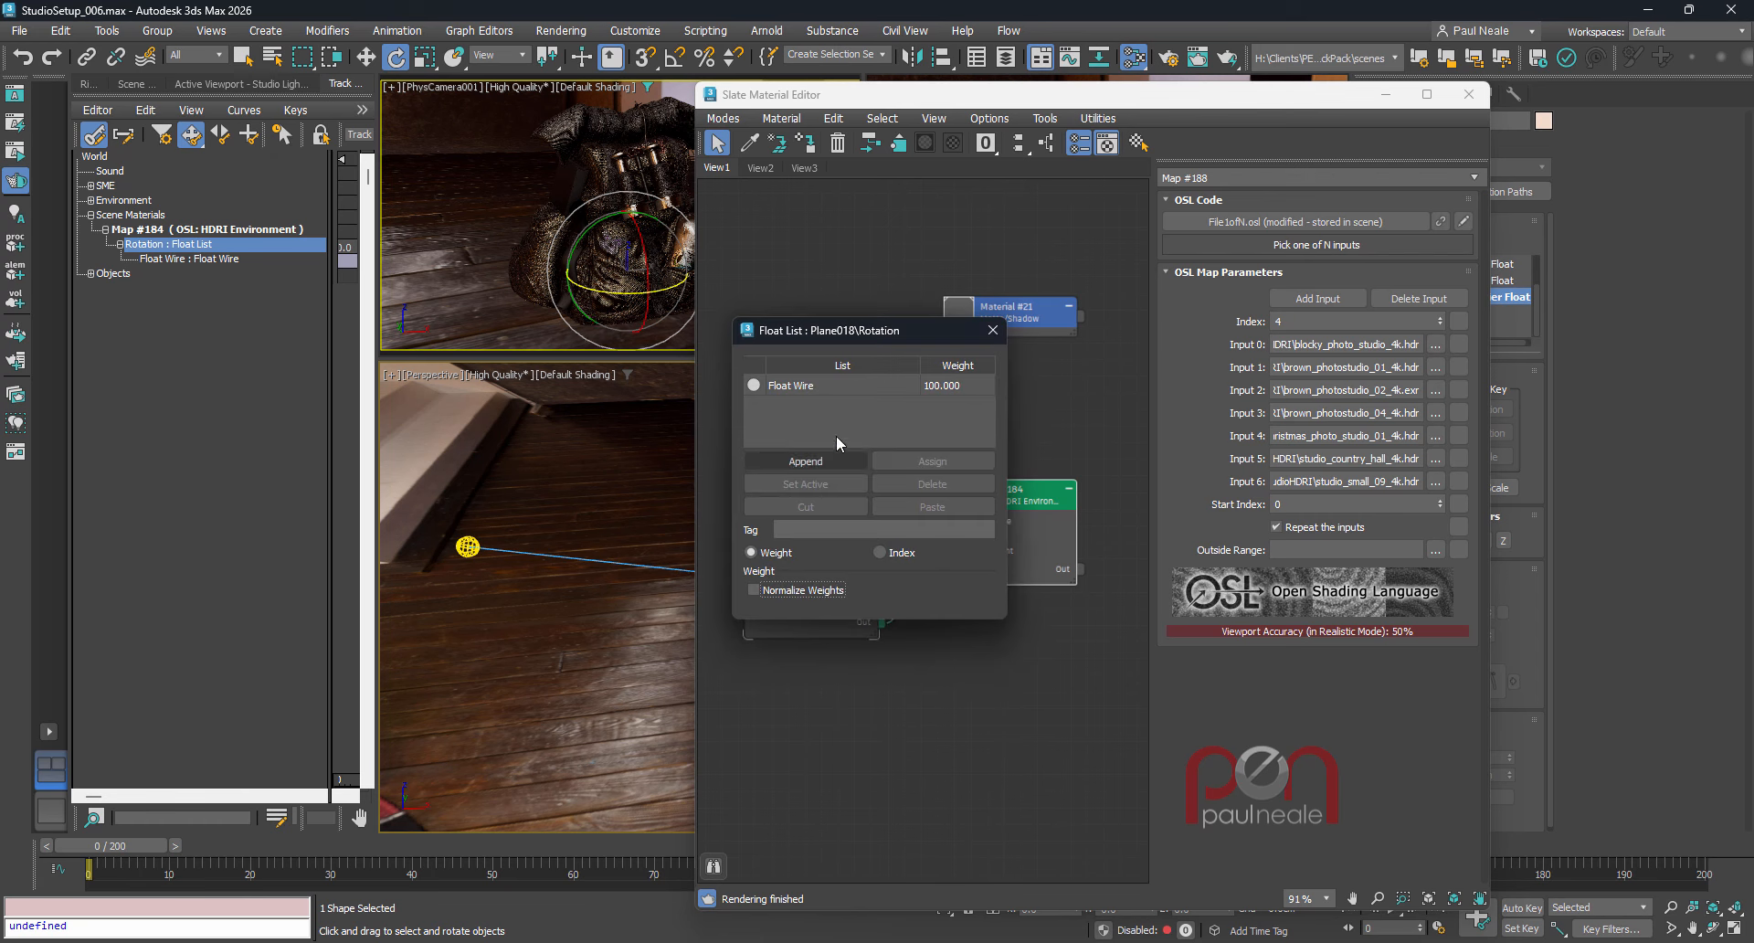
pyautogui.click(819, 463)
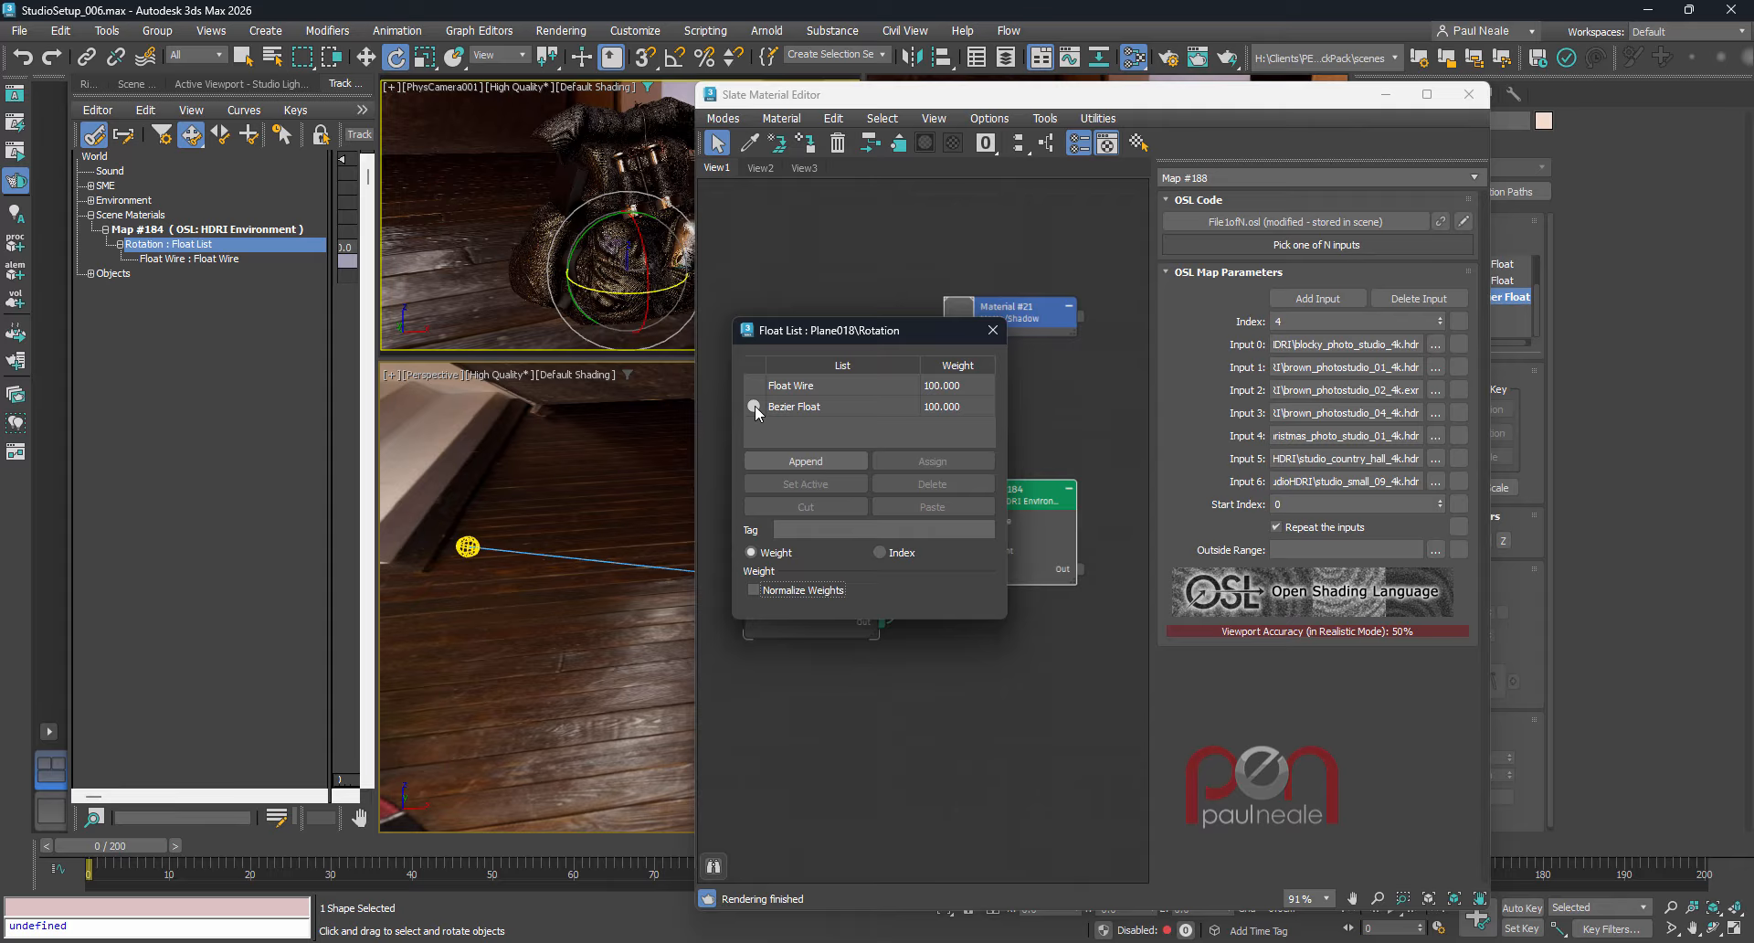
pyautogui.moveTo(859, 330); pyautogui.dragTo(535, 330)
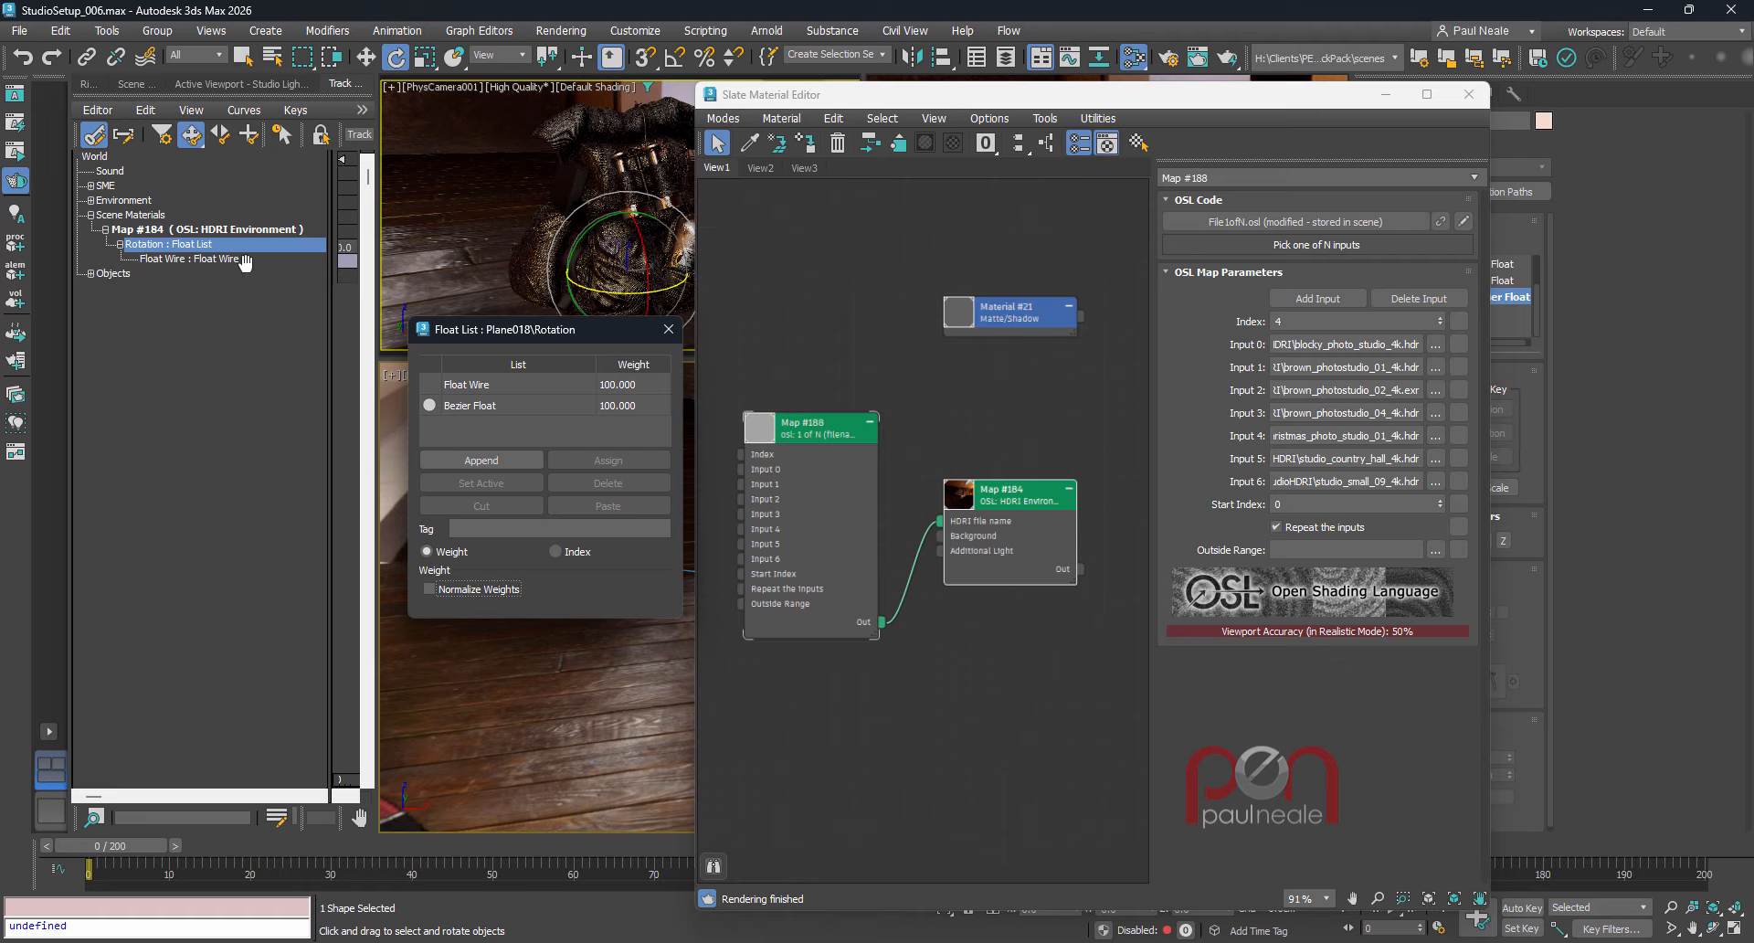
# - Turn off the Animated Tracks filter in the Dope Sheet so that non-animated tracks are listed too
pyautogui.click(163, 135)
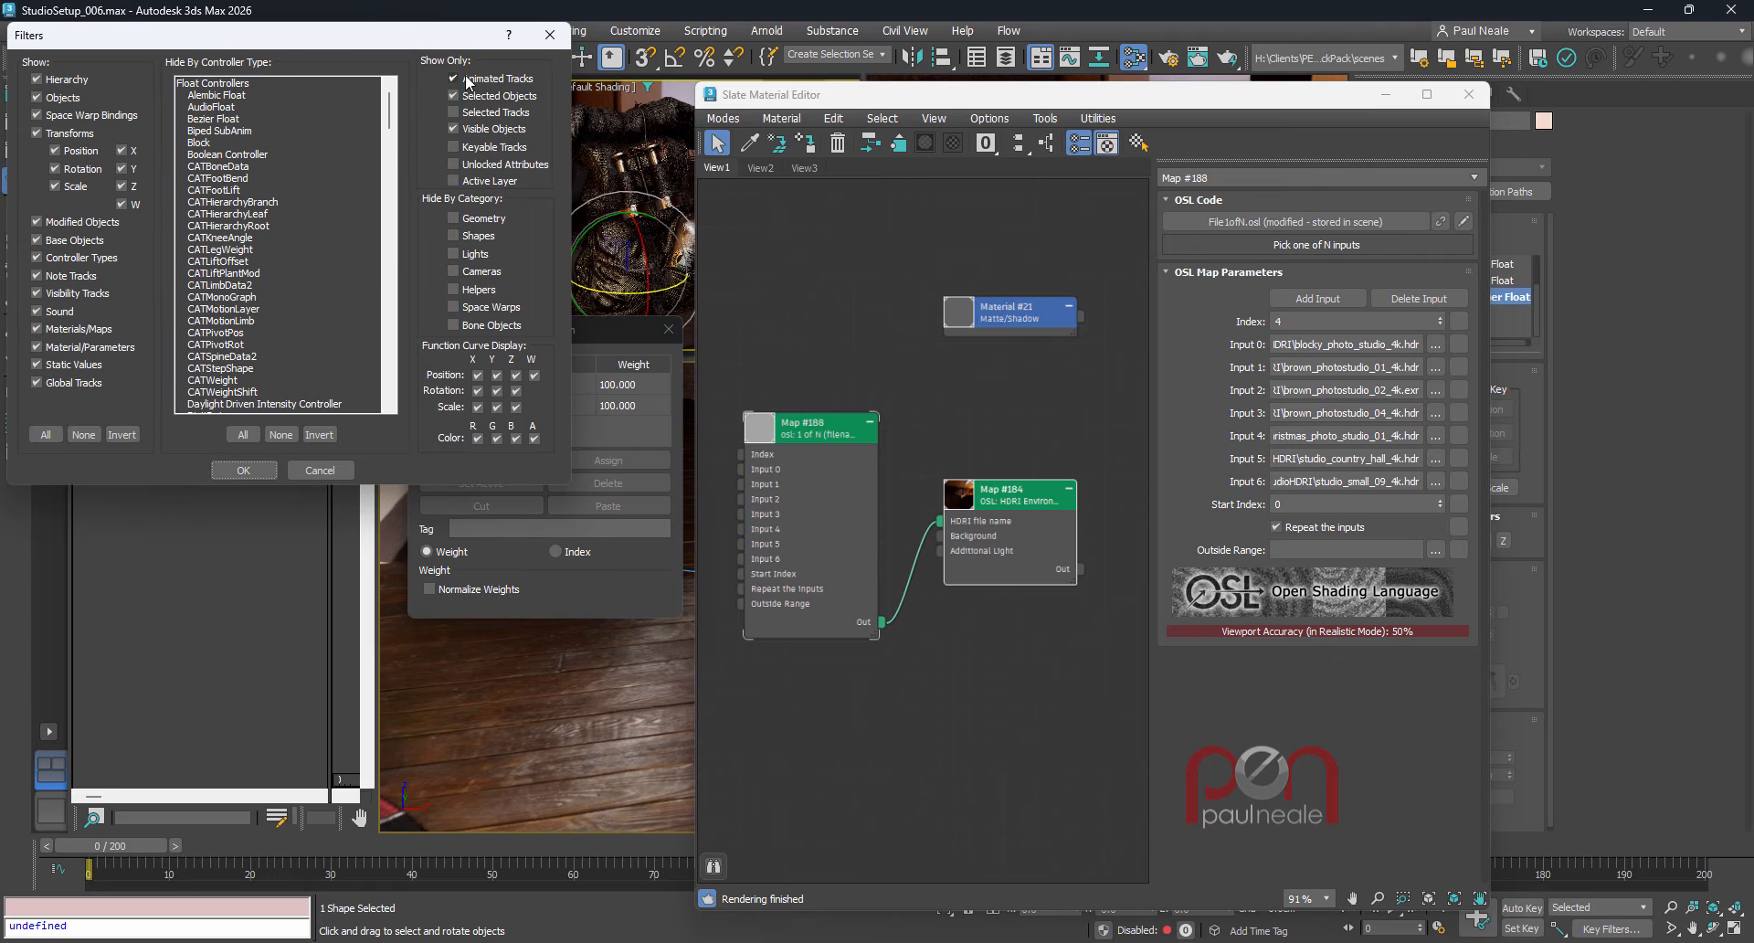
pyautogui.click(454, 79)
pyautogui.click(243, 470)
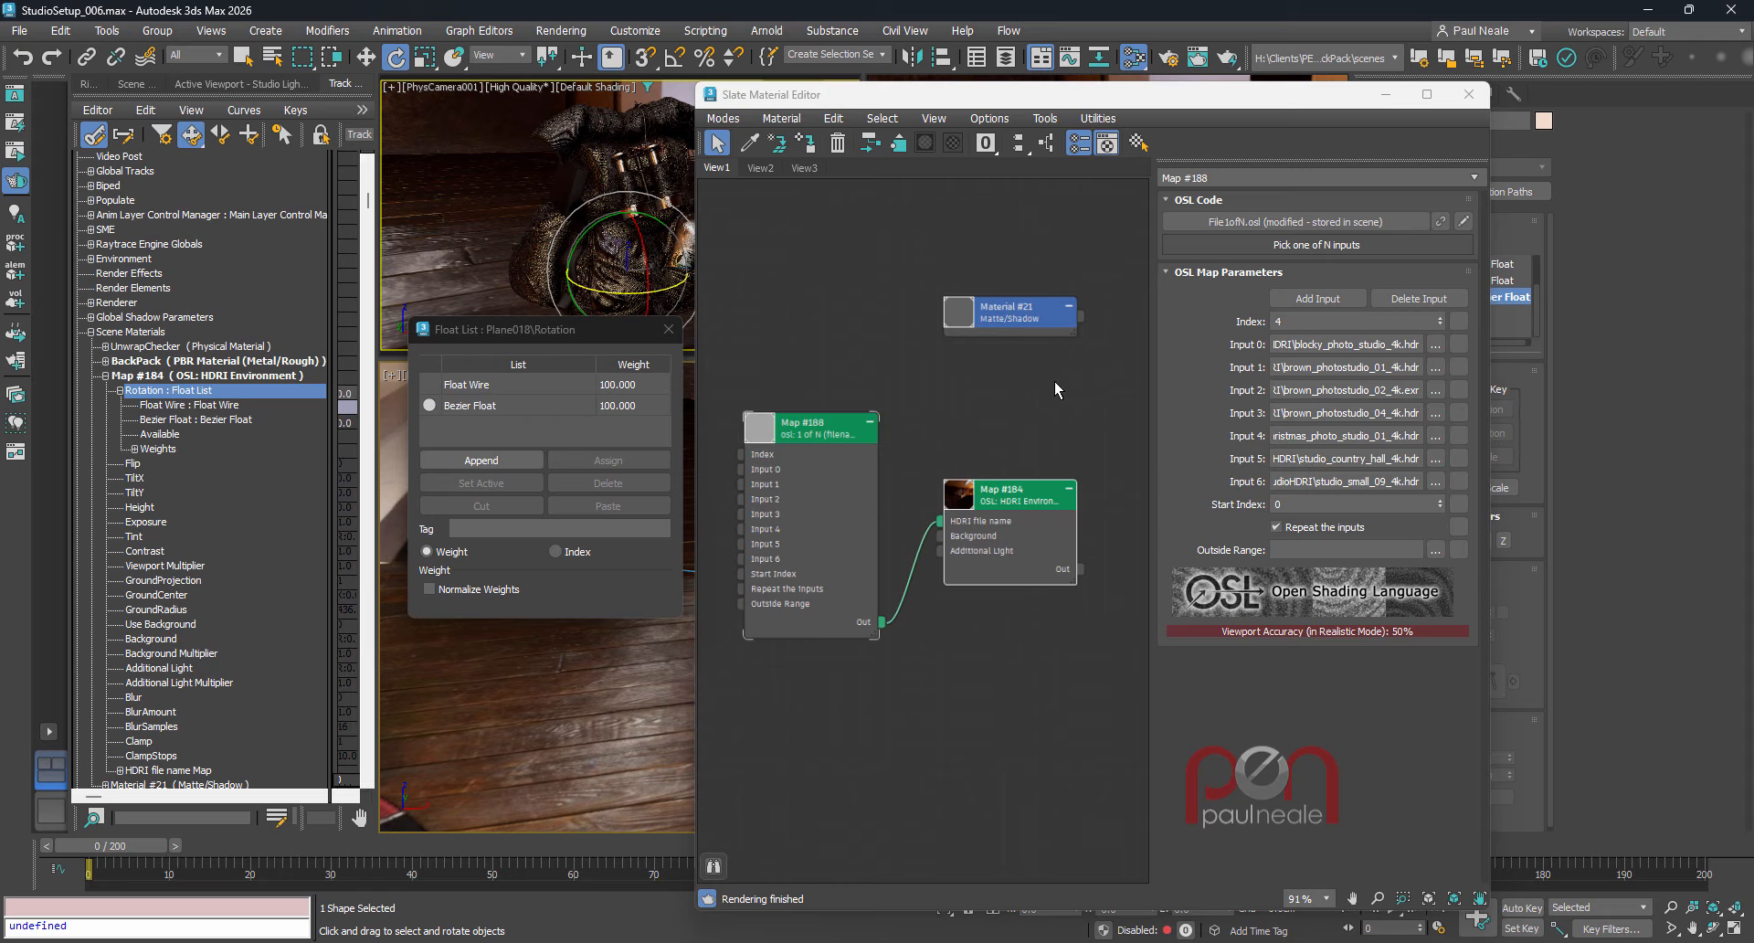
# - Try offsetting the HDRI environment map's Rotation by hand, and test rotating the SceeneRotate circle with the new Float List controller
pyautogui.doubleClick(1002, 497)
pyautogui.moveTo(1310, 426); pyautogui.dragTo(1324, 369)
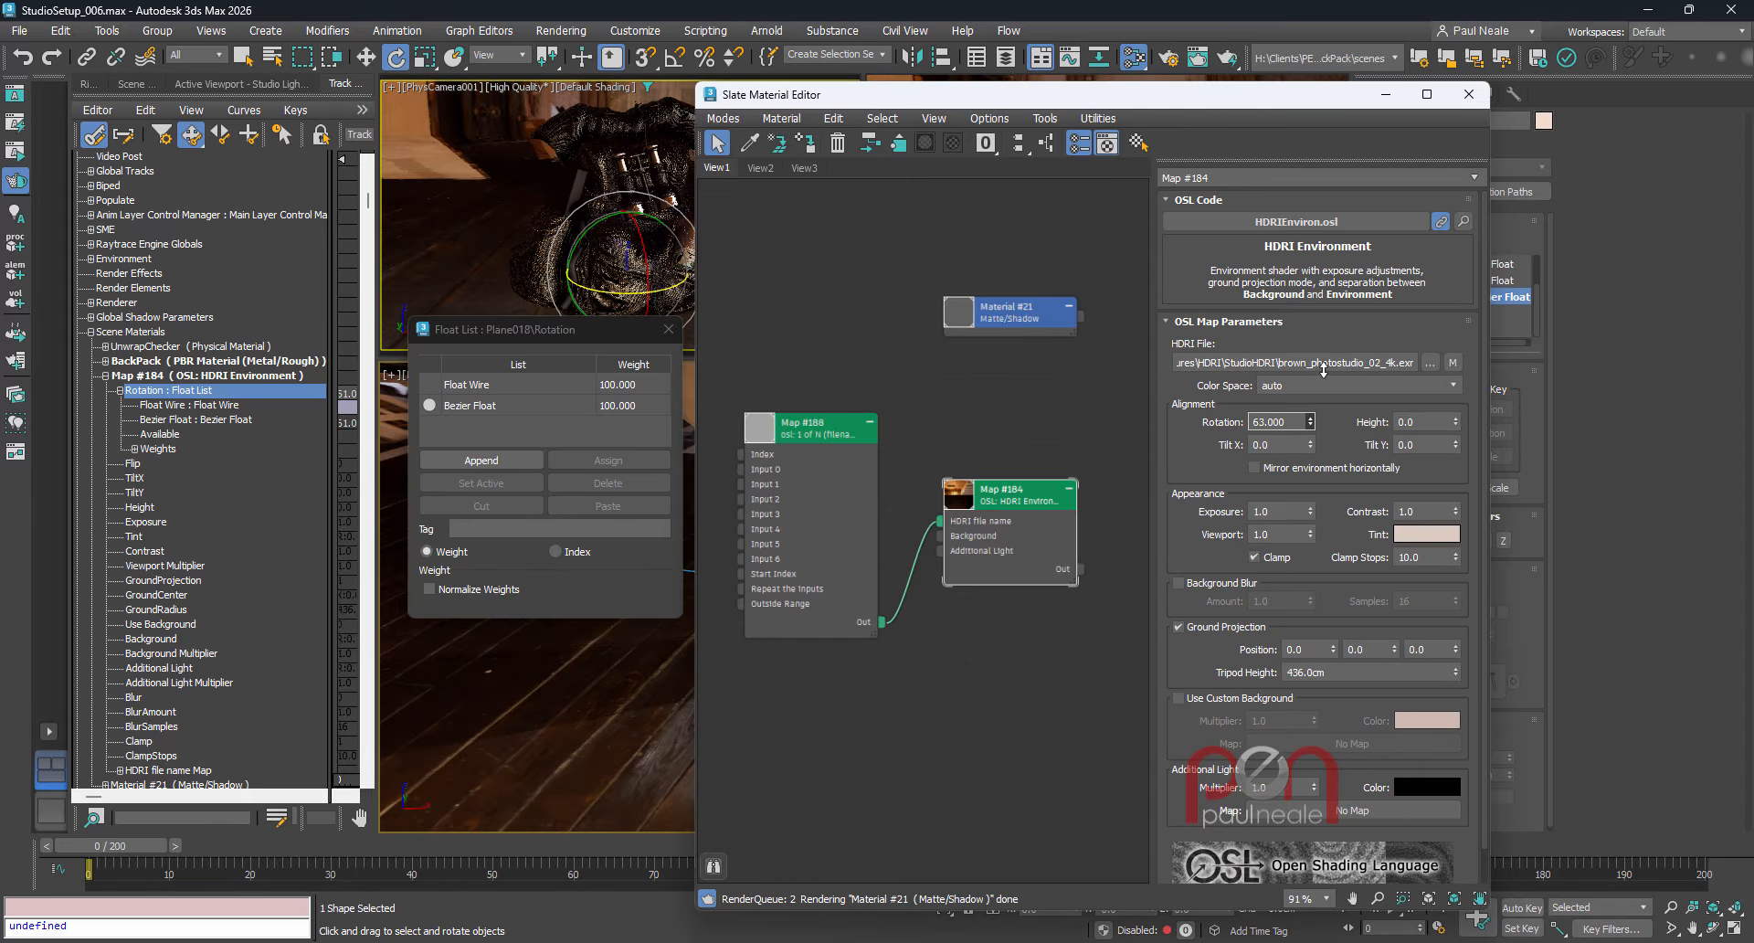
pyautogui.click(213, 405)
pyautogui.moveTo(1069, 107); pyautogui.dragTo(1227, 108)
pyautogui.click(757, 714)
pyautogui.moveTo(794, 710); pyautogui.dragTo(578, 713, button='middle')
pyautogui.moveTo(811, 626); pyautogui.dragTo(812, 642)
pyautogui.rightClick(811, 642)
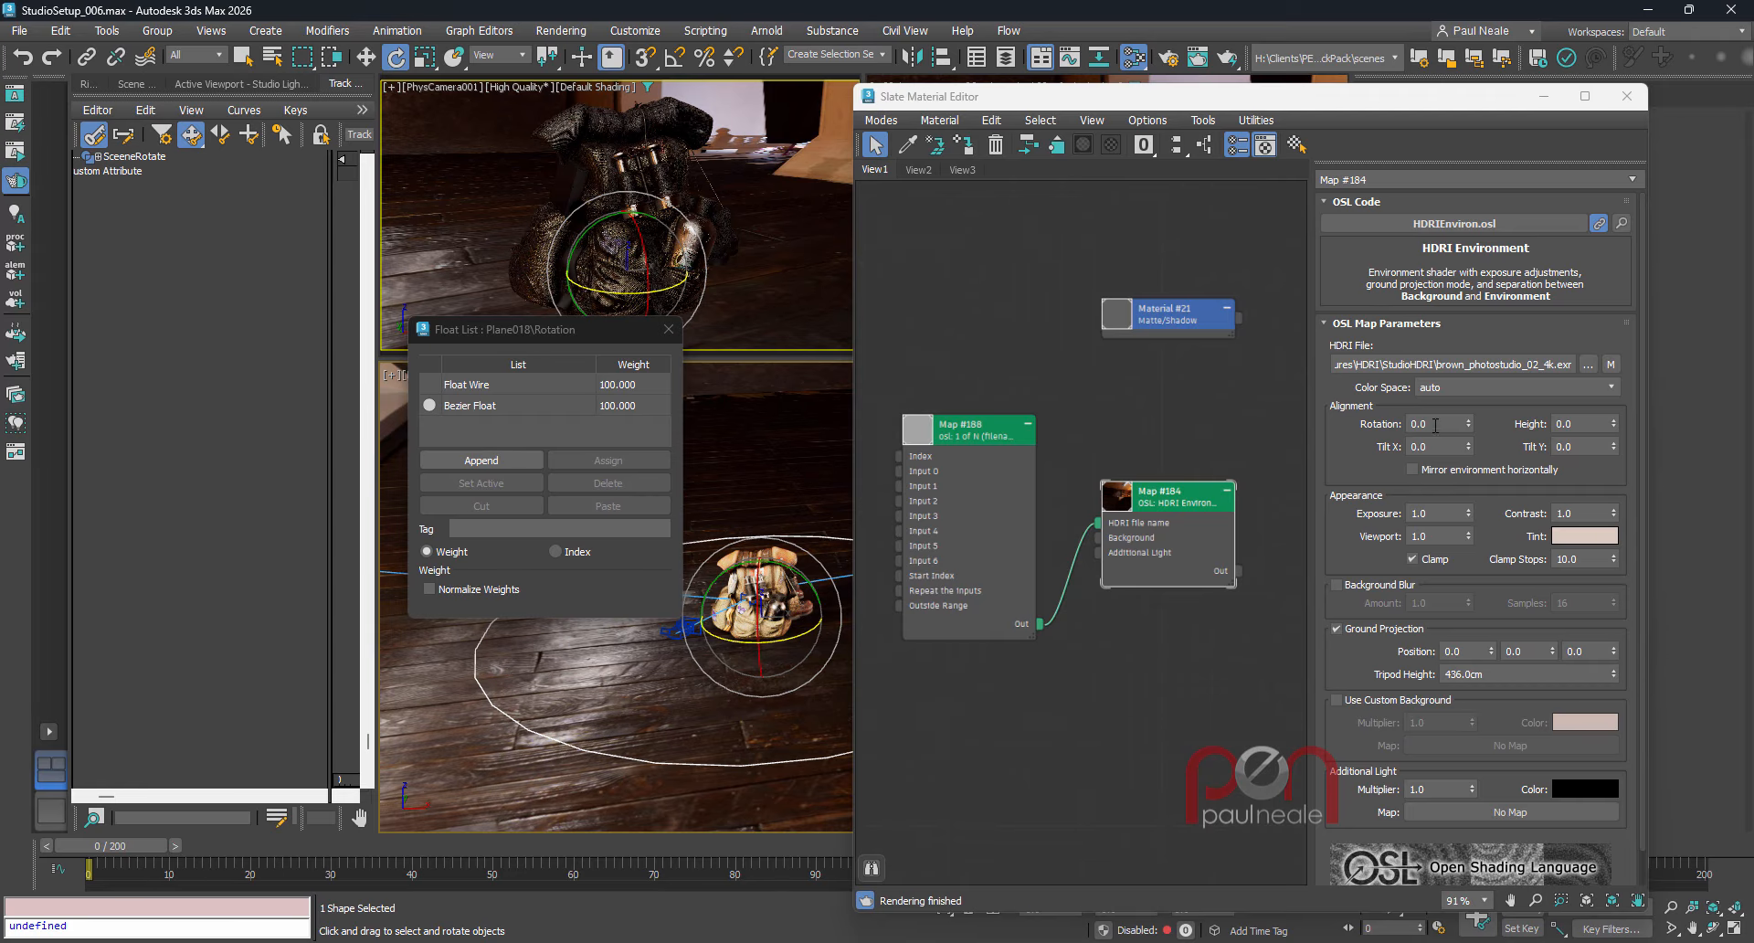
pyautogui.moveTo(1467, 425); pyautogui.dragTo(1455, 460)
pyautogui.rightClick(1455, 460)
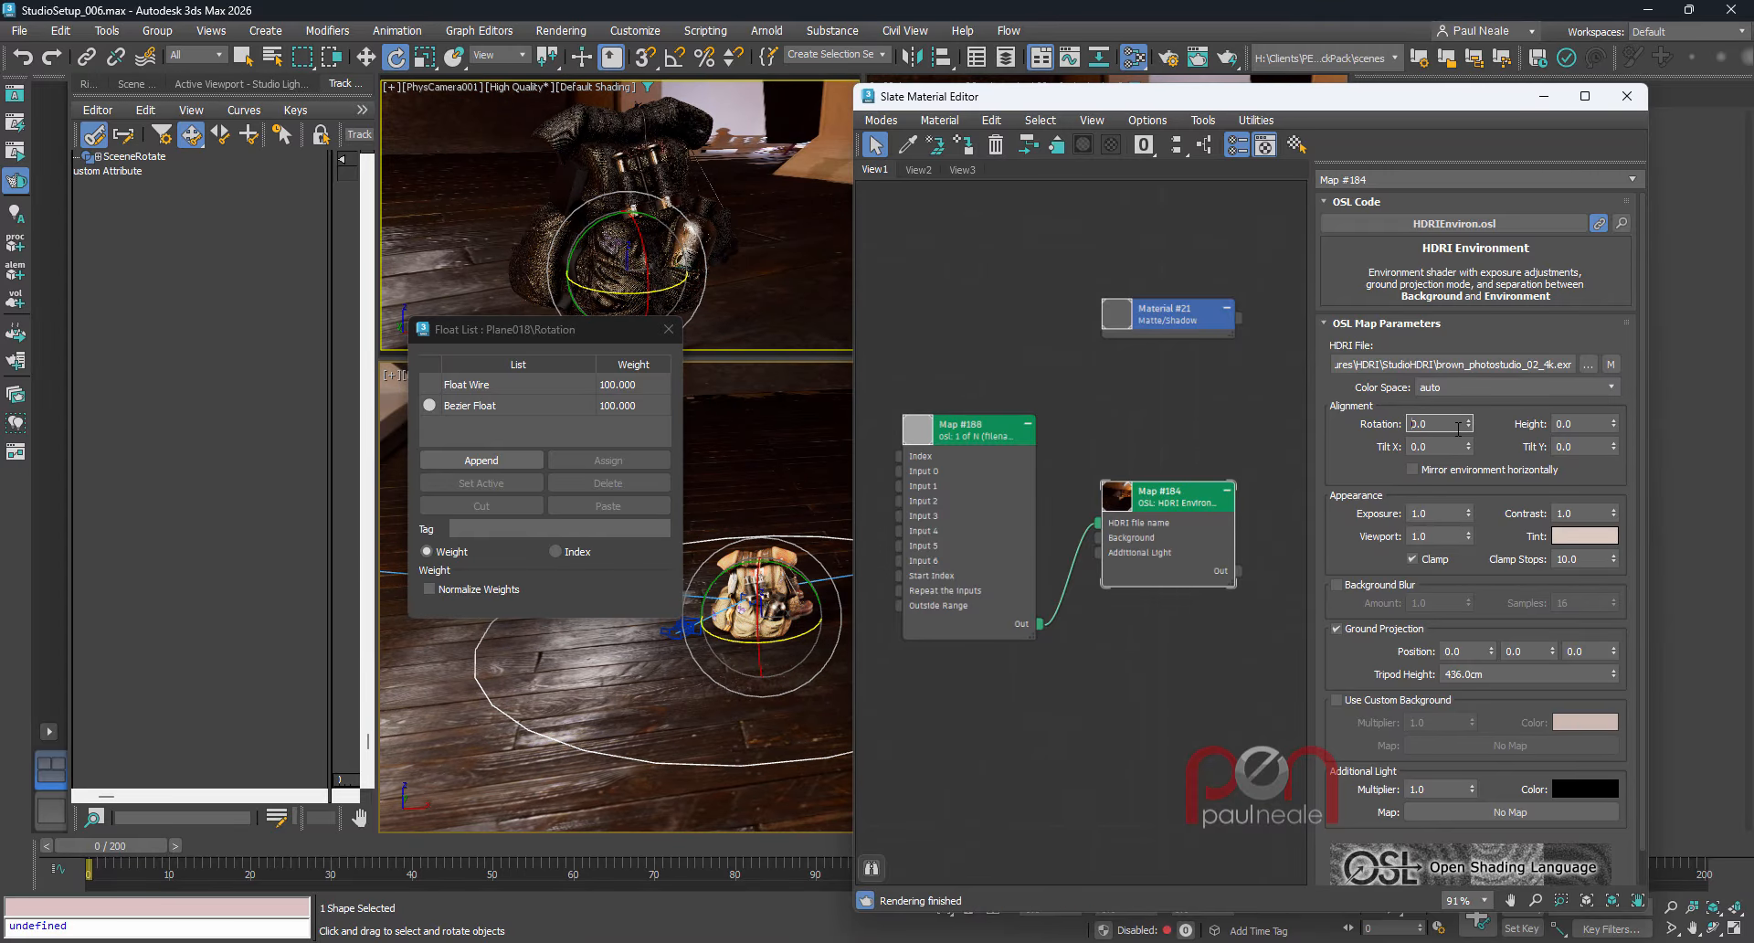
# - Close the Float List dialog and the material editor, and reframe the backpack and its circle in the perspective view
pyautogui.click(668, 327)
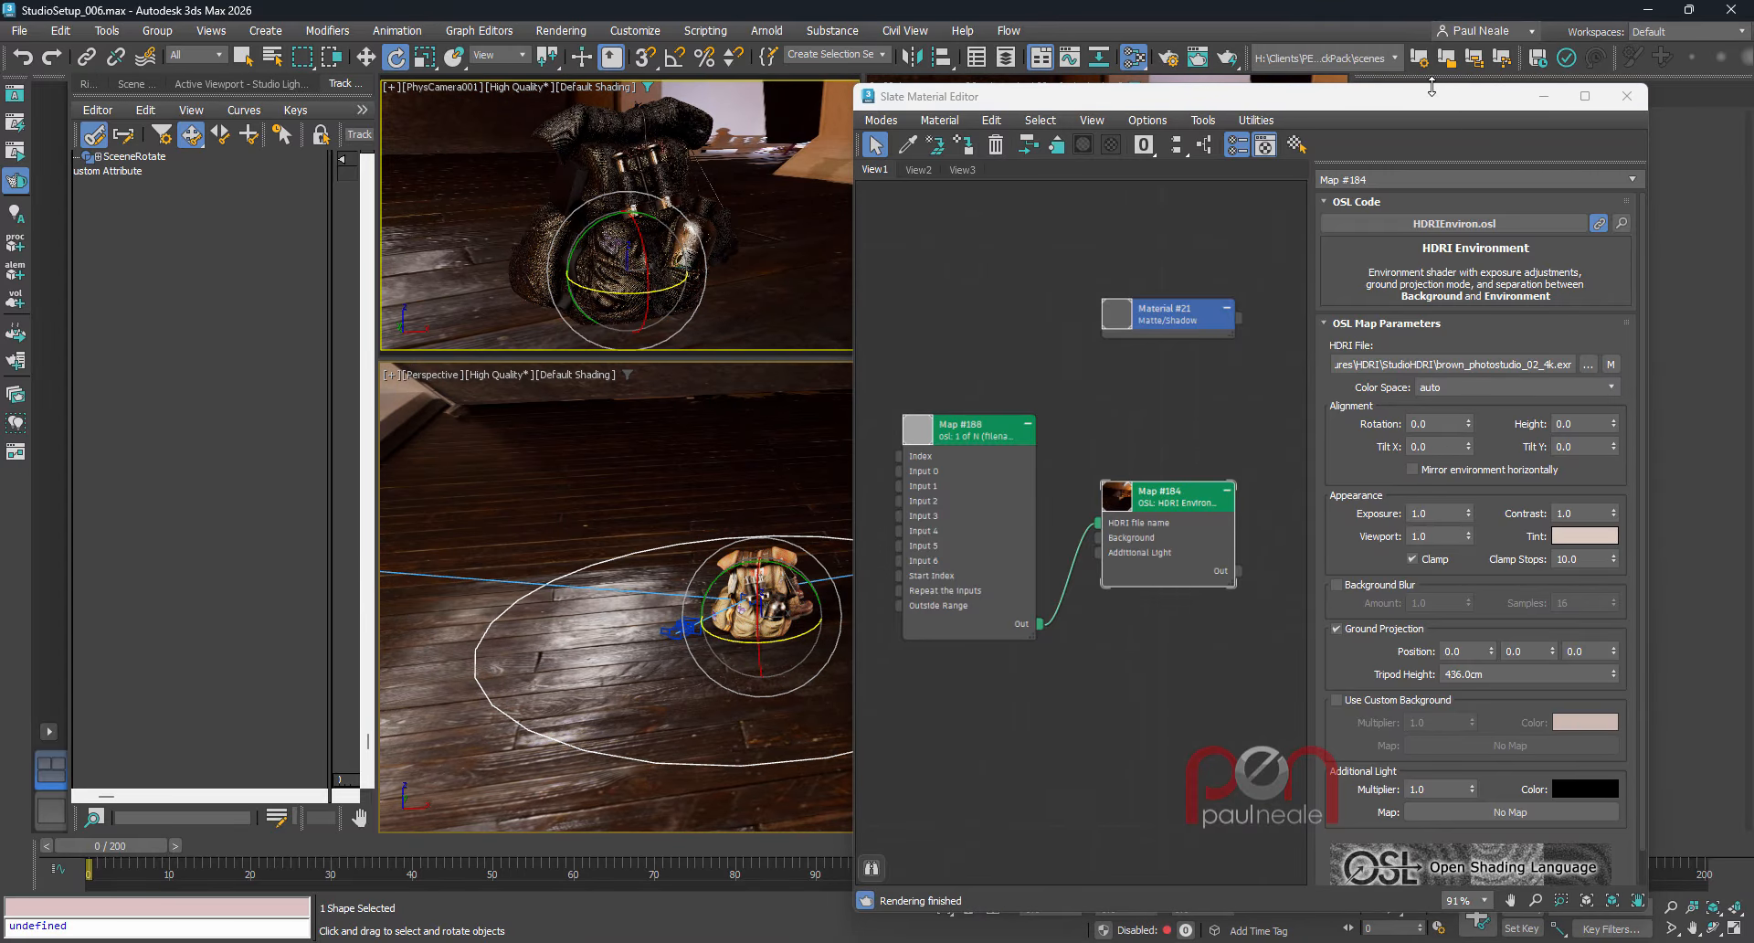
pyautogui.moveTo(1432, 106); pyautogui.dragTo(1063, 86)
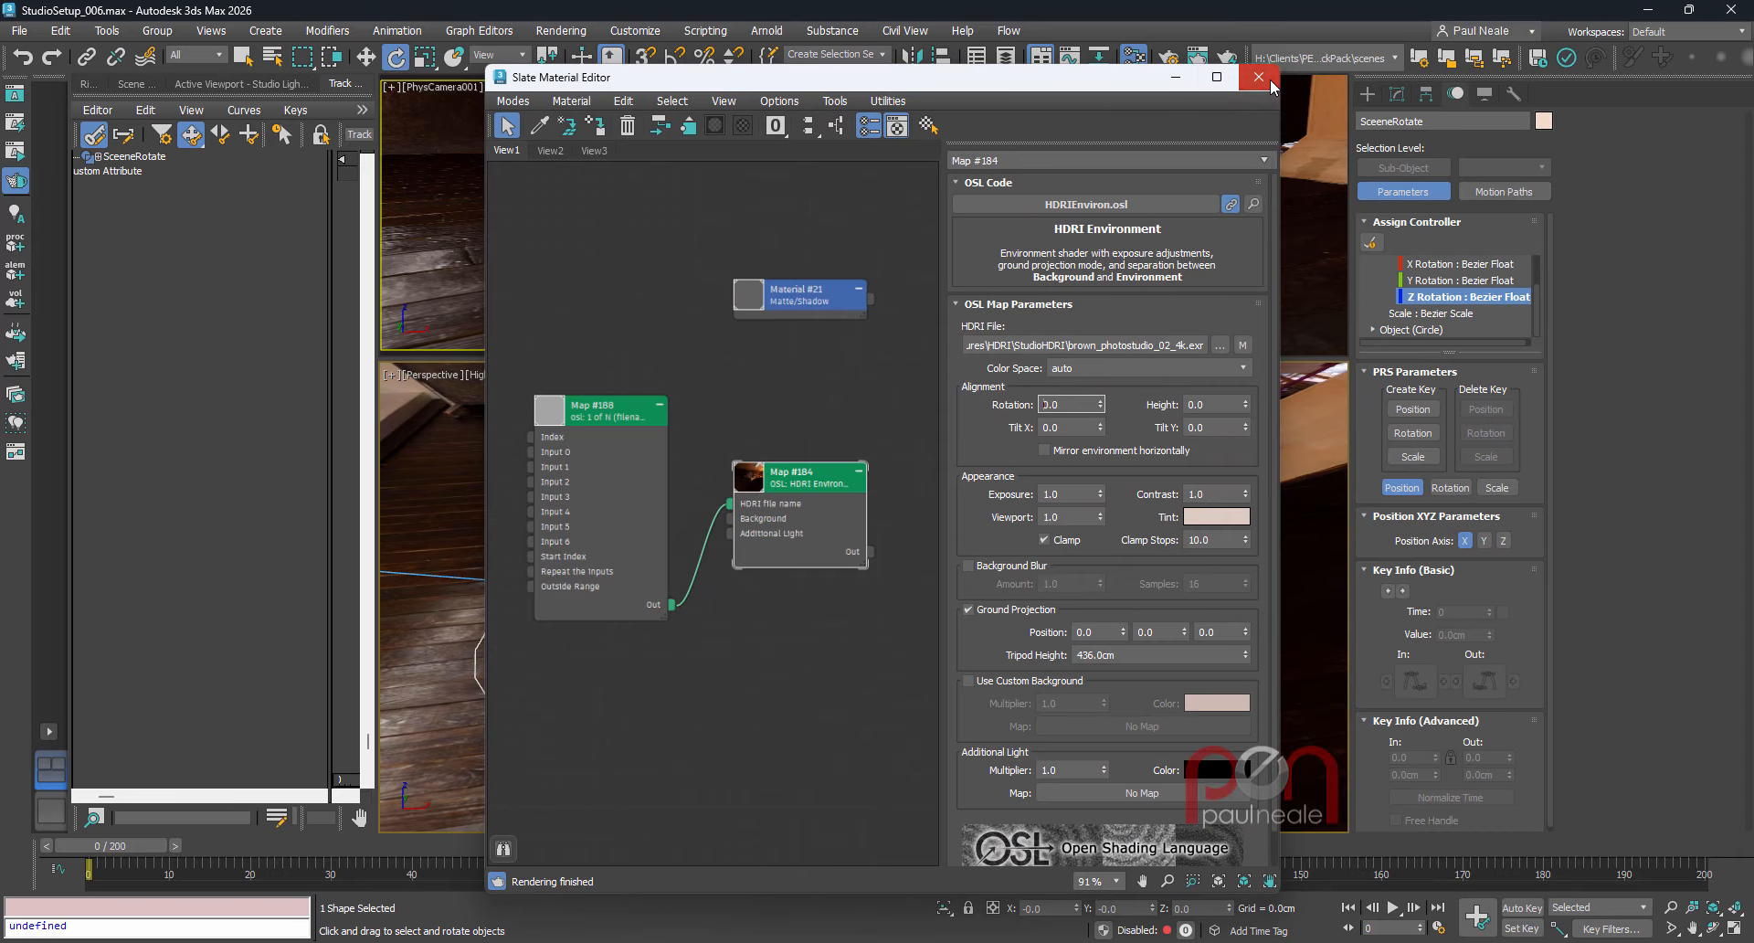
pyautogui.click(1271, 82)
pyautogui.keyDown('alt'); pyautogui.moveTo(777, 596); pyautogui.dragTo(797, 573, button='middle'); pyautogui.keyUp('alt')
pyautogui.scroll(4, 796, 573)
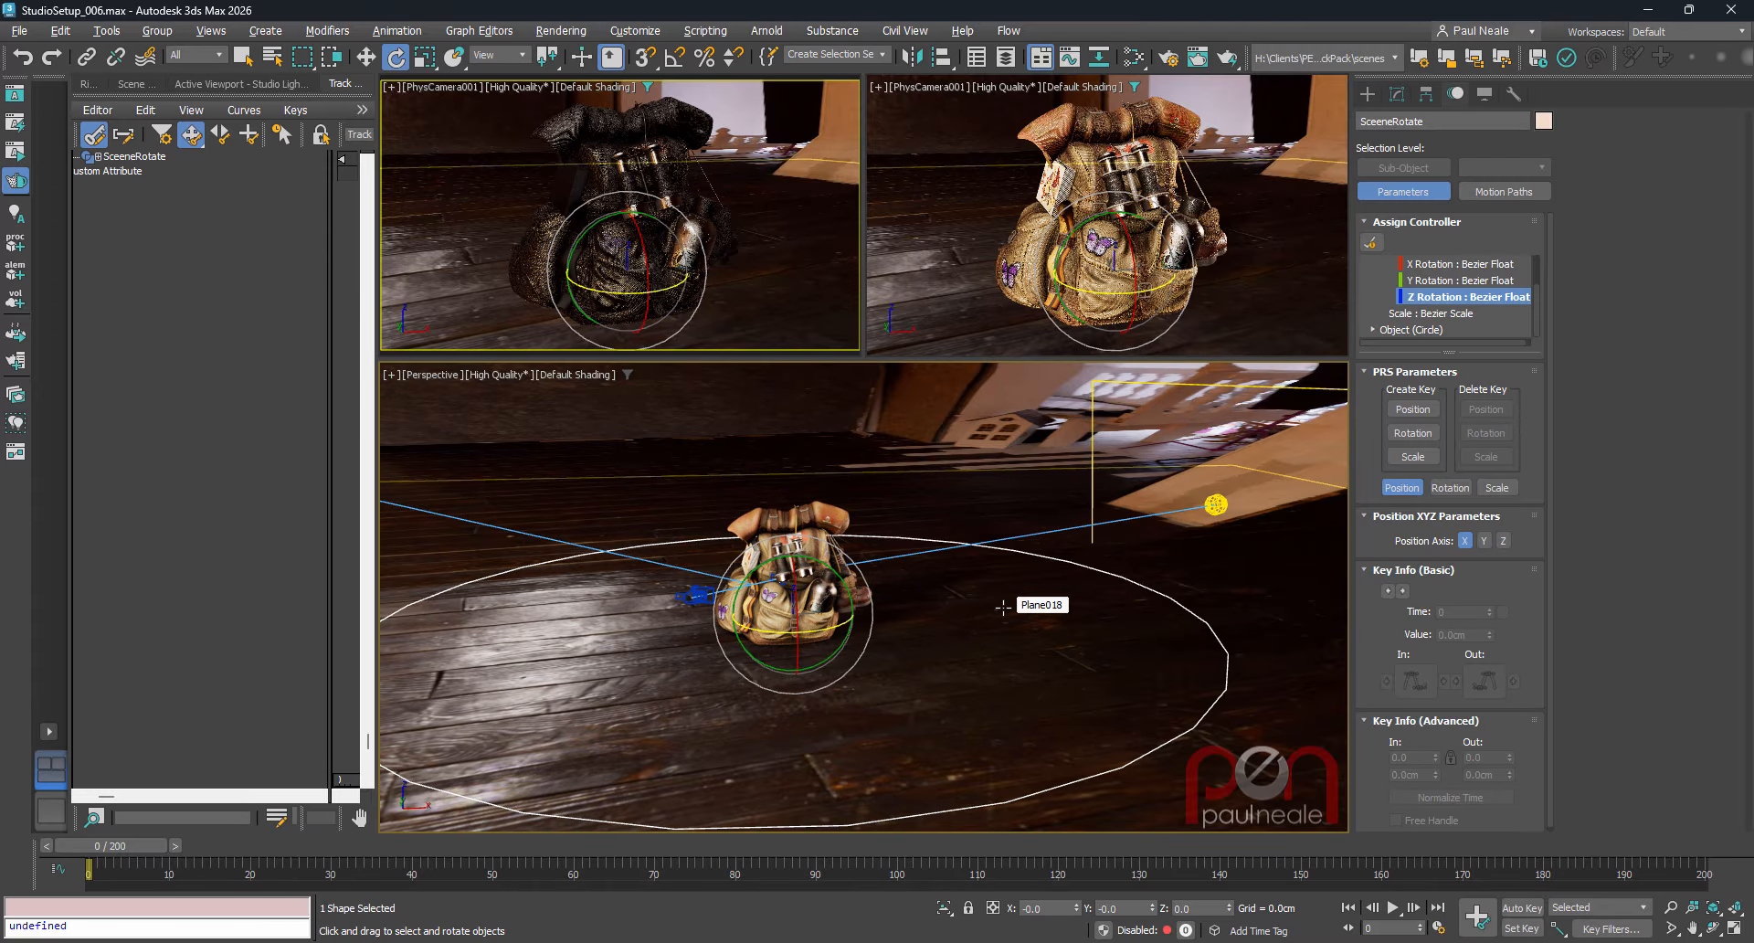
pyautogui.keyDown('alt'); pyautogui.moveTo(974, 646); pyautogui.dragTo(1051, 623, button='middle'); pyautogui.keyUp('alt')
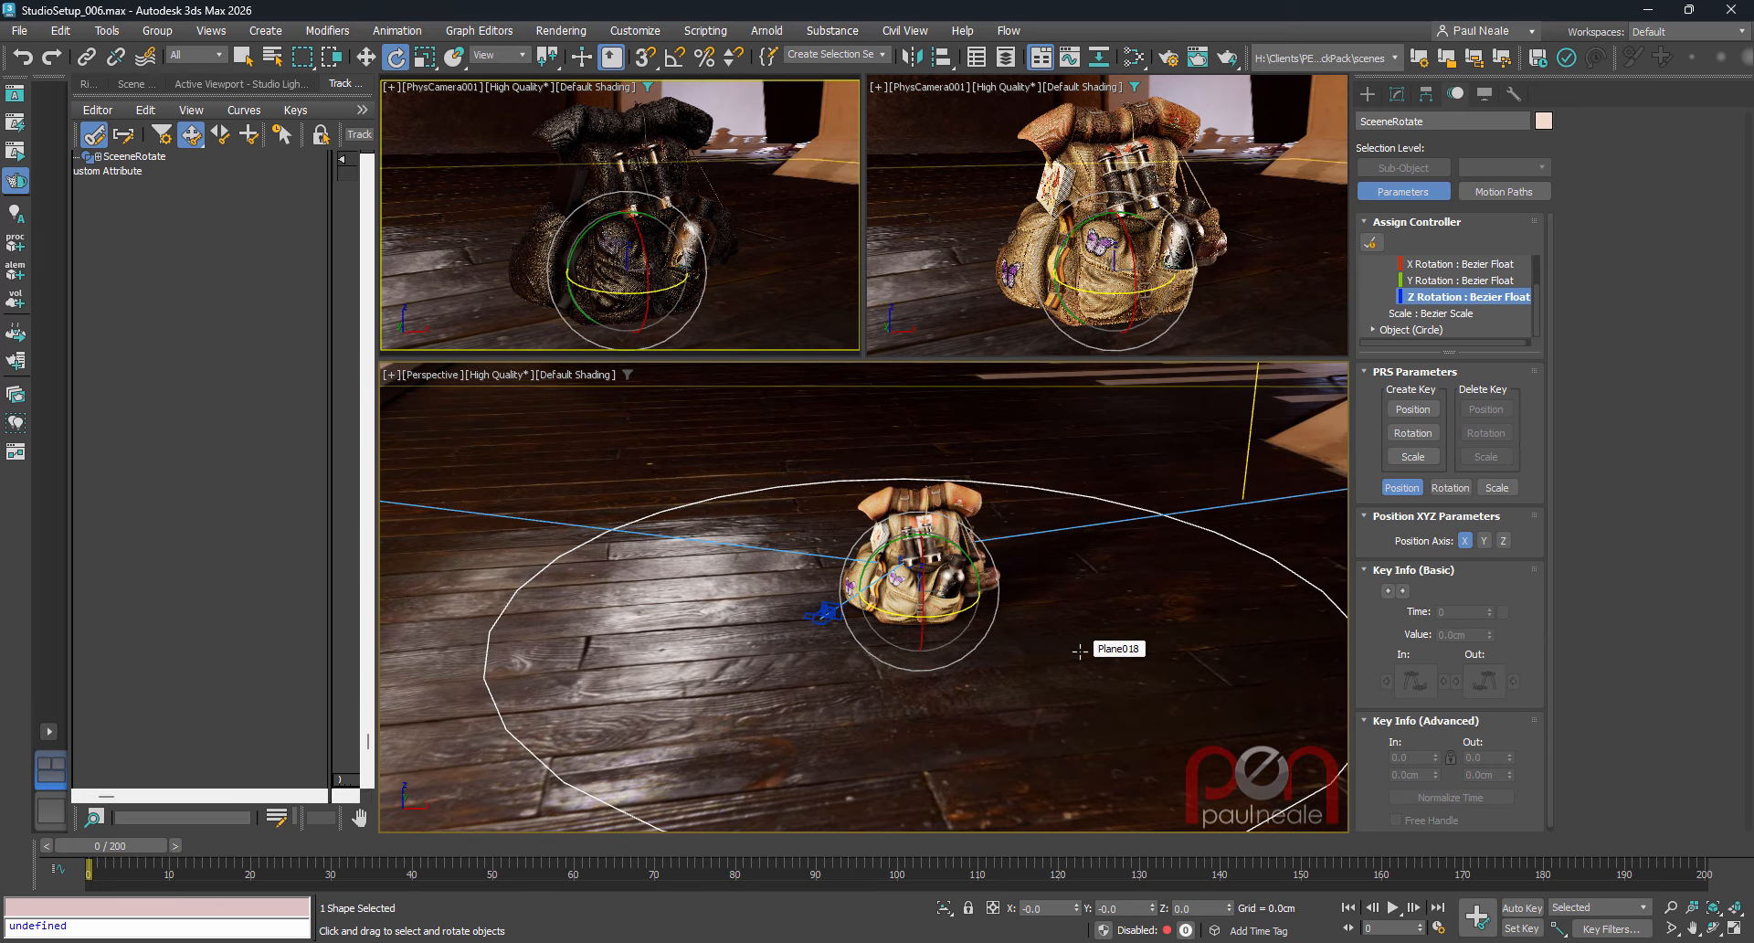